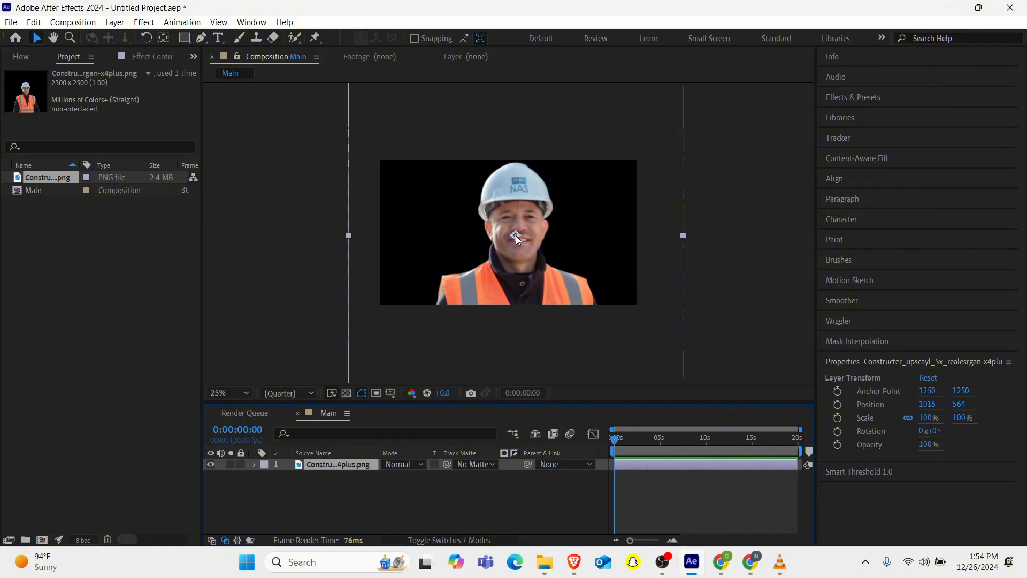
# Scale the construction worker image to 47% and move it to the horizontal center of the Main composition.
pyautogui.press('s')
pyautogui.moveTo(399, 476); pyautogui.dragTo(362, 463)
pyautogui.moveTo(518, 260)
pyautogui.mouseDown()
pyautogui.moveTo(507, 260)
pyautogui.moveTo(505, 234)
pyautogui.moveTo(509, 259)
pyautogui.mouseUp()
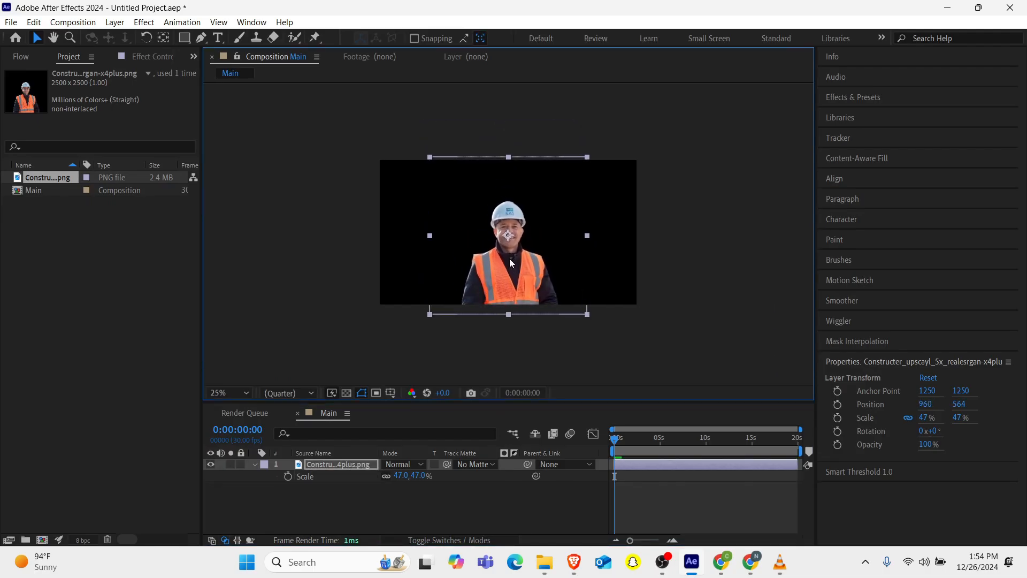
pyautogui.press('.')
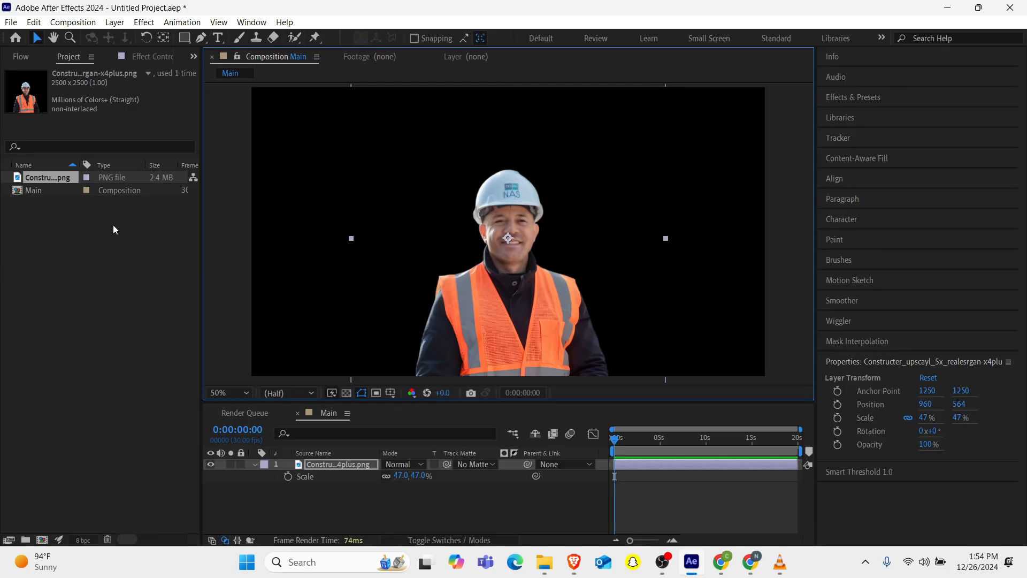
# Create a new 1920x1080 composition named Comment Section.
pyautogui.click(42, 540)
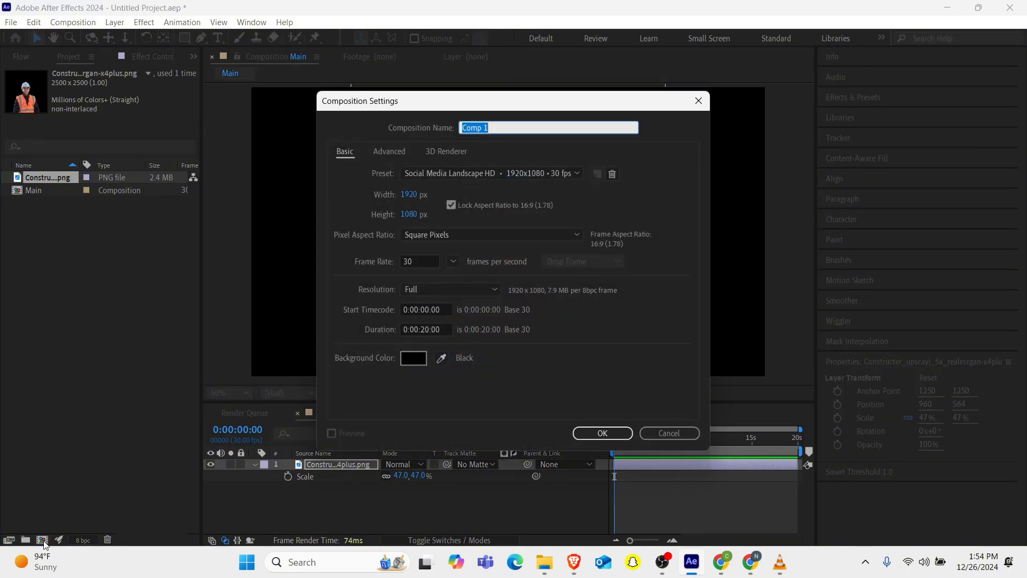
pyautogui.write('Co')
pyautogui.press('Return')
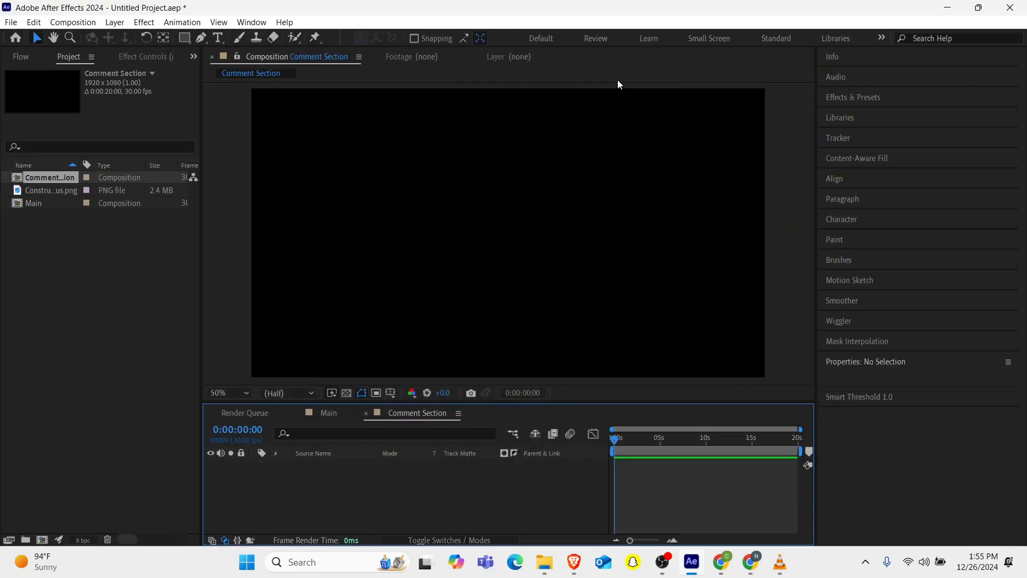
# Choose the Rectangle tool and set its fill colour to white.
pyautogui.moveTo(779, 562)
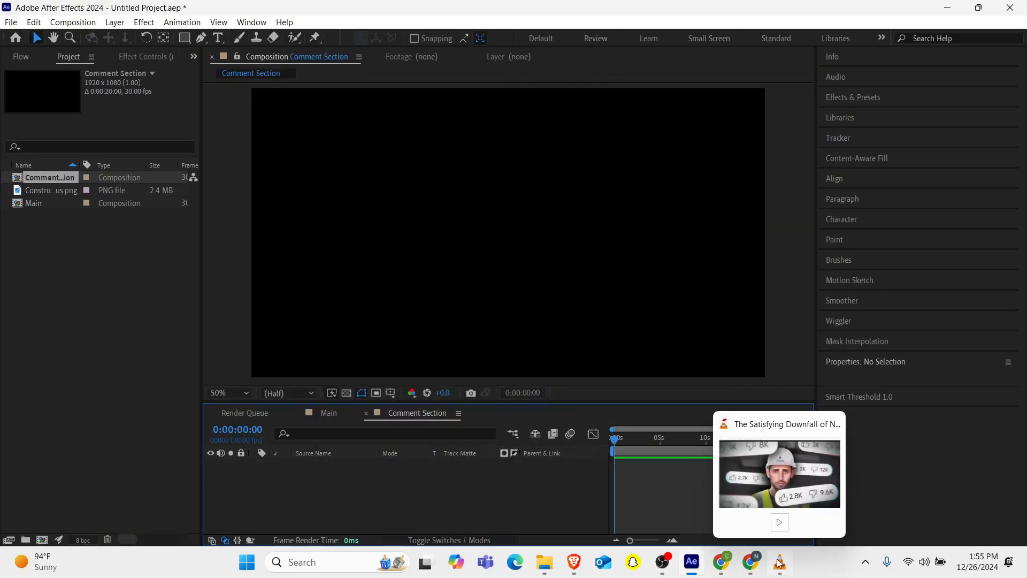
pyautogui.moveTo(779, 490)
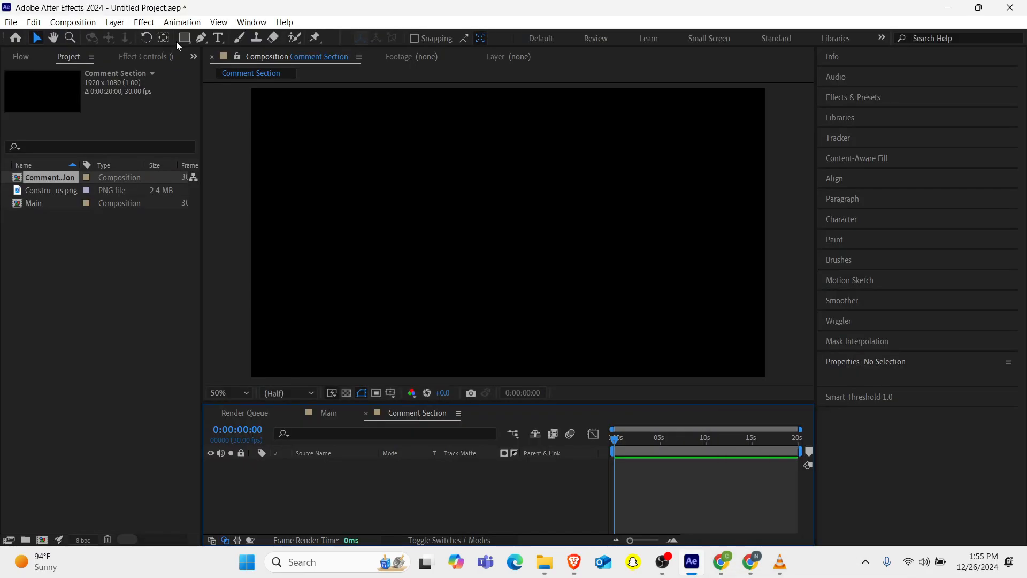
pyautogui.click(187, 41)
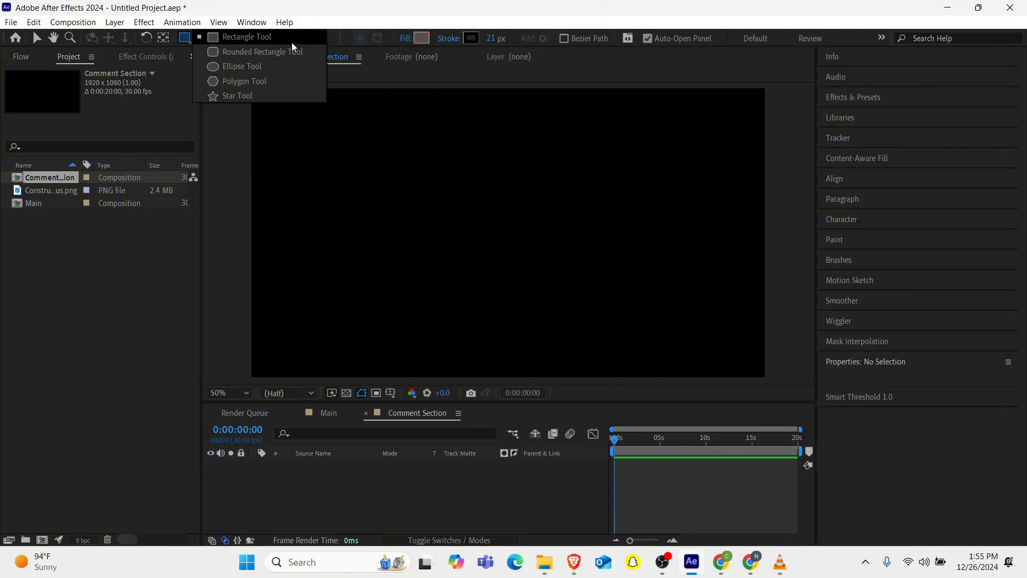
pyautogui.click(298, 52)
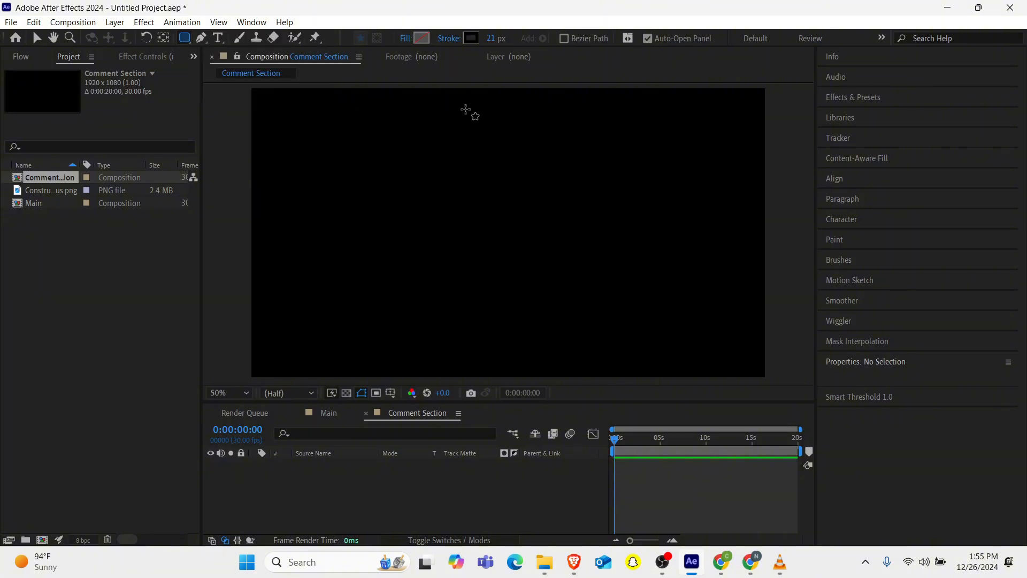
pyautogui.click(422, 39)
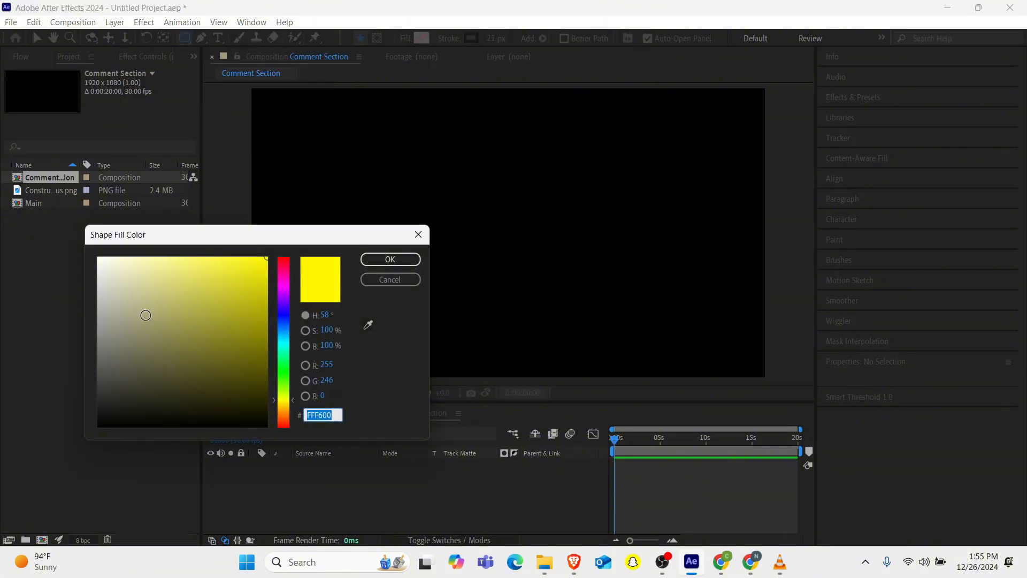
pyautogui.moveTo(145, 315); pyautogui.dragTo(59, 202)
pyautogui.click(393, 259)
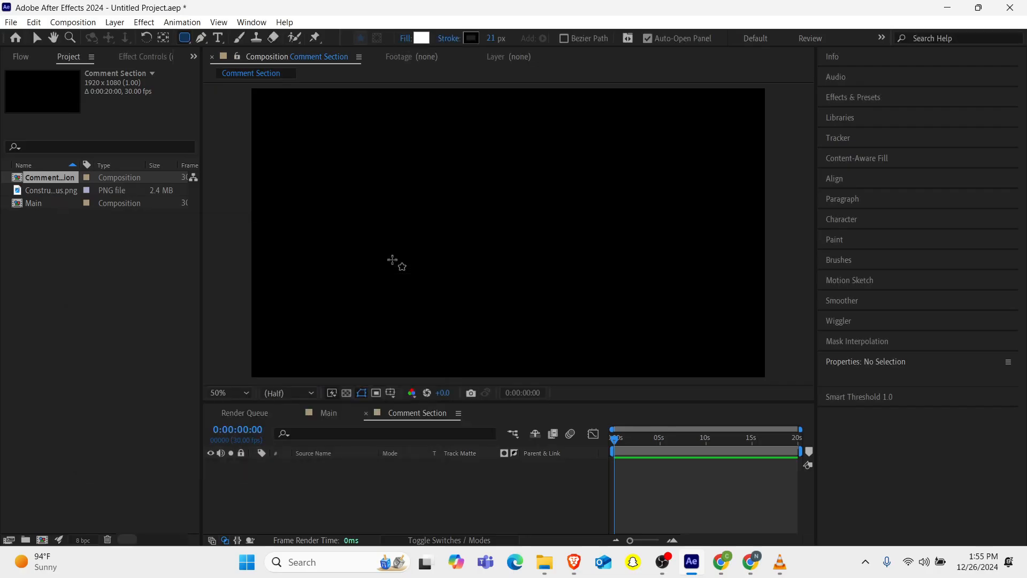
# Set the shape stroke to None.
pyautogui.click(449, 40)
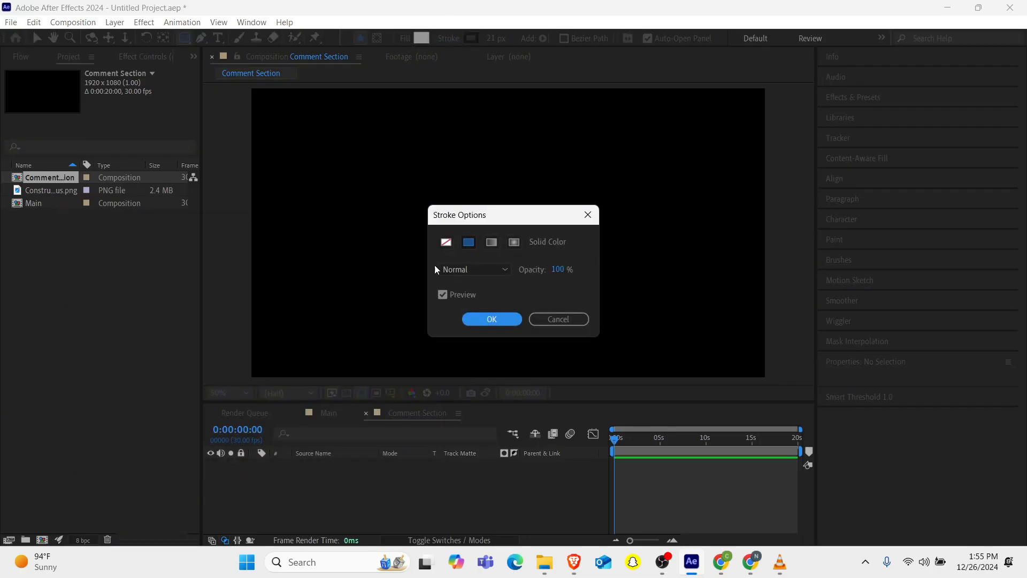
pyautogui.click(446, 241)
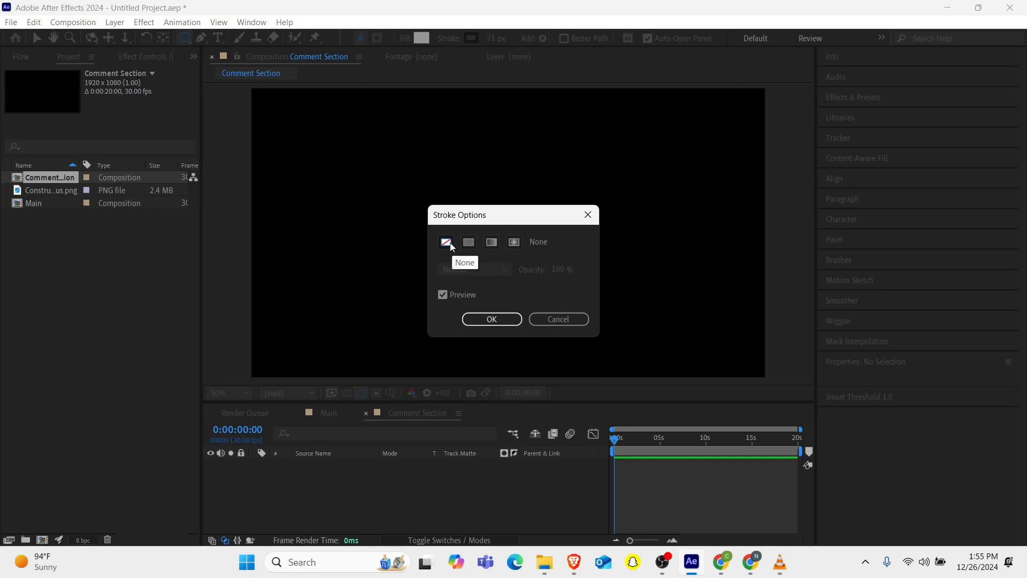
pyautogui.click(493, 318)
# Draw a rectangle about 868 x 316 px in the composition.
pyautogui.moveTo(425, 171)
pyautogui.mouseDown()
pyautogui.moveTo(575, 252)
pyautogui.moveTo(659, 257)
pyautogui.mouseUp()
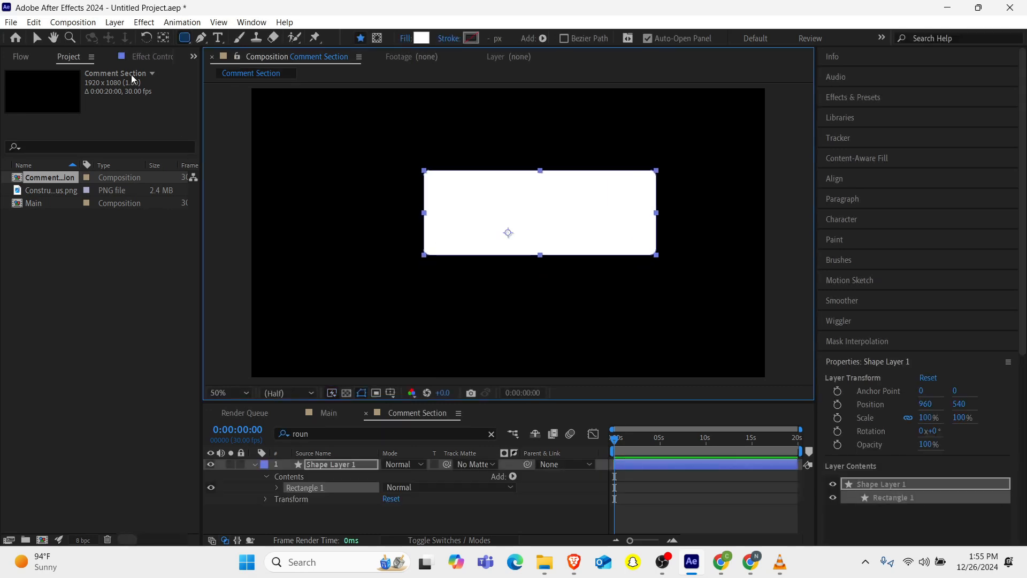
# Center the rectangle's anchor point and align the layer to the composition's horizontal and vertical centers.
pyautogui.click(165, 42)
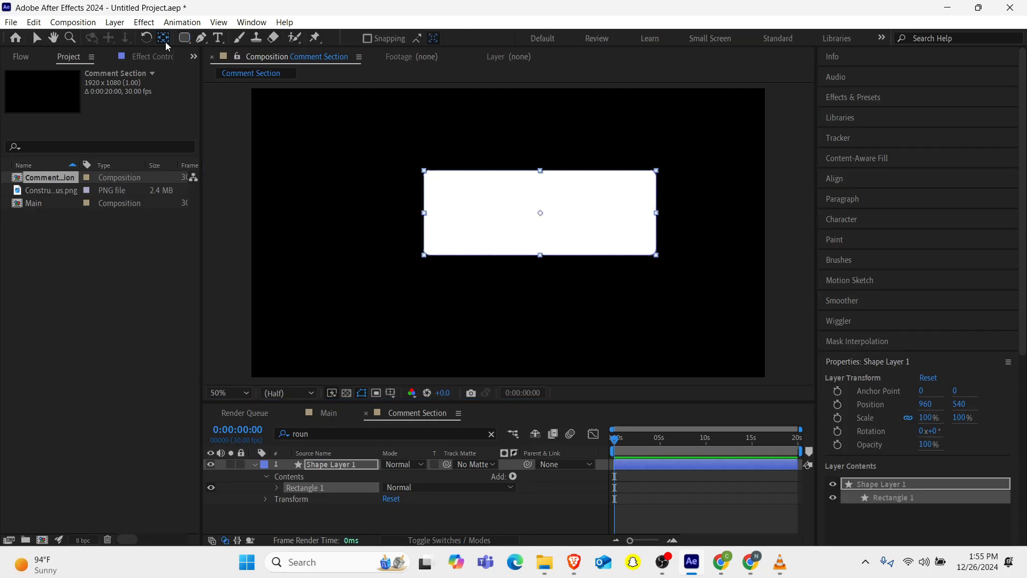
pyautogui.click(849, 177)
pyautogui.click(853, 213)
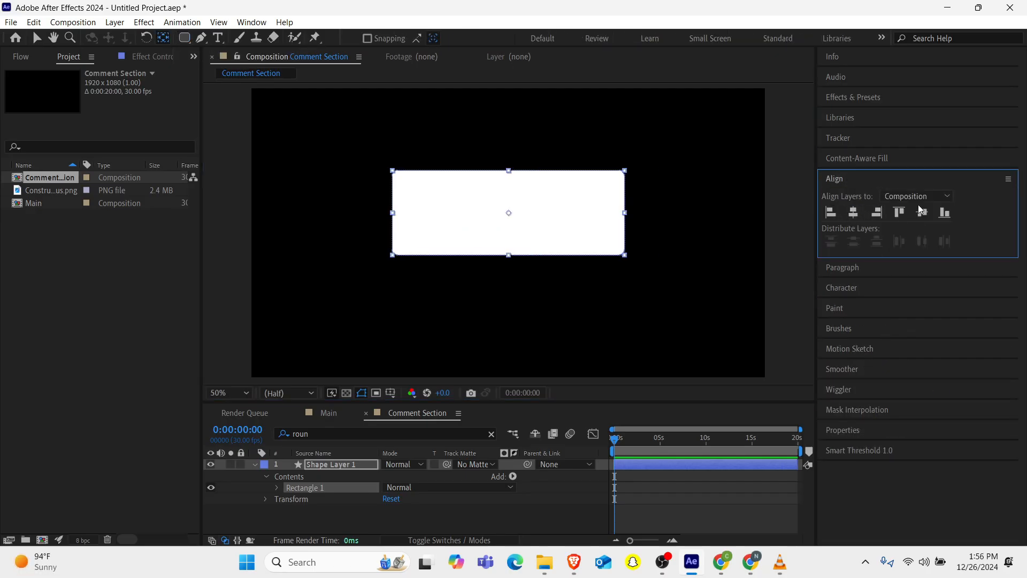
pyautogui.click(923, 212)
# Set the rectangle's roundness to 283 to make a pill shape.
pyautogui.click(325, 434)
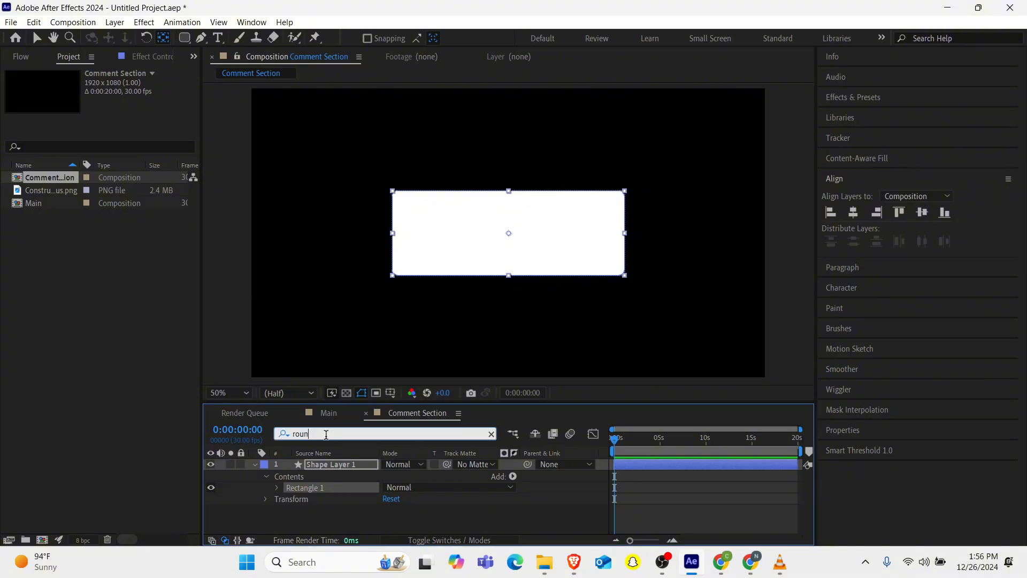
pyautogui.press('Return')
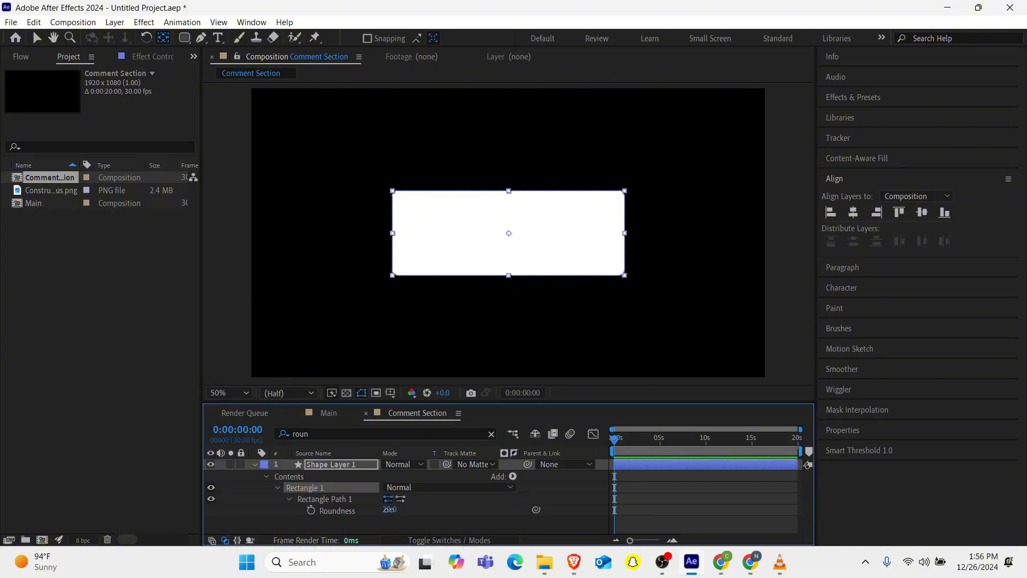
pyautogui.moveTo(390, 509); pyautogui.dragTo(539, 485)
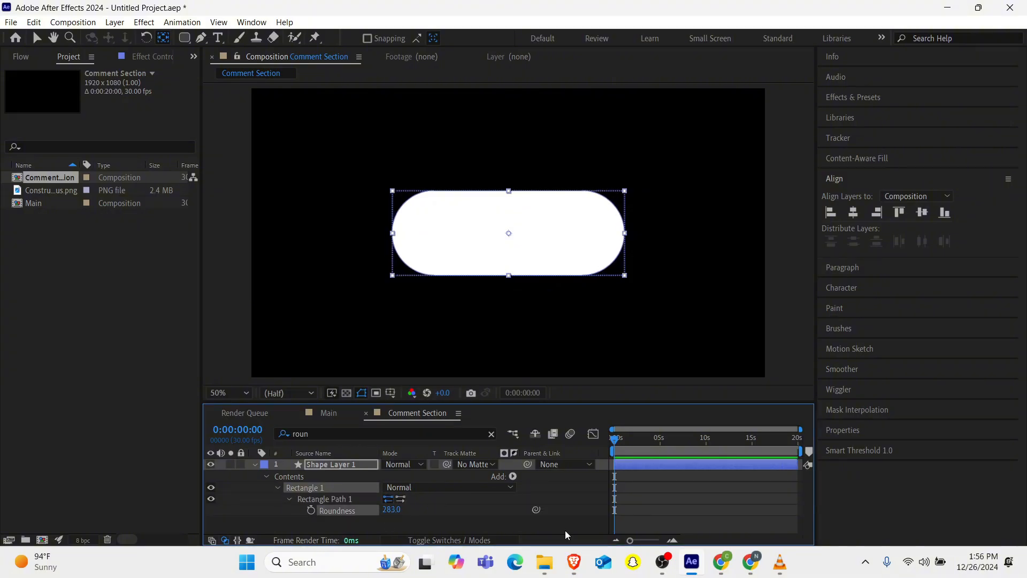
pyautogui.moveTo(780, 562)
pyautogui.moveTo(772, 496)
pyautogui.click(254, 465)
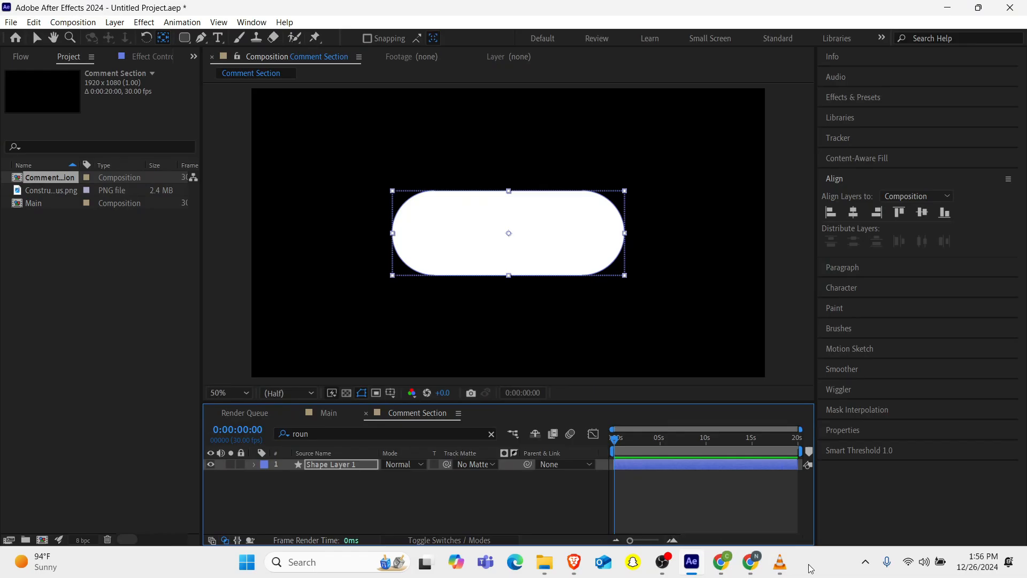
# Unlink the rectangle's size proportions and set its size to 868 x 216.
pyautogui.moveTo(782, 562)
pyautogui.moveTo(766, 475)
pyautogui.click(332, 434)
pyautogui.press('BackSpace')
pyautogui.press('BackSpace')
pyautogui.press('BackSpace')
pyautogui.press('BackSpace')
pyautogui.write('size')
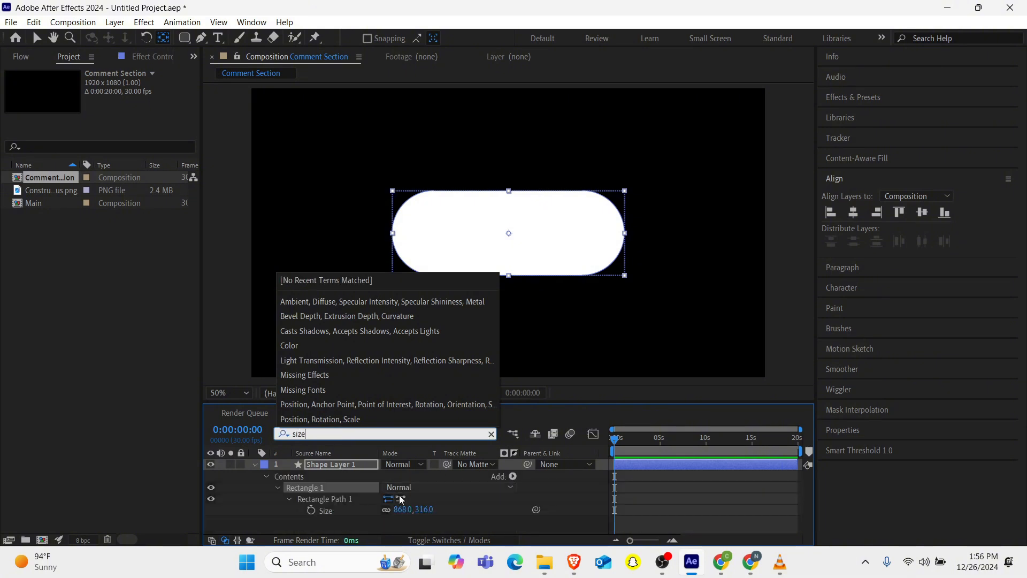
pyautogui.click(386, 510)
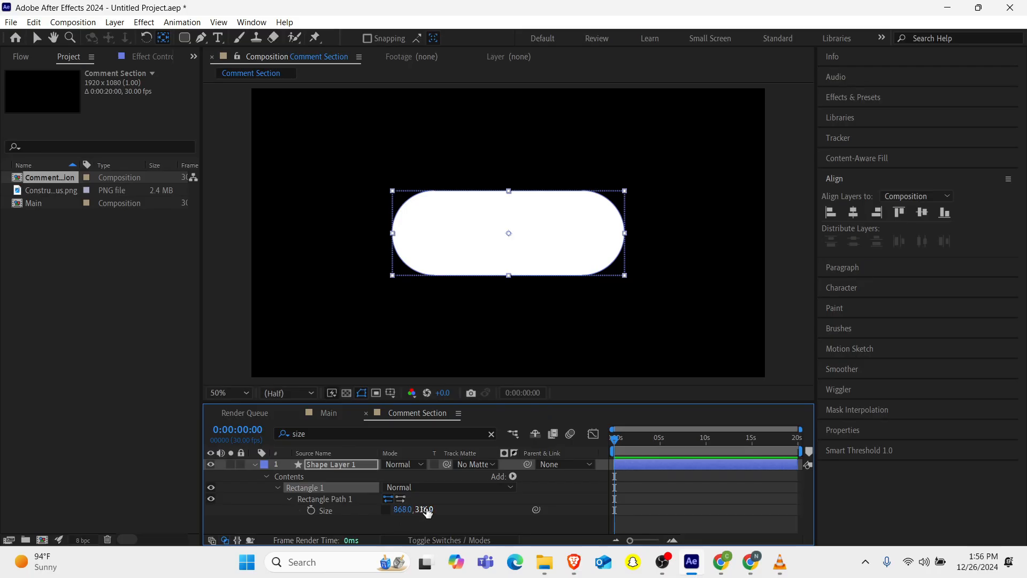
pyautogui.moveTo(424, 509); pyautogui.dragTo(366, 510)
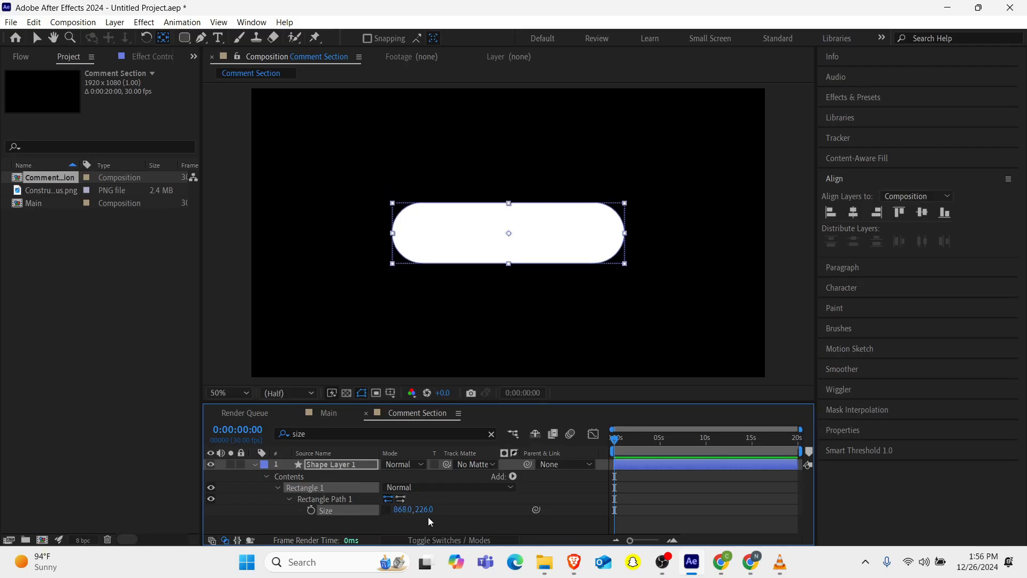
pyautogui.moveTo(424, 510); pyautogui.dragTo(417, 511)
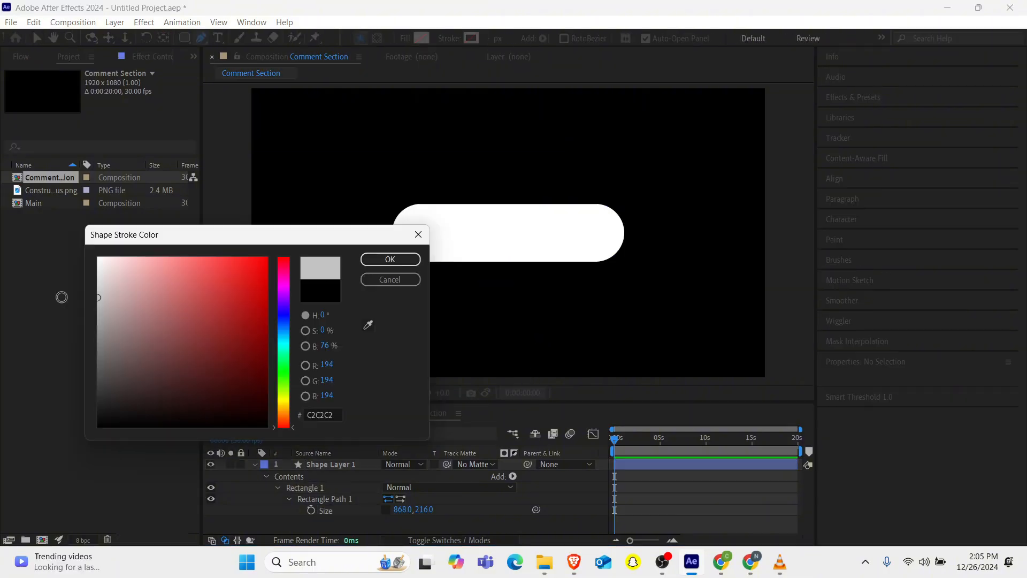
# Set the stroke colour to light grey and draw a vertical line with the Pen tool across the pill's middle.
pyautogui.moveTo(62, 297); pyautogui.dragTo(63, 308)
pyautogui.click(379, 260)
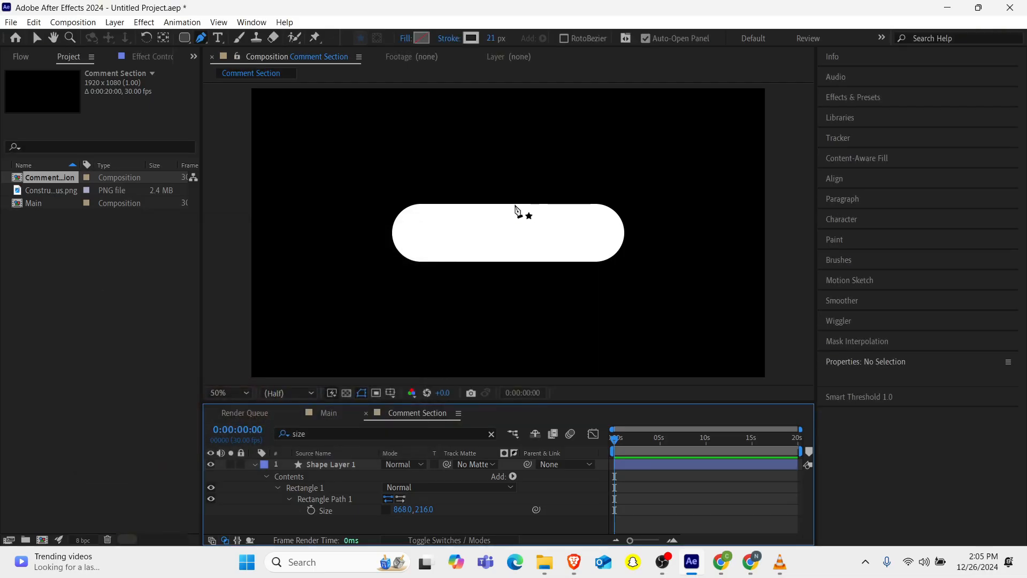
pyautogui.click(515, 205)
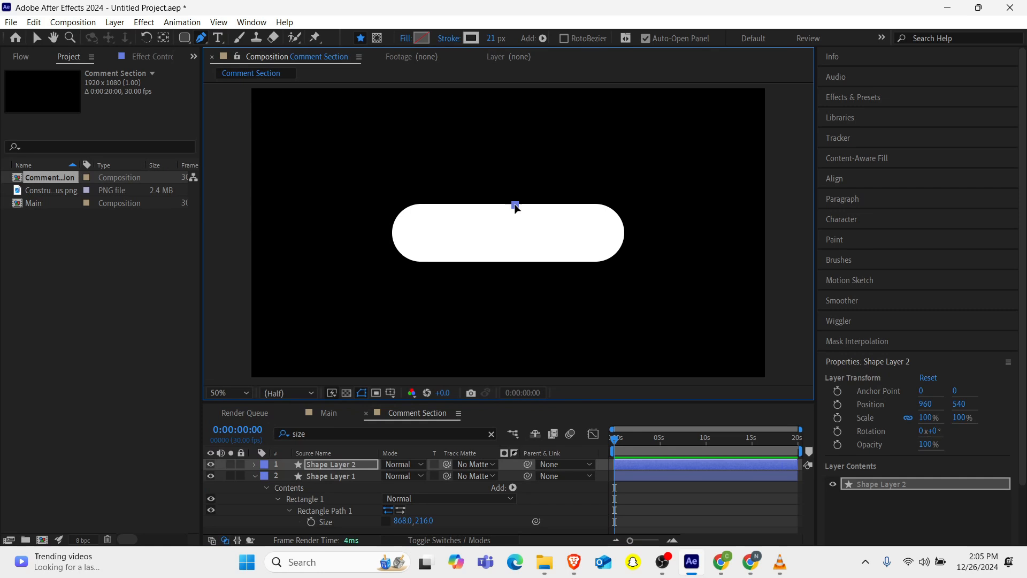
pyautogui.click(515, 262)
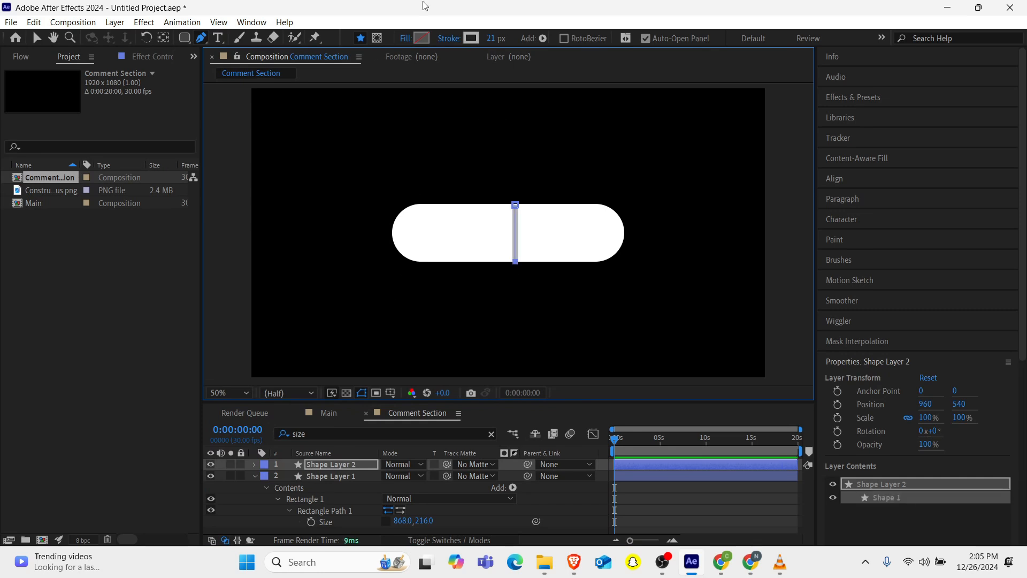
# Set the line's stroke width to 10 px and center its anchor point.
pyautogui.click(491, 38)
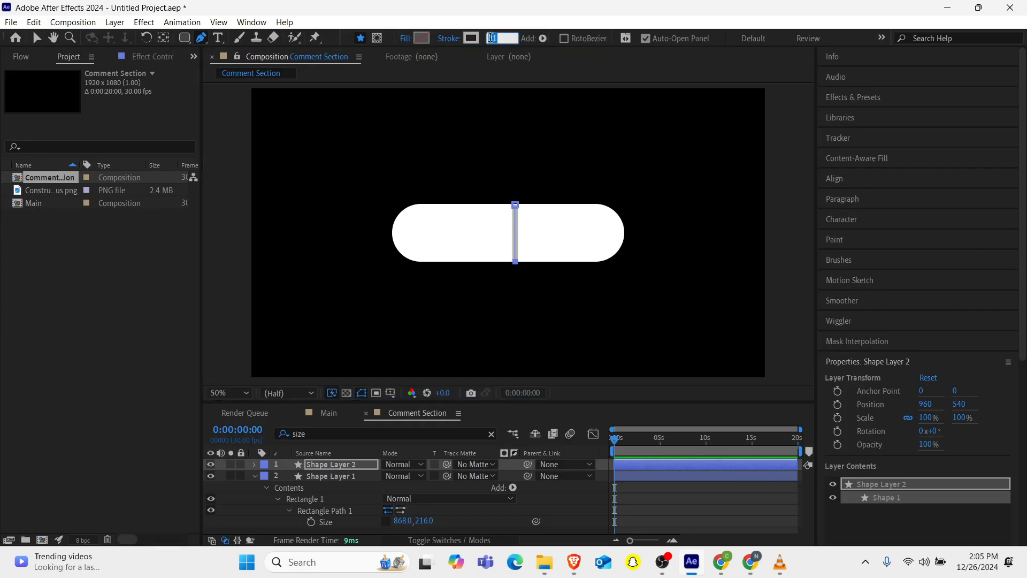
pyautogui.write('10')
pyautogui.press('Return')
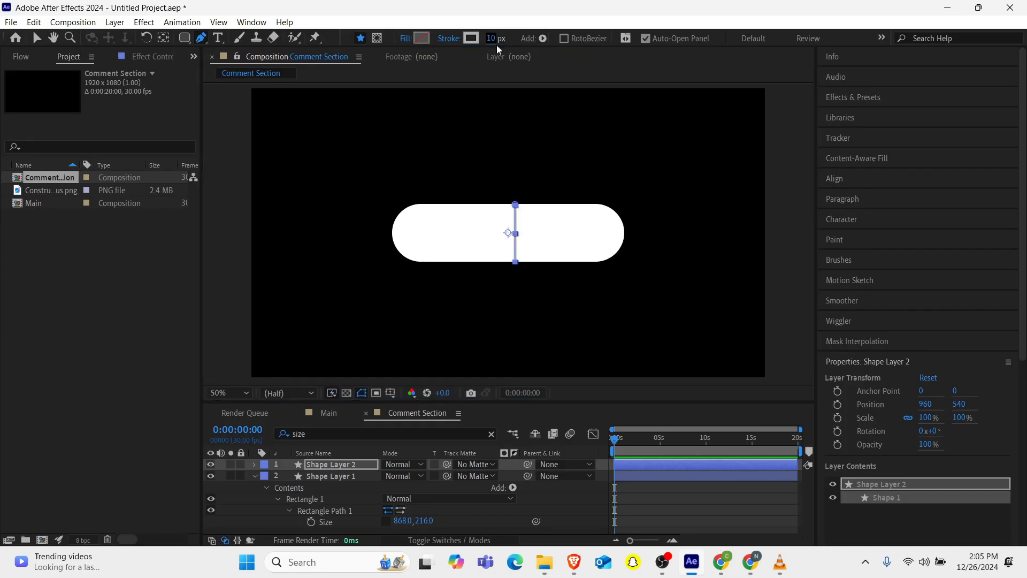
pyautogui.click(163, 38)
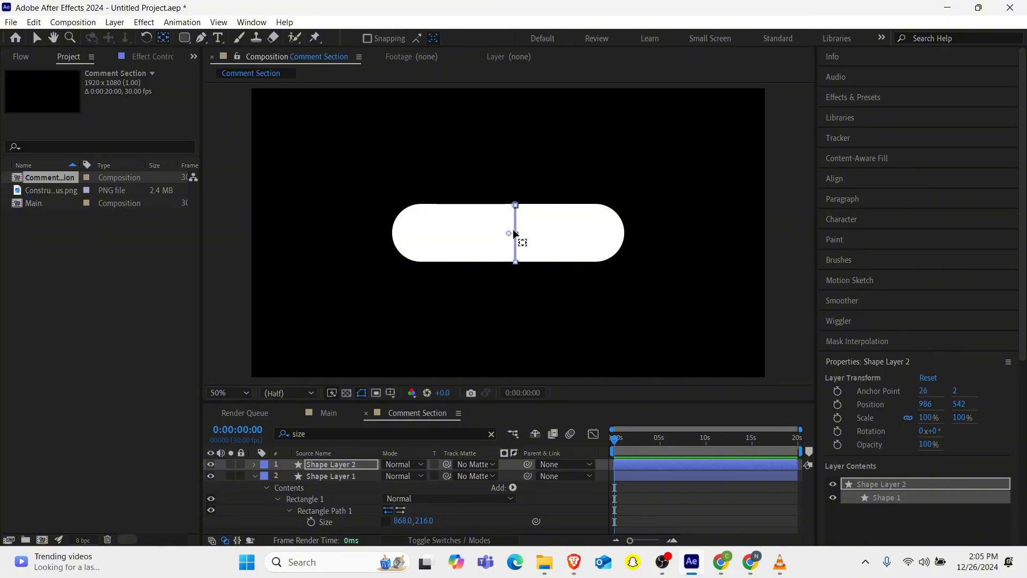
pyautogui.press('v')
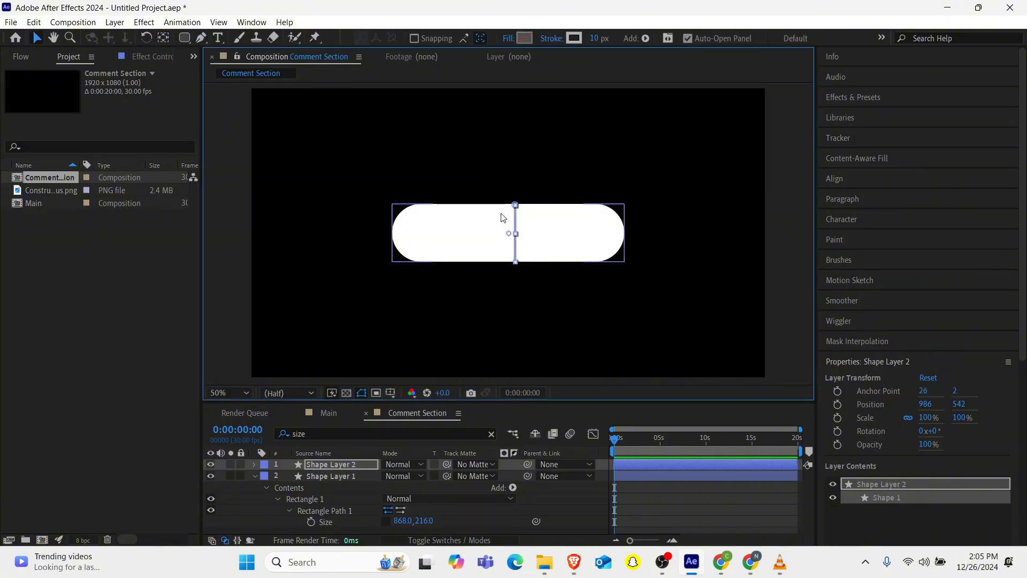
# Set the line's cap to Round Cap and pull its endpoints inside the pill's edges.
pyautogui.press('.')
pyautogui.press('.')
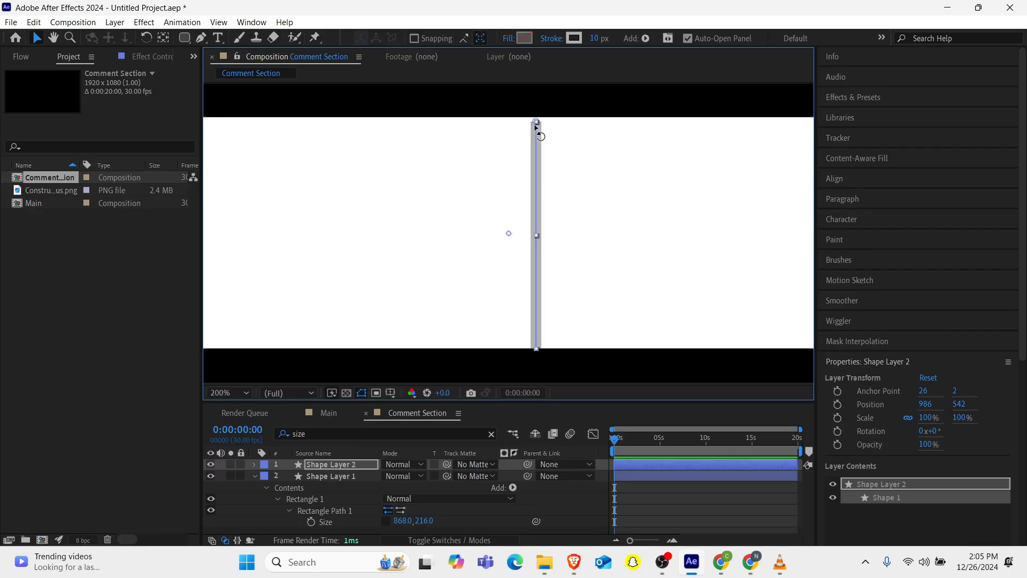
pyautogui.moveTo(535, 120); pyautogui.dragTo(535, 109)
pyautogui.click(314, 433)
pyautogui.write('line')
pyautogui.click(427, 510)
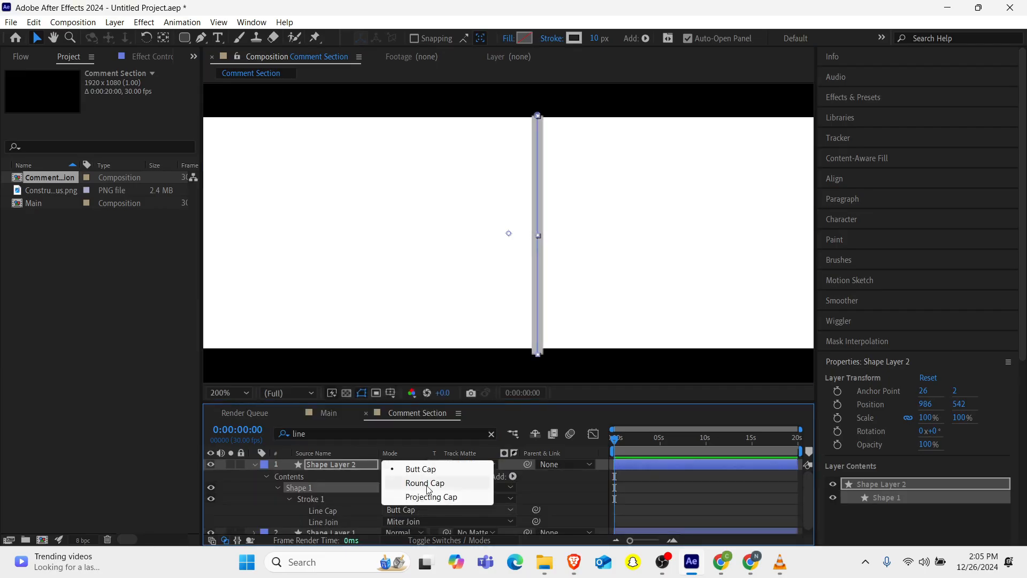
pyautogui.click(427, 483)
pyautogui.moveTo(538, 356); pyautogui.dragTo(540, 349)
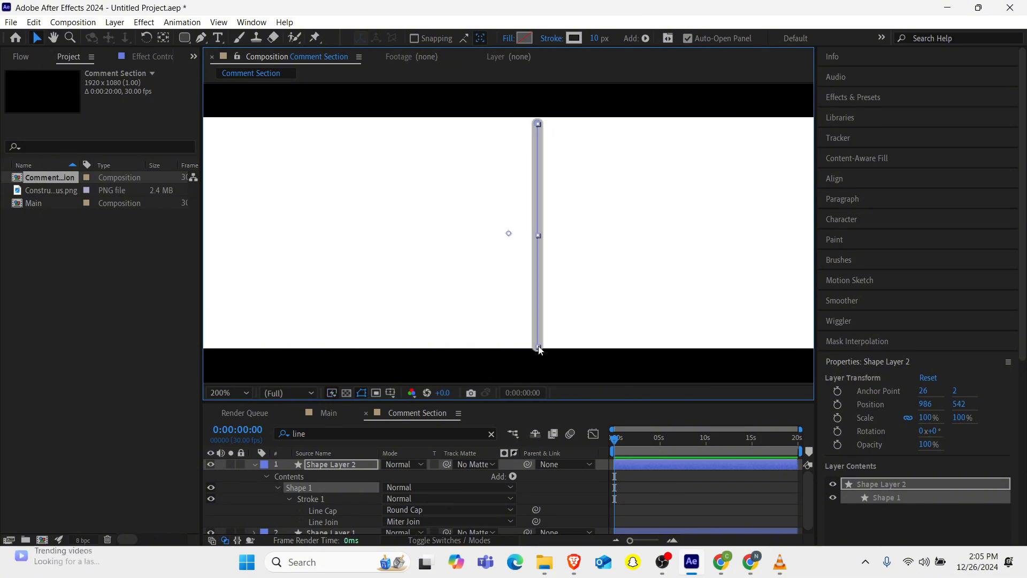
# Nudge the divider line to the right within the pill.
pyautogui.click(254, 464)
pyautogui.scroll(-3, 403, 294)
pyautogui.scroll(2, 404, 294)
pyautogui.press('Right')
pyautogui.press('Right')
pyautogui.press('Right')
pyautogui.press('Right')
pyautogui.press('Right')
pyautogui.press('Right')
pyautogui.press('Right')
pyautogui.press('Right')
pyautogui.press('Right')
pyautogui.press('Right')
pyautogui.press('Right')
pyautogui.press('Right')
pyautogui.press('Right')
pyautogui.press('Right')
pyautogui.press('Right')
pyautogui.press('Right')
pyautogui.press('Right')
pyautogui.press('Right')
pyautogui.press('Right')
pyautogui.press('Right')
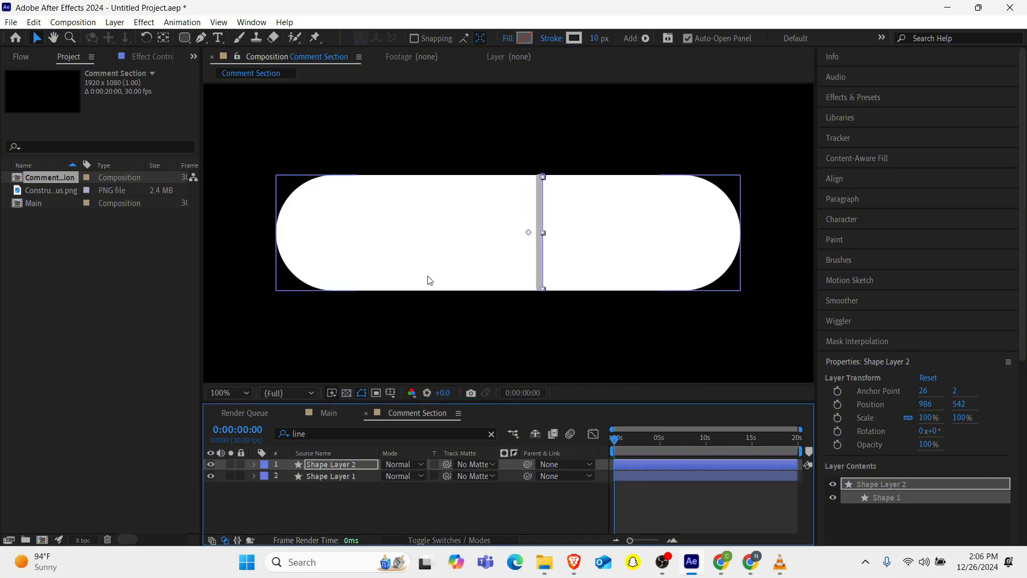
pyautogui.press('Right')
pyautogui.press('Right')
pyautogui.press('Right')
pyautogui.press('Right')
pyautogui.press('Right')
pyautogui.press('Right')
pyautogui.press('Right')
pyautogui.press('Right')
pyautogui.press('Right')
pyautogui.press('Right')
pyautogui.press('Right')
pyautogui.press('Right')
pyautogui.press('Right')
pyautogui.press('Right')
pyautogui.press('Right')
pyautogui.press('Right')
pyautogui.press('Right')
pyautogui.press('Right')
pyautogui.press('Right')
pyautogui.press('Right')
# Create a text layer in the pill's left half and set its font to Poppins Bold.
pyautogui.hotkey('ctrl', 't')
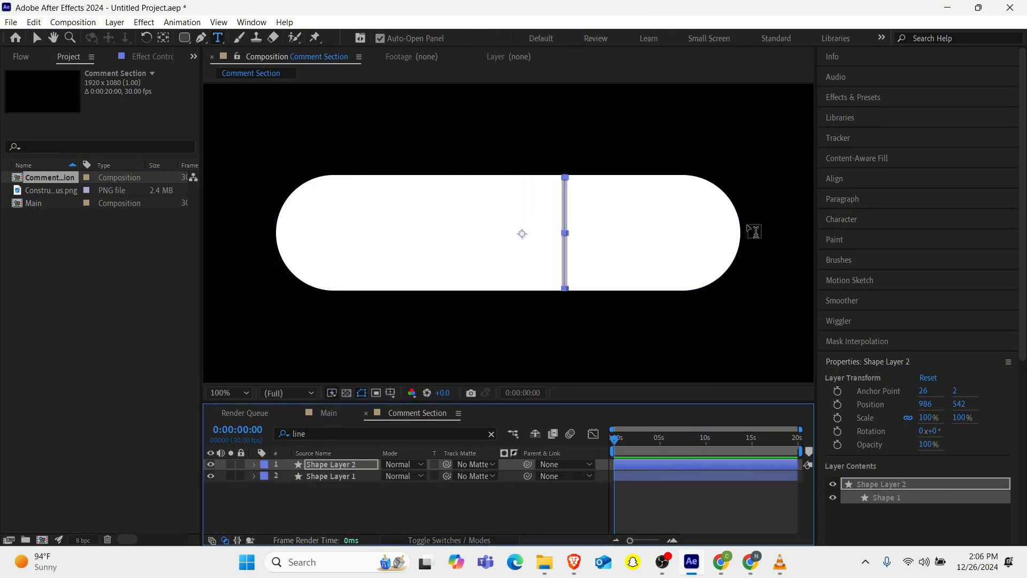
pyautogui.click(337, 235)
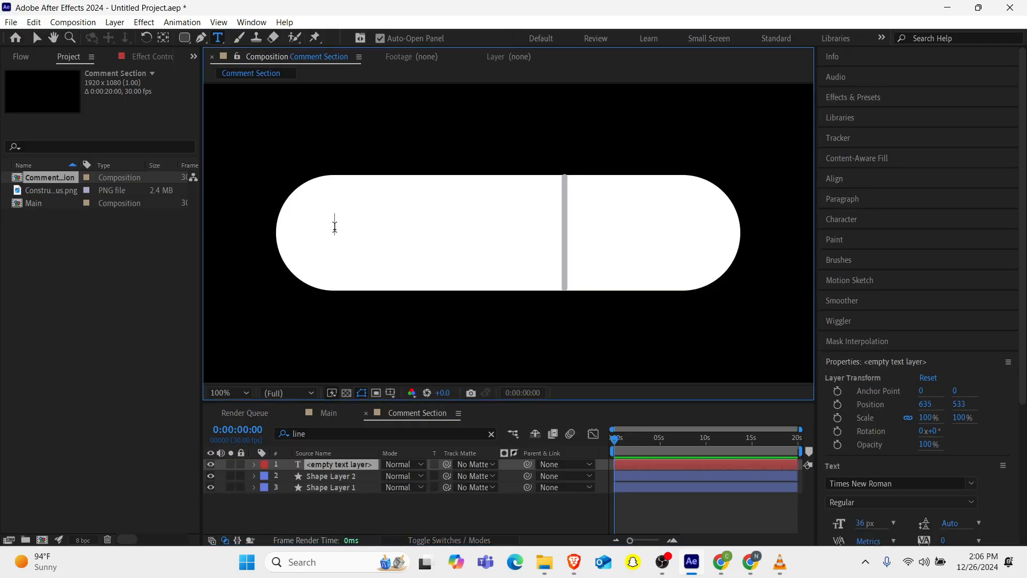
pyautogui.click(860, 484)
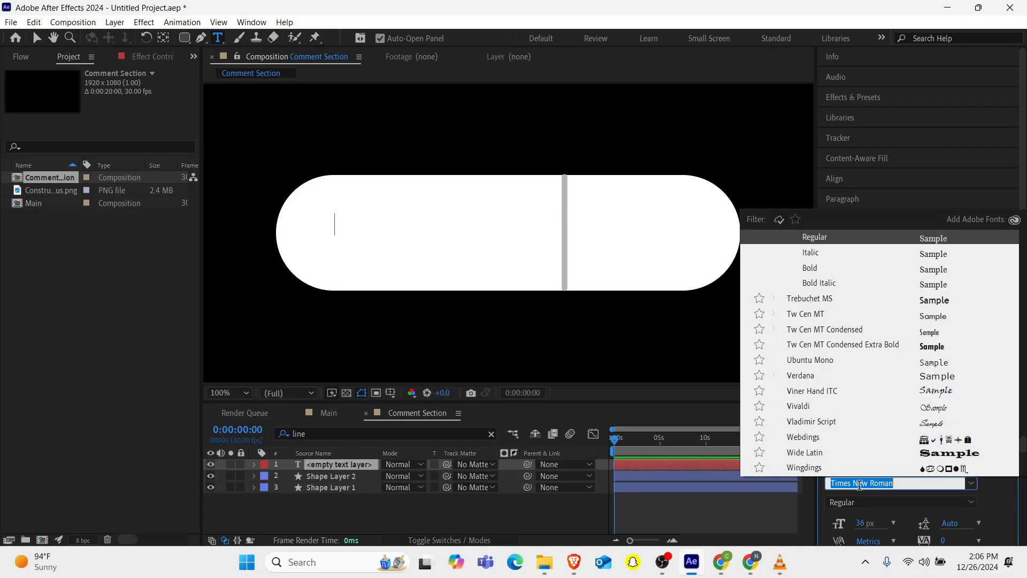
pyautogui.write('popp')
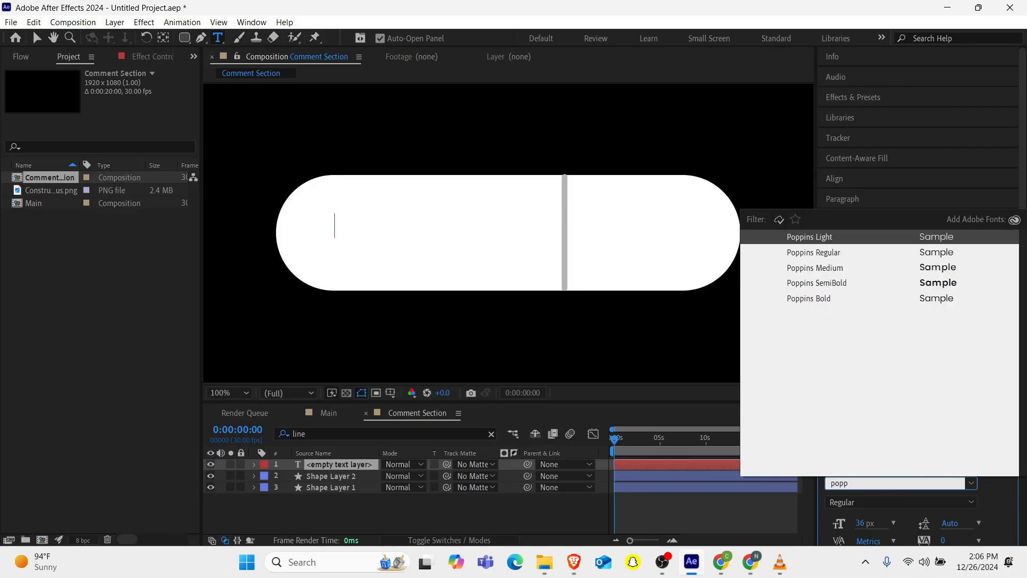
pyautogui.press('Down')
pyautogui.press('Down')
pyautogui.press('Down')
pyautogui.press('Down')
pyautogui.press('Return')
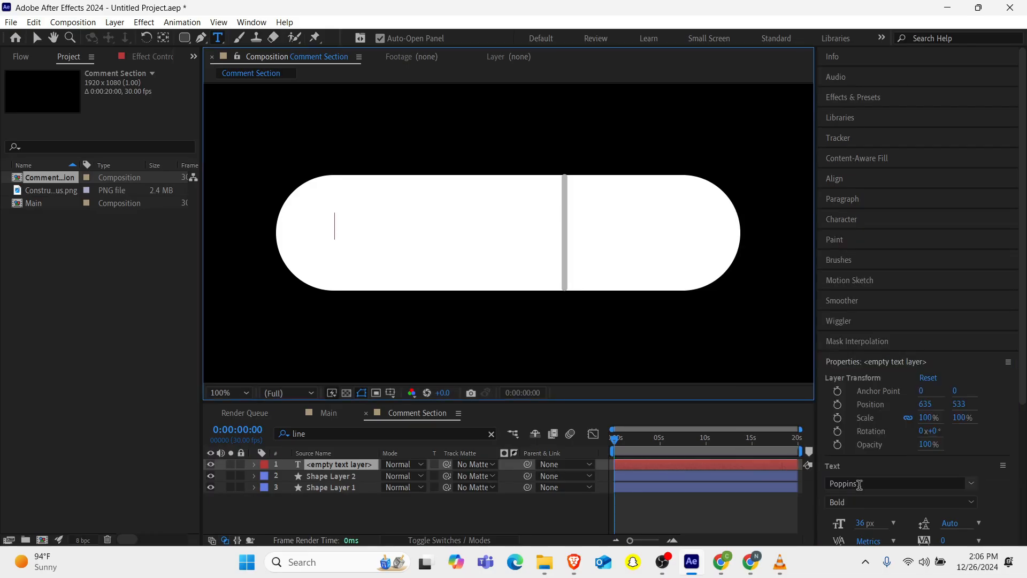
# Set the text size to 100 px and the text fill colour to black 000000.
pyautogui.moveTo(856, 524); pyautogui.dragTo(904, 519)
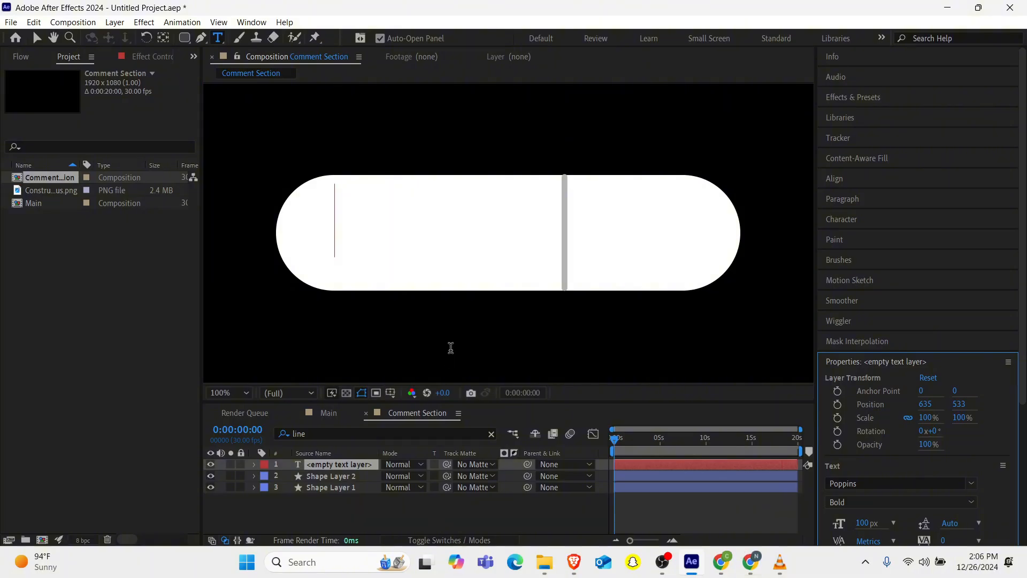
pyautogui.write('1')
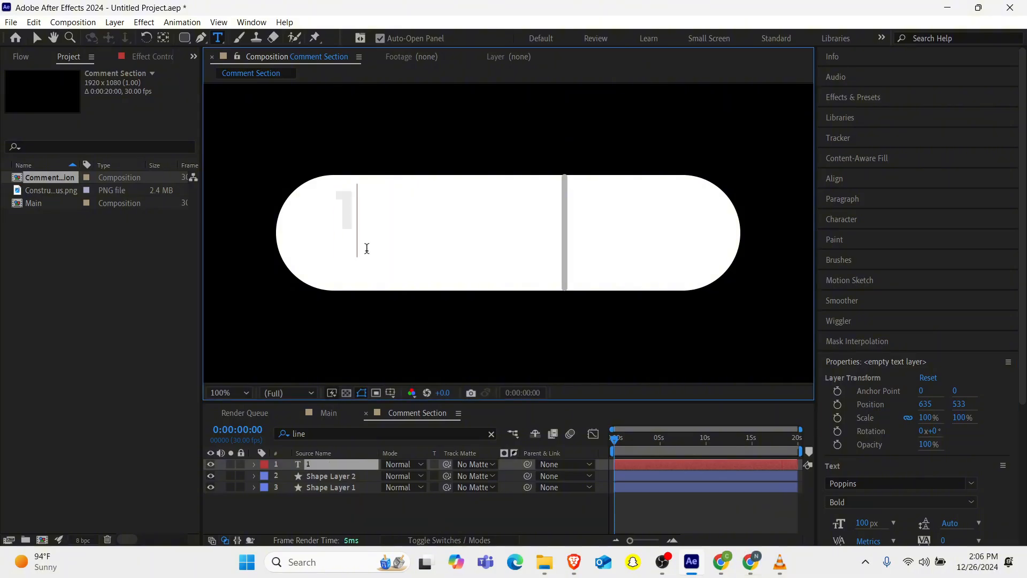
pyautogui.press('BackSpace')
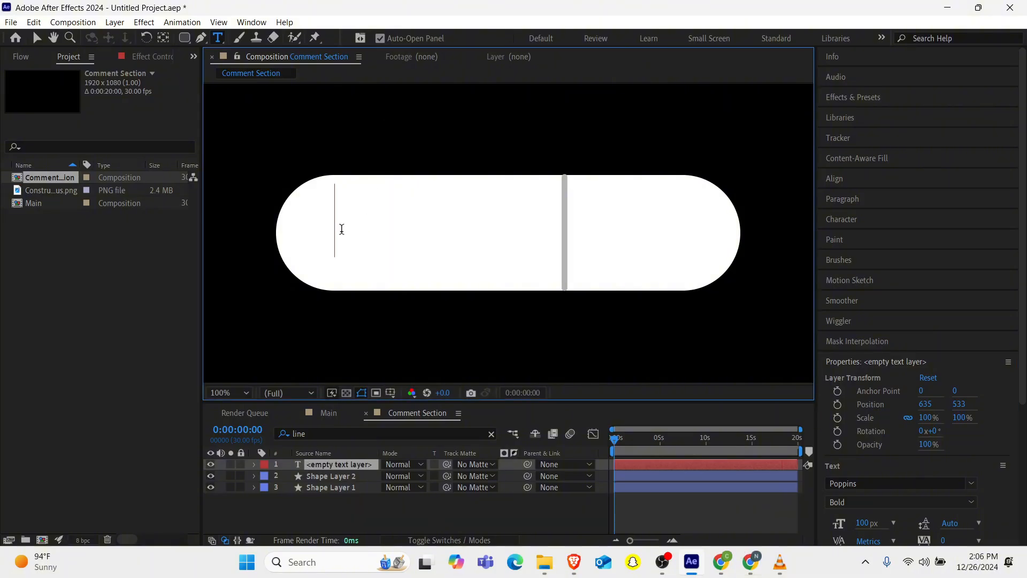
pyautogui.scroll(-5, 996, 505)
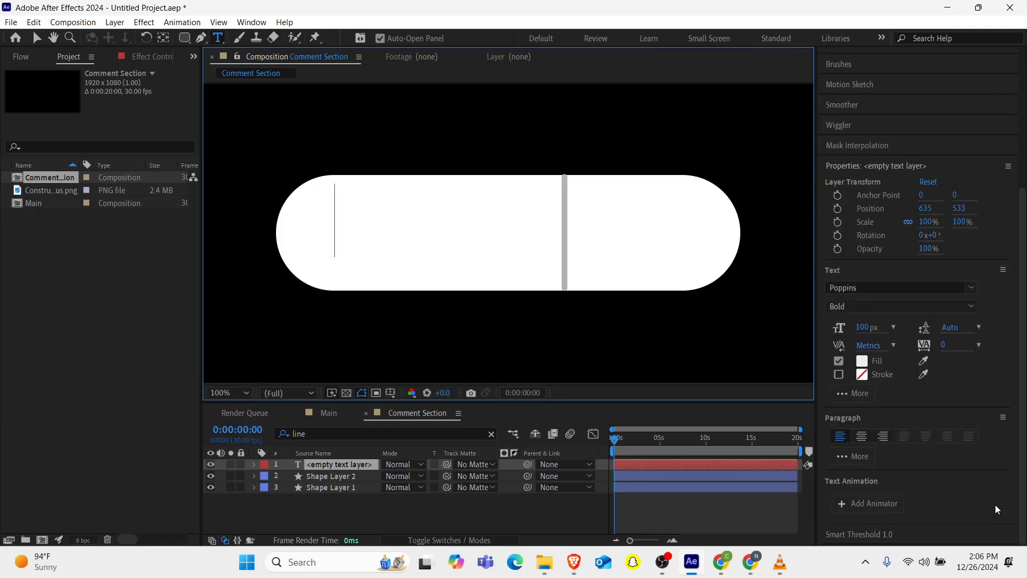
pyautogui.click(861, 368)
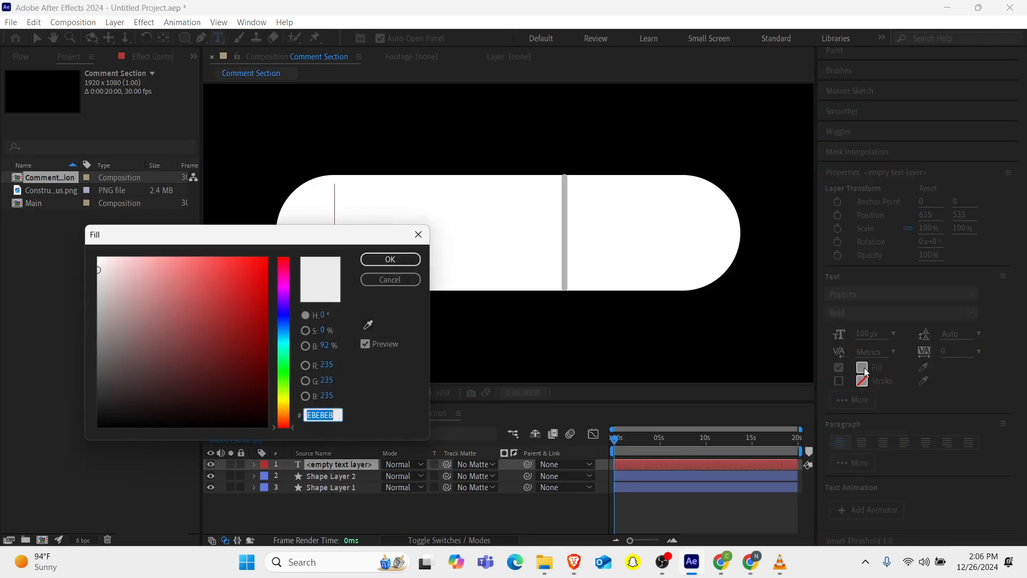
pyautogui.write('000000')
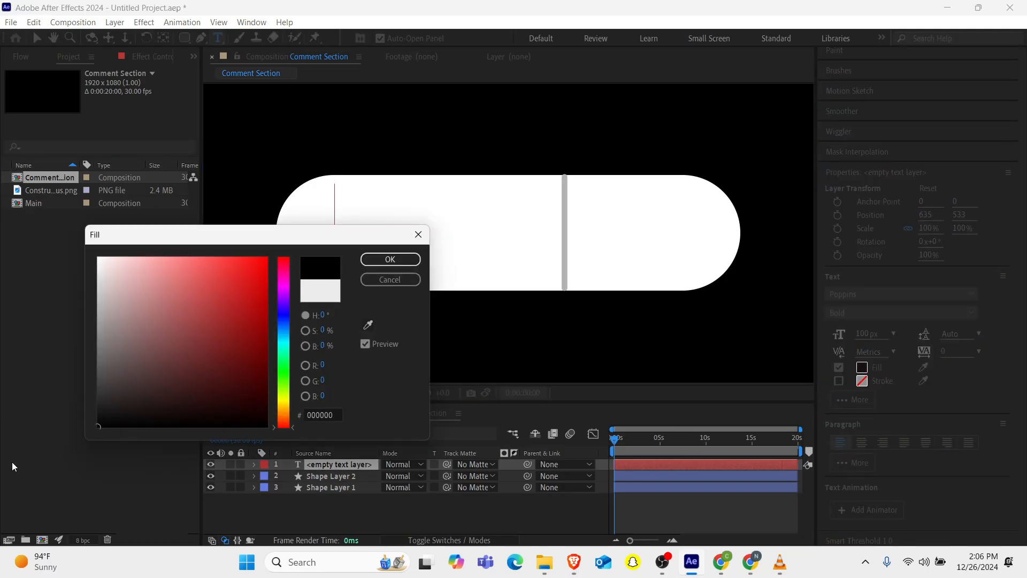
pyautogui.click(379, 260)
# Type 1.8k as the text.
pyautogui.write('1.')
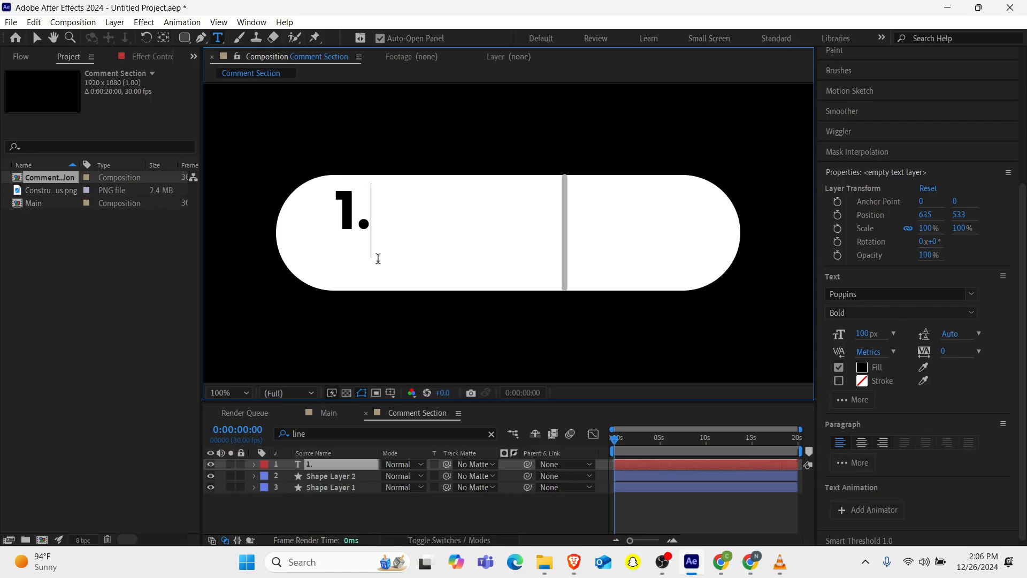
pyautogui.write('8k')
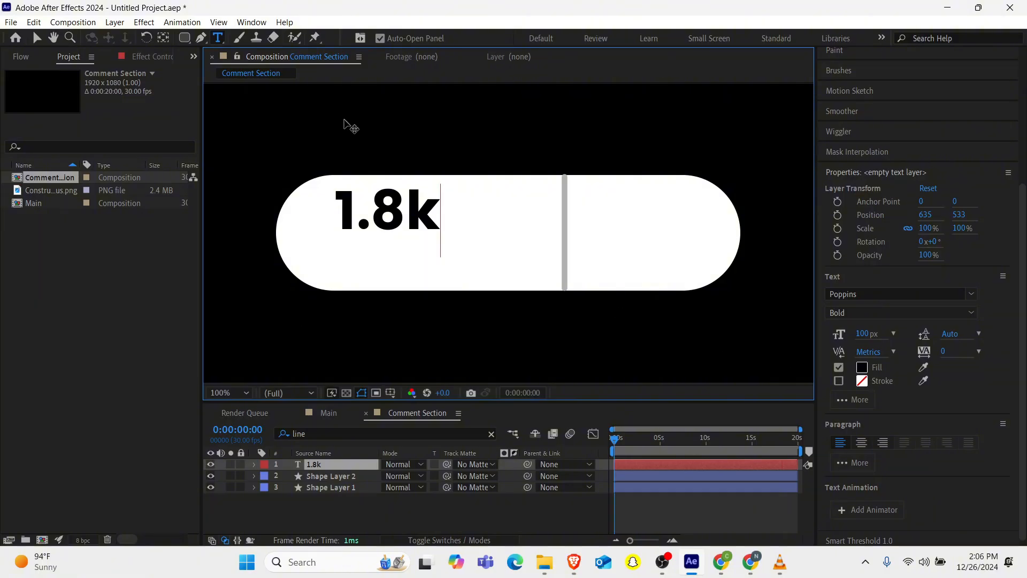
# Select all the text and change its font style to Medium.
pyautogui.hotkey('ctrl', 'a')
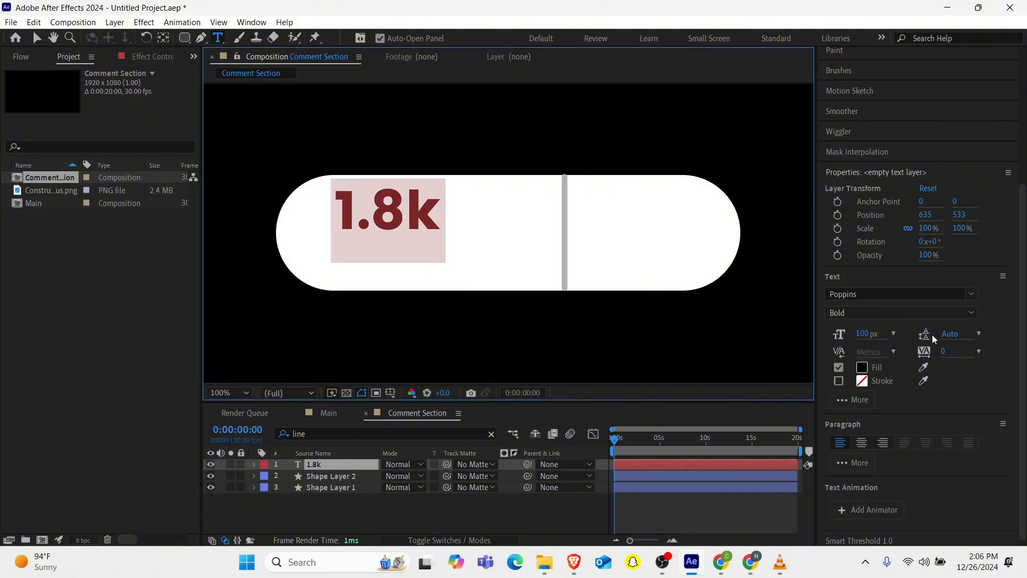
pyautogui.click(961, 316)
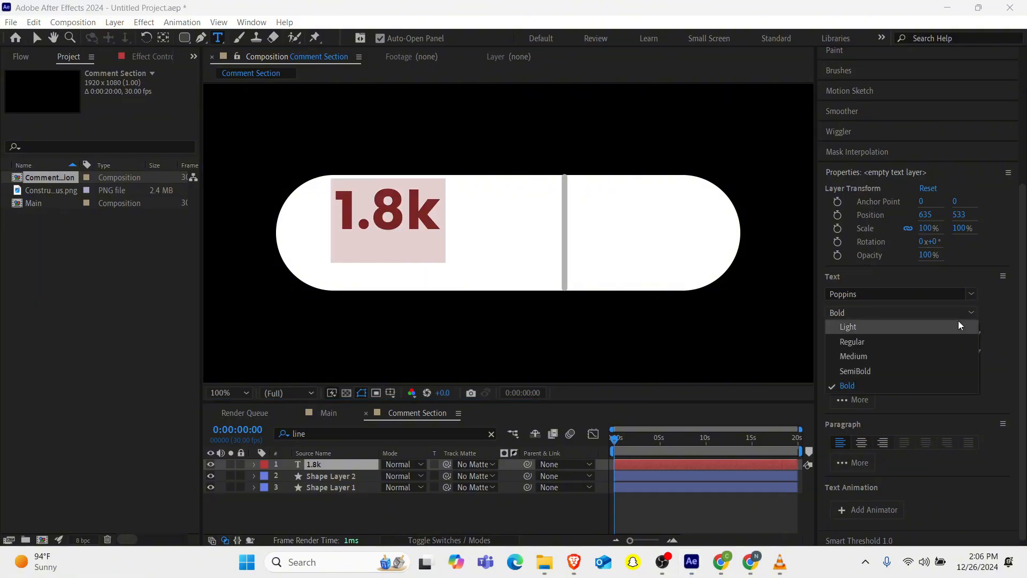
pyautogui.click(865, 367)
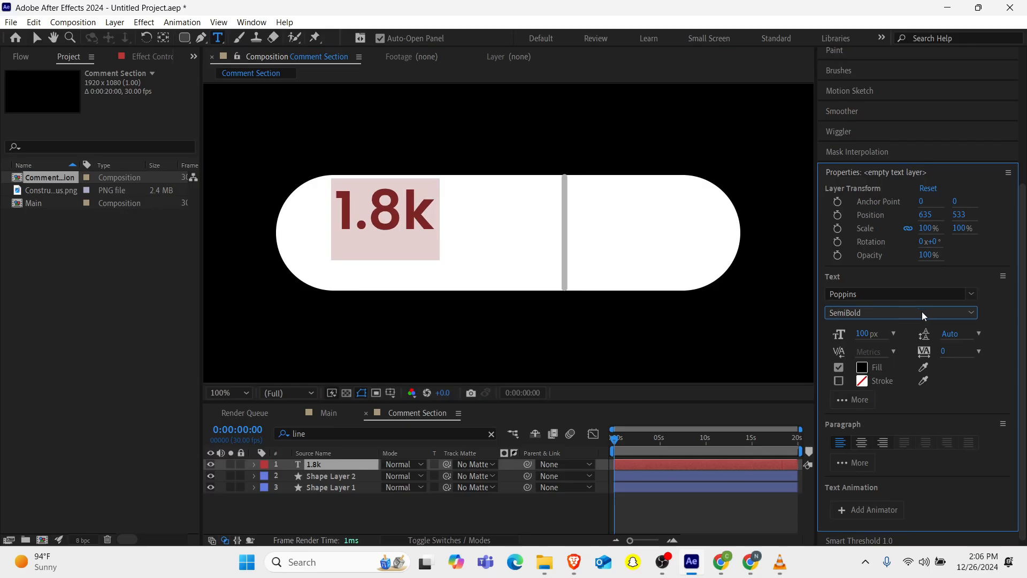
pyautogui.click(923, 312)
pyautogui.click(861, 356)
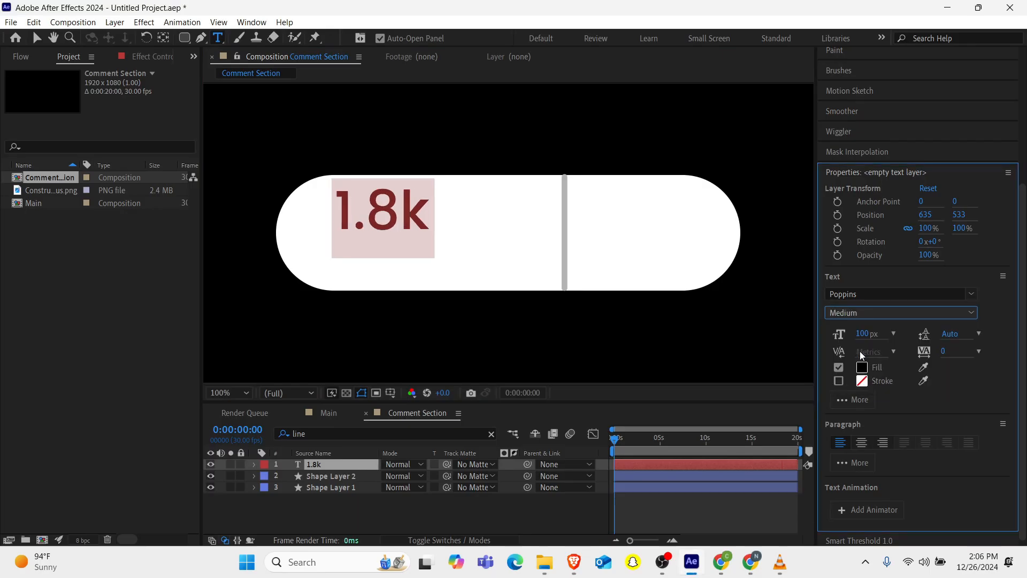
# Nudge the 1.8k text down and to the left, then center the text layer's anchor point.
pyautogui.click(322, 465)
pyautogui.hotkey('shift', 'Down')
pyautogui.hotkey('shift', 'Down')
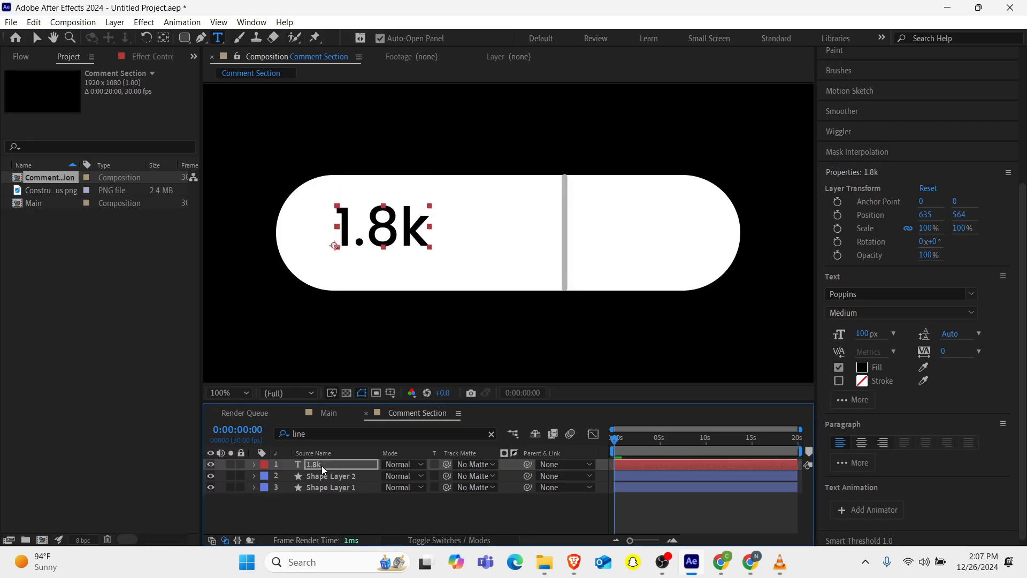
pyautogui.press('Left')
pyautogui.press('Left')
pyautogui.press('Left')
pyautogui.press('Left')
pyautogui.press('Left')
pyautogui.press('Left')
pyautogui.press('Left')
pyautogui.press('Left')
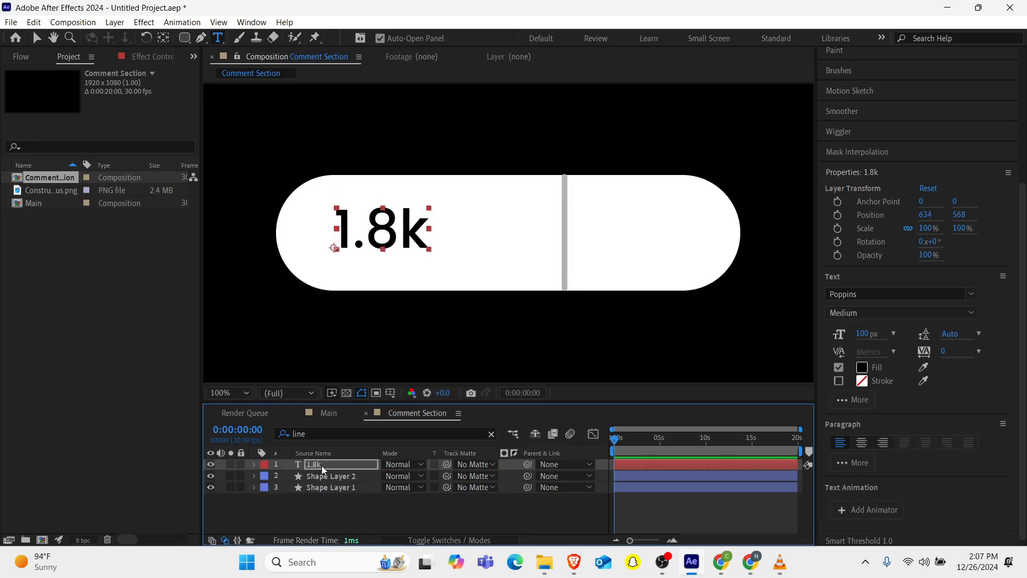
pyautogui.press('Left')
pyautogui.press('Left')
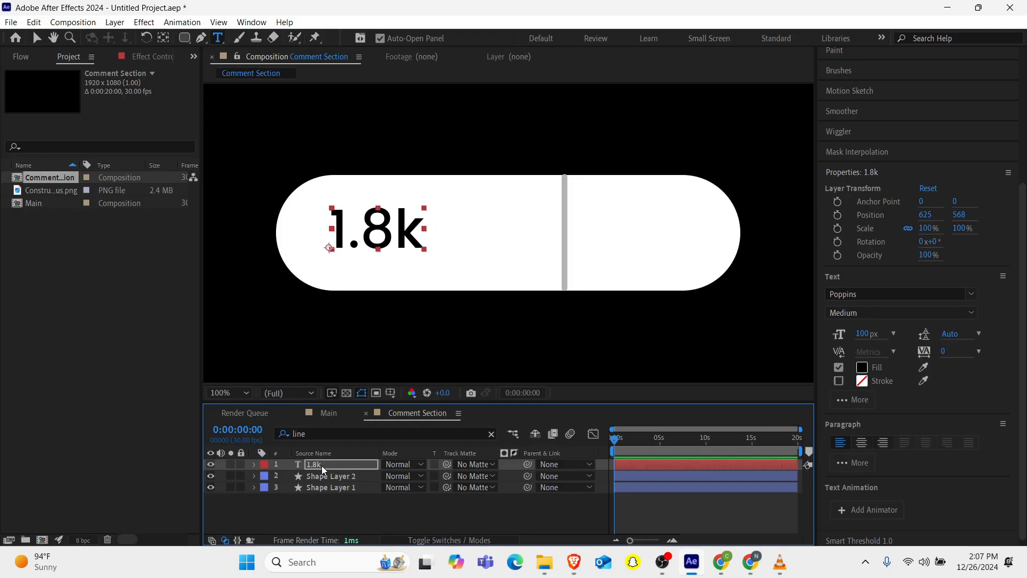
pyautogui.press('Left')
pyautogui.press('Left')
pyautogui.press('Left')
pyautogui.press('Left')
pyautogui.press('Left')
pyautogui.press('Left')
pyautogui.press('Left')
pyautogui.press('Left')
pyautogui.press('Left')
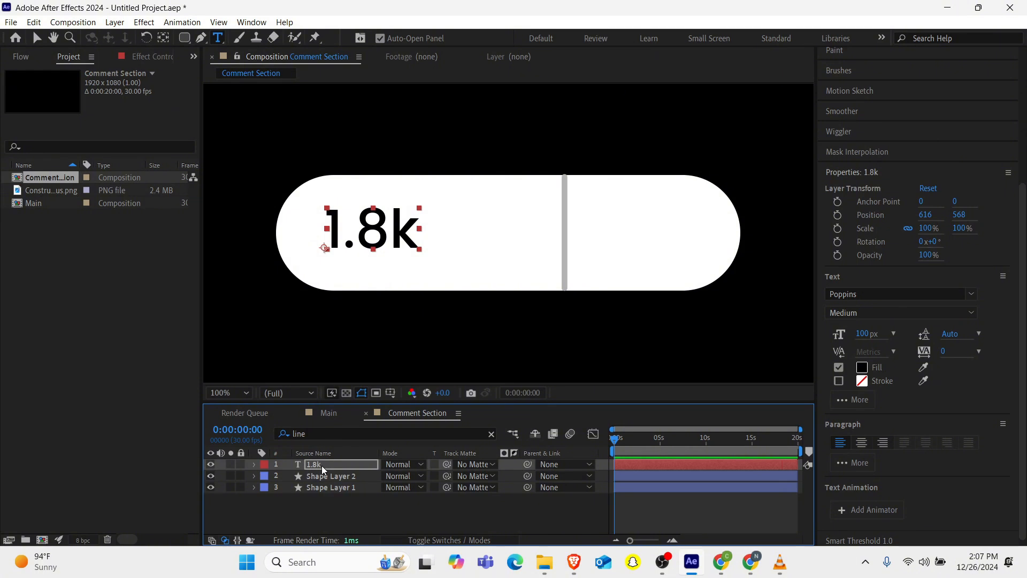
pyautogui.click(164, 37)
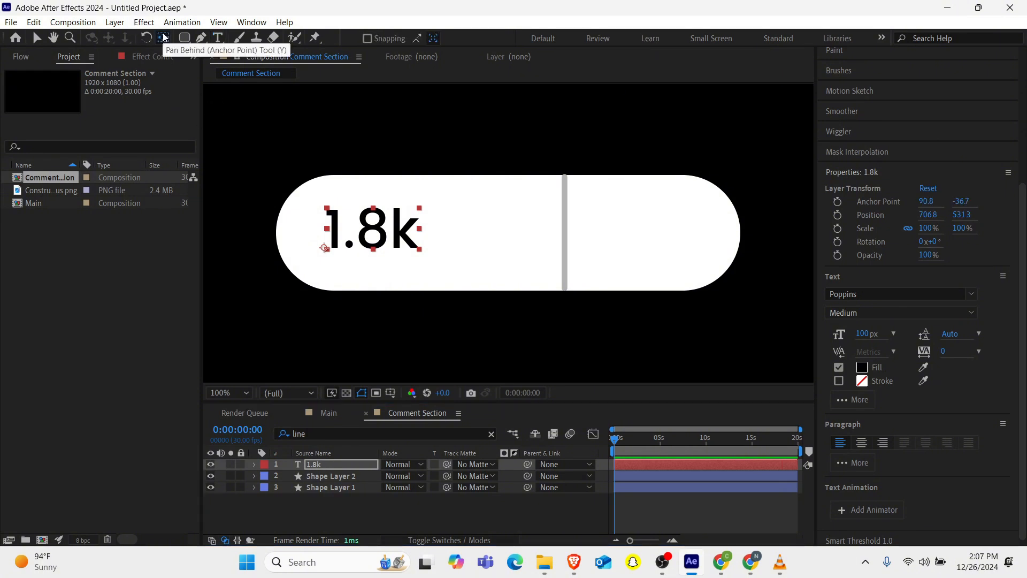
pyautogui.hotkey('ctrl', 'alt', 'Home')
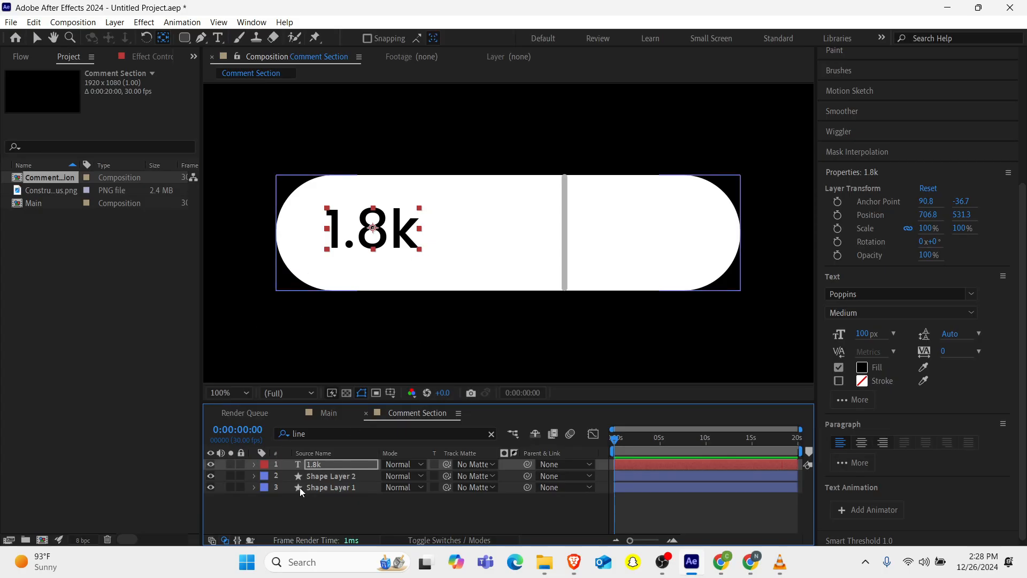
# Change the lowercase k in the text to an uppercase K.
pyautogui.doubleClick(320, 468)
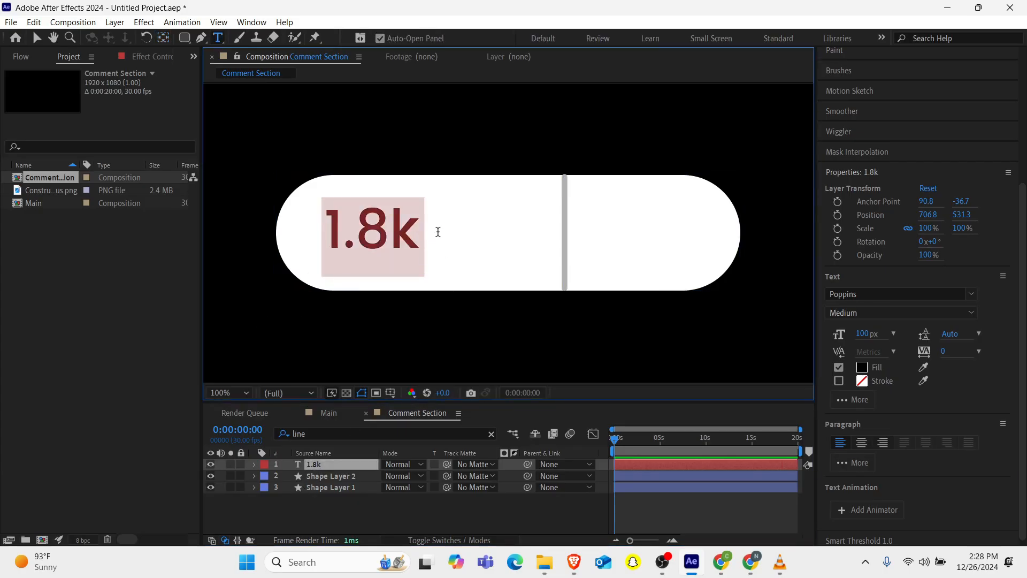
pyautogui.moveTo(424, 231); pyautogui.dragTo(396, 233)
pyautogui.write('K')
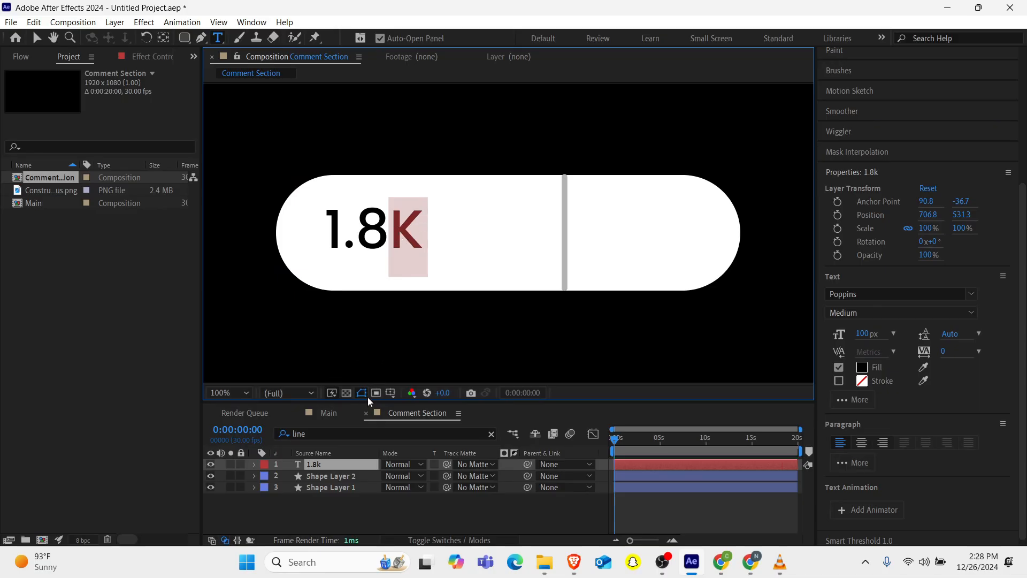
# Nudge the 1.8K text to the right and slightly down within the pill's left half.
pyautogui.click(342, 464)
pyautogui.press('Right')
pyautogui.press('Right')
pyautogui.press('Right')
pyautogui.press('Right')
pyautogui.press('Right')
pyautogui.press('Right')
pyautogui.press('Right')
pyautogui.press('Right')
pyautogui.press('Right')
pyautogui.press('Right')
pyautogui.press('Right')
pyautogui.press('Right')
pyautogui.press('Right')
pyautogui.press('Right')
pyautogui.press('Right')
pyautogui.press('Right')
pyautogui.press('Right')
pyautogui.press('Right')
pyautogui.press('Right')
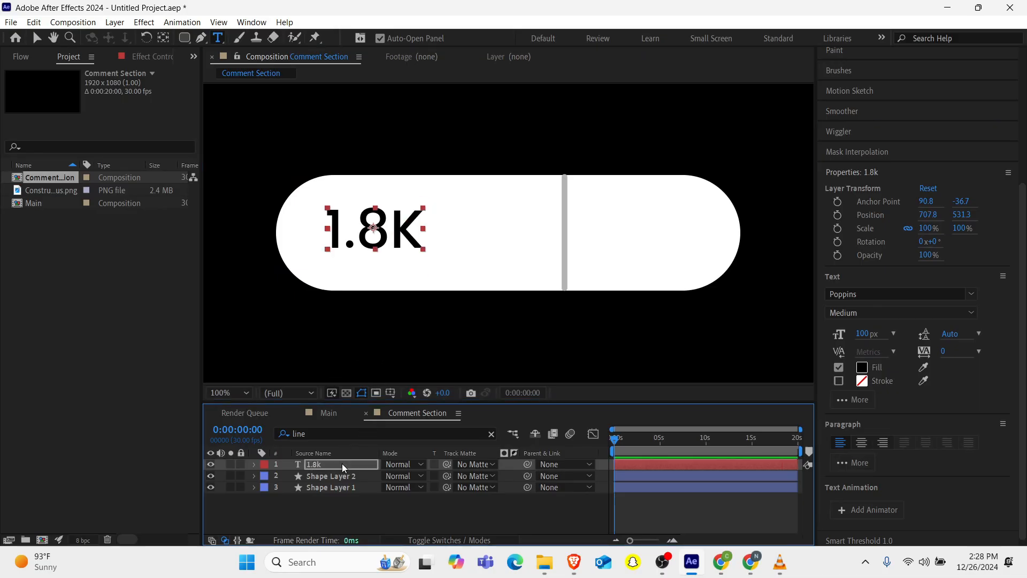
pyautogui.press('Right')
pyautogui.press('Right')
pyautogui.press('Right')
pyautogui.press('Right')
pyautogui.press('Right')
pyautogui.press('Right')
pyautogui.press('Right')
pyautogui.press('Right')
pyautogui.press('Right')
pyautogui.press('Right')
pyautogui.press('Right')
pyautogui.press('Right')
pyautogui.press('Right')
pyautogui.press('Right')
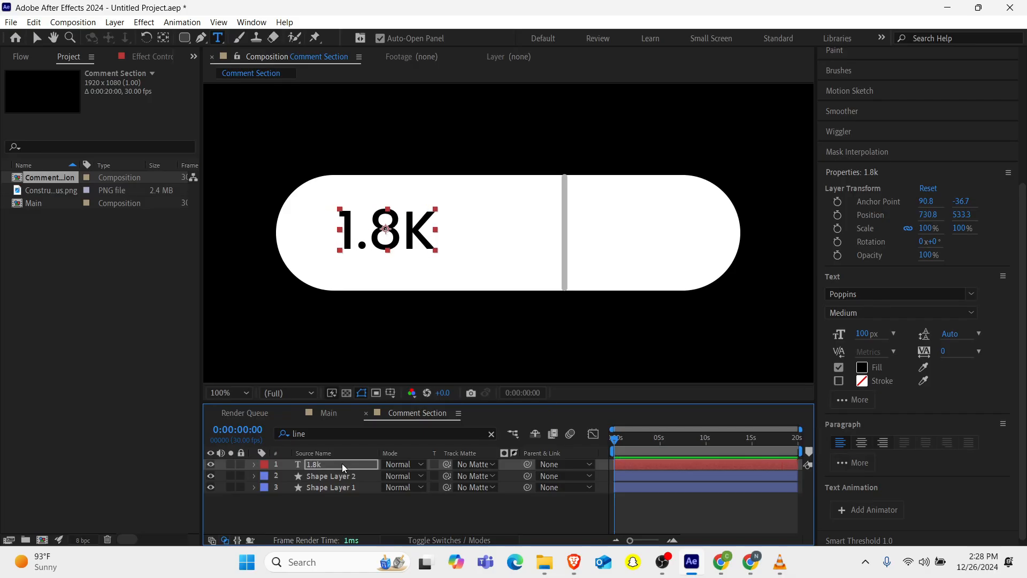
pyautogui.press('Down')
pyautogui.press('Down')
pyautogui.press('Down')
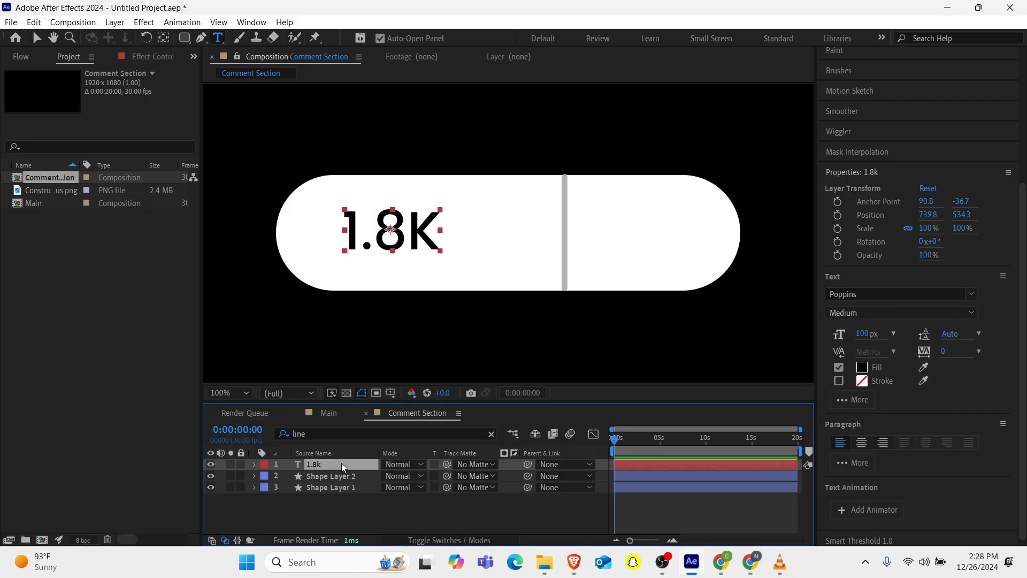
# Duplicate the text layer and move the copy into the pill's right half.
pyautogui.hotkey('ctrl', 'd')
pyautogui.hotkey('shift', 'Right')
pyautogui.hotkey('shift', 'Right')
pyautogui.hotkey('shift', 'Right')
pyautogui.hotkey('shift', 'Right')
pyautogui.hotkey('shift', 'Right')
pyautogui.hotkey('shift', 'Right')
pyautogui.hotkey('shift', 'Right')
pyautogui.hotkey('shift', 'Right')
pyautogui.hotkey('shift', 'Right')
pyautogui.hotkey('shift', 'Right')
pyautogui.hotkey('shift', 'Right')
pyautogui.hotkey('shift', 'Right')
pyautogui.hotkey('shift', 'Right')
pyautogui.hotkey('shift', 'Right')
pyautogui.hotkey('shift', 'Right')
pyautogui.hotkey('shift', 'Right')
pyautogui.hotkey('shift', 'Right')
pyautogui.hotkey('shift', 'Right')
pyautogui.hotkey('shift', 'Right')
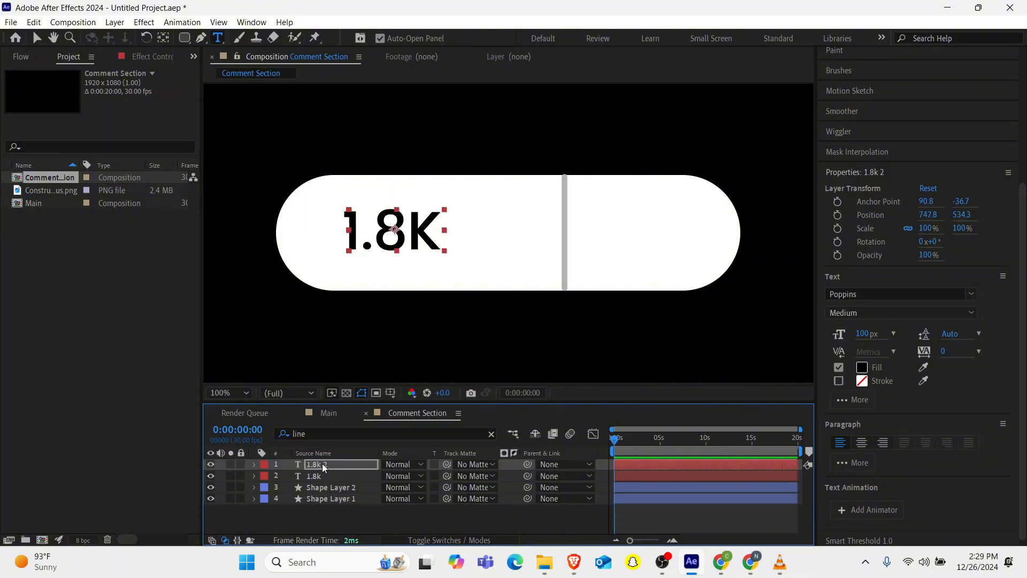
pyautogui.press('Right')
pyautogui.press('Right')
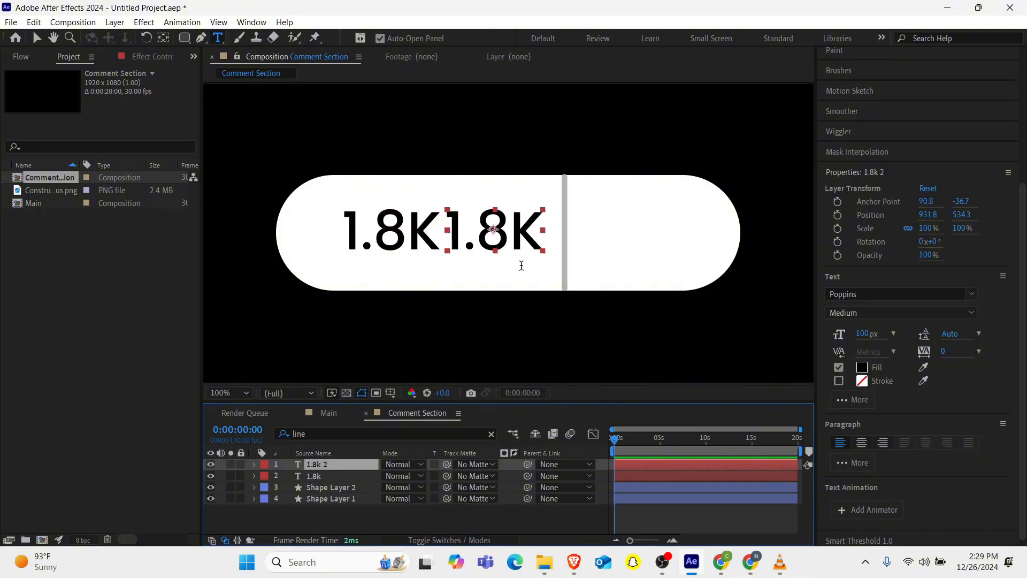
pyautogui.moveTo(499, 228); pyautogui.dragTo(649, 229)
# Edit the duplicated text to read 4.5K.
pyautogui.doubleClick(649, 229)
pyautogui.press('Left')
pyautogui.press('Right')
pyautogui.press('BackSpace')
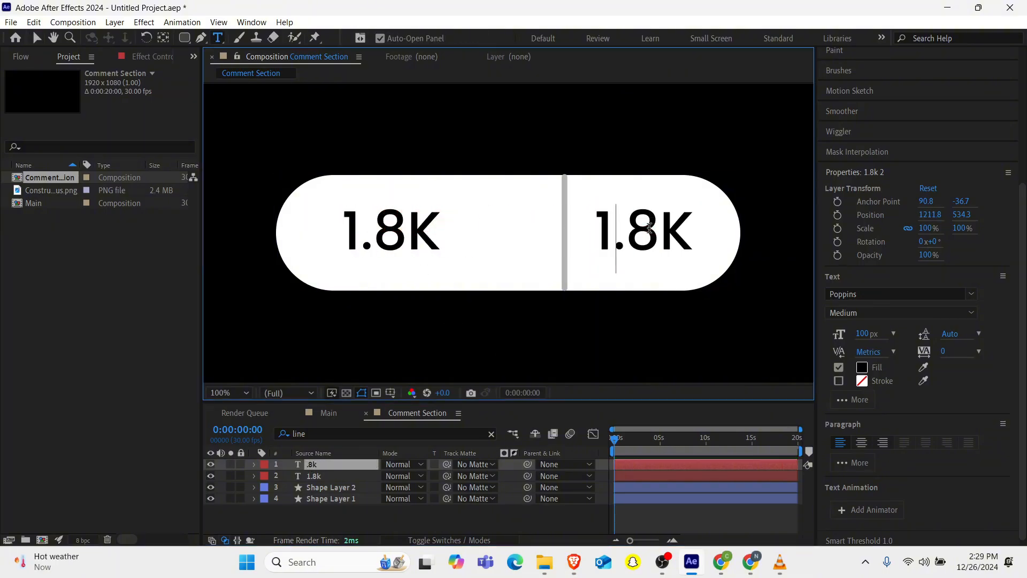
pyautogui.write('4')
pyautogui.press('Right')
pyautogui.press('Right')
pyautogui.press('BackSpace')
pyautogui.write('5')
pyautogui.click(316, 466)
# Nudge the divider line slightly left to sit midway between the two numbers.
pyautogui.click(325, 488)
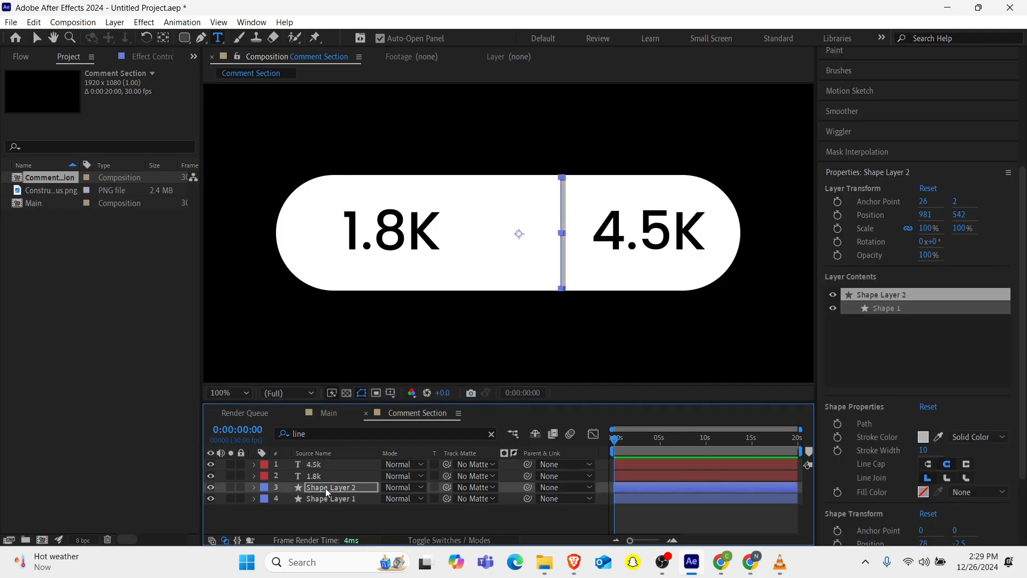
pyautogui.press('Left')
pyautogui.press('Left')
pyautogui.press('Left')
pyautogui.press('Left')
pyautogui.press('Left')
pyautogui.press('Left')
pyautogui.press('Left')
pyautogui.press('Left')
pyautogui.press('Left')
pyautogui.press('Left')
pyautogui.press('Left')
pyautogui.press('Left')
pyautogui.press('Left')
pyautogui.press('Left')
pyautogui.press('Left')
pyautogui.press('Left')
pyautogui.press('Left')
pyautogui.press('Left')
pyautogui.press('Left')
pyautogui.press('Left')
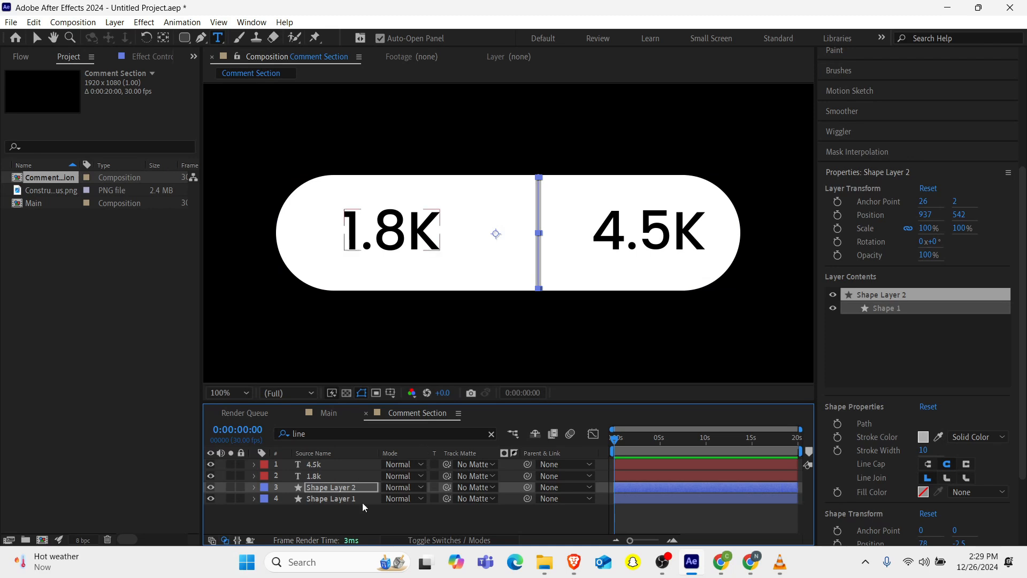
pyautogui.click(316, 516)
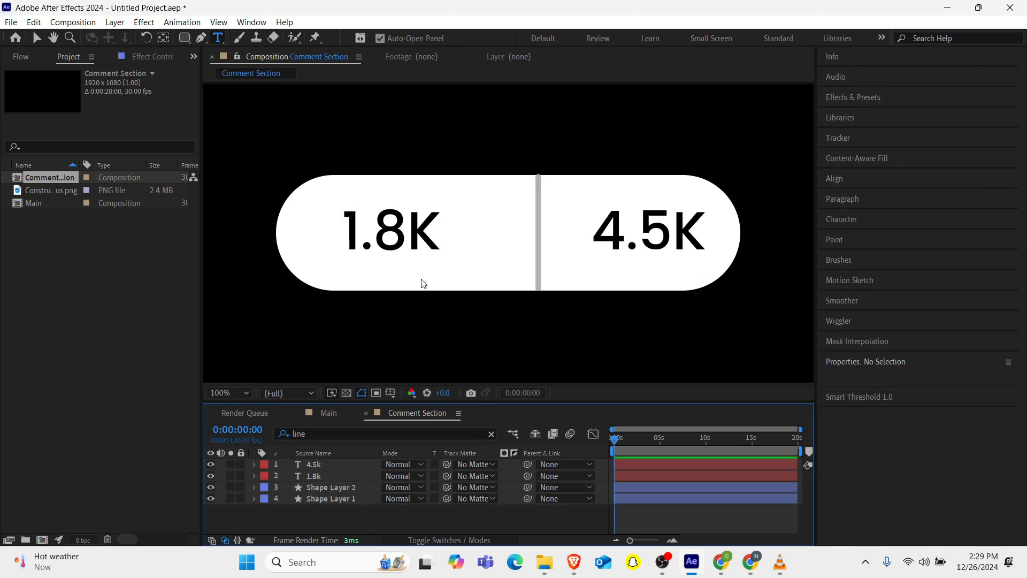
# Select the 1.8K text layer and nudge it further right within the pill's left half.
pyautogui.scroll(-2, 422, 280)
pyautogui.scroll(2, 421, 280)
pyautogui.moveTo(794, 490)
pyautogui.moveTo(784, 571)
pyautogui.moveTo(772, 461)
pyautogui.click(314, 478)
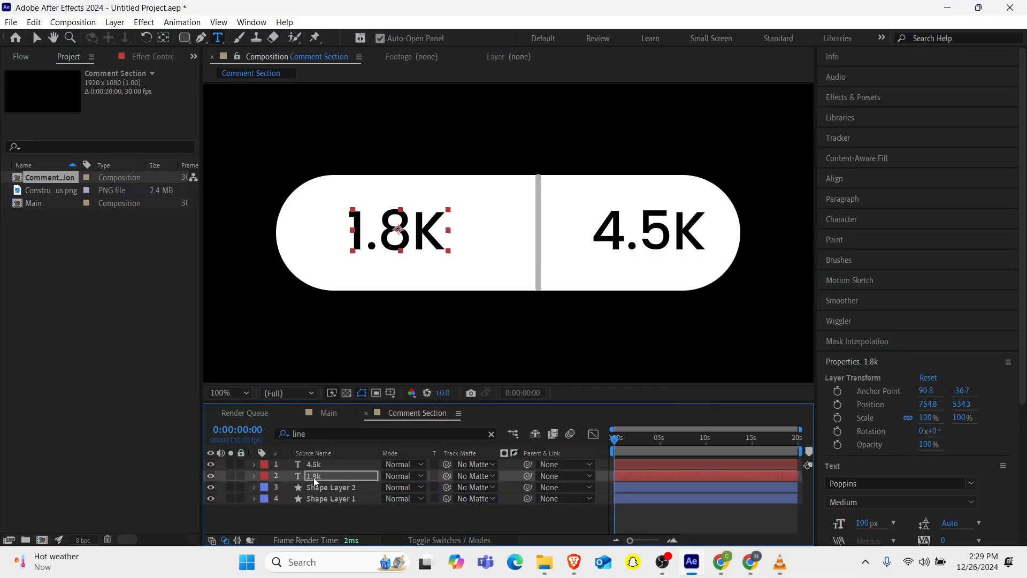
pyautogui.press('Right')
pyautogui.press('Right')
pyautogui.press('Right')
pyautogui.press('Right')
pyautogui.press('Right')
pyautogui.press('Right')
pyautogui.press('Right')
pyautogui.press('Right')
pyautogui.press('Right')
pyautogui.press('Right')
pyautogui.press('Right')
pyautogui.press('Right')
pyautogui.press('Right')
pyautogui.press('Right')
pyautogui.press('Right')
pyautogui.press('Right')
pyautogui.press('Right')
pyautogui.press('Right')
pyautogui.press('Right')
pyautogui.press('Right')
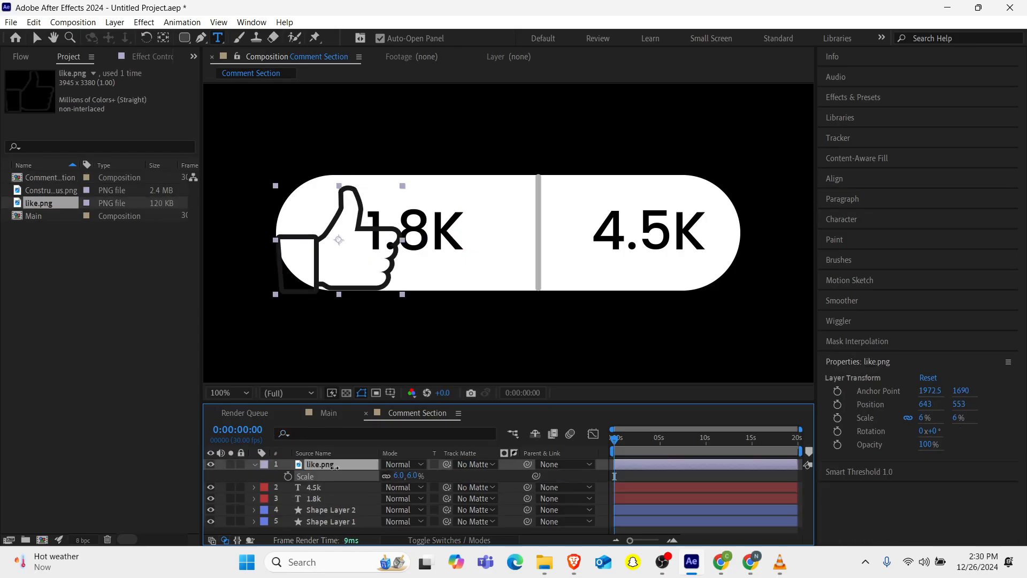
# Add the like.png thumbs-up icon to the composition beside 1.8K and scale it to 2%.
pyautogui.moveTo(423, 476); pyautogui.dragTo(399, 476)
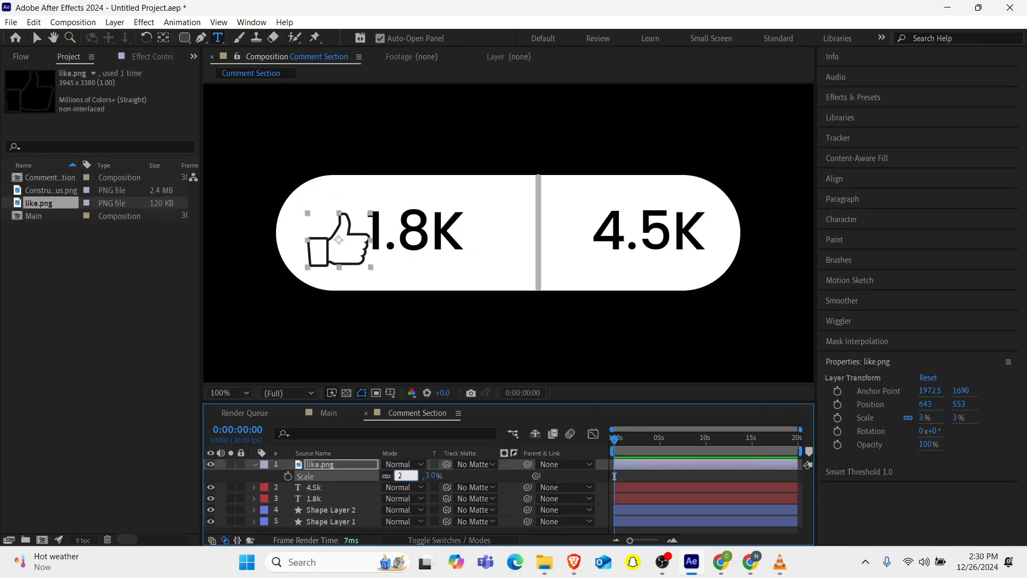
pyautogui.write('2')
pyautogui.press('Return')
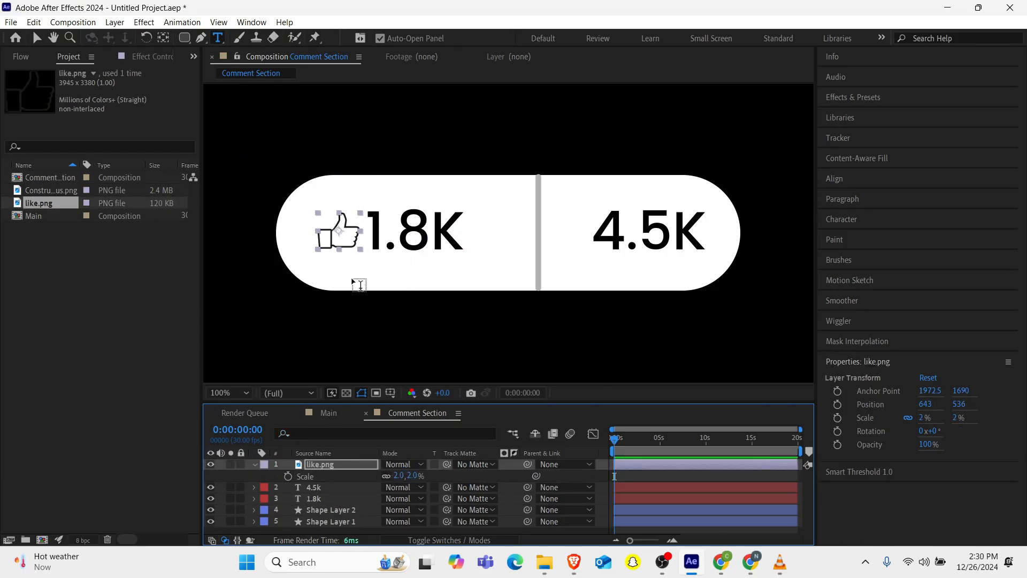
# Duplicate the thumbs-up icon and move the copy into the right half just before 4.5K.
pyautogui.hotkey('ctrl', 'd')
pyautogui.hotkey('shift', 'Right')
pyautogui.hotkey('shift', 'Right')
pyautogui.hotkey('shift', 'Right')
pyautogui.hotkey('shift', 'Right')
pyautogui.hotkey('shift', 'Right')
pyautogui.hotkey('shift', 'Right')
pyautogui.hotkey('shift', 'Right')
pyautogui.hotkey('shift', 'Right')
pyautogui.press('v')
pyautogui.moveTo(374, 228); pyautogui.dragTo(563, 228)
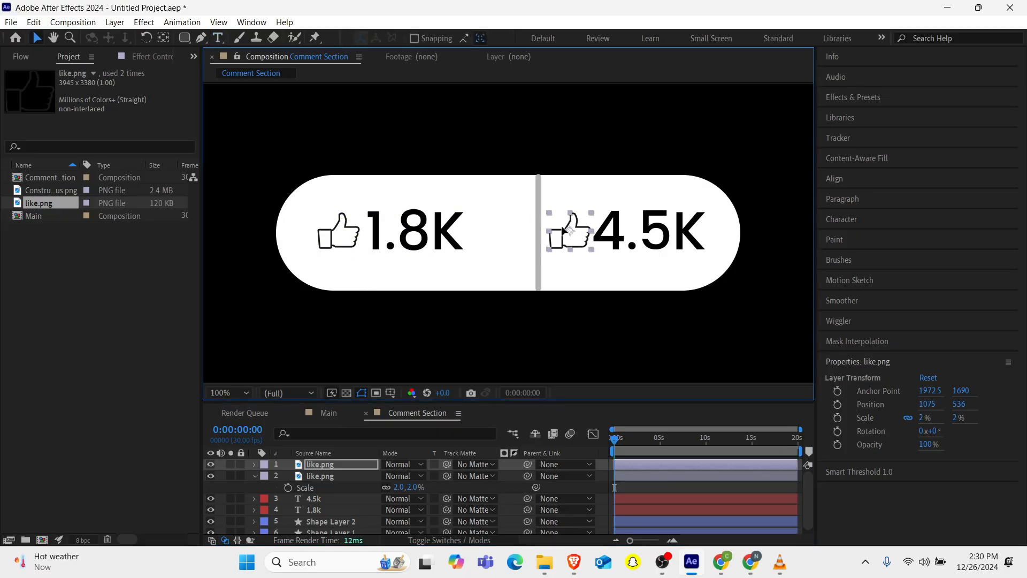
pyautogui.click(399, 487)
pyautogui.write('-2')
pyautogui.press('Return')
pyautogui.hotkey('ctrl', 'z')
# Set the copied icon's scale to -2% so it flips into a thumbs-down.
pyautogui.click(323, 478)
pyautogui.click(332, 468)
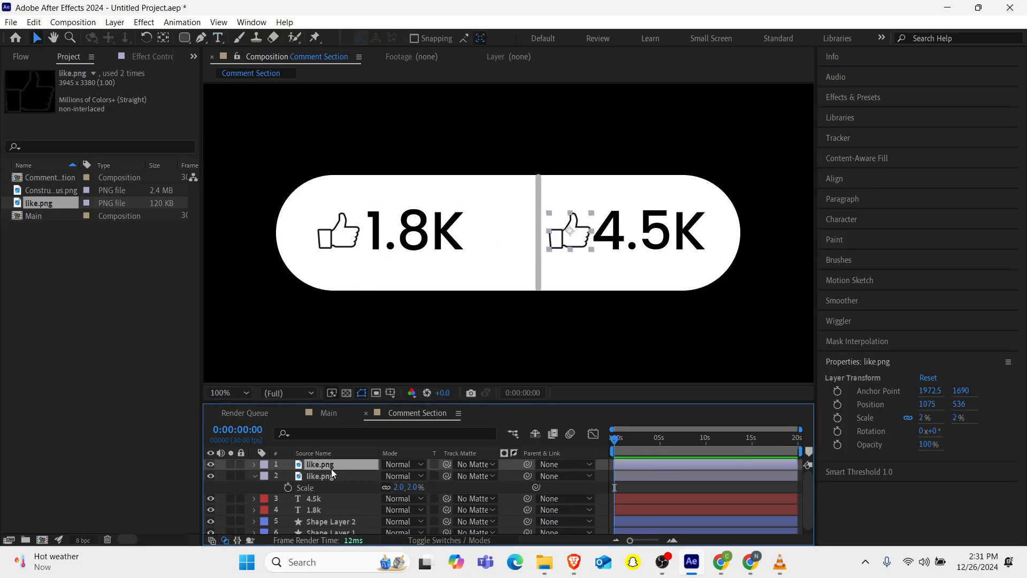
pyautogui.press('s')
pyautogui.click(399, 476)
pyautogui.write('-2')
pyautogui.press('Return')
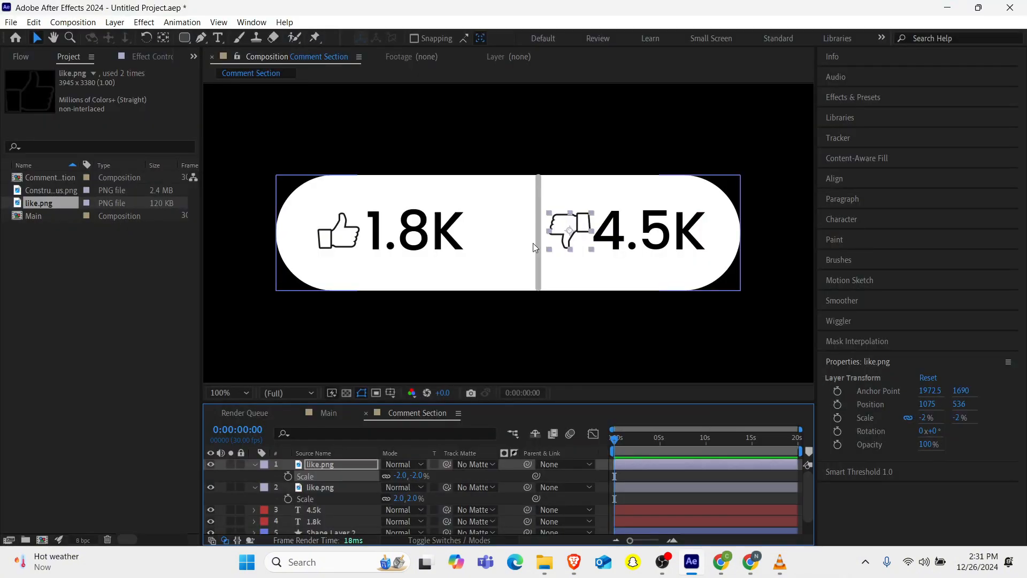
# Move the divider line slightly left, between the 1.8K count and the thumbs-down icon.
pyautogui.click(347, 237)
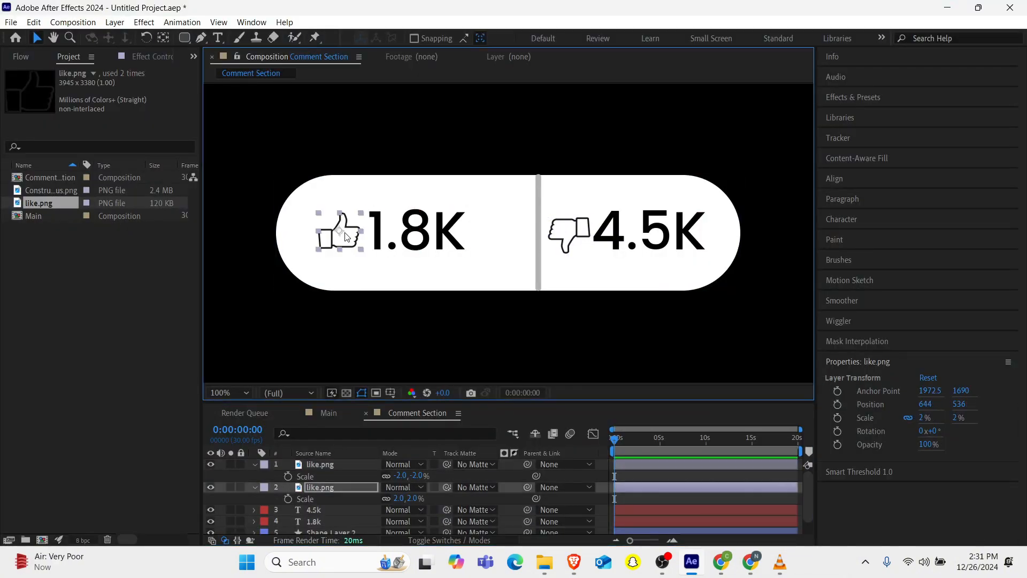
pyautogui.moveTo(538, 249); pyautogui.dragTo(566, 235)
pyautogui.moveTo(780, 561)
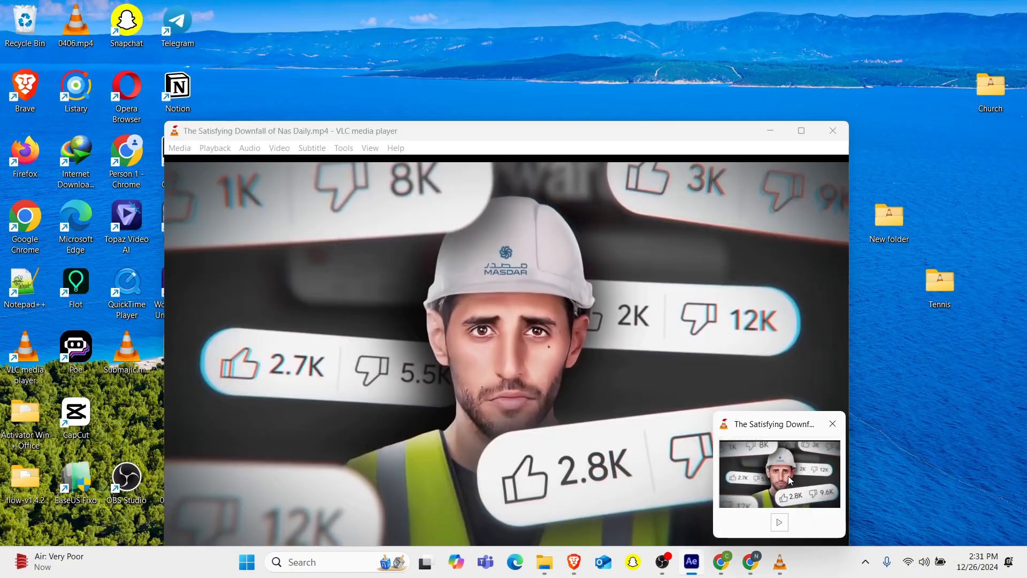
pyautogui.click(648, 231)
# Set the 1.8K text's font size to 90 px and select the 4.5K text to resize it too.
pyautogui.click(420, 232)
pyautogui.doubleClick(420, 232)
pyautogui.click(867, 523)
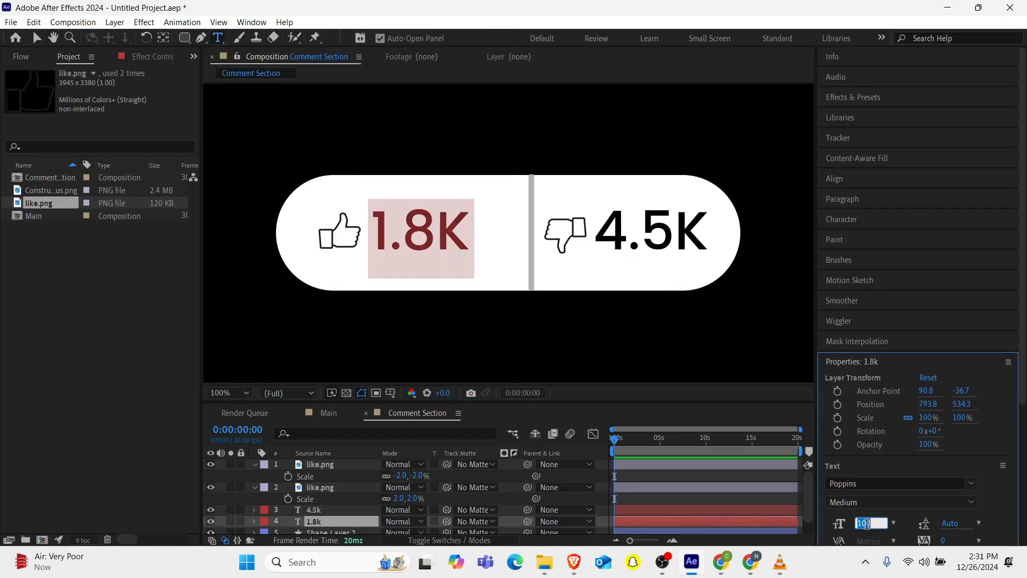
pyautogui.write('90')
pyautogui.press('Return')
pyautogui.doubleClick(320, 510)
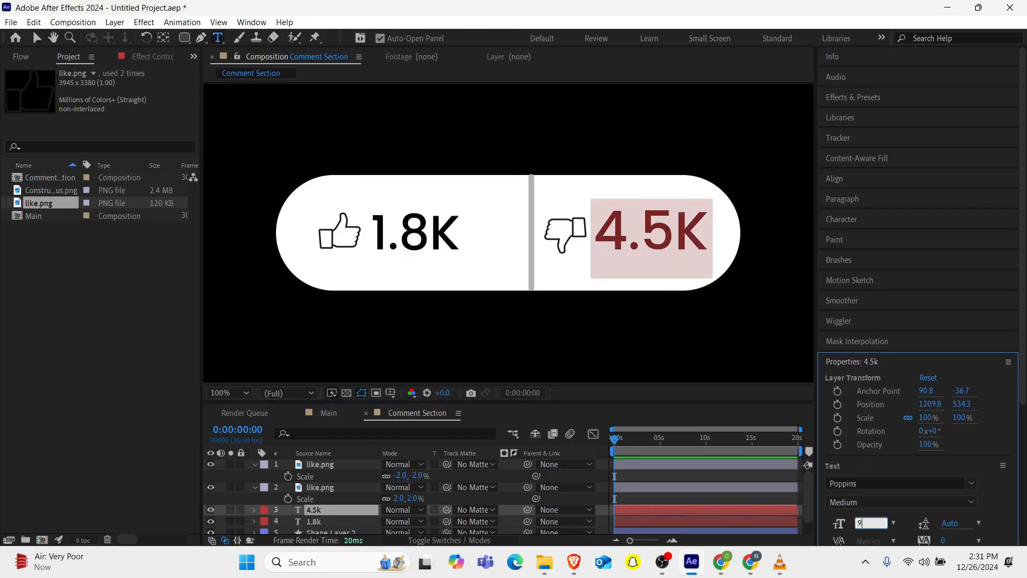
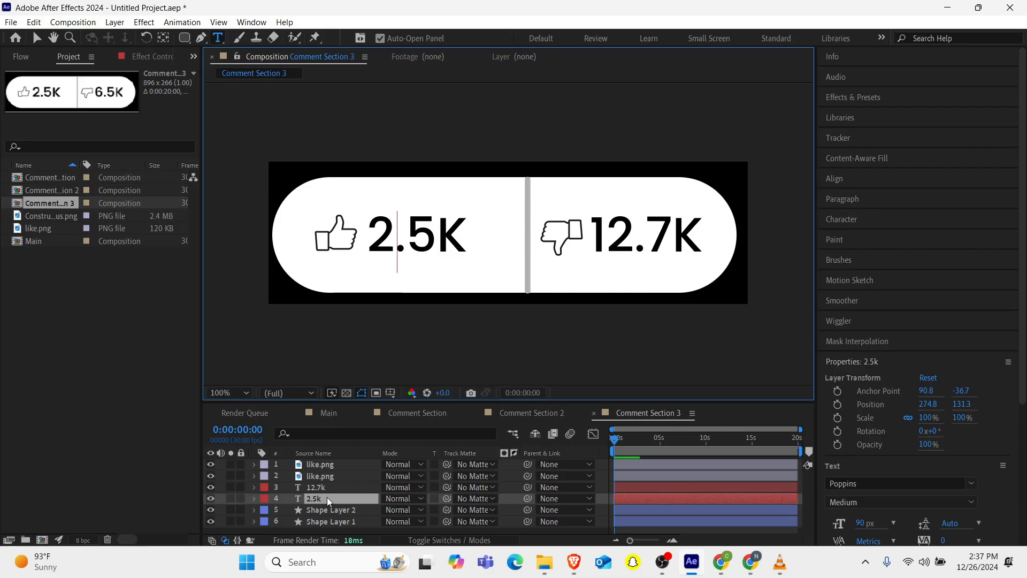
# Change the like count in Comment Section 3 to 3.4K.
pyautogui.press('BackSpace')
pyautogui.write('3')
pyautogui.press('Right')
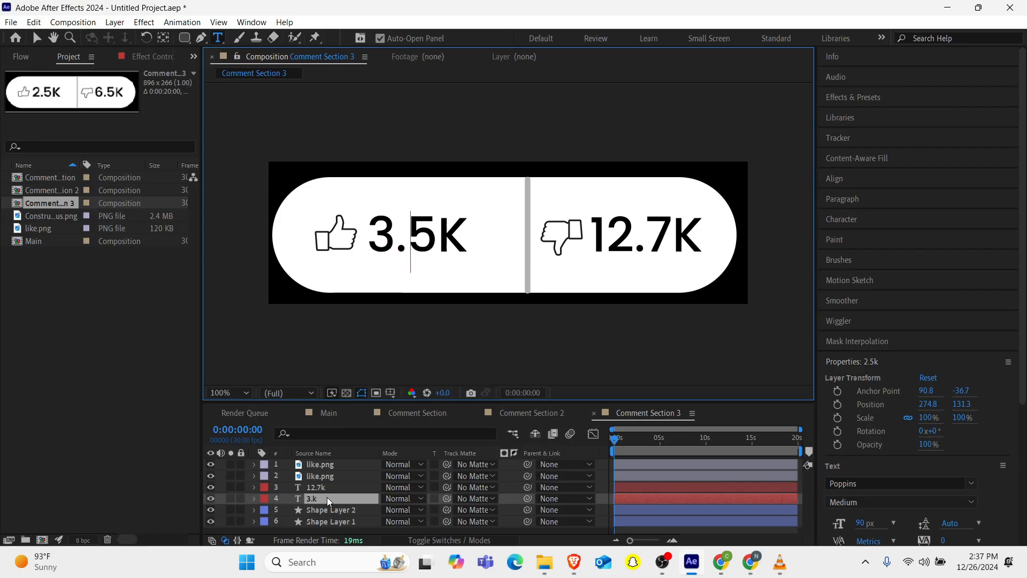
pyautogui.press('Delete')
pyautogui.write('4')
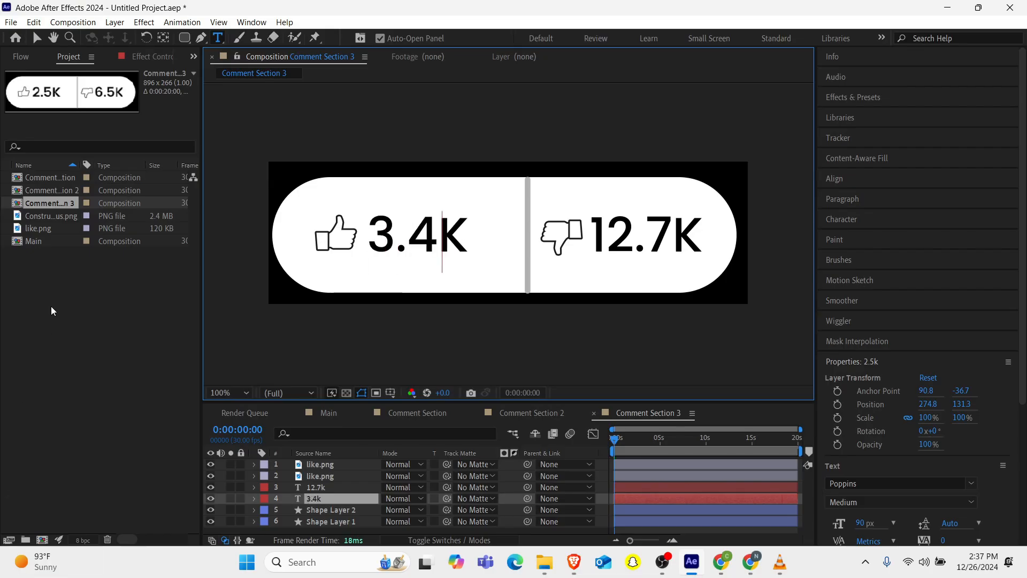
# Duplicate the Comment Section 3 composition and open the copy, Comment Section 4.
pyautogui.click(62, 207)
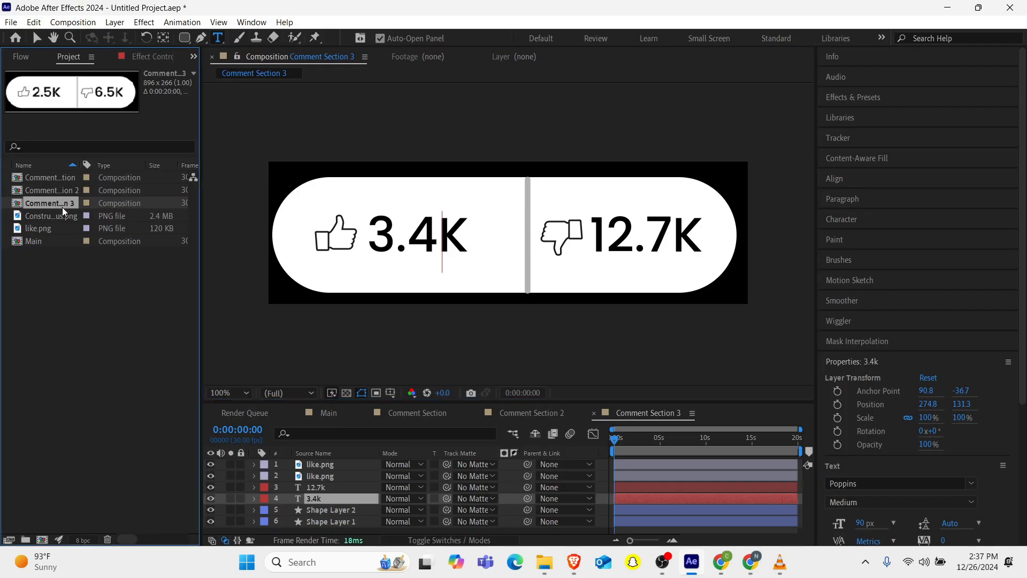
pyautogui.hotkey('ctrl', 'd')
pyautogui.doubleClick(64, 214)
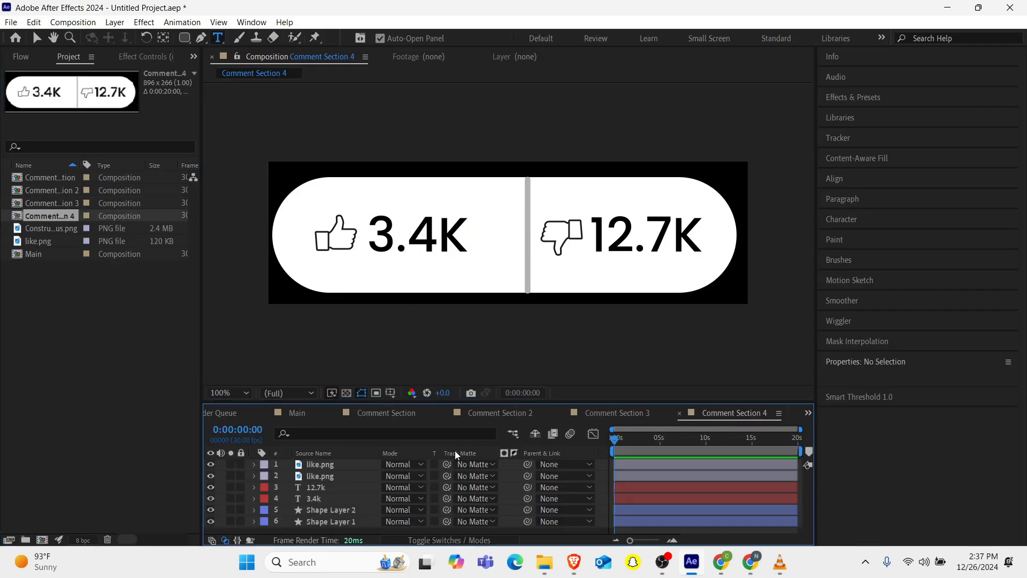
# Change the dislike count in Comment Section 4 to 11.2K.
pyautogui.doubleClick(314, 488)
pyautogui.press('Left')
pyautogui.press('Right')
pyautogui.press('Right')
pyautogui.press('BackSpace')
pyautogui.write('1')
pyautogui.press('Right')
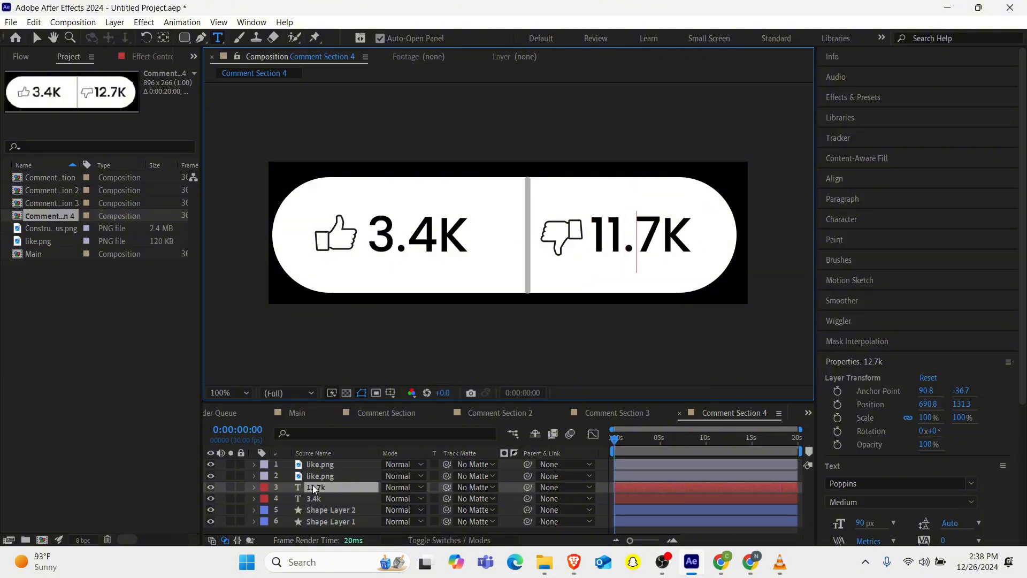
pyautogui.press('Right')
pyautogui.press('BackSpace')
pyautogui.press('2')
# Change the like count in Comment Section 4 to 2.8K.
pyautogui.doubleClick(320, 499)
pyautogui.press('Left')
pyautogui.press('Right')
pyautogui.press('BackSpace')
pyautogui.write('2')
pyautogui.press('Right')
pyautogui.press('Right')
# Change the like count in Comment Section 5 to 6.2K.
pyautogui.press('BackSpace')
pyautogui.write('8')
# Duplicate Comment Section 4 and open the new Comment Section 5 composition.
pyautogui.click(46, 218)
pyautogui.hotkey('ctrl', 'd')
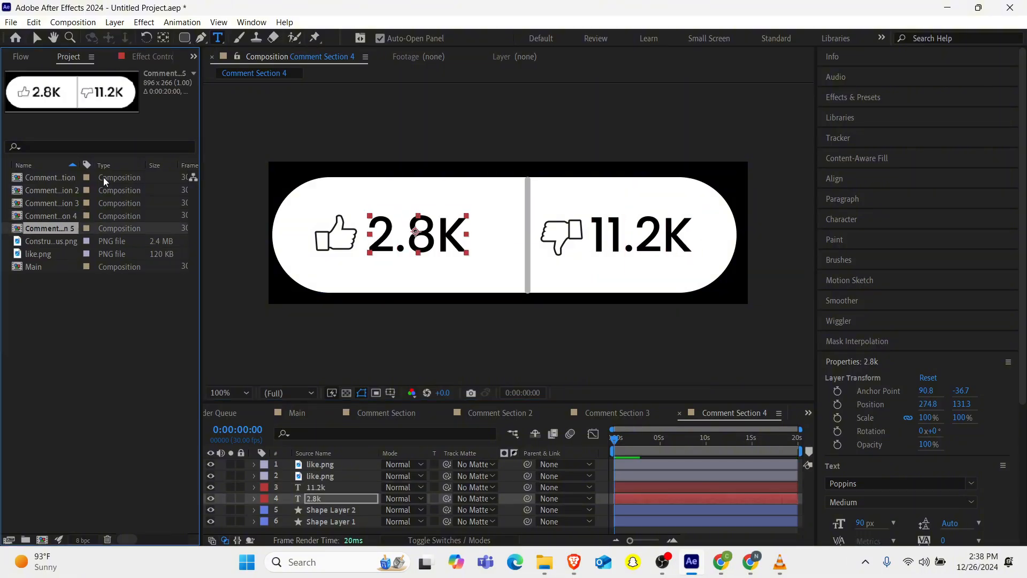
pyautogui.doubleClick(58, 228)
pyautogui.doubleClick(439, 234)
pyautogui.press('Left')
pyautogui.press('Left')
pyautogui.press('Left')
pyautogui.press('Left')
pyautogui.press('Right')
pyautogui.press('BackSpace')
pyautogui.write('6')
pyautogui.press('Right')
pyautogui.press('Right')
# Change the dislike count in Comment Section 5 to 14.6K.
pyautogui.press('BackSpace')
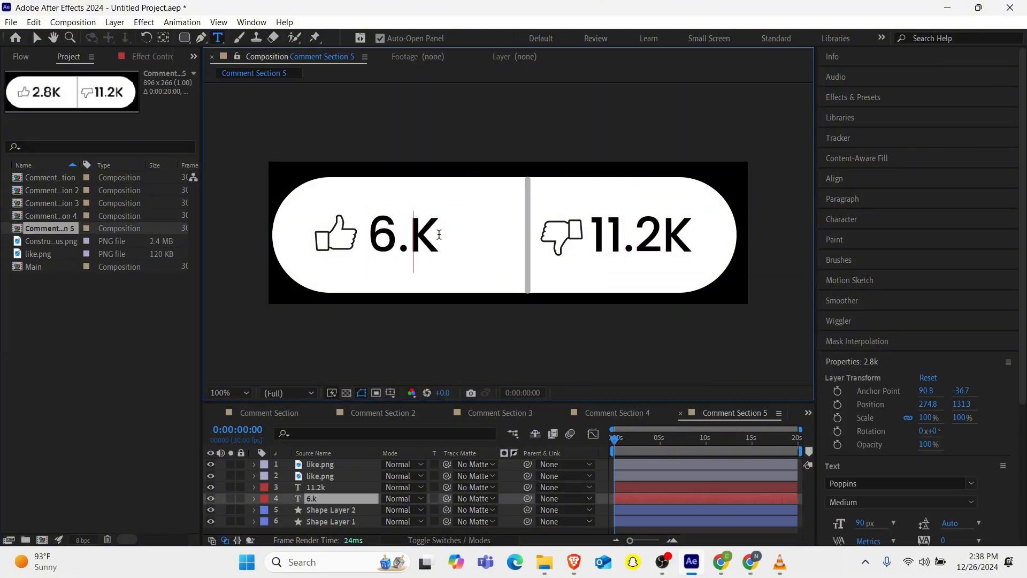
pyautogui.write('2')
pyautogui.doubleClick(316, 487)
pyautogui.press('Left')
pyautogui.press('Right')
pyautogui.press('Right')
pyautogui.press('BackSpace')
pyautogui.write('4')
pyautogui.press('Right')
pyautogui.press('Right')
pyautogui.press('BackSpace')
pyautogui.write('5')
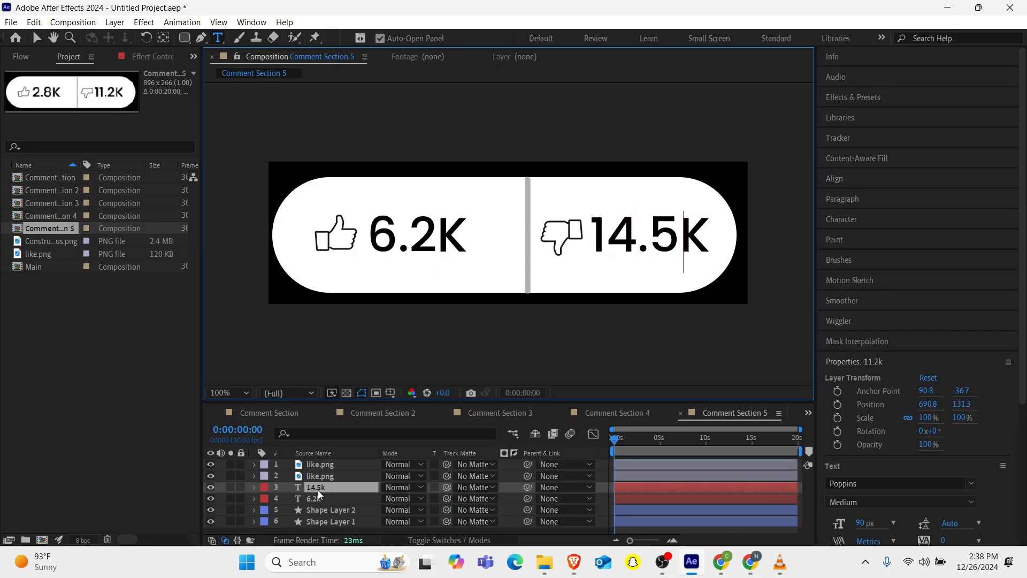
# Duplicate Comment Section 5 as Comment Section 6, then change Comment Section 5's dislike count to 13.2K.
pyautogui.press('BackSpace')
pyautogui.write('6')
pyautogui.click(56, 229)
pyautogui.hotkey('ctrl', 'd')
pyautogui.doubleClick(315, 487)
pyautogui.press('Left')
pyautogui.press('Right')
pyautogui.press('Right')
pyautogui.press('BackSpace')
pyautogui.write('3')
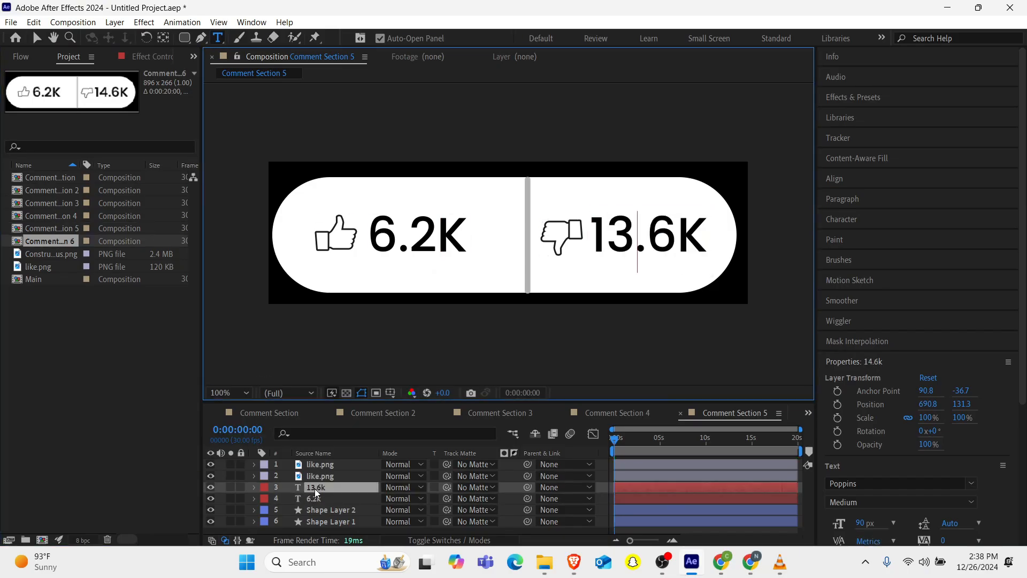
pyautogui.press('Right')
pyautogui.press('Right')
# Change the like count in Comment Section 5 to 3.2K.
pyautogui.press('BackSpace')
pyautogui.write('2')
pyautogui.doubleClick(316, 498)
pyautogui.press('Left')
pyautogui.press('Right')
pyautogui.press('BackSpace')
pyautogui.write('3')
pyautogui.click(121, 349)
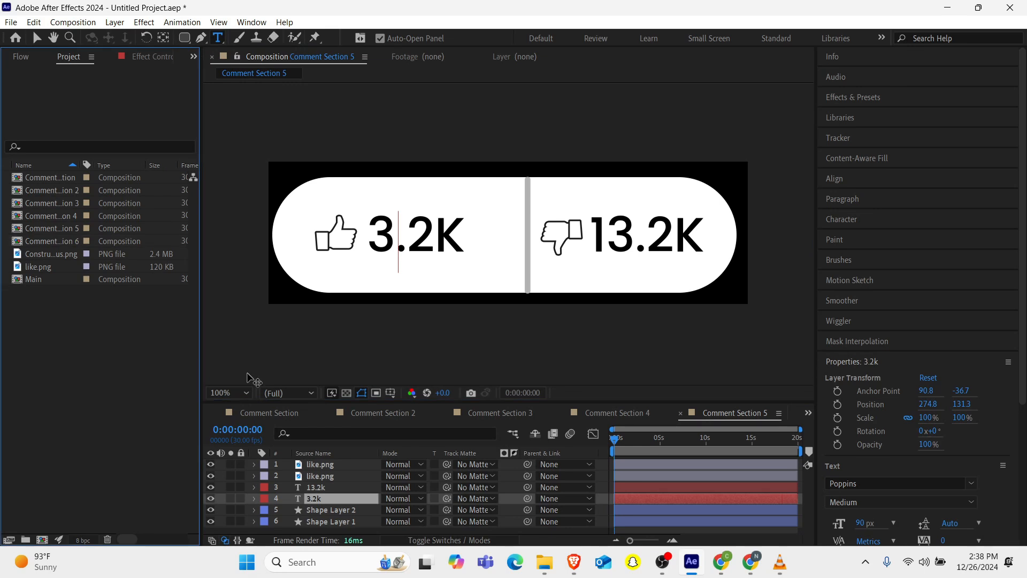
# Open each comment-section composition in turn to review their like and dislike counts.
pyautogui.click(50, 190)
pyautogui.click(51, 203)
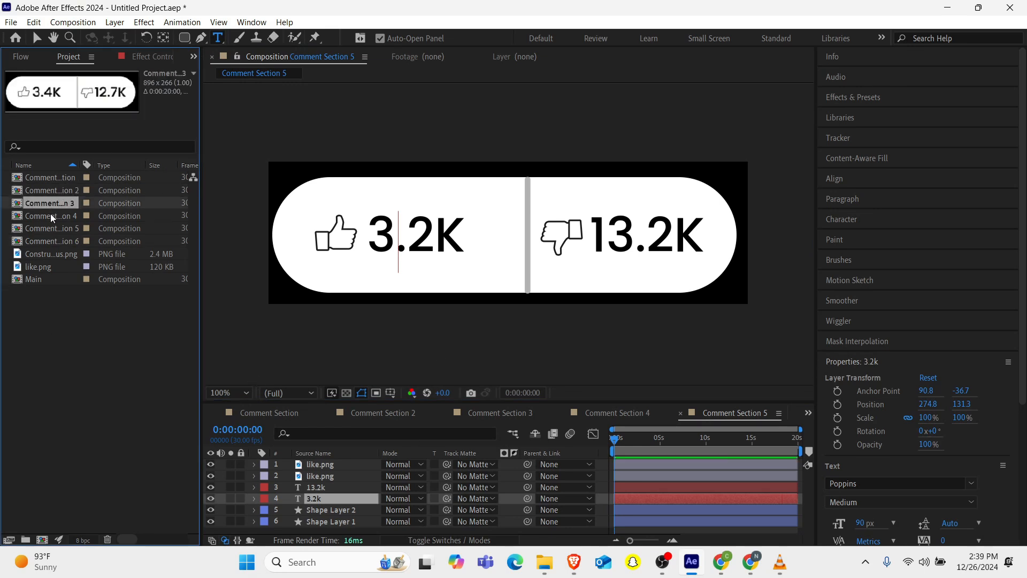
pyautogui.doubleClick(50, 216)
pyautogui.doubleClick(50, 228)
pyautogui.doubleClick(51, 240)
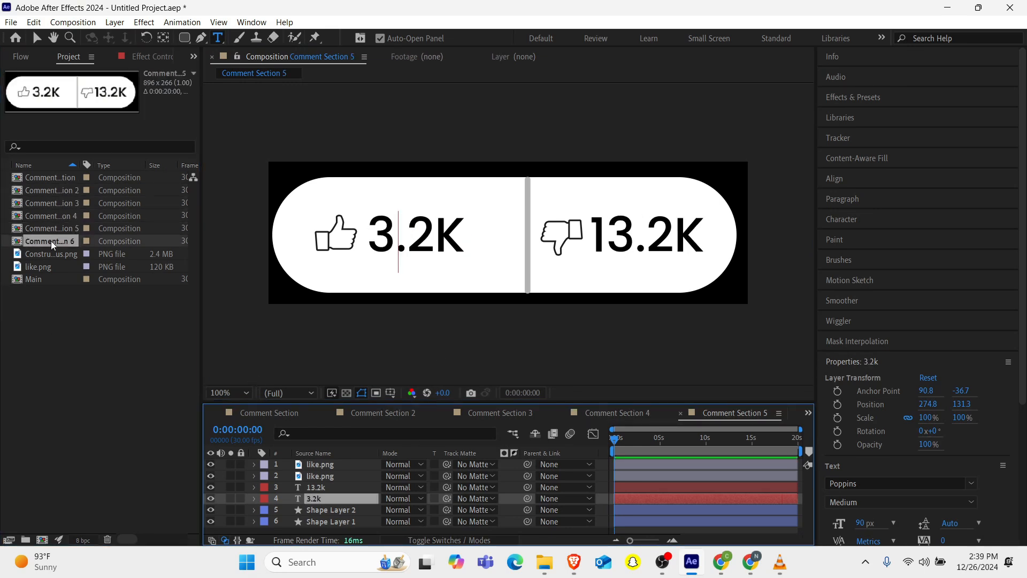
pyautogui.click(53, 203)
pyautogui.doubleClick(53, 200)
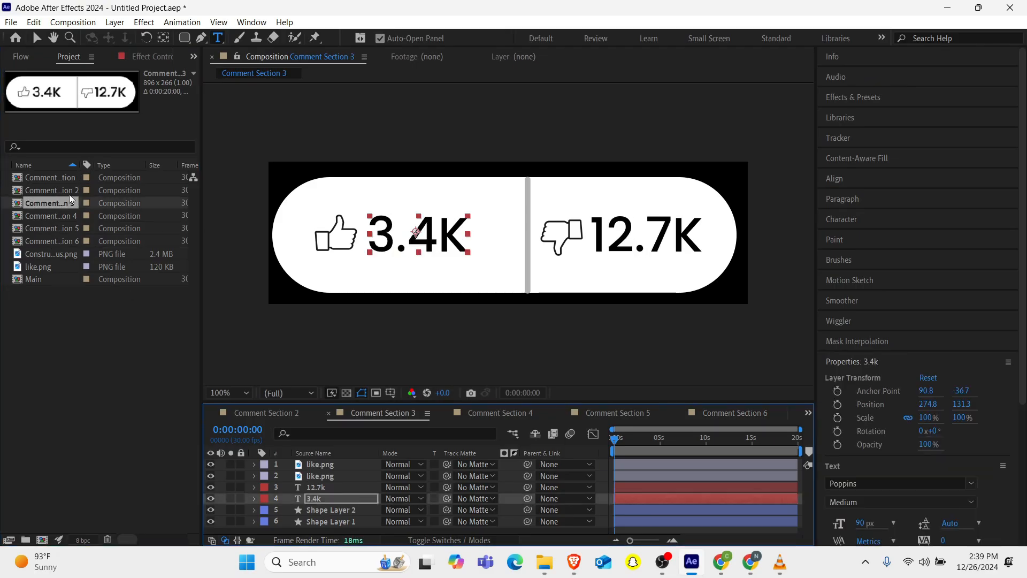
pyautogui.click(66, 195)
pyautogui.doubleClick(67, 194)
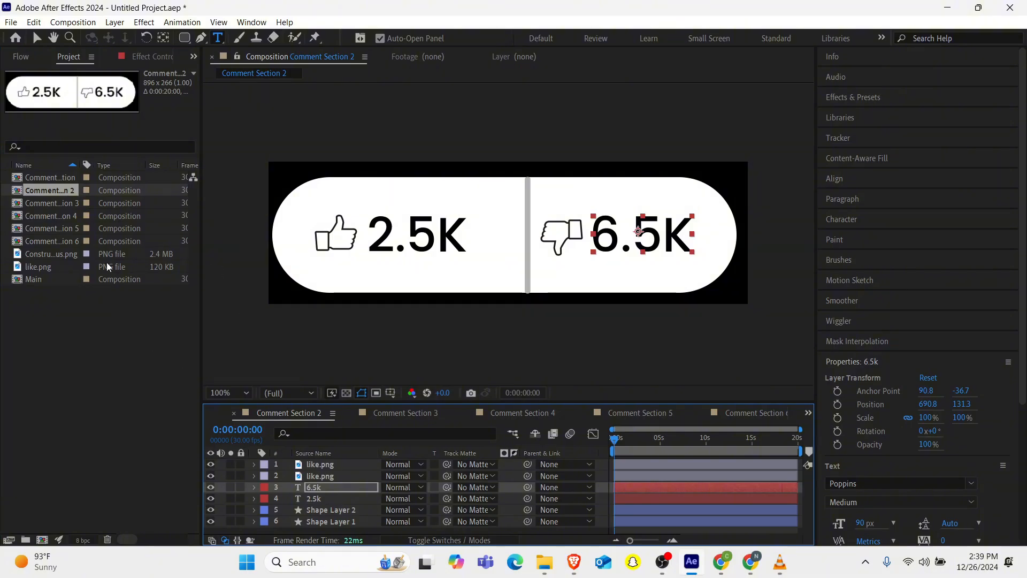
pyautogui.doubleClick(70, 230)
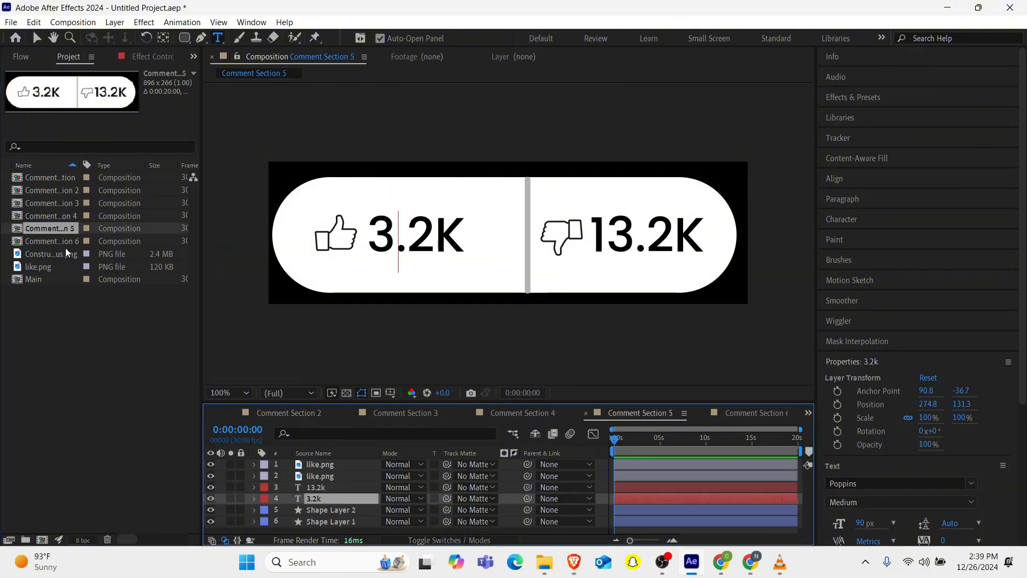
pyautogui.doubleClick(66, 244)
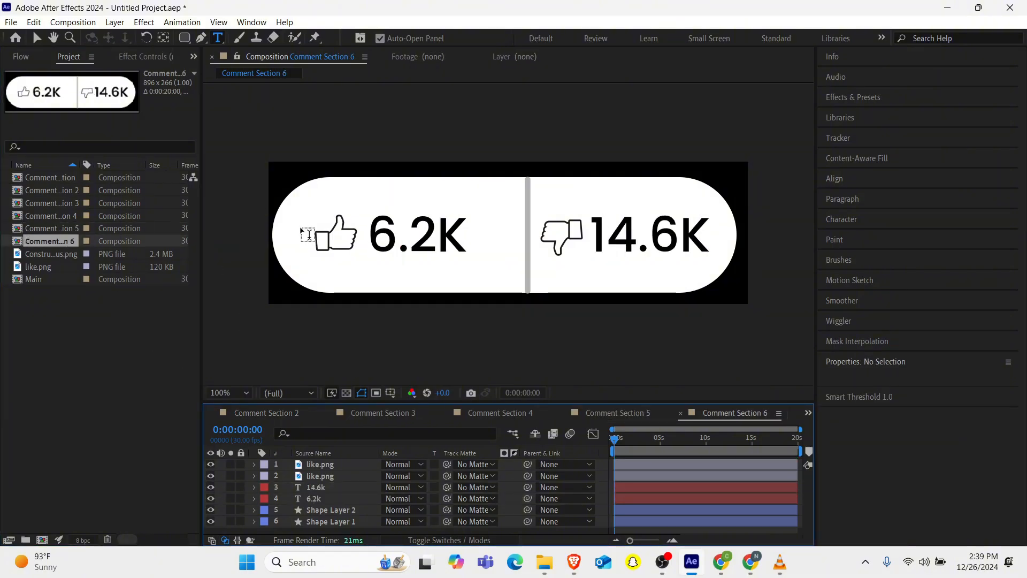
pyautogui.click(107, 183)
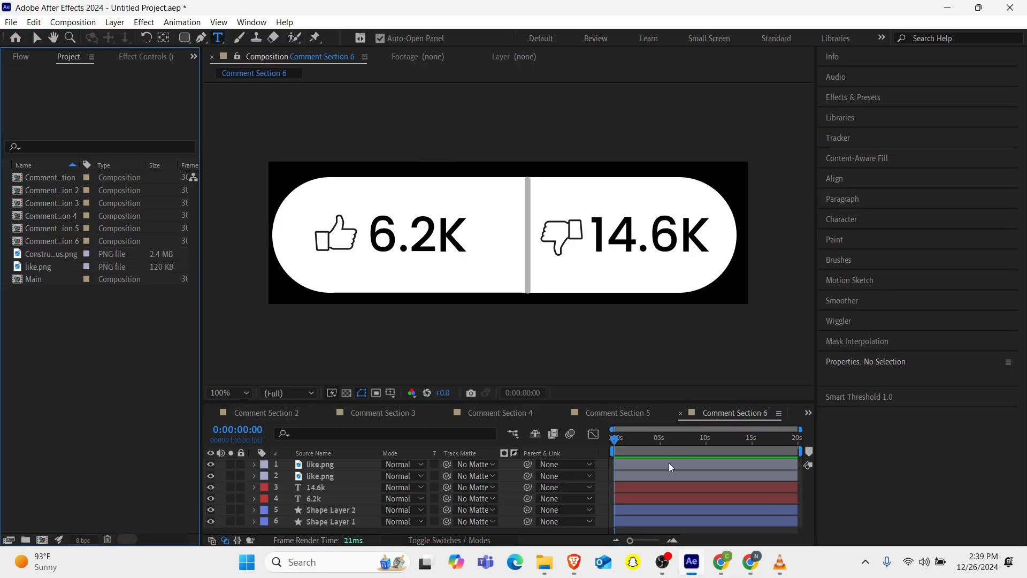
# Switch to VLC and watch the reference video's comment-pill sequence.
pyautogui.moveTo(782, 562)
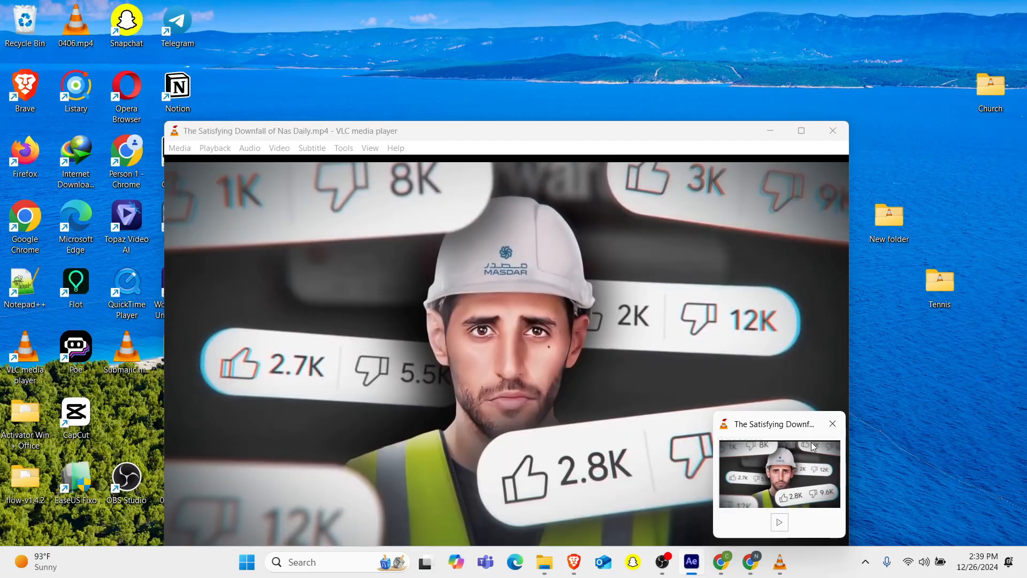
pyautogui.click(814, 445)
pyautogui.doubleClick(675, 345)
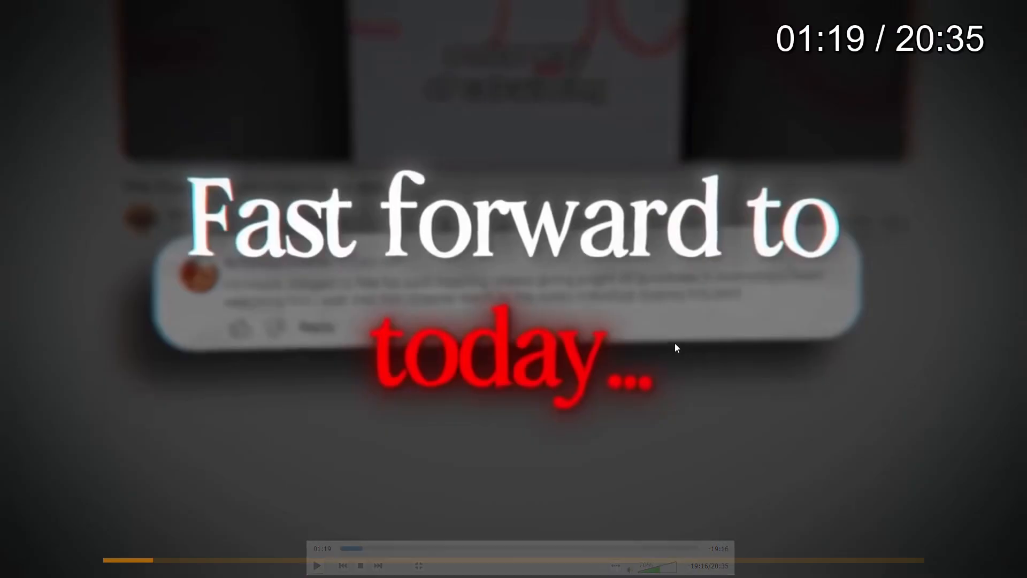
pyautogui.press('space')
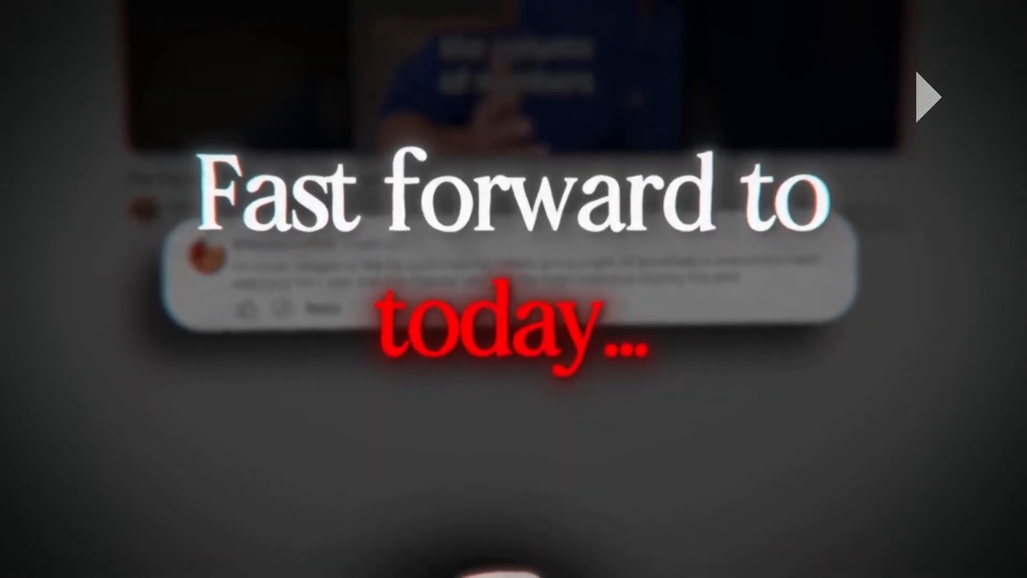
pyautogui.press('space')
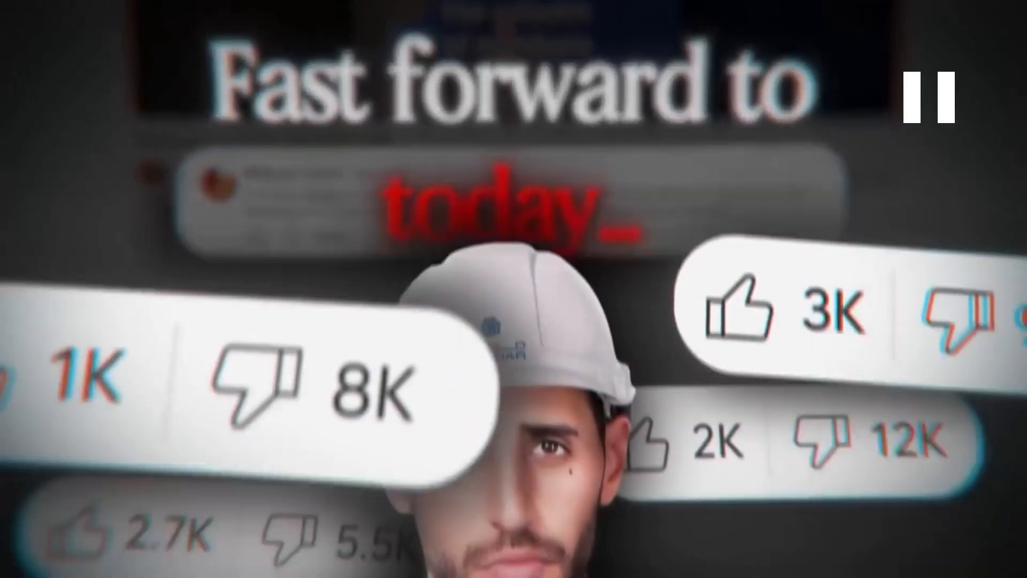
pyautogui.doubleClick(551, 348)
pyautogui.click(771, 129)
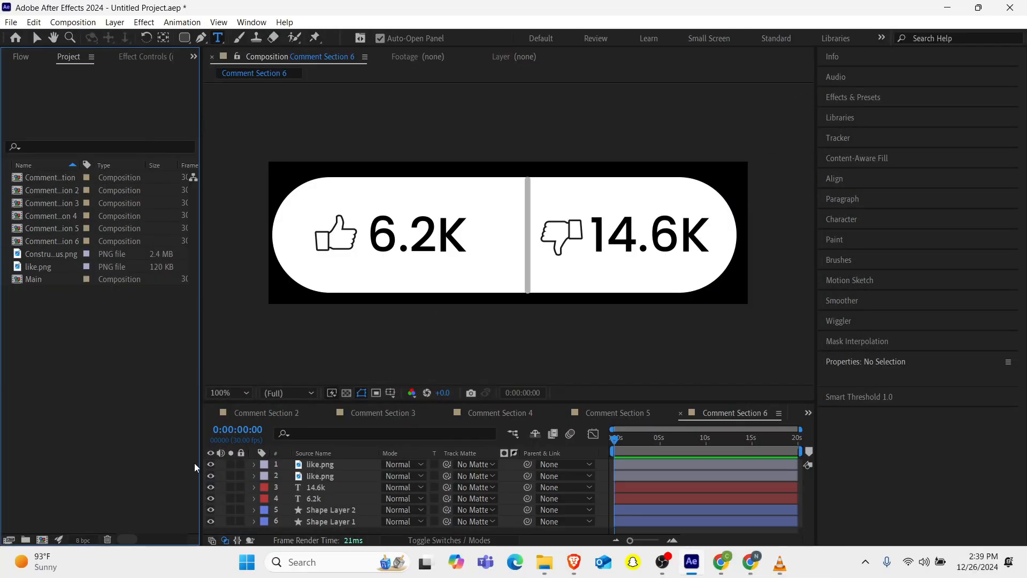
# Create a new 1920x1080 composition named Text.
pyautogui.click(43, 539)
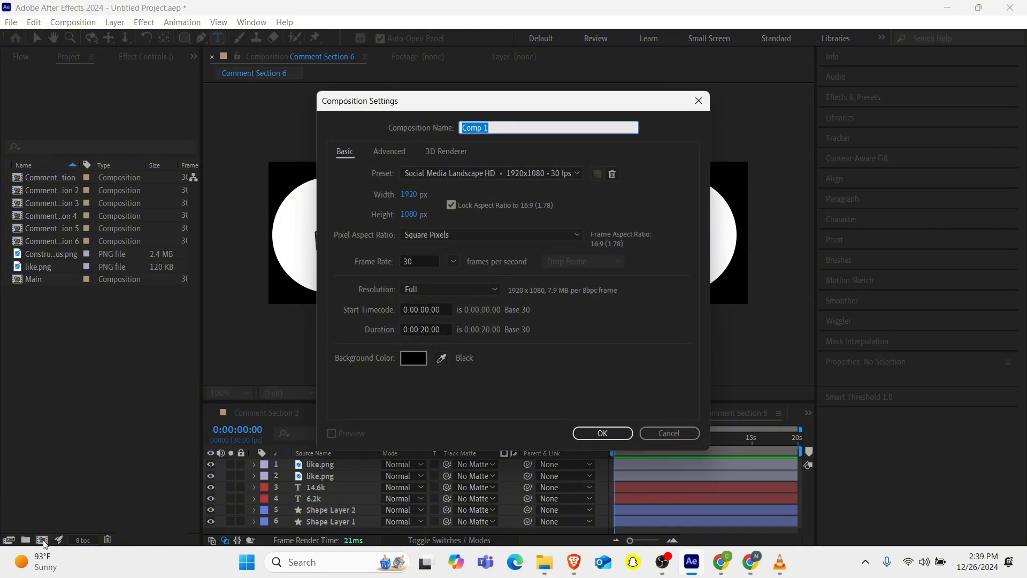
pyautogui.write('TY')
pyautogui.press('Return')
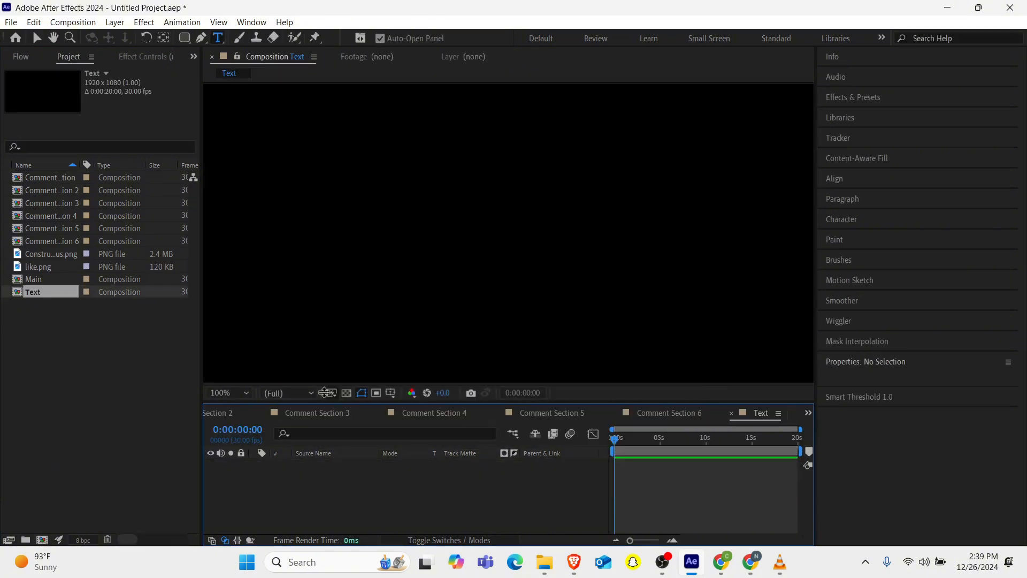
# Start a text layer in the Text composition and set its font to Poppins.
pyautogui.scroll(2, 497, 325)
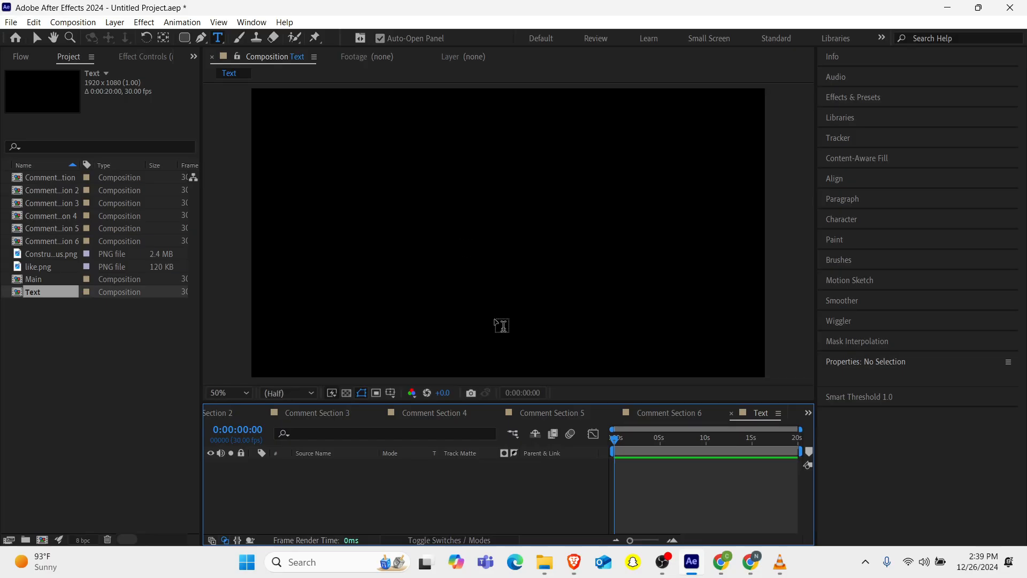
pyautogui.click(352, 174)
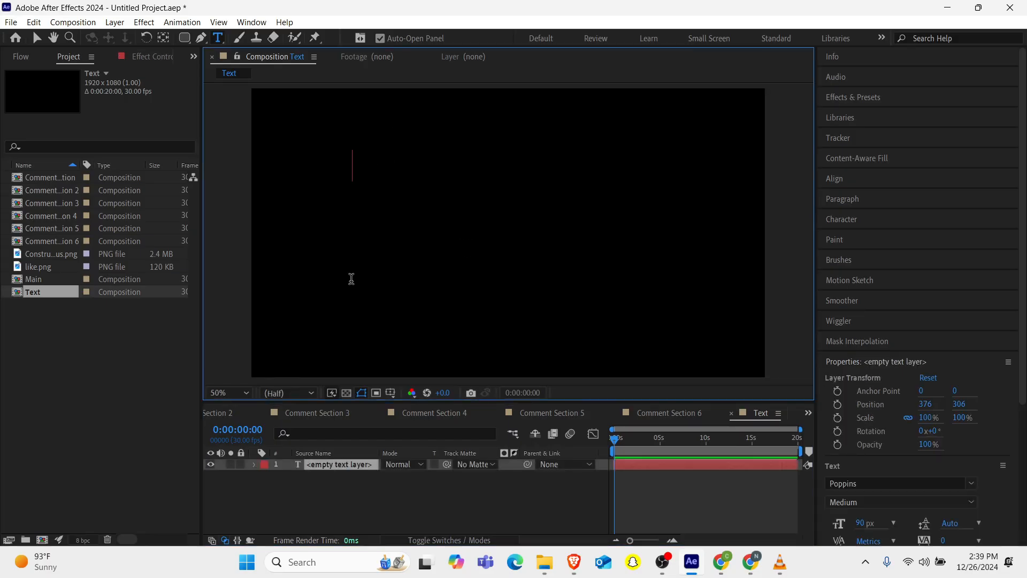
pyautogui.click(845, 484)
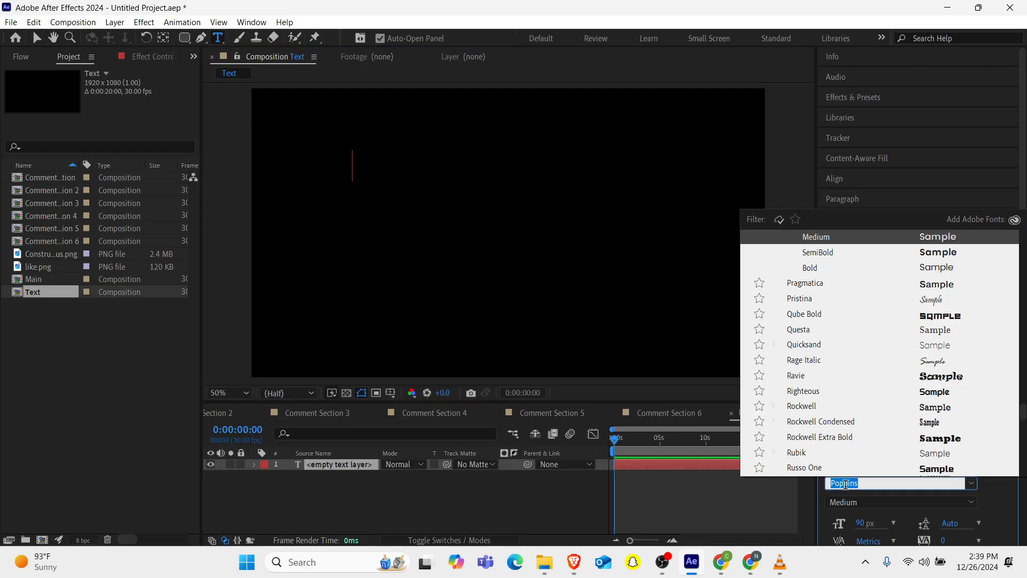
pyautogui.write('seri')
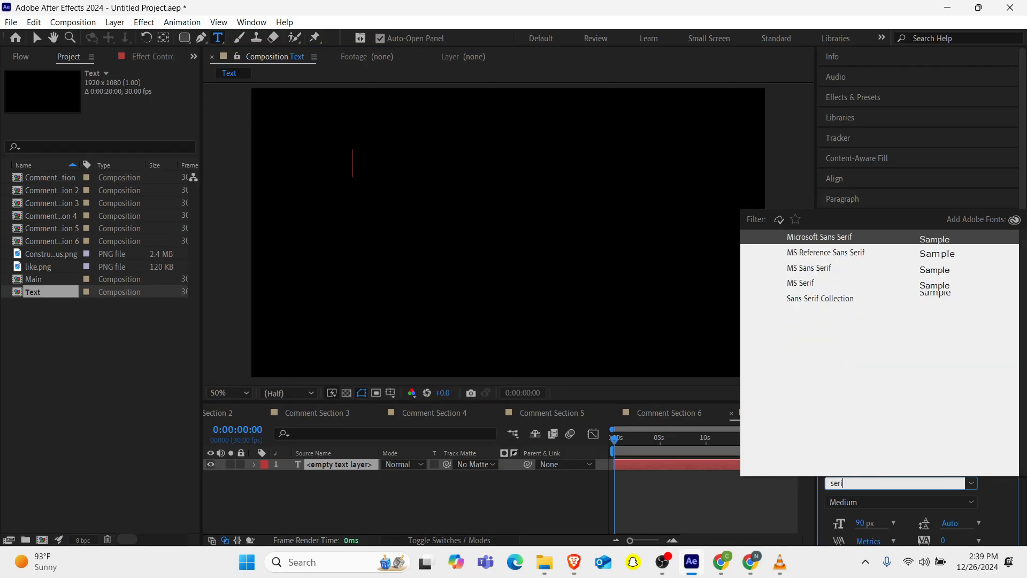
pyautogui.press('Down')
pyautogui.press('Down')
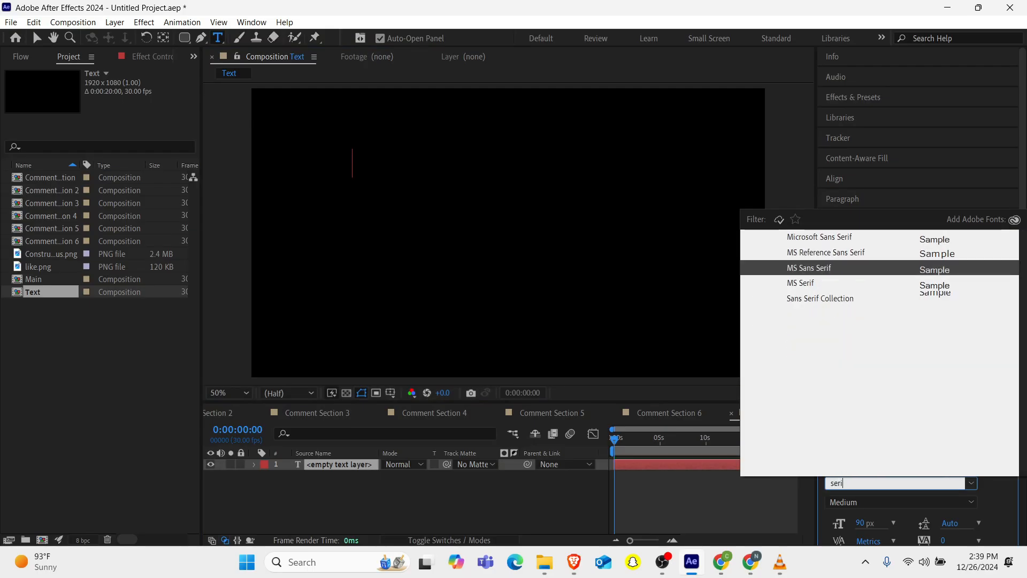
pyautogui.press('BackSpace')
pyautogui.press('BackSpace')
pyautogui.press('BackSpace')
pyautogui.press('BackSpace')
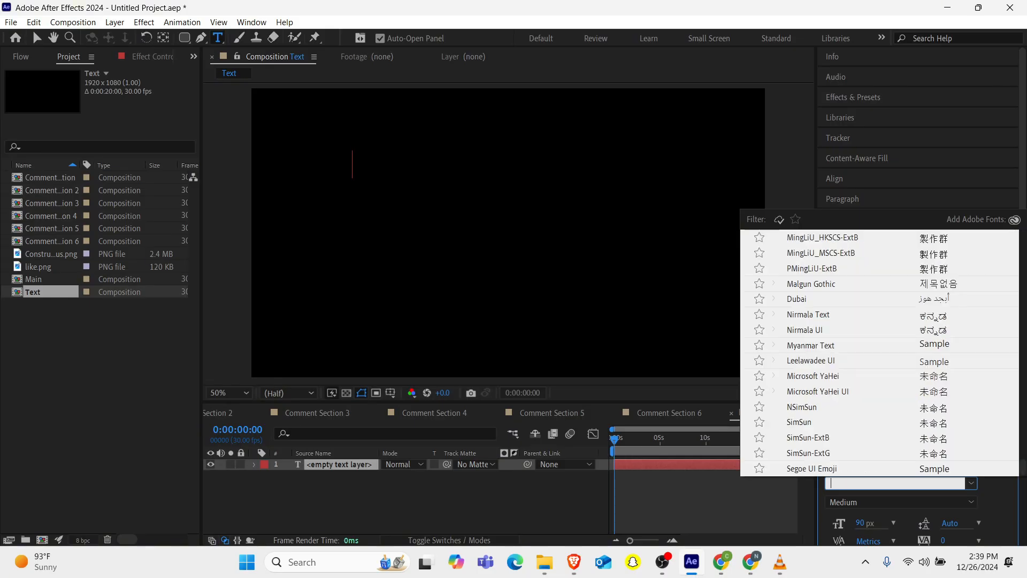
pyautogui.write('popp')
pyautogui.press('Return')
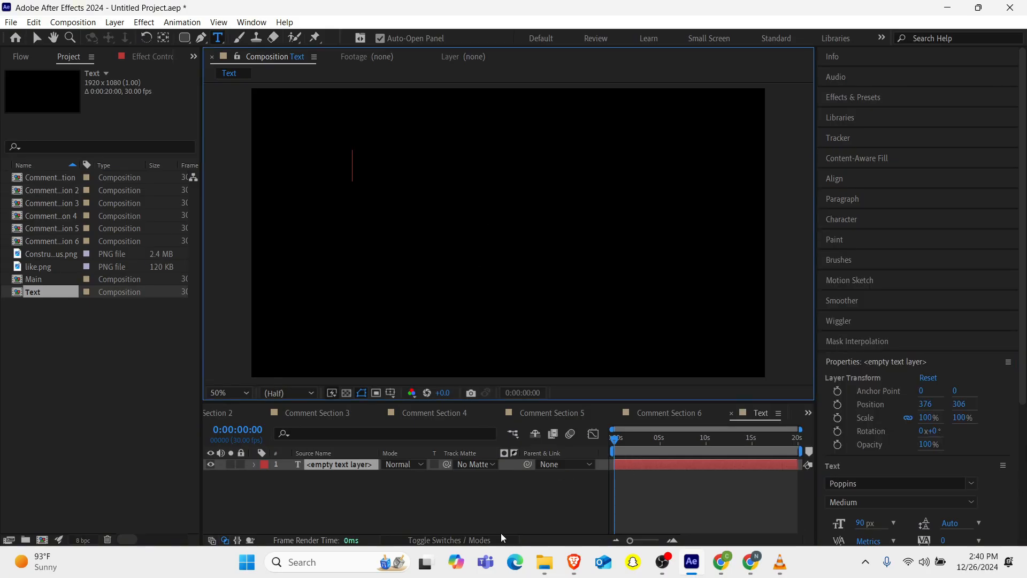
# Set the text fill colour to white, FFFFFF.
pyautogui.scroll(-3, 1004, 509)
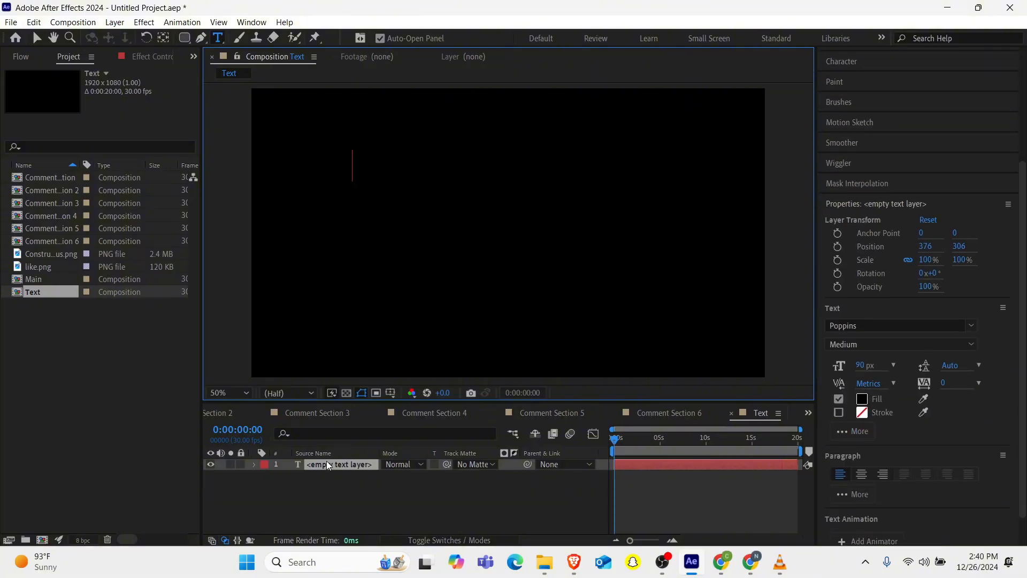
pyautogui.click(863, 401)
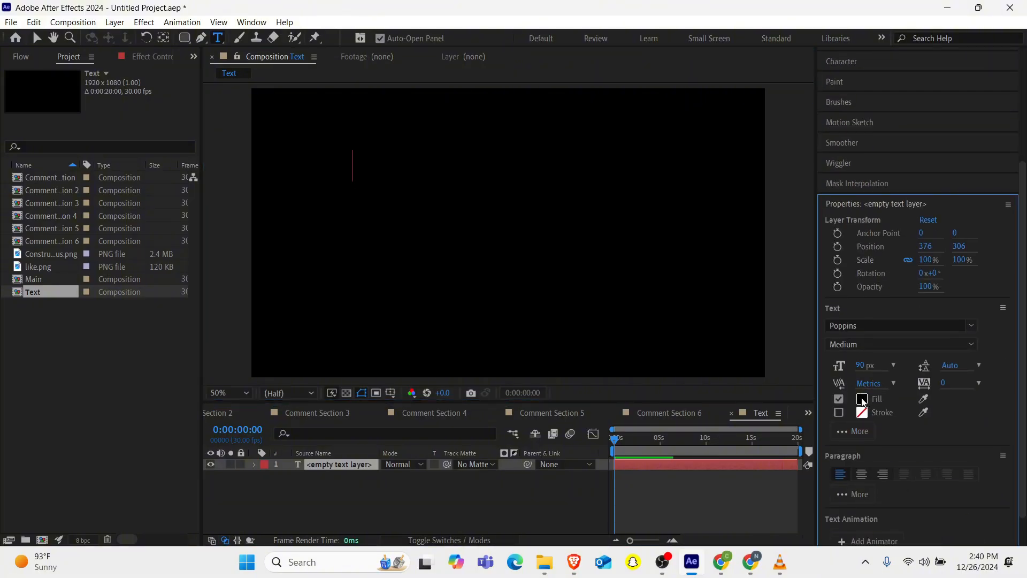
pyautogui.write('FFFFFF')
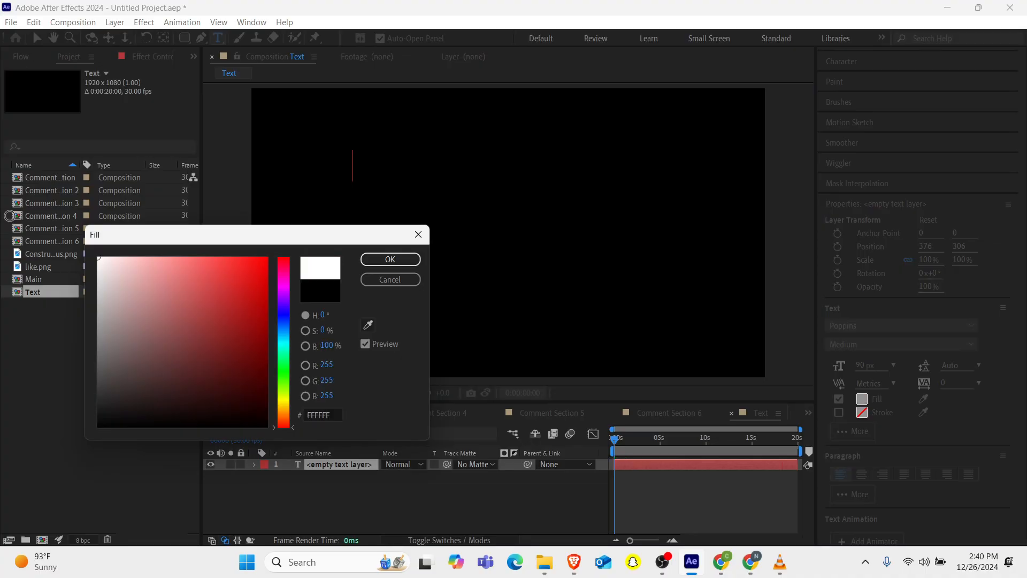
pyautogui.click(401, 261)
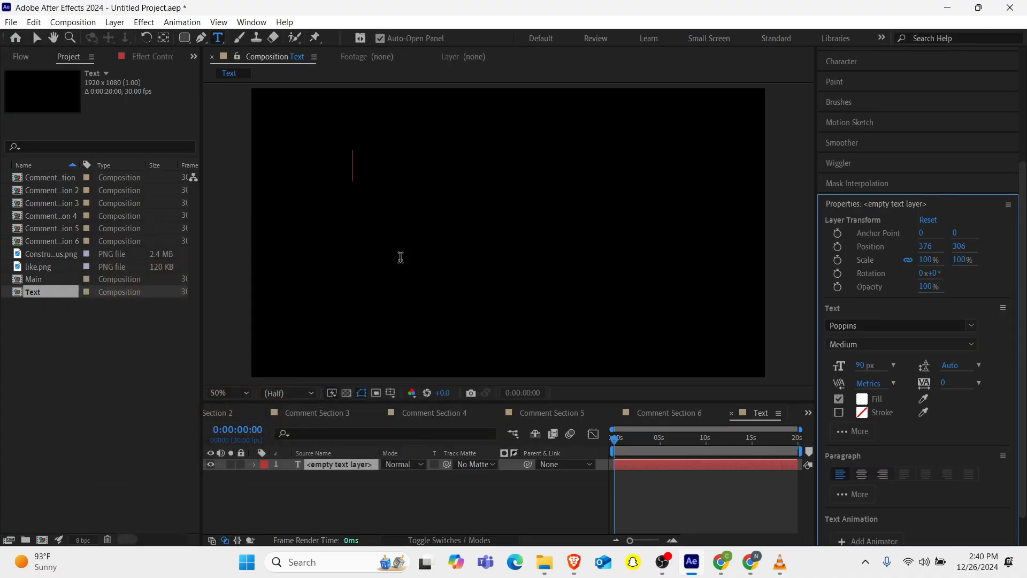
# Set the text font size to 100 px.
pyautogui.click(858, 367)
pyautogui.write('100')
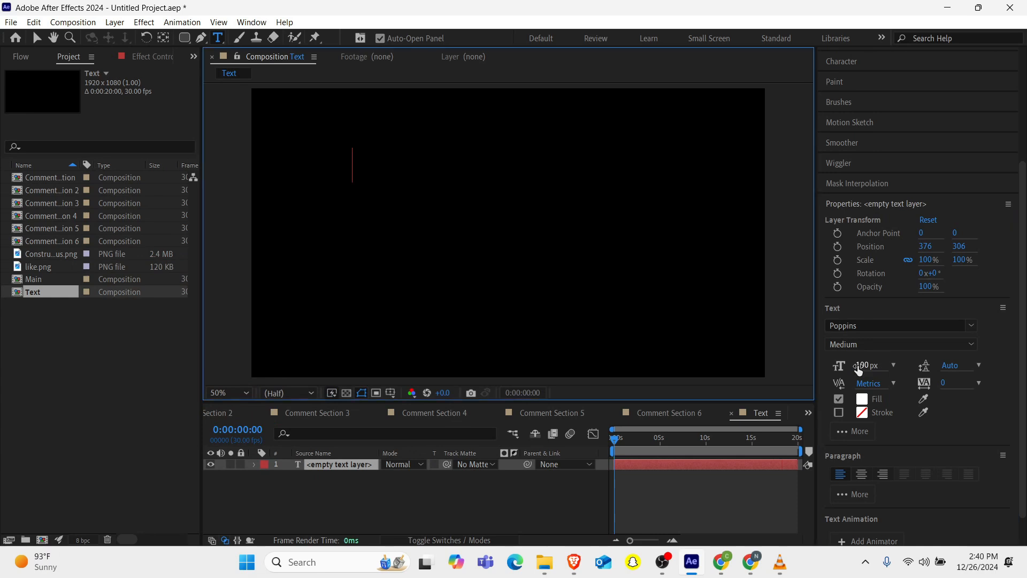
pyautogui.press('Return')
# Type the title "Fast Forward to..." with "today" on a second line.
pyautogui.moveTo(780, 562)
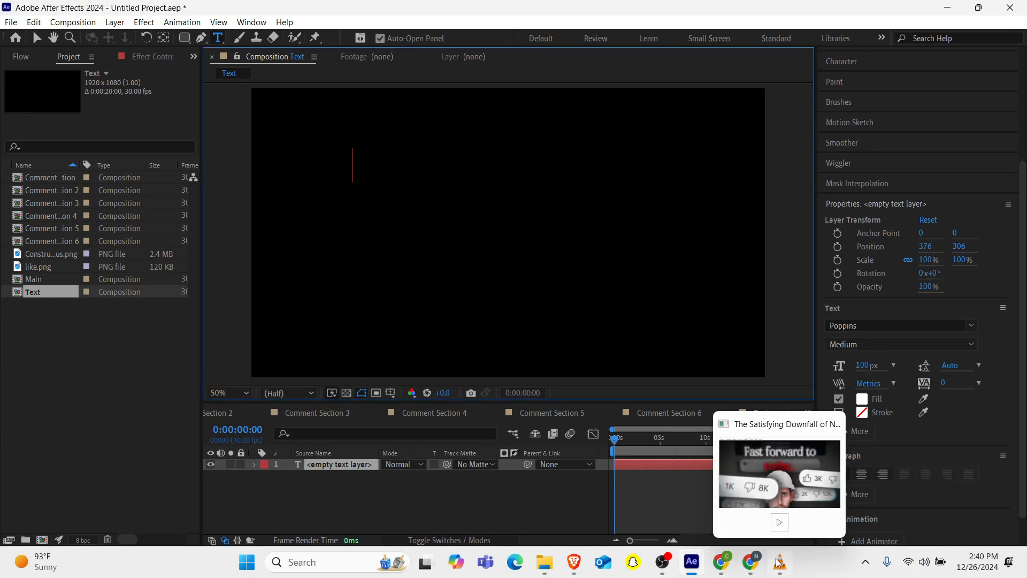
pyautogui.moveTo(768, 458)
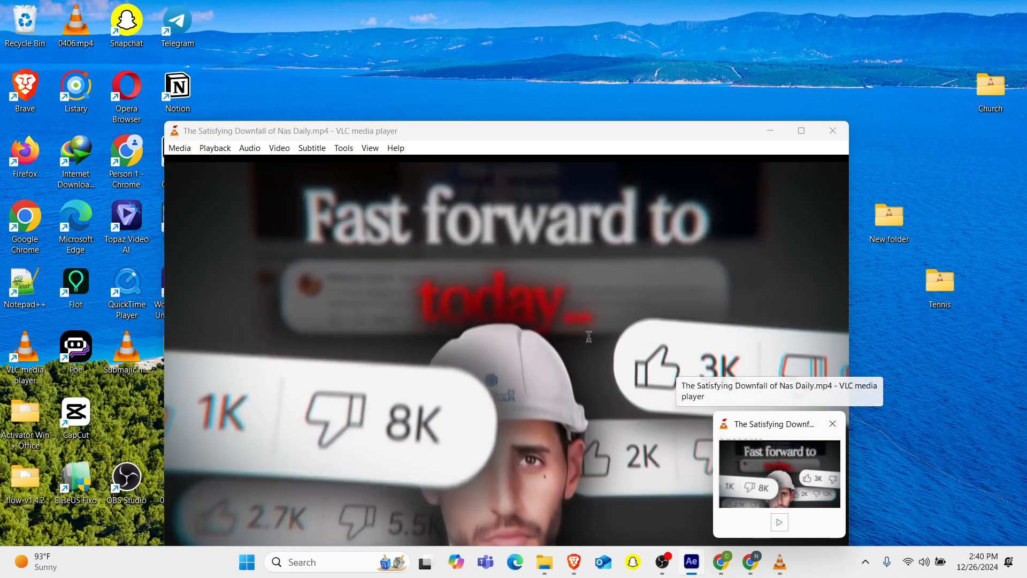
pyautogui.write('Fass')
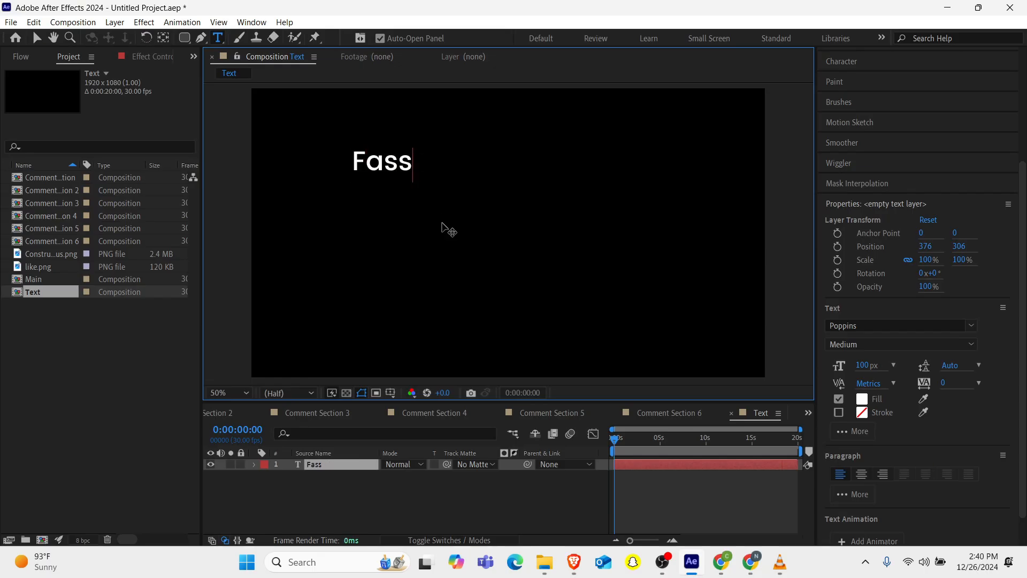
pyautogui.press('BackSpace')
pyautogui.write('t Forward to tod')
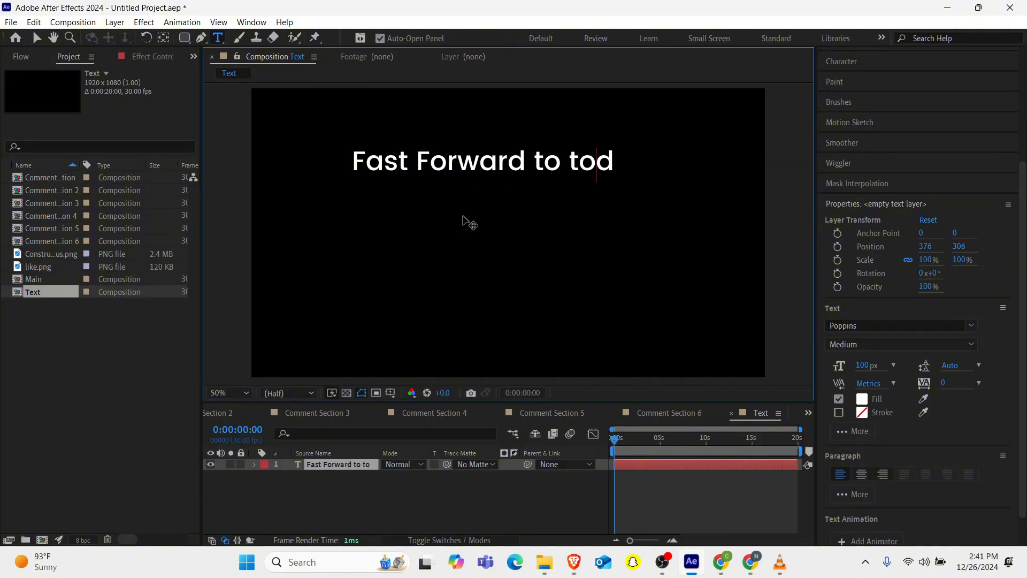
pyautogui.press('BackSpace')
pyautogui.press('BackSpace')
pyautogui.press('BackSpace')
pyautogui.write('... ')
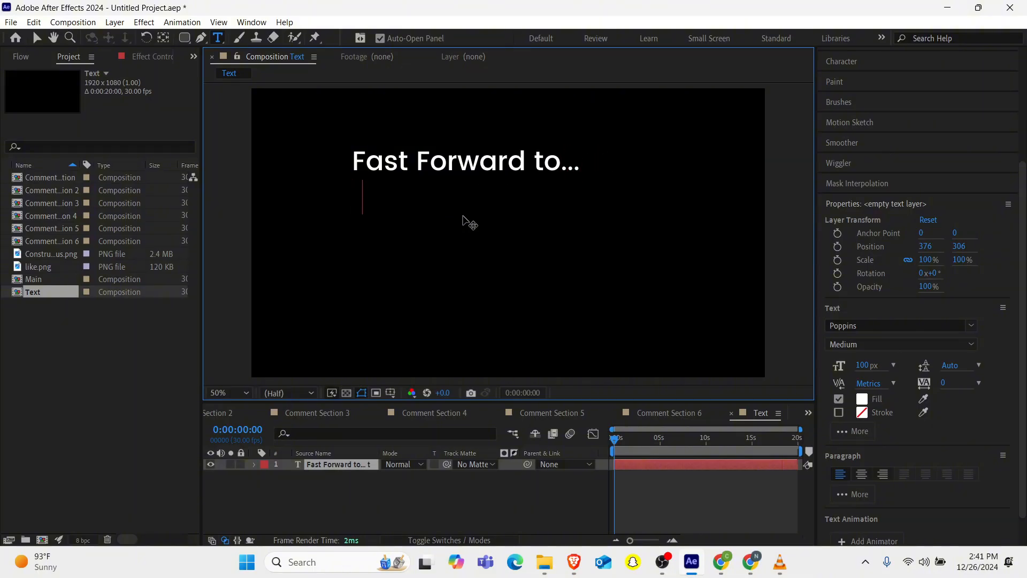
pyautogui.write('today')
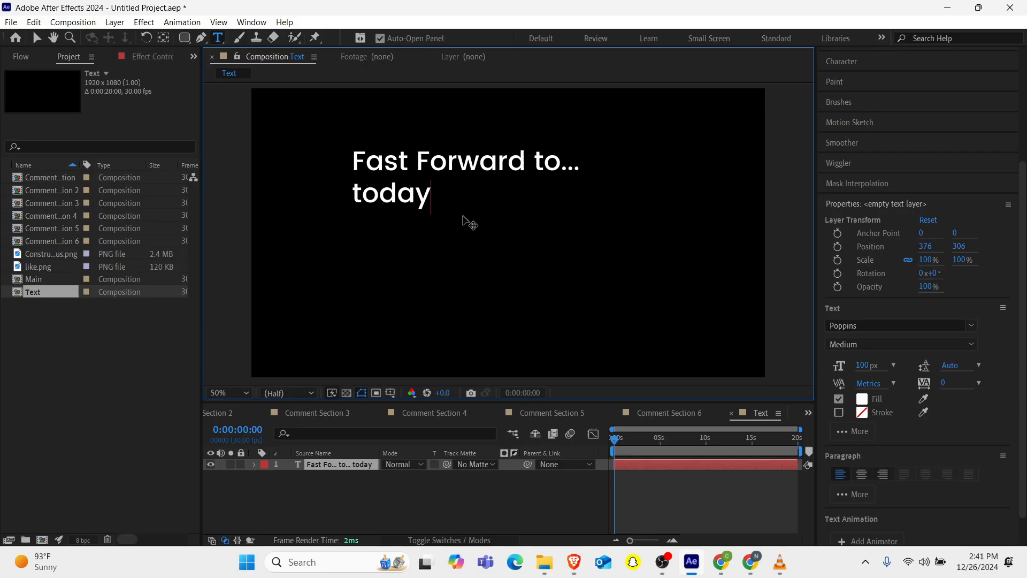
# Change the capital F in "Forward" to lowercase so the title reads "Fast forward to... today".
pyautogui.doubleClick(430, 158)
pyautogui.click(430, 158)
pyautogui.press('BackSpace')
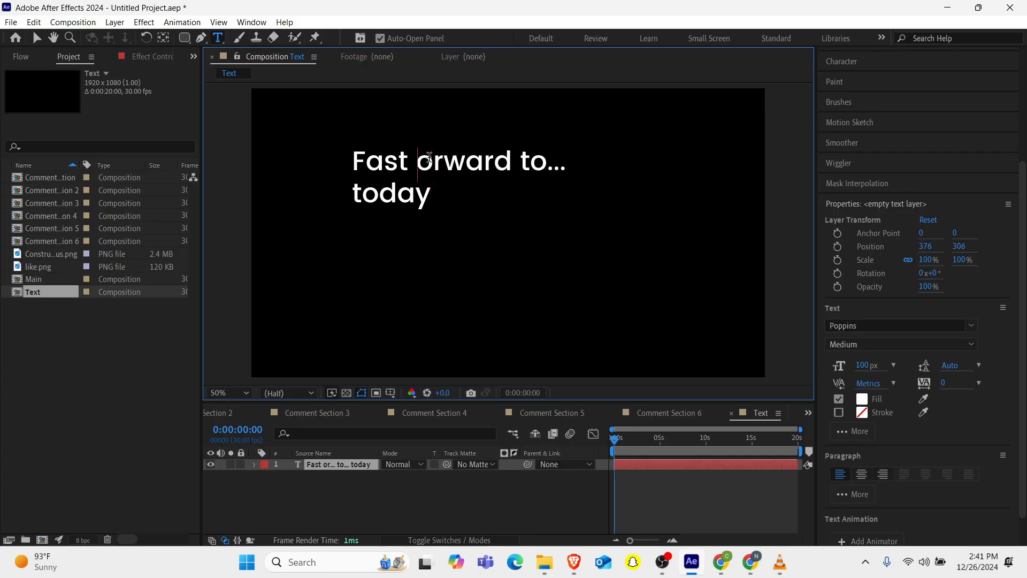
pyautogui.write('f')
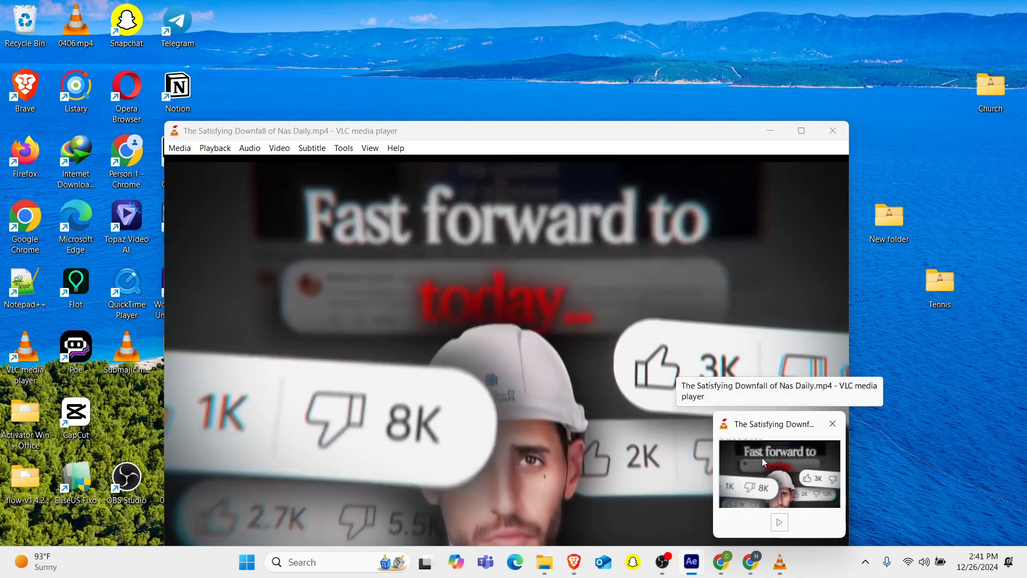
# Switch to VLC, play the reference title shot, then minimize the player.
pyautogui.click(762, 457)
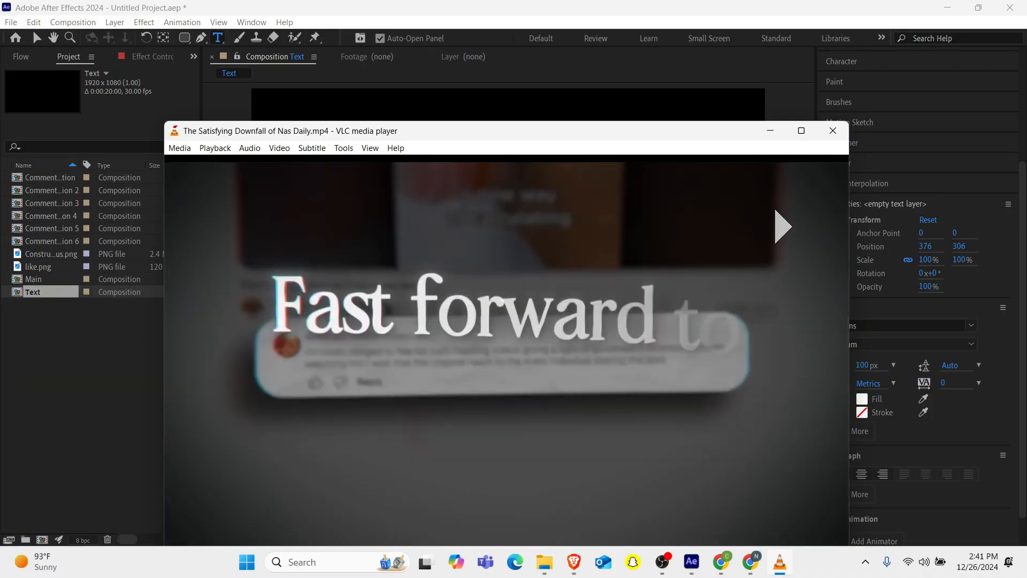
pyautogui.press('space')
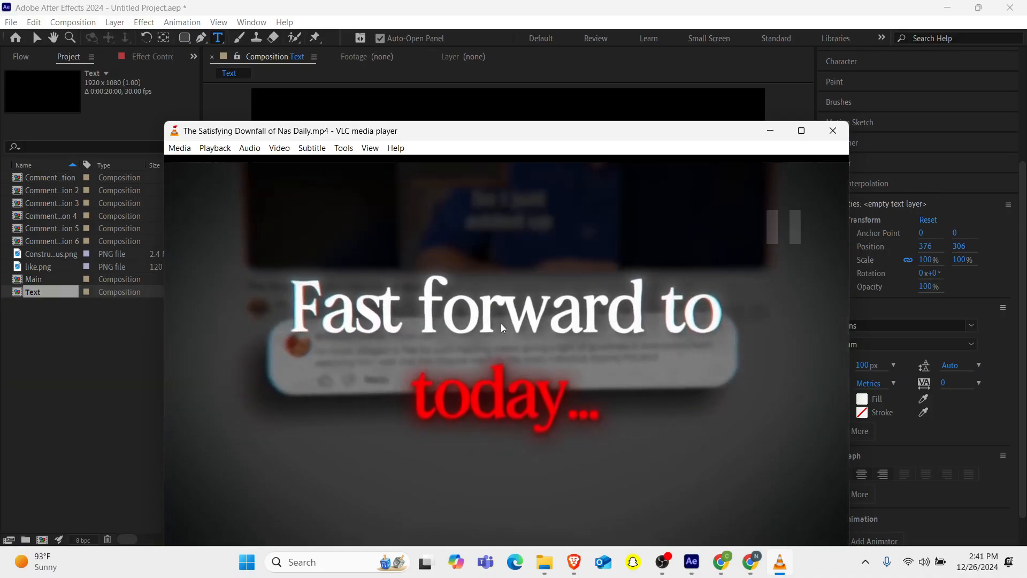
pyautogui.doubleClick(619, 333)
pyautogui.doubleClick(697, 284)
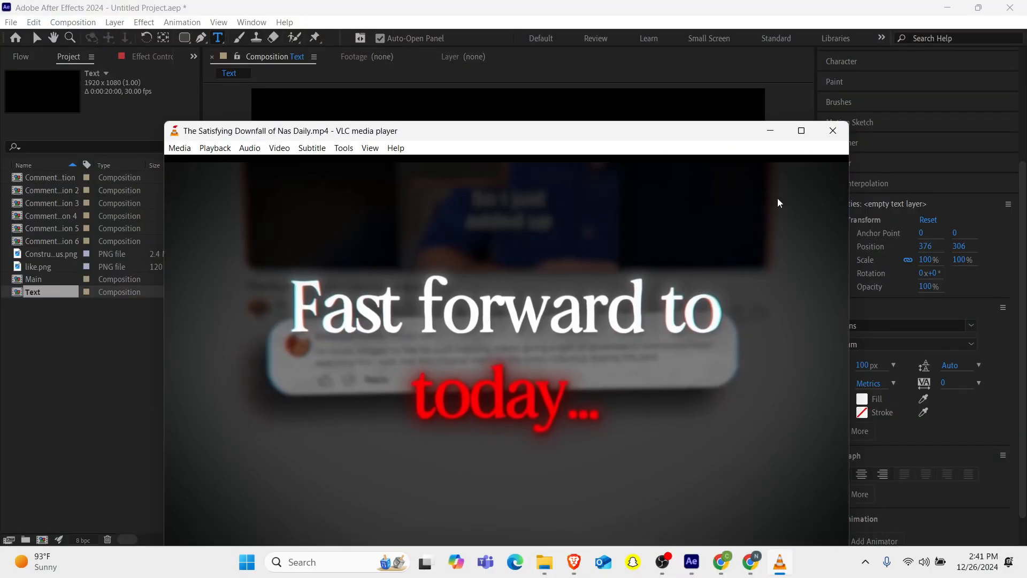
pyautogui.click(770, 131)
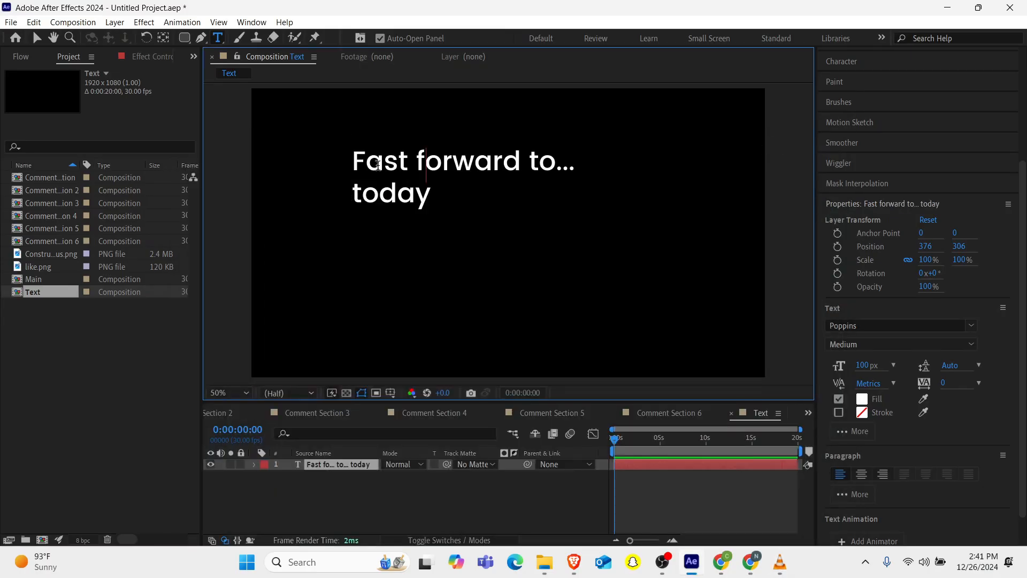
# Select all the title text and change its font to Questa.
pyautogui.moveTo(350, 157); pyautogui.dragTo(452, 230)
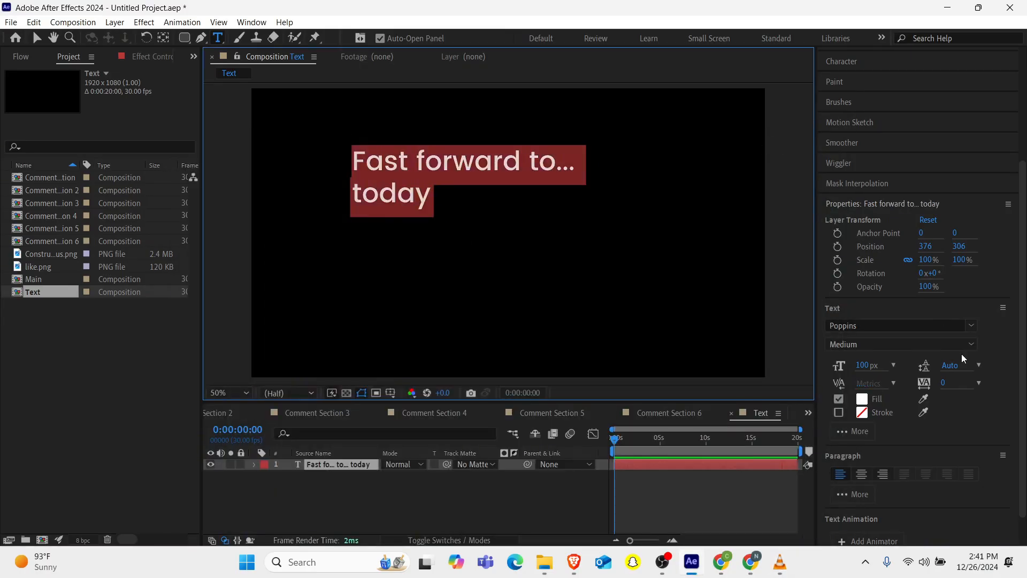
pyautogui.click(869, 326)
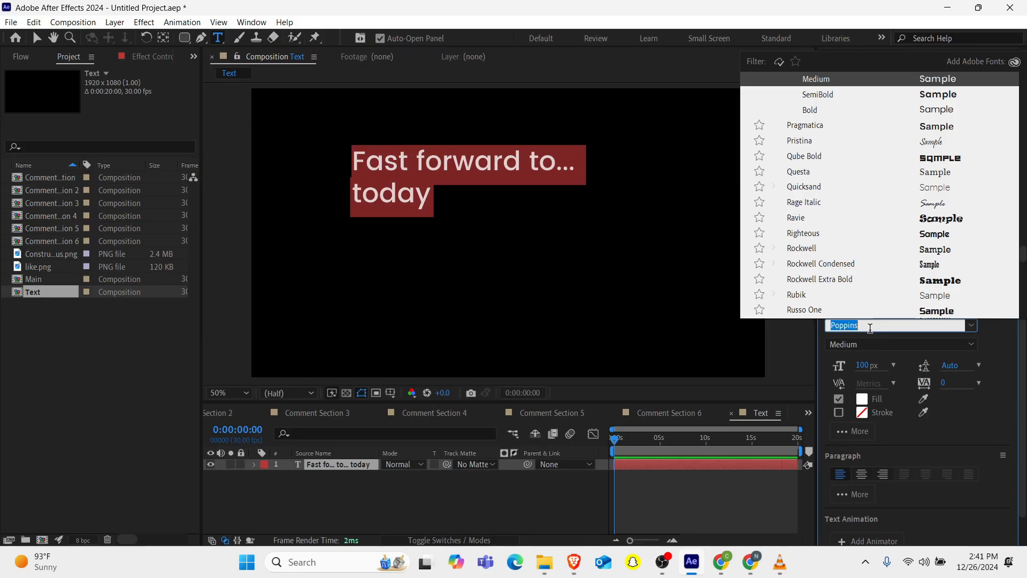
pyautogui.press('BackSpace')
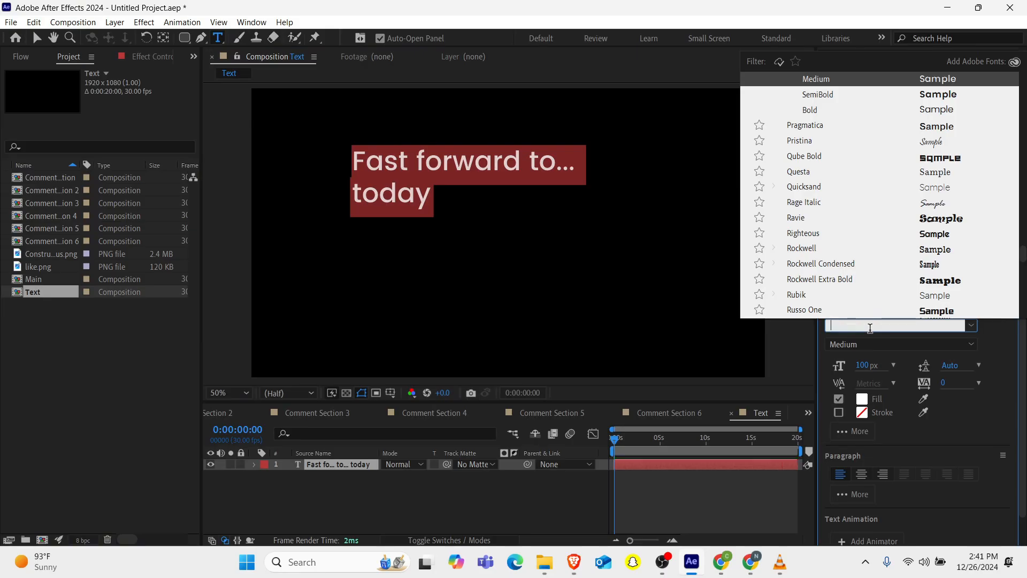
pyautogui.write('que')
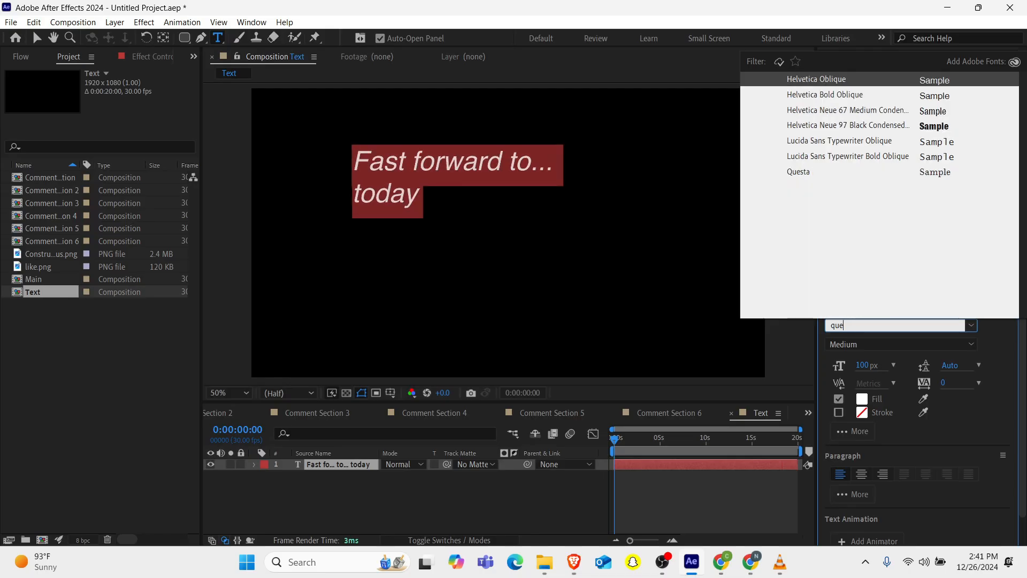
pyautogui.press('Down')
pyautogui.press('Down')
pyautogui.press('Down')
pyautogui.press('Down')
pyautogui.press('Down')
pyautogui.press('Down')
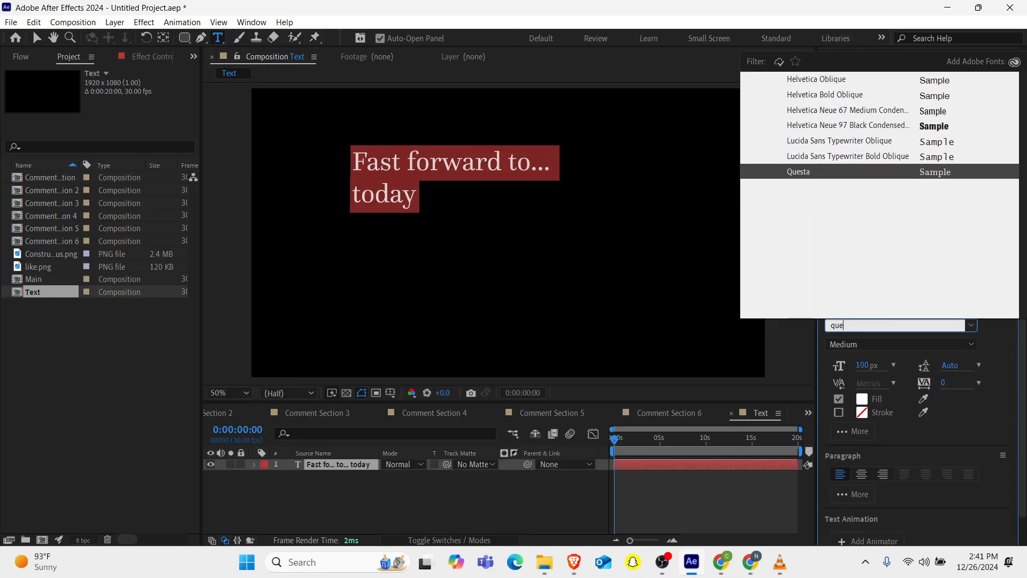
pyautogui.press('Return')
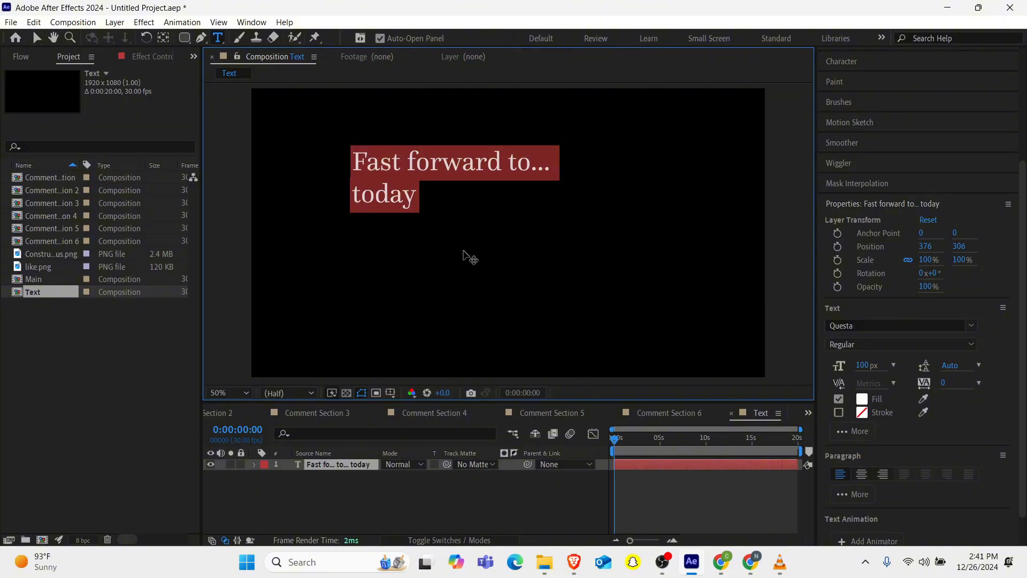
# Select the word "today" and set its fill colour to red, FF0000.
pyautogui.moveTo(435, 198); pyautogui.dragTo(331, 194)
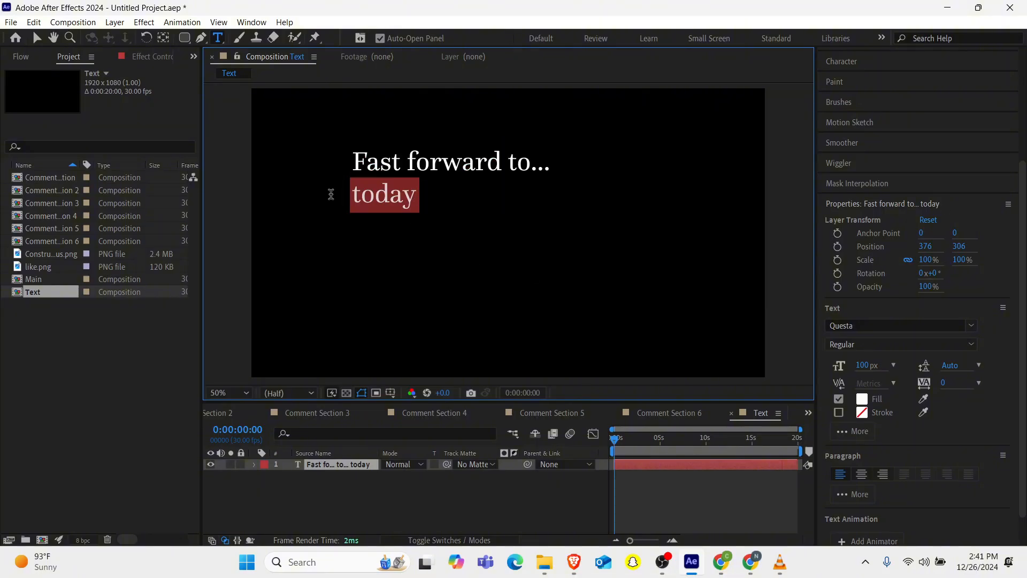
pyautogui.click(862, 399)
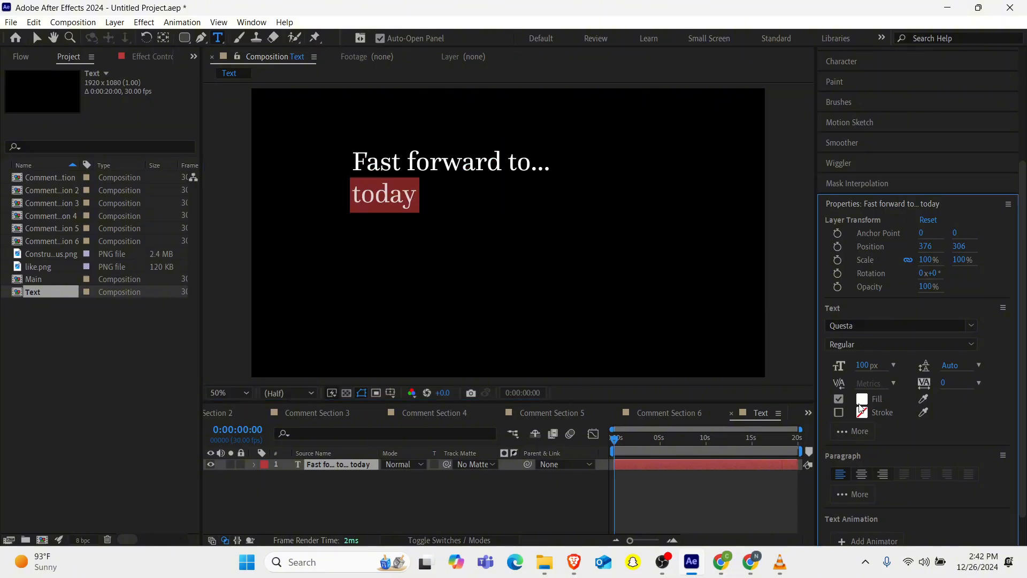
pyautogui.moveTo(163, 326); pyautogui.dragTo(377, 203)
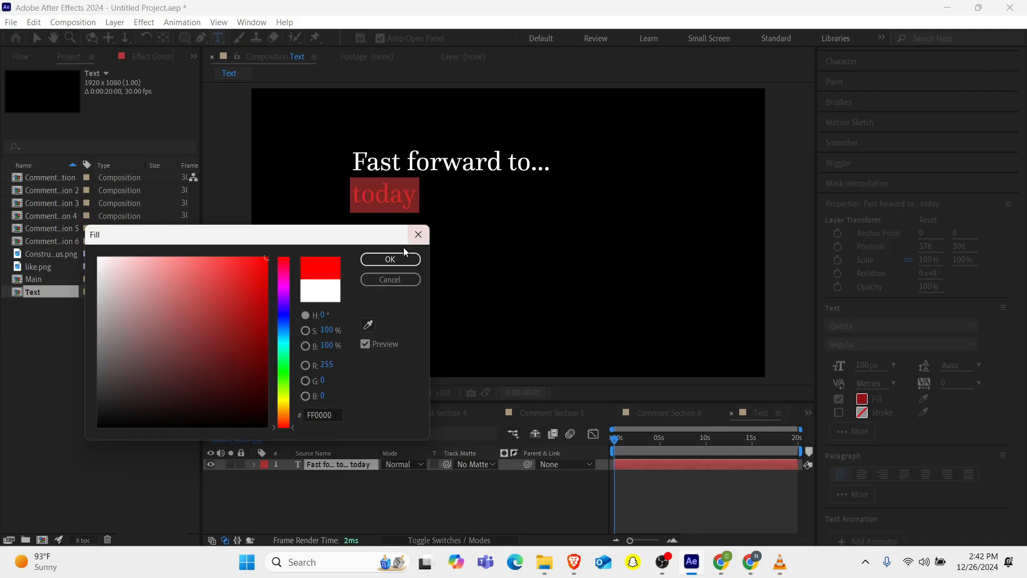
pyautogui.click(390, 259)
# Center the layer's anchor point and align the text layer horizontally and vertically to the composition.
pyautogui.moveTo(662, 561)
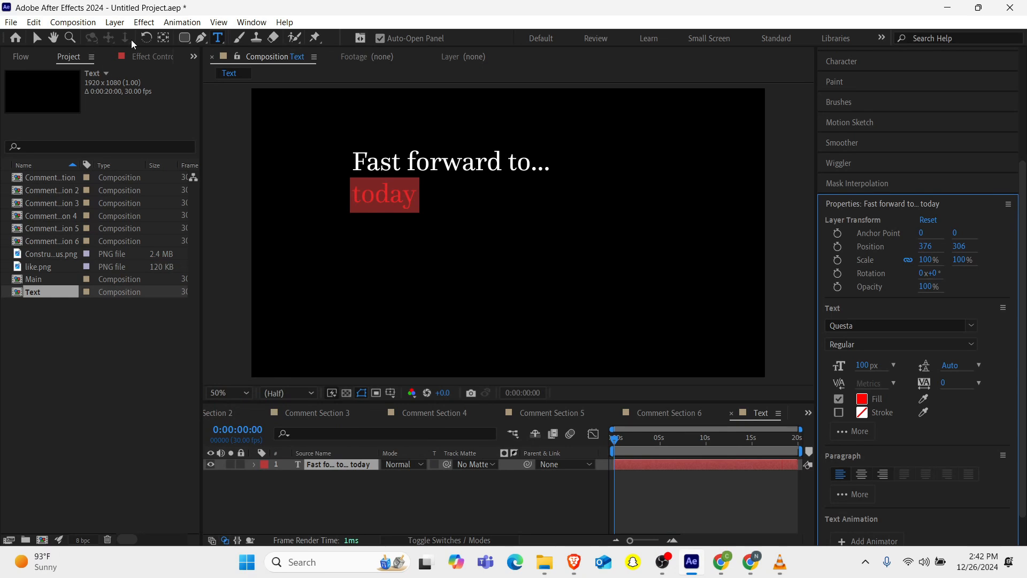
pyautogui.click(162, 39)
pyautogui.hotkey('ctrl', 'alt', 'Home')
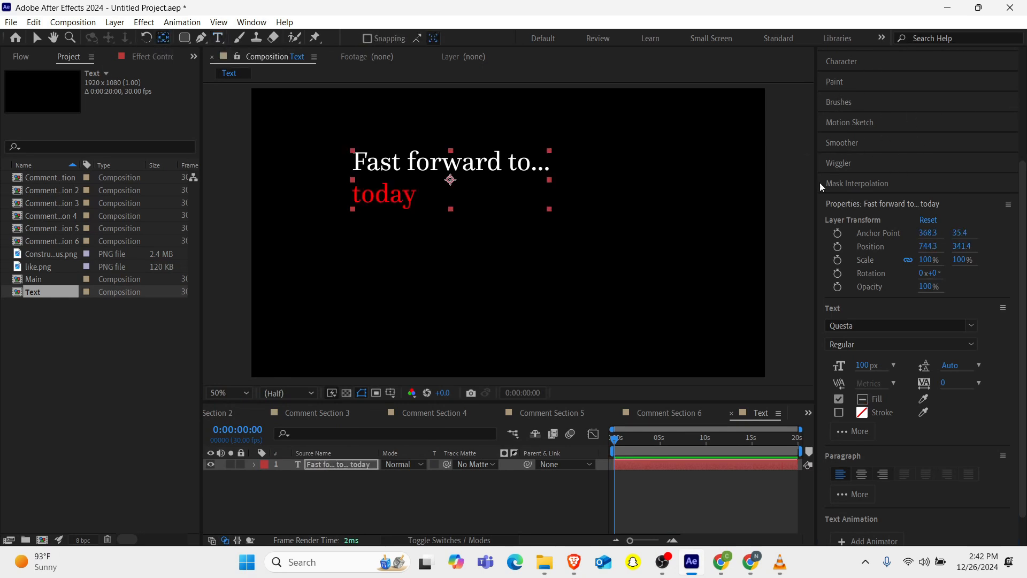
pyautogui.scroll(3, 878, 190)
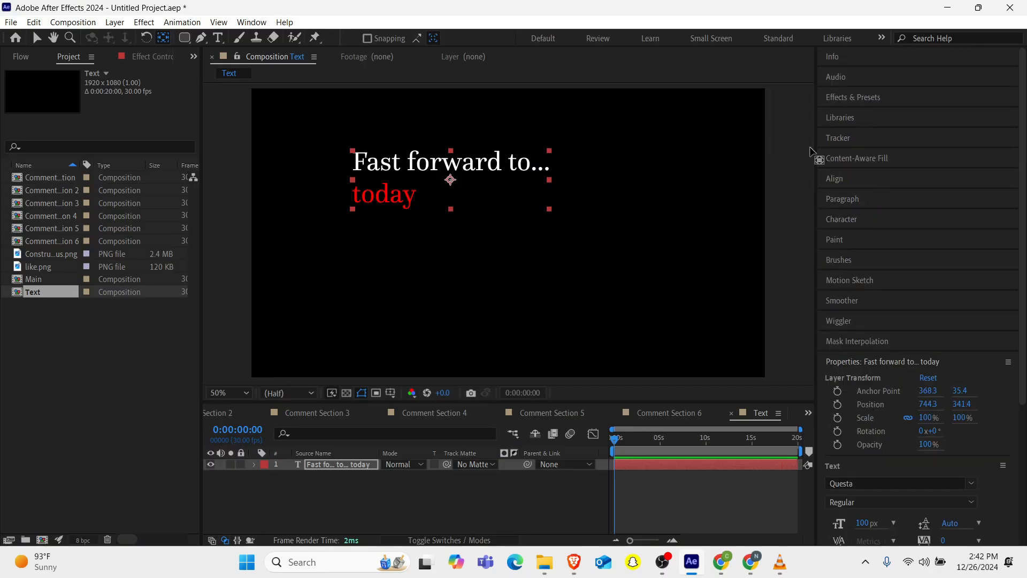
pyautogui.click(850, 179)
pyautogui.click(861, 211)
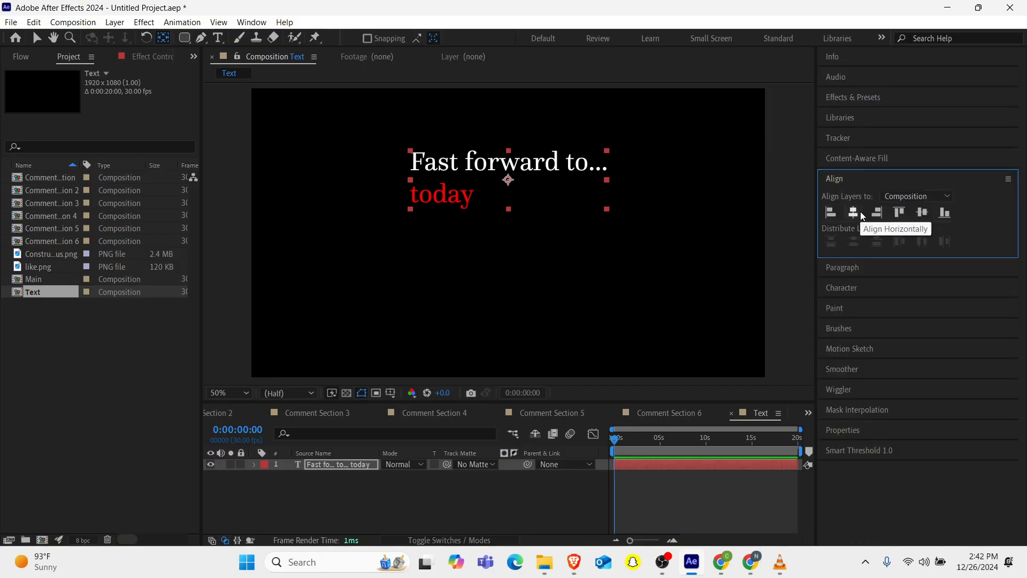
pyautogui.click(921, 212)
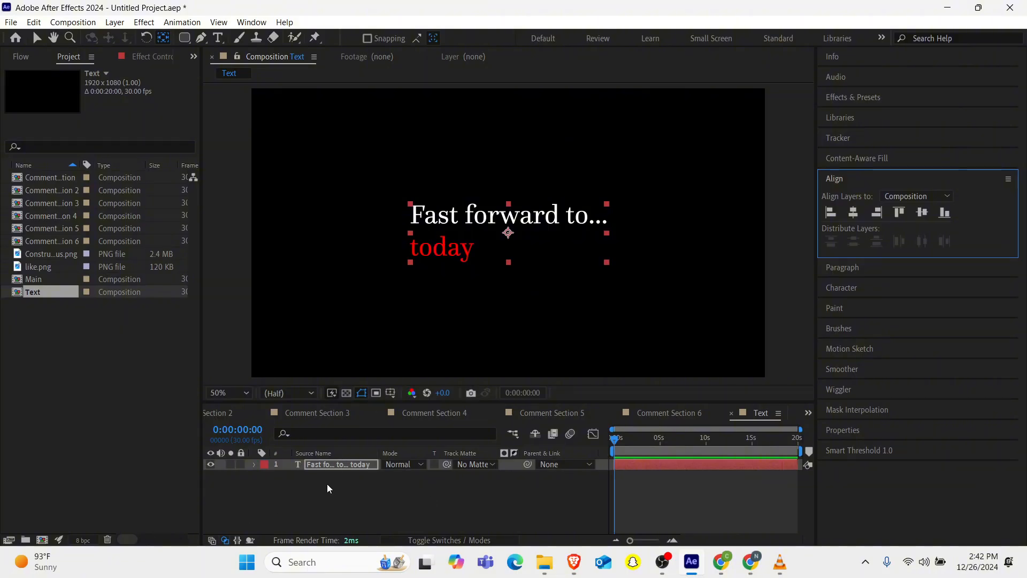
# Select all the title text and set its font size to 150 px.
pyautogui.doubleClick(341, 464)
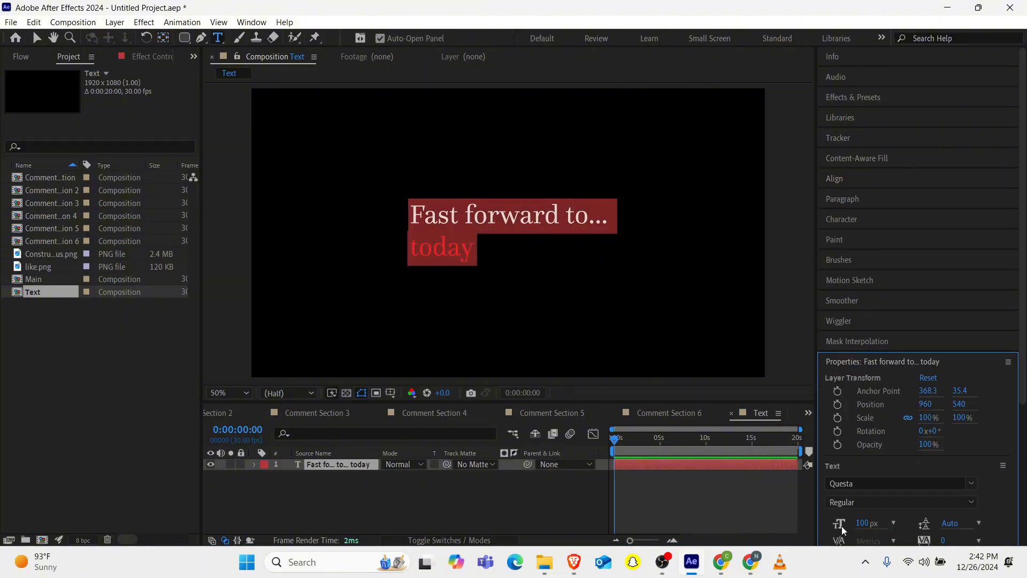
pyautogui.click(863, 524)
pyautogui.write('150')
pyautogui.press('Return')
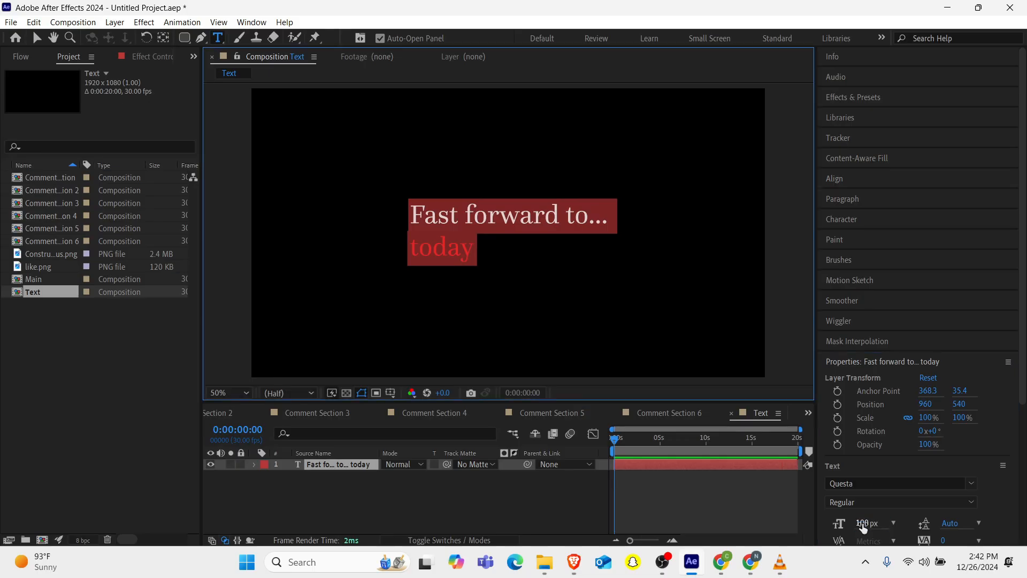
# Re-center the anchor point and align the enlarged text layer to the composition centre again.
pyautogui.click(854, 179)
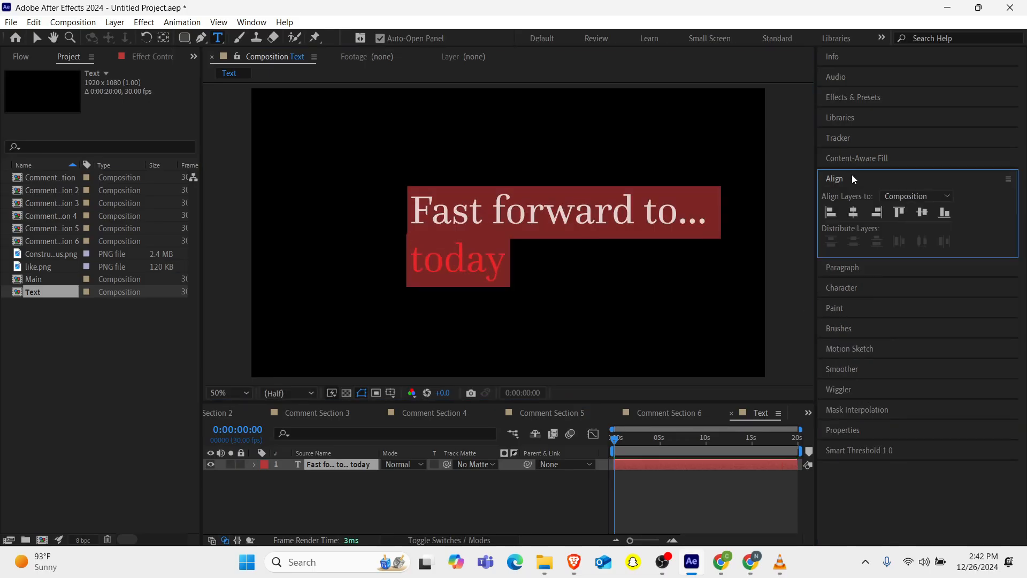
pyautogui.click(853, 213)
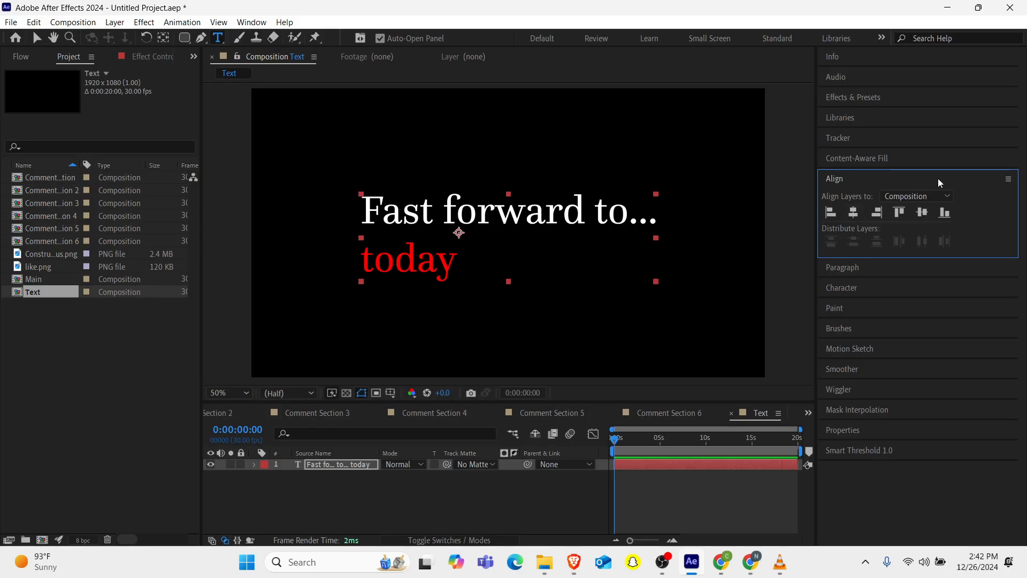
pyautogui.click(160, 38)
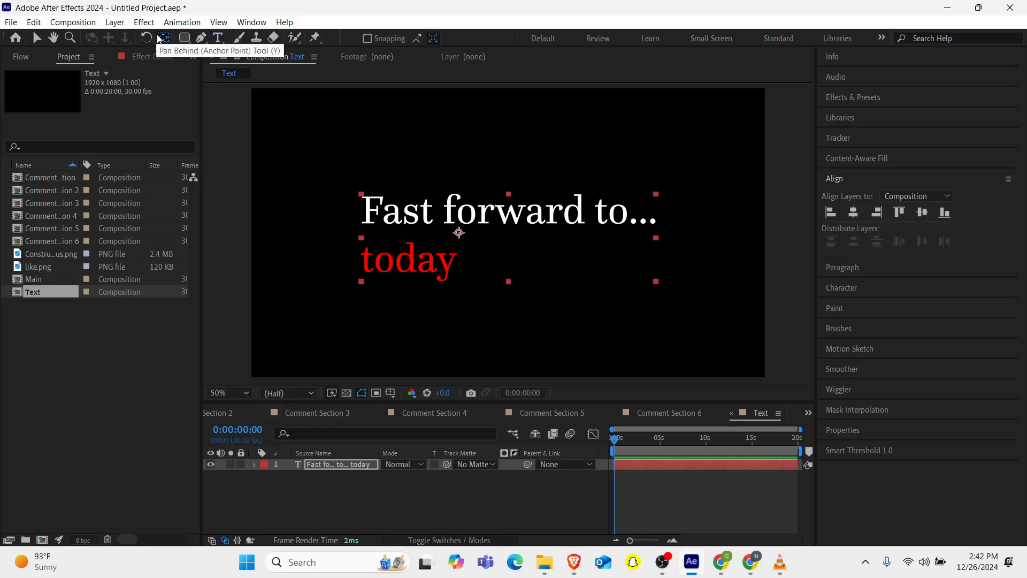
pyautogui.doubleClick(160, 39)
pyautogui.click(853, 212)
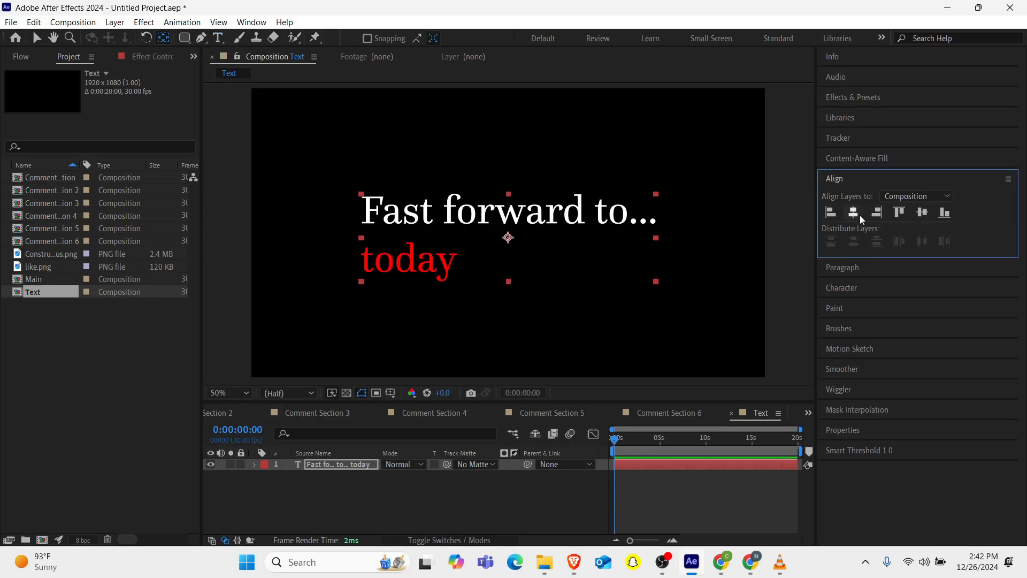
pyautogui.click(928, 214)
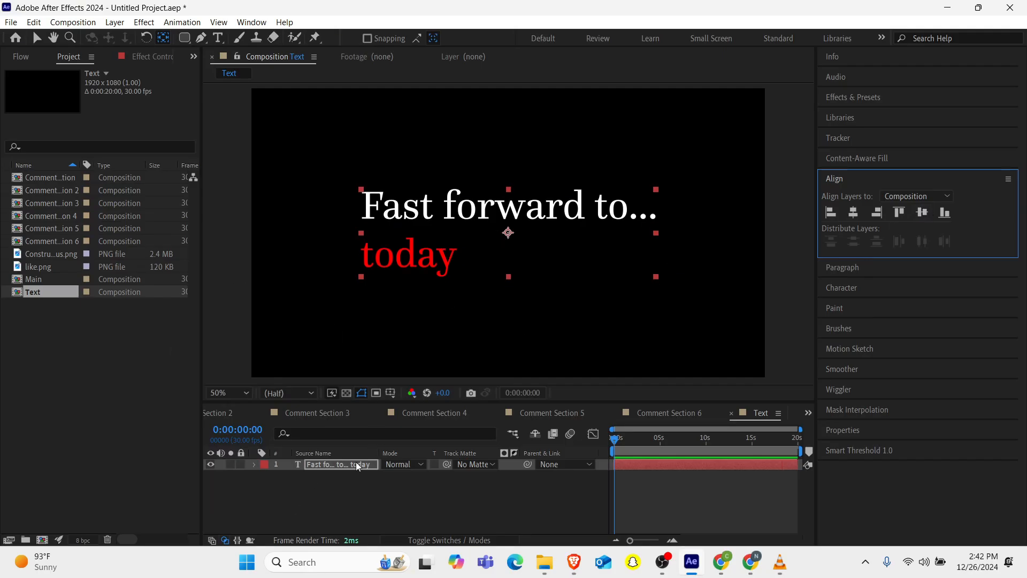
# Apply the Turbulent Displace effect to the title text layer.
pyautogui.hotkey('ctrl', 'space')
pyautogui.write('tu')
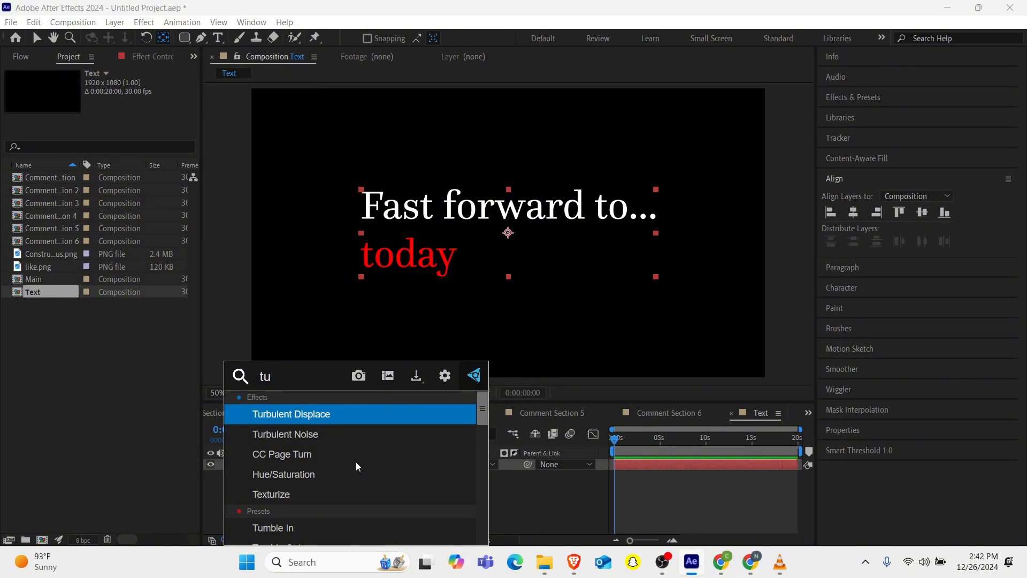
pyautogui.press('Return')
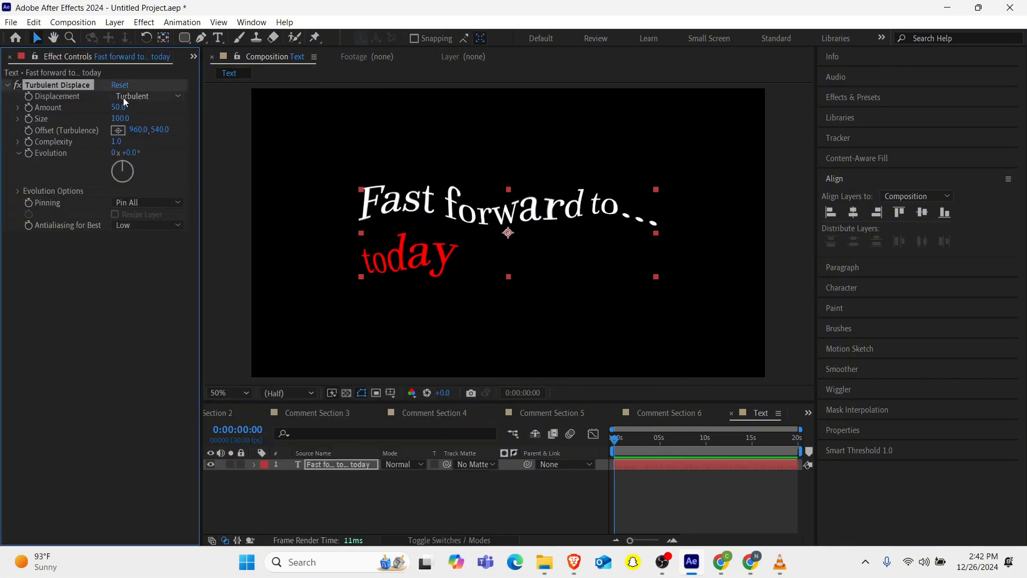
# Set Turbulent Displace Amount to 20 and Size to 4.
pyautogui.click(119, 107)
pyautogui.press('Return')
pyautogui.click(119, 118)
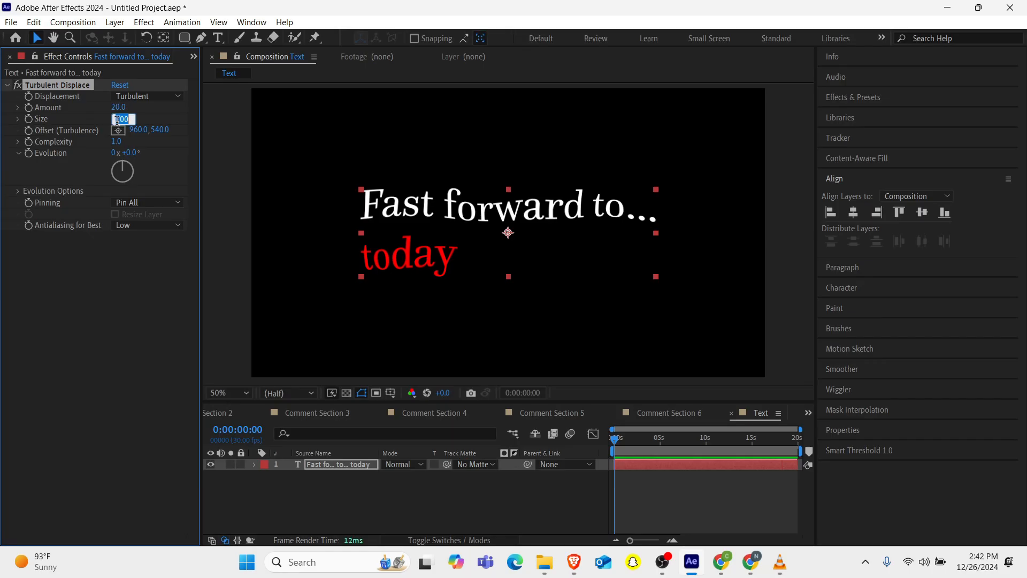
pyautogui.write('4')
pyautogui.press('Return')
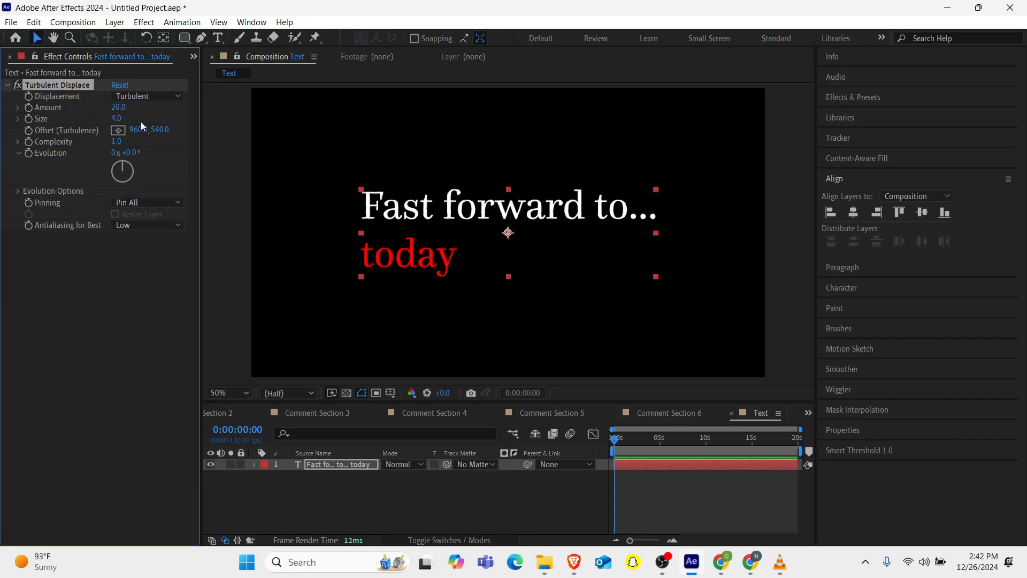
# Add the expression time*10 to the Random Seed under Evolution Options and preview the animation.
pyautogui.click(18, 191)
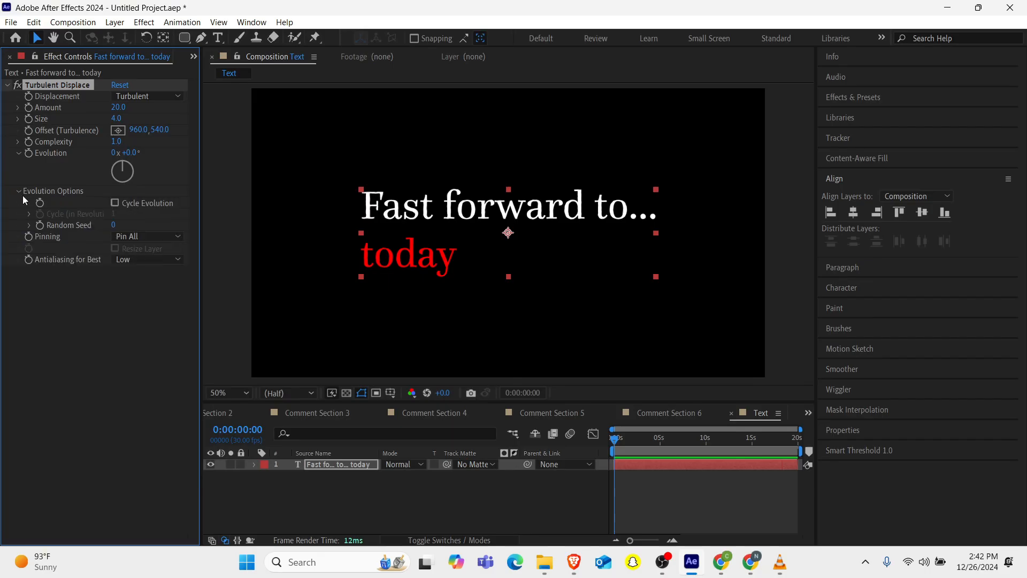
pyautogui.click(29, 225)
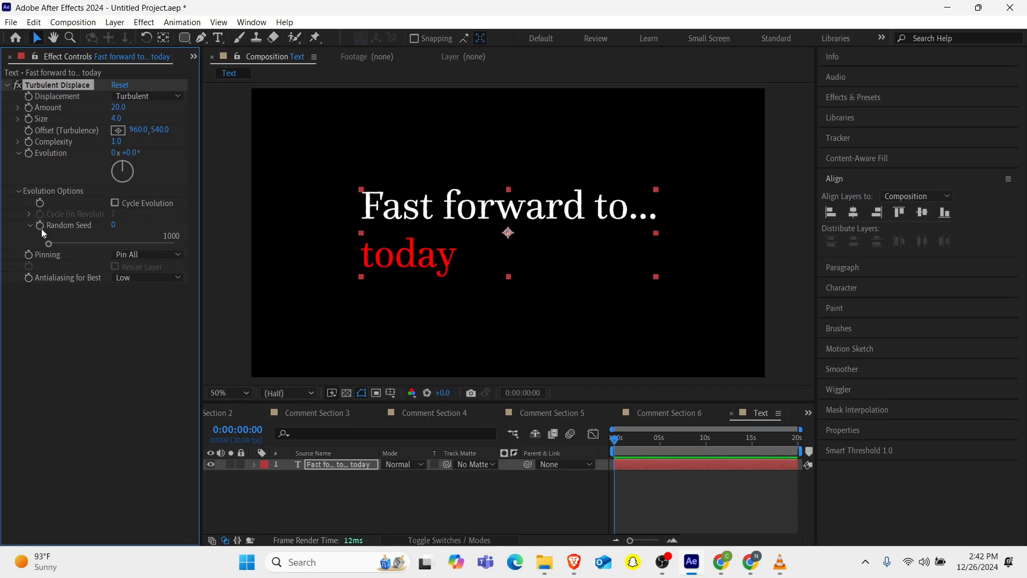
pyautogui.keyDown('alt'); pyautogui.click(41, 227); pyautogui.keyUp('alt')
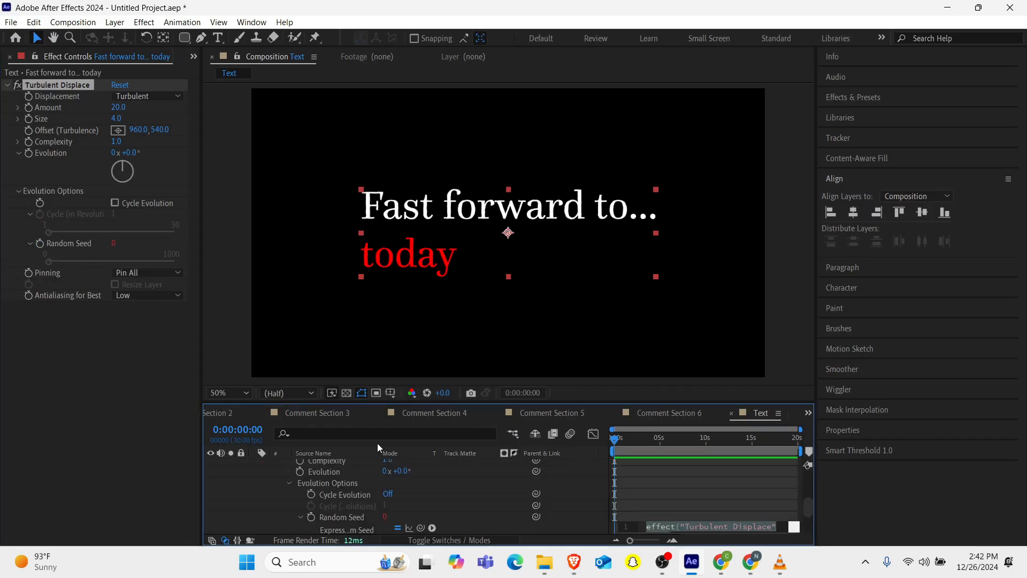
pyautogui.write('time')
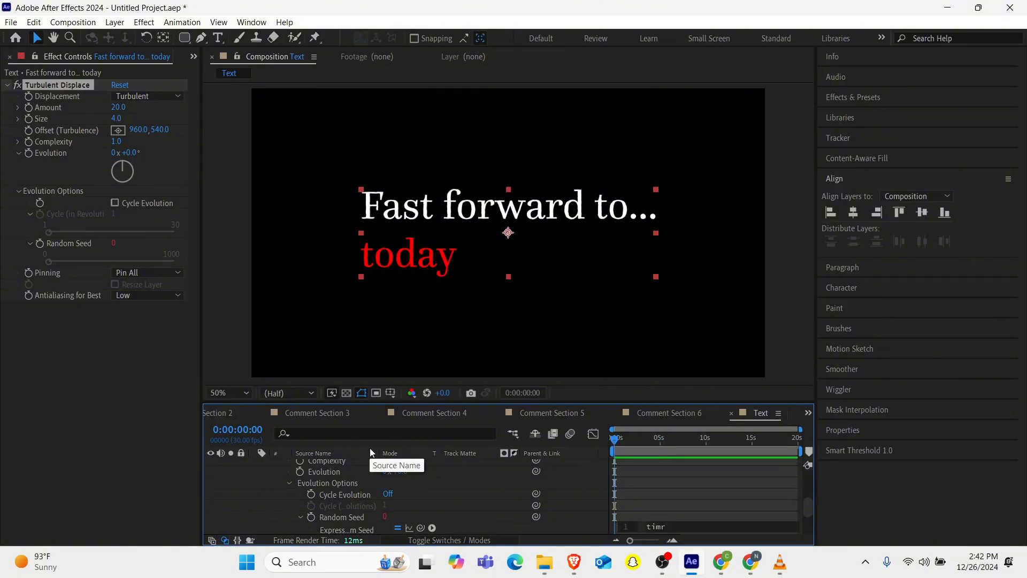
pyautogui.write('*')
pyautogui.press('BackSpace')
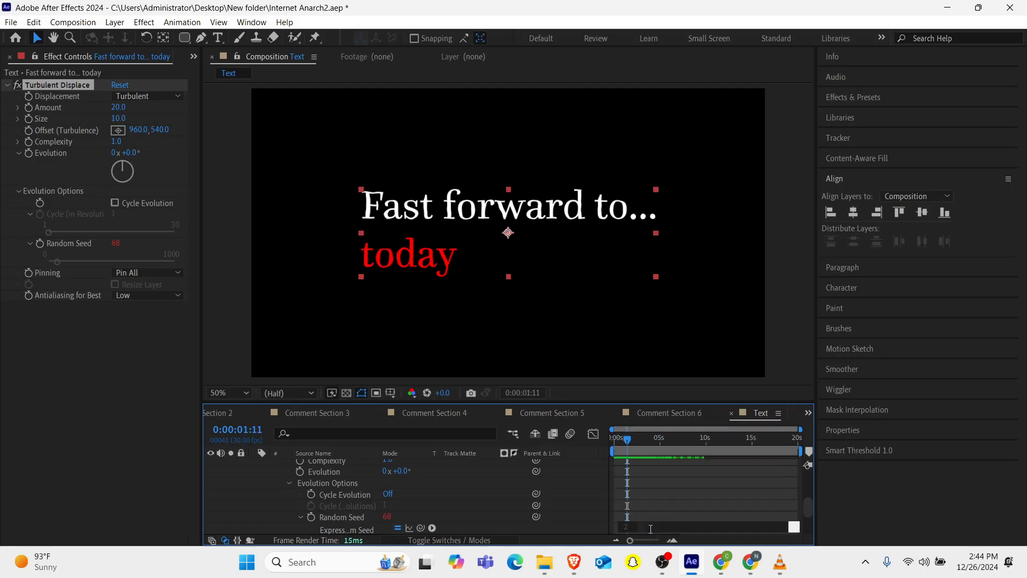
pyautogui.click(641, 454)
pyautogui.moveTo(631, 442); pyautogui.dragTo(537, 442)
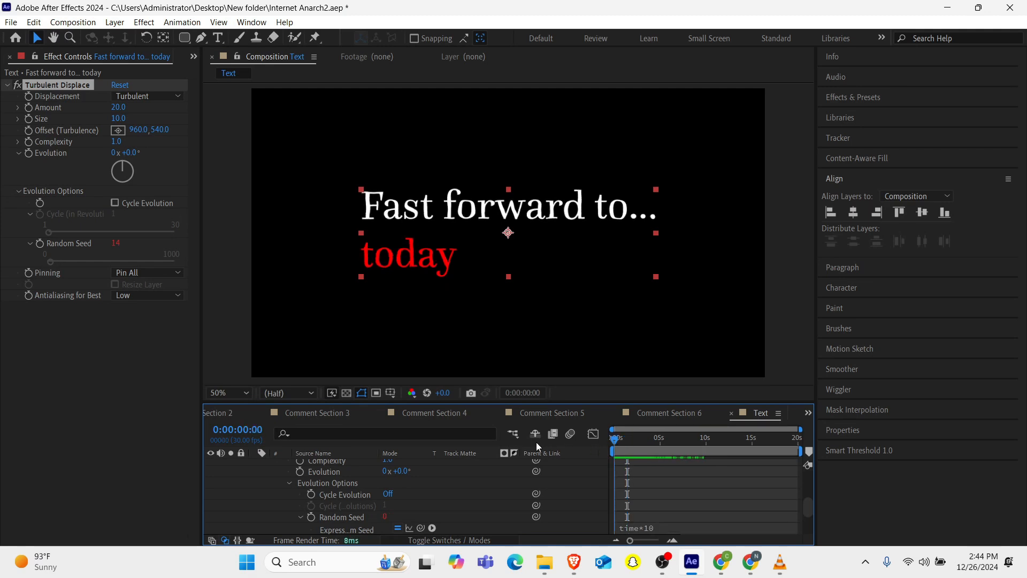
pyautogui.press('space')
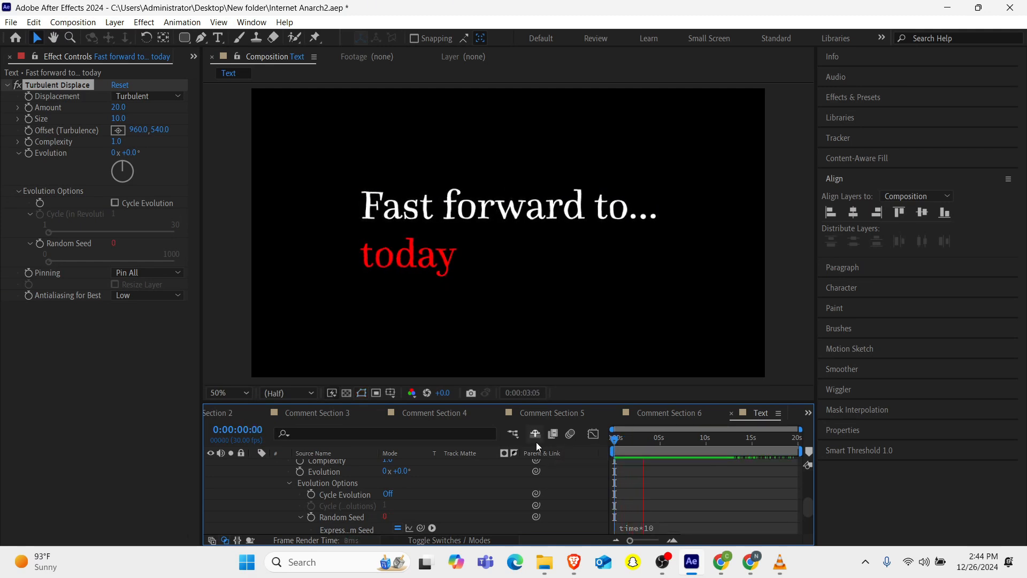
pyautogui.press('space')
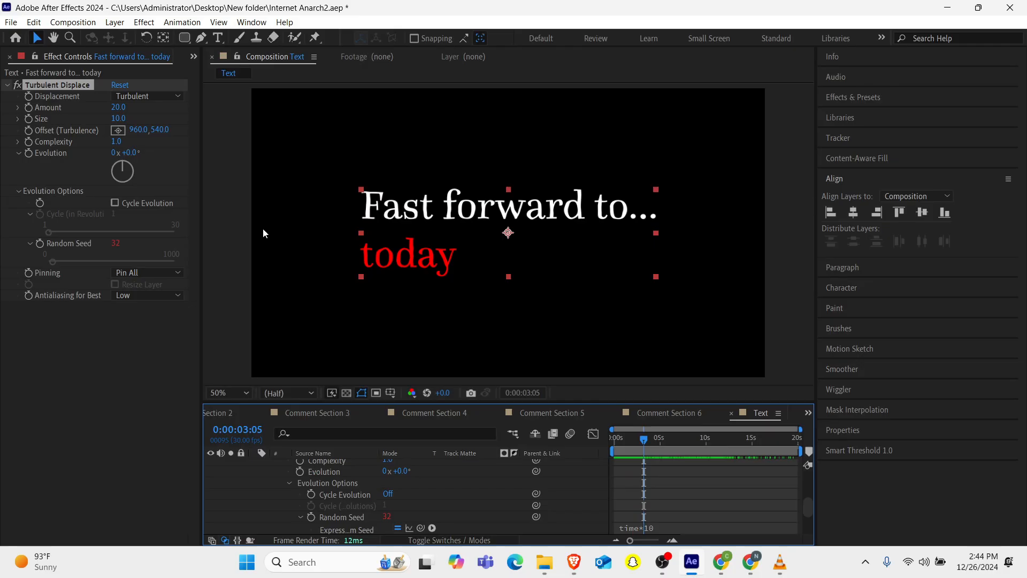
# Try a Turbulent Displace Size of 5, preview it, and undo the size change.
pyautogui.click(119, 118)
pyautogui.write('5')
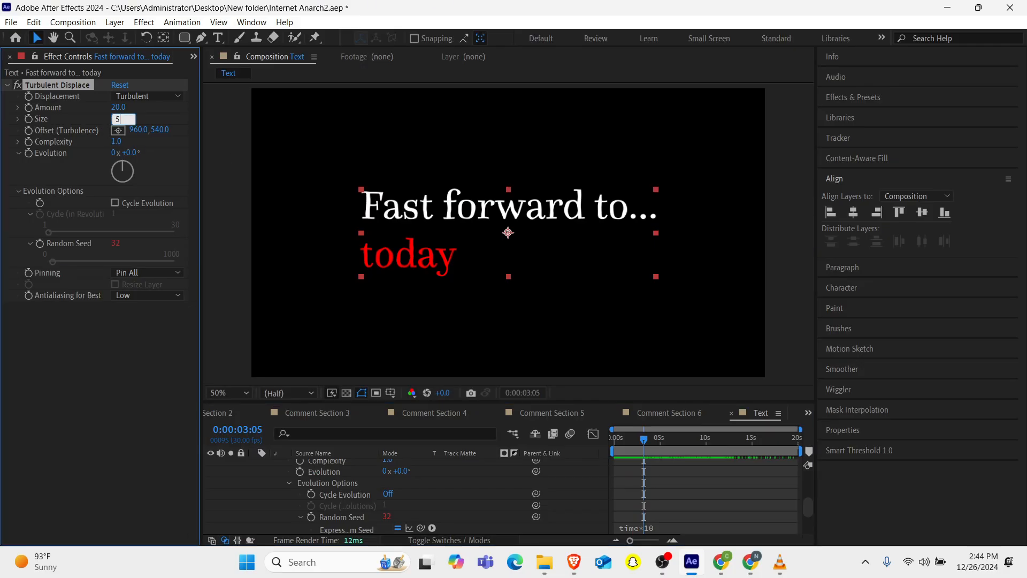
pyautogui.press('Return')
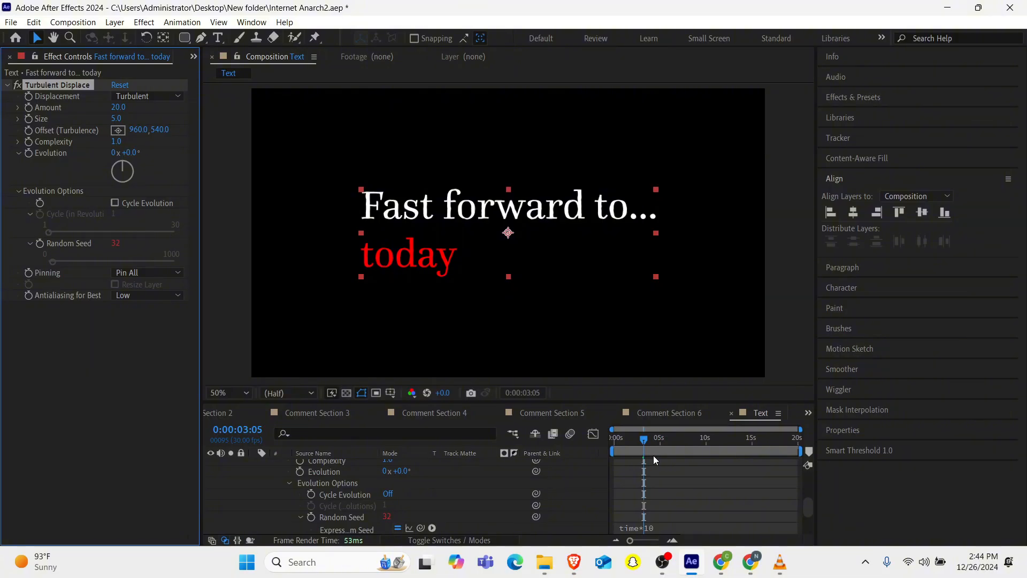
pyautogui.click(633, 444)
pyautogui.press('Home')
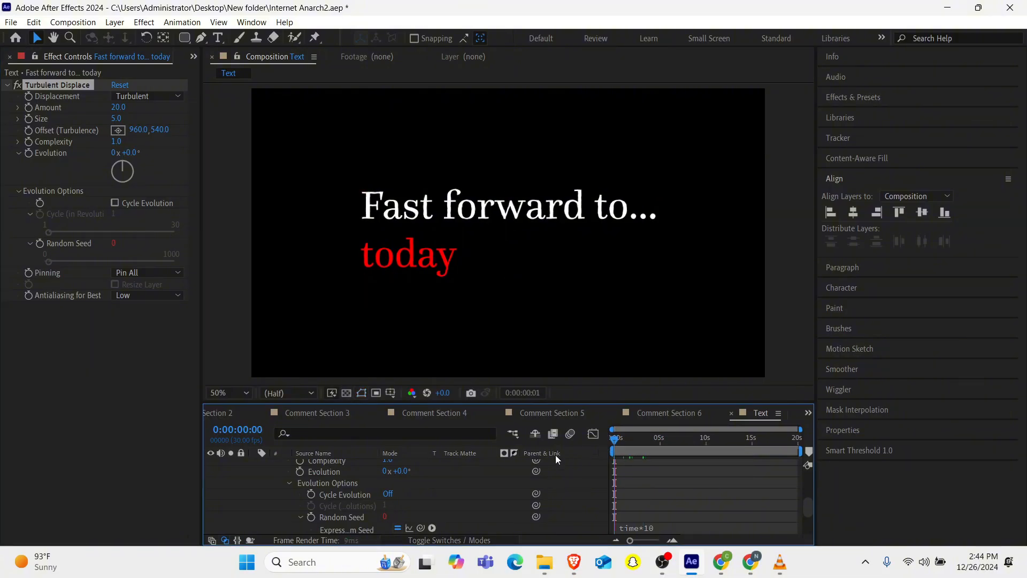
pyautogui.press('space')
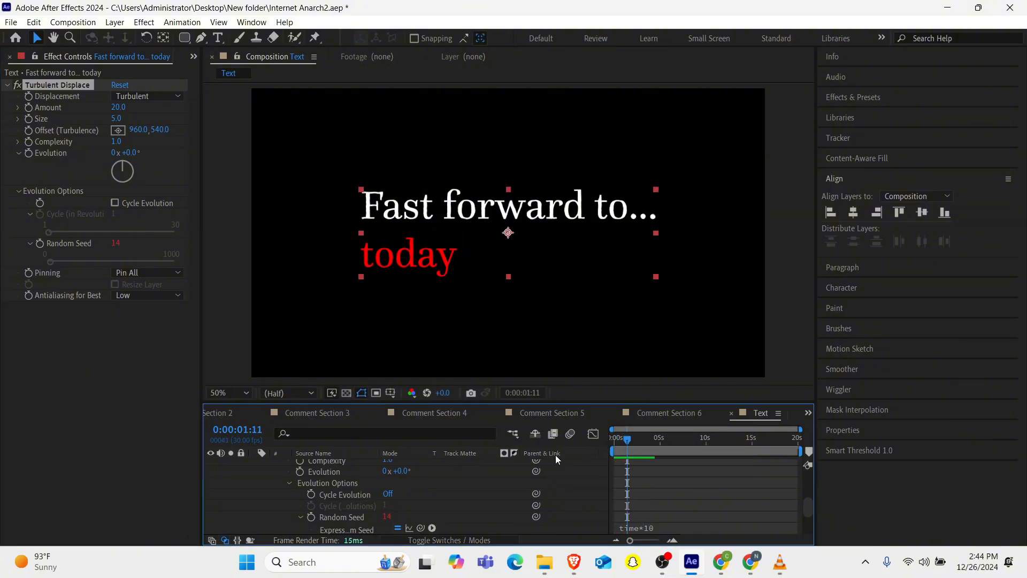
pyautogui.hotkey('ctrl', 'z')
# Preview the turbulent title animation from the start of the timeline.
pyautogui.moveTo(644, 438); pyautogui.dragTo(596, 449)
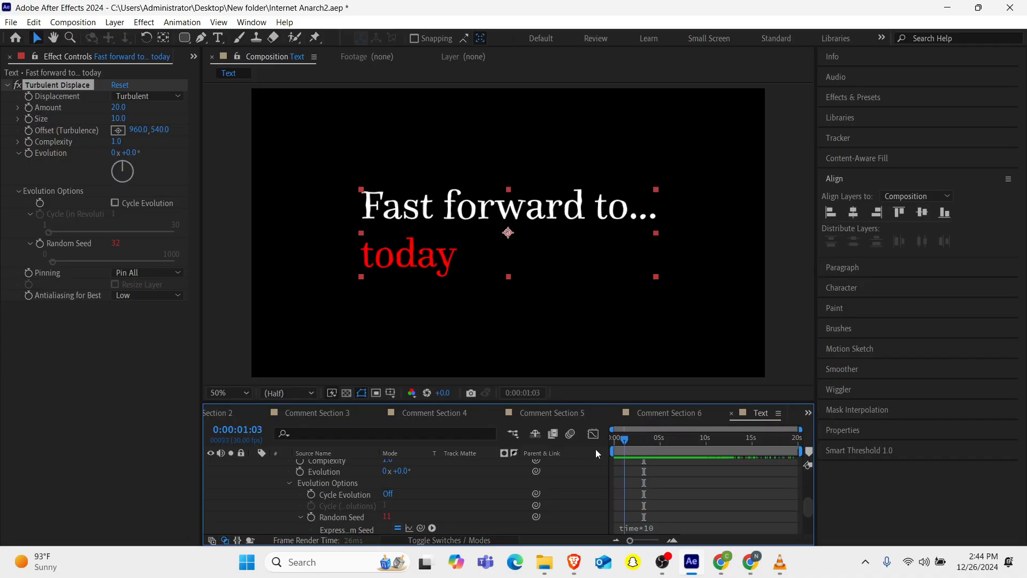
pyautogui.press('Home')
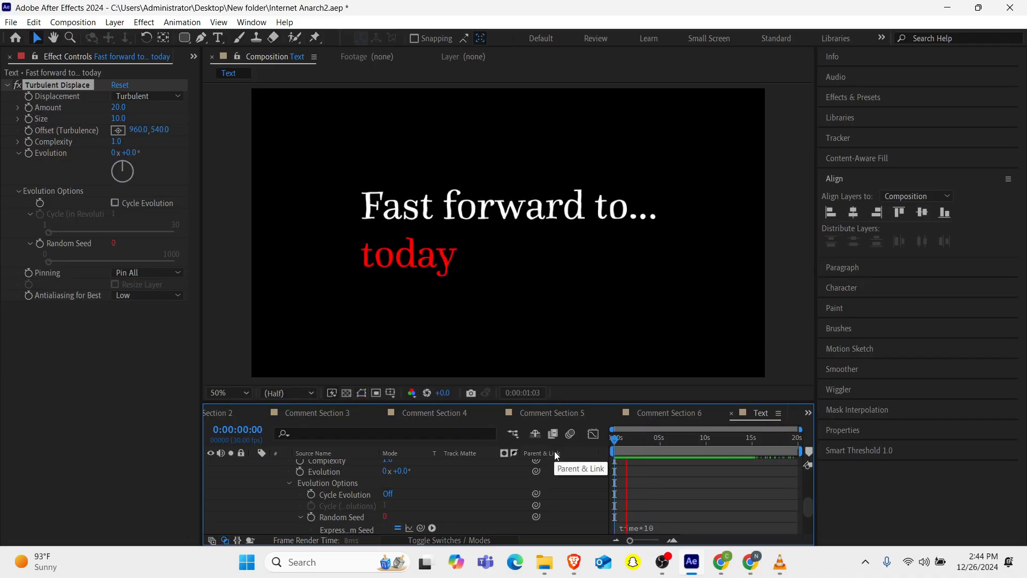
pyautogui.press('space')
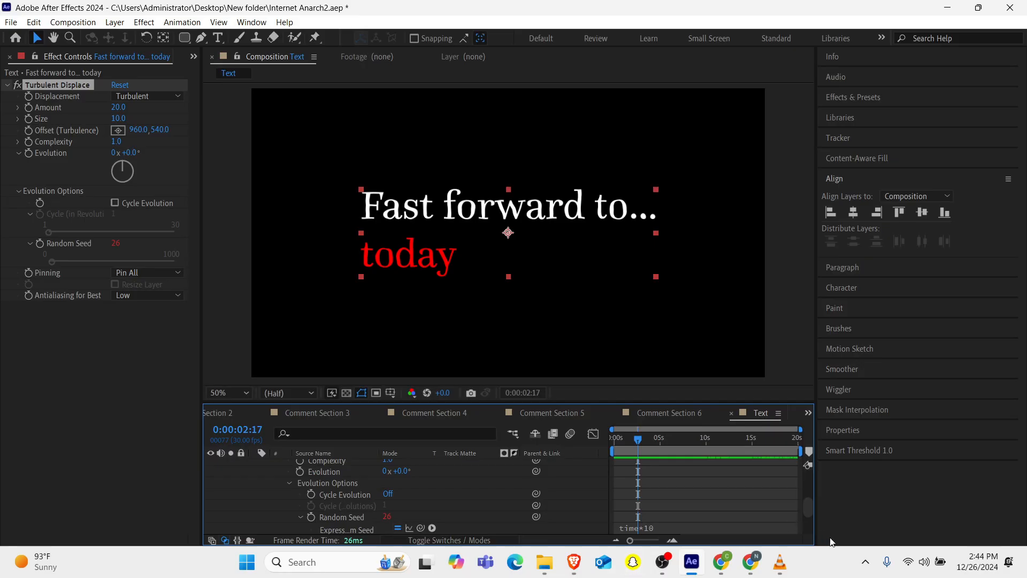
pyautogui.moveTo(780, 562)
pyautogui.moveTo(760, 445)
# Apply the Deep Glow effect to the title text layer.
pyautogui.scroll(4, 313, 509)
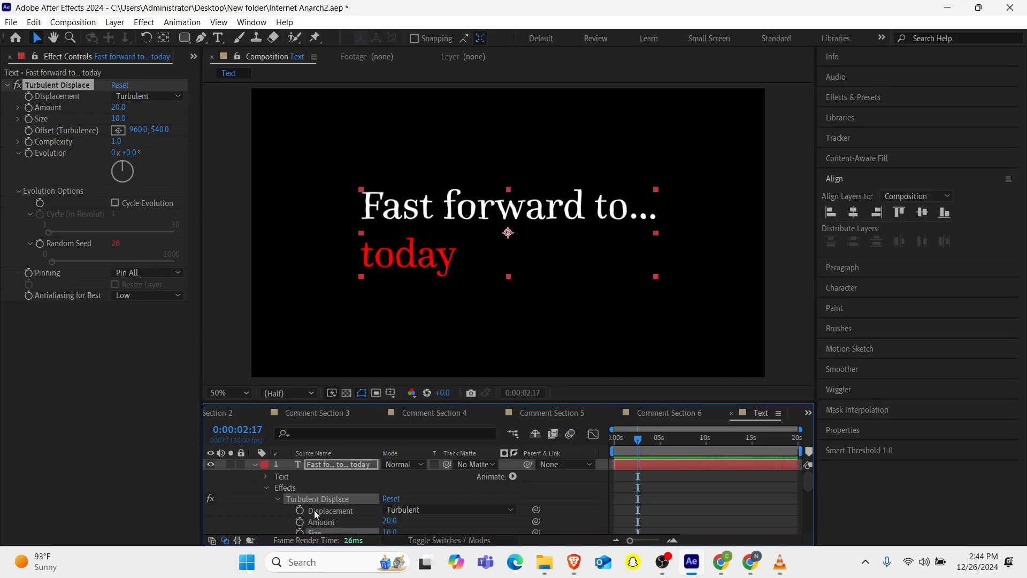
pyautogui.click(310, 464)
pyautogui.hotkey('ctrl', 'space')
pyautogui.write('dewe')
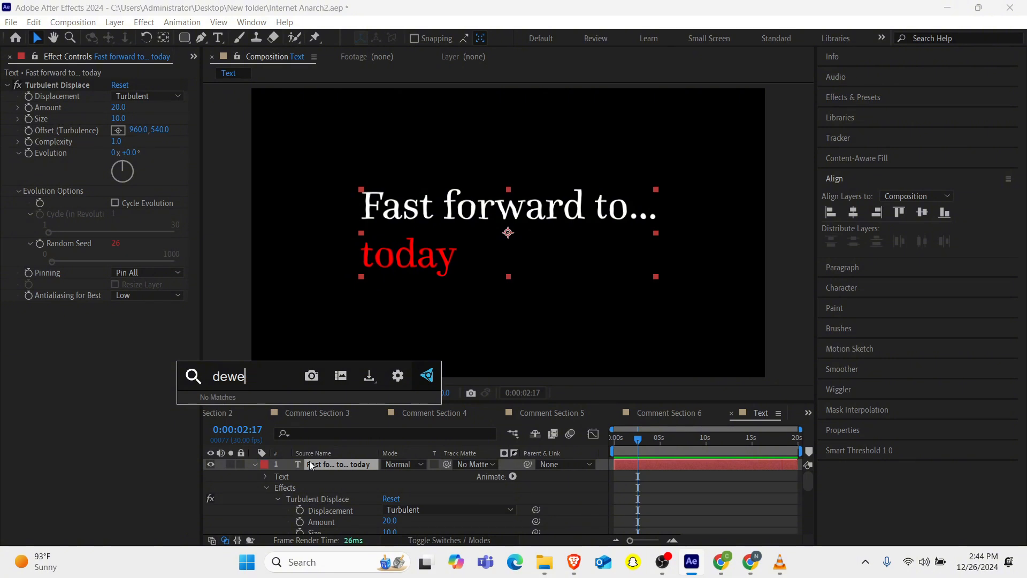
pyautogui.press('BackSpace')
pyautogui.press('BackSpace')
pyautogui.write('ep')
pyautogui.press('Return')
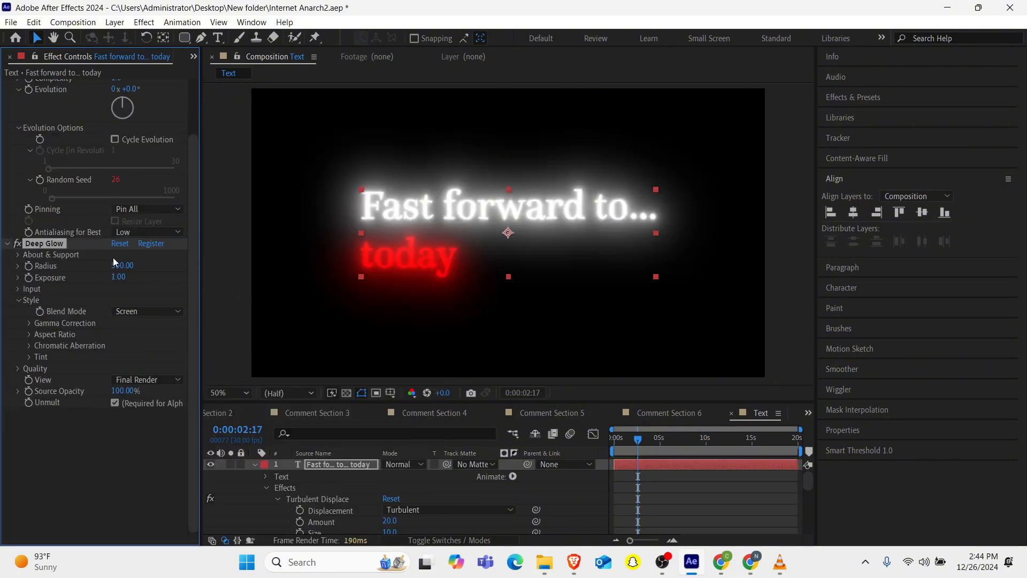
# Set the Deep Glow Radius to 100 and Exposure to 0.3.
pyautogui.click(124, 266)
pyautogui.write('100')
pyautogui.press('Return')
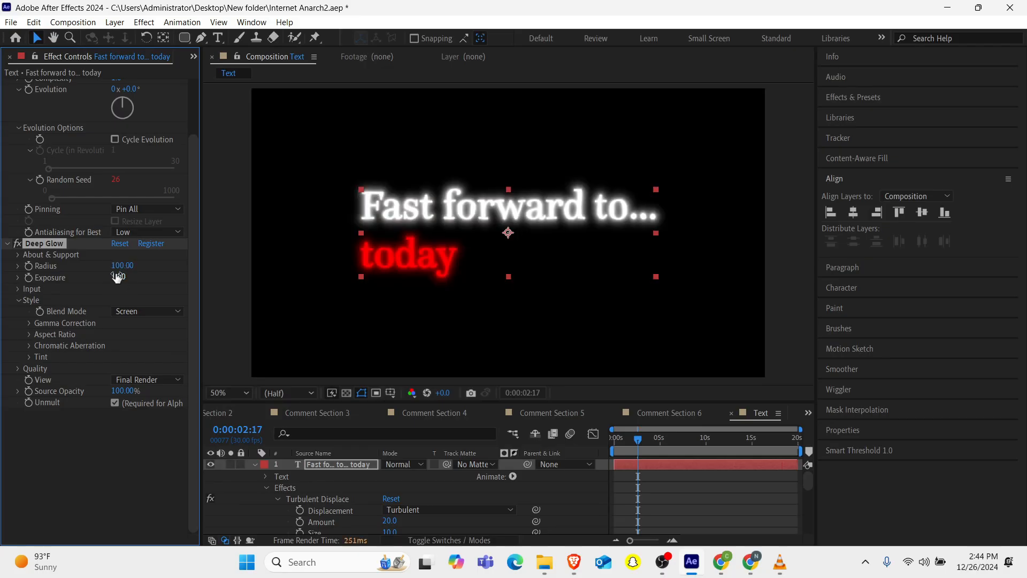
pyautogui.moveTo(117, 277); pyautogui.dragTo(71, 280)
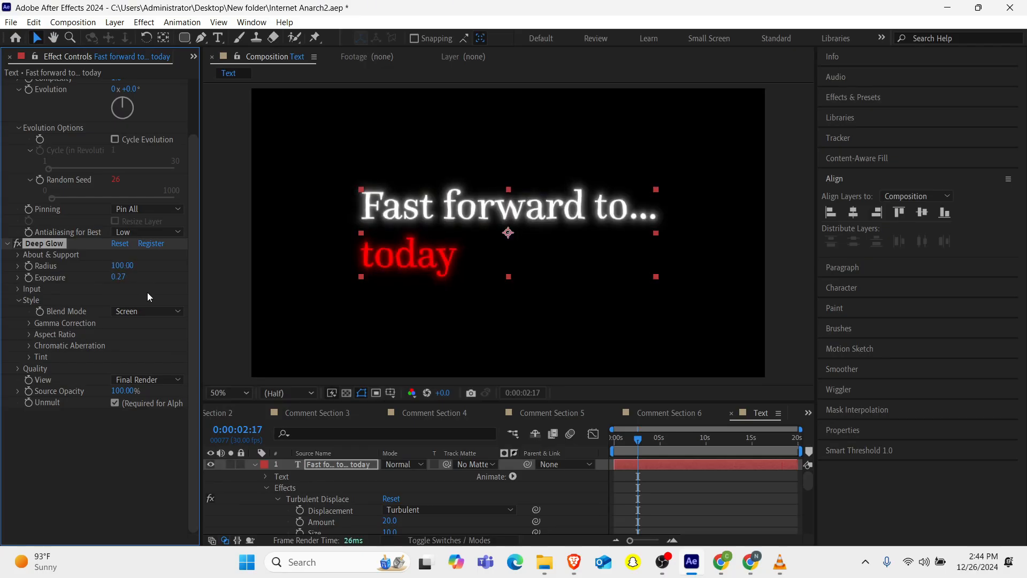
pyautogui.click(123, 277)
pyautogui.write('0.3')
pyautogui.press('Return')
# Open Animation Composer 3 and apply an Overshoot In preset from Starter Presets' text-layer transitions to the title.
pyautogui.click(191, 58)
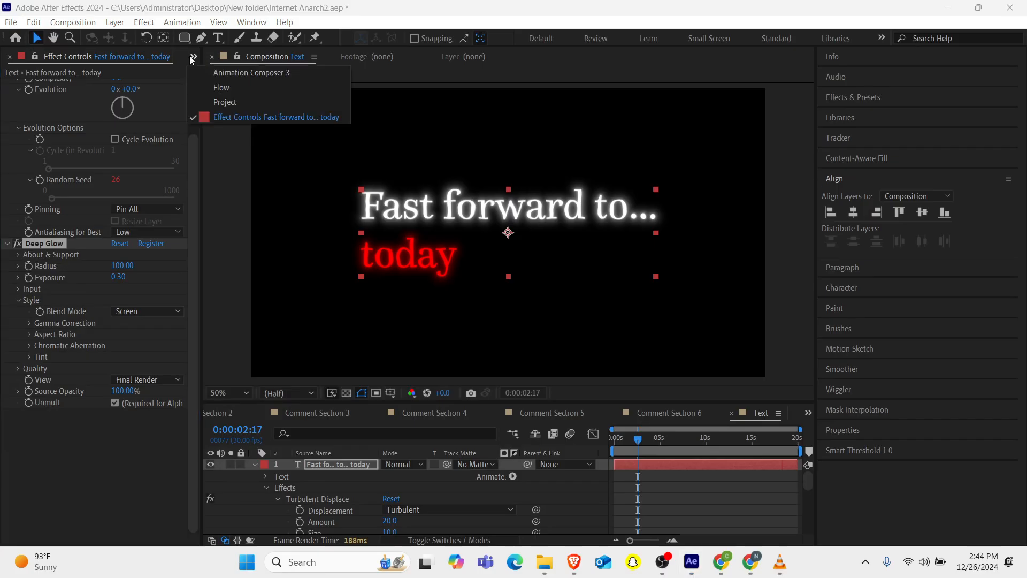
pyautogui.click(257, 73)
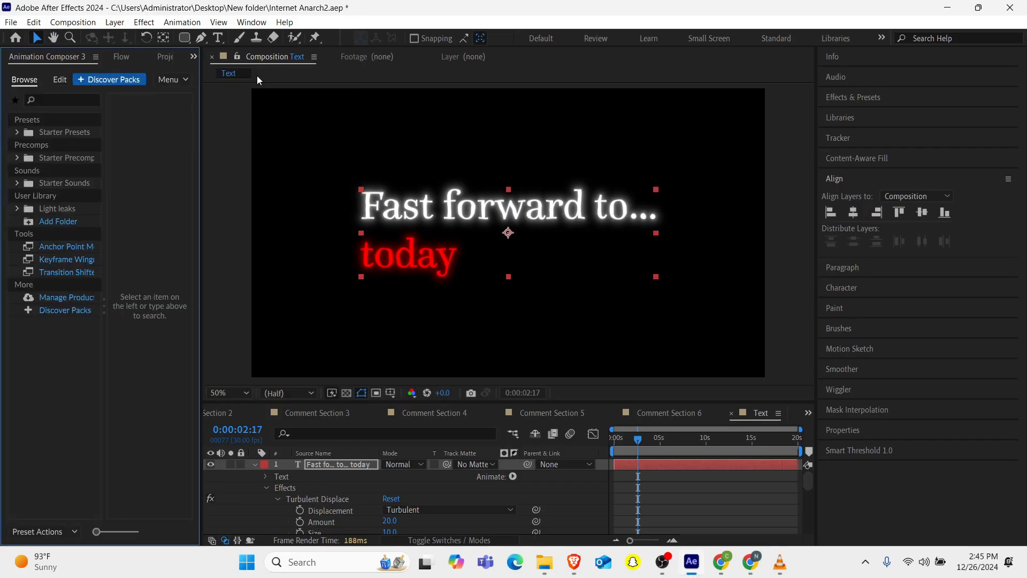
pyautogui.click(18, 134)
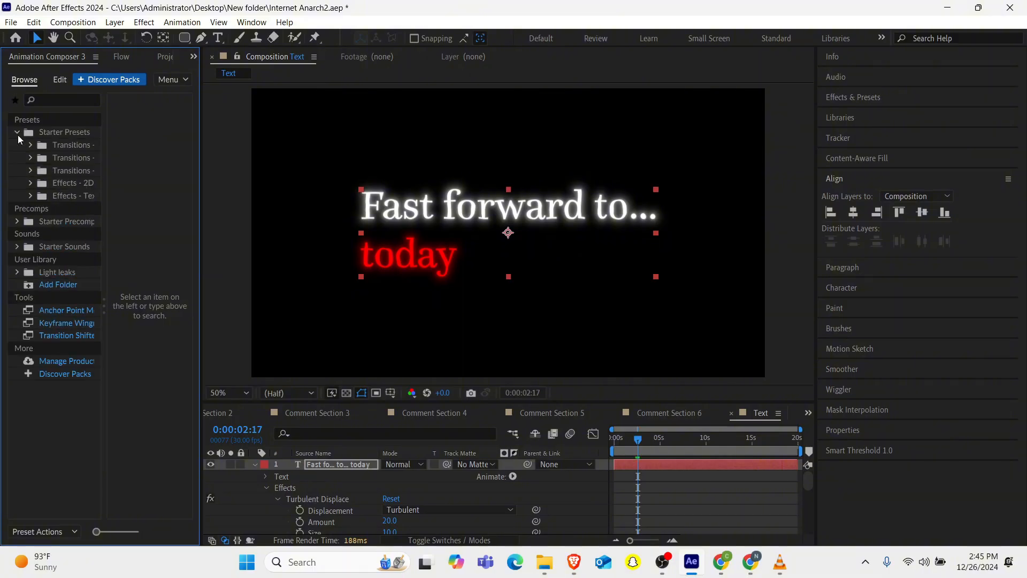
pyautogui.click(65, 169)
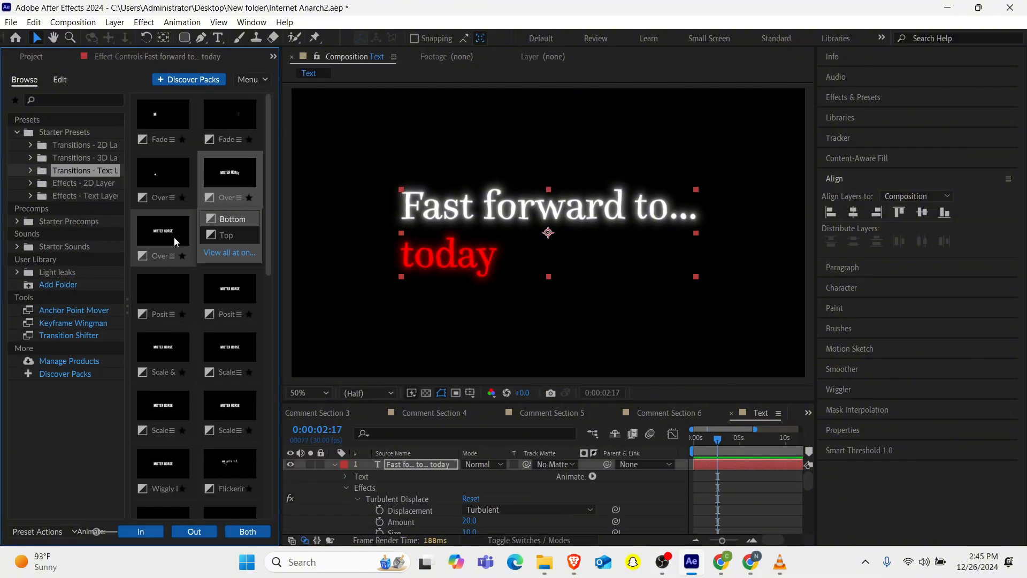
pyautogui.moveTo(174, 237)
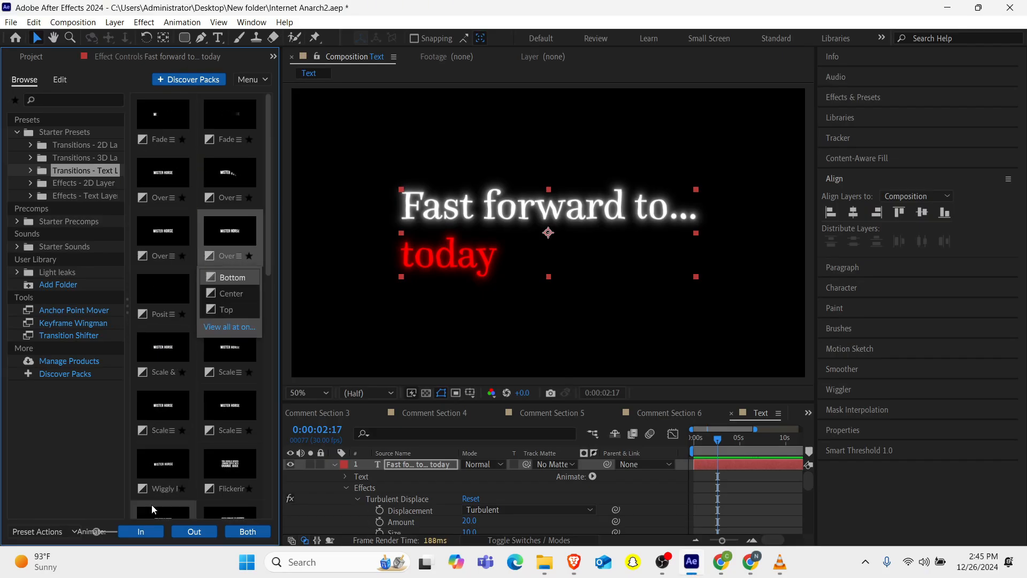
pyautogui.click(154, 528)
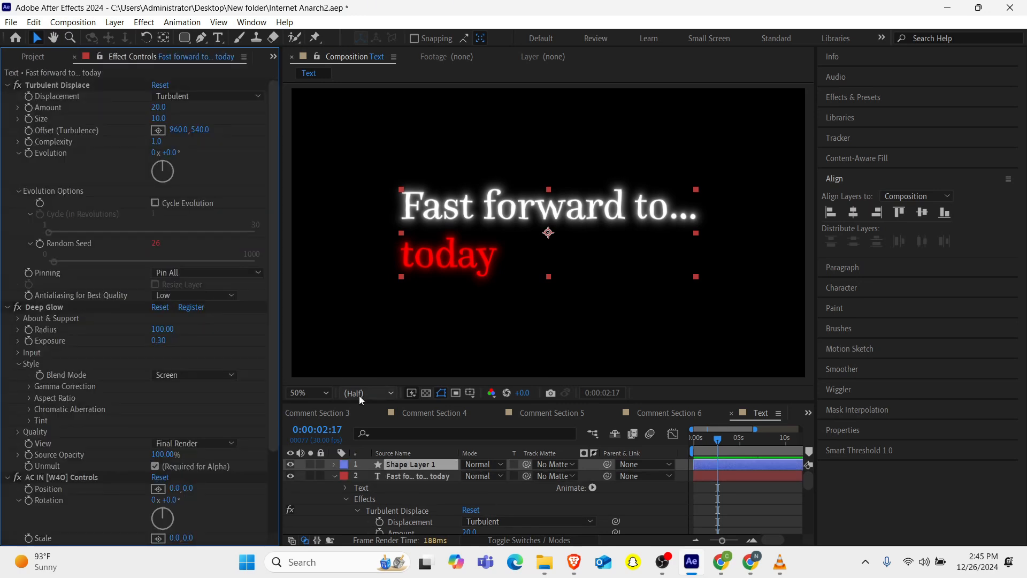
# Centre the title's paragraph alignment and align the text layer horizontally to the composition.
pyautogui.scroll(2, 419, 487)
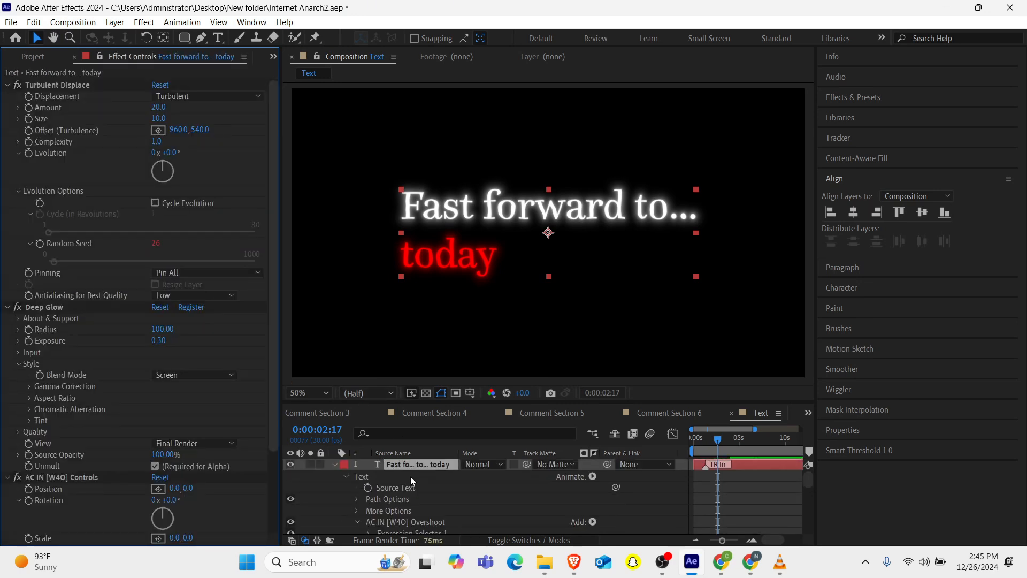
pyautogui.click(401, 464)
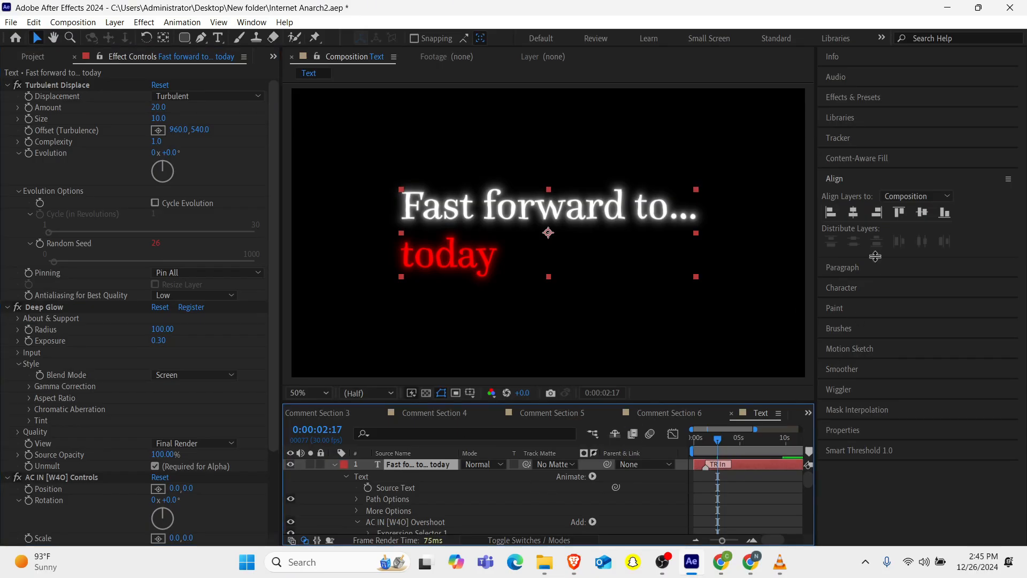
pyautogui.click(854, 266)
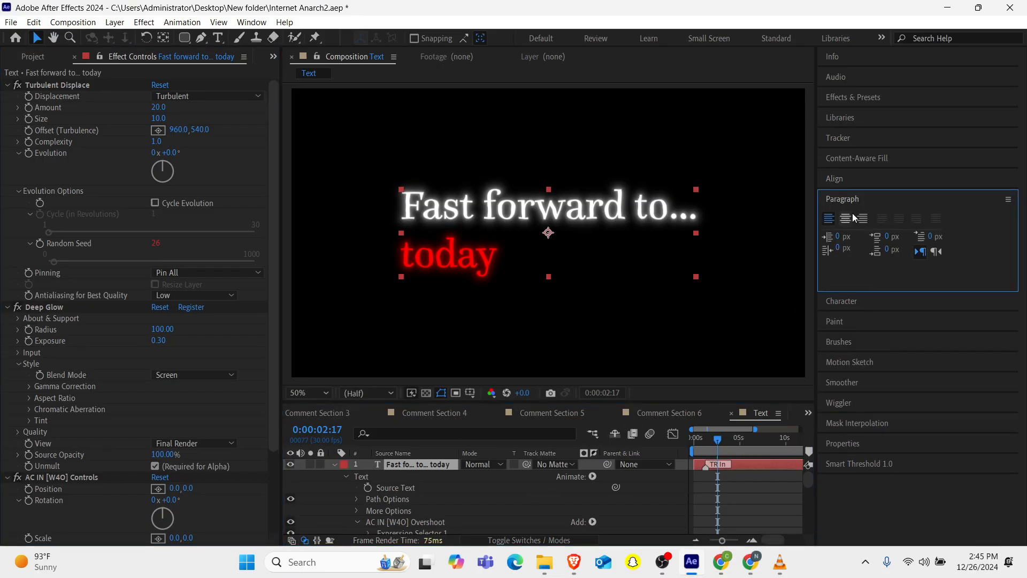
pyautogui.click(846, 219)
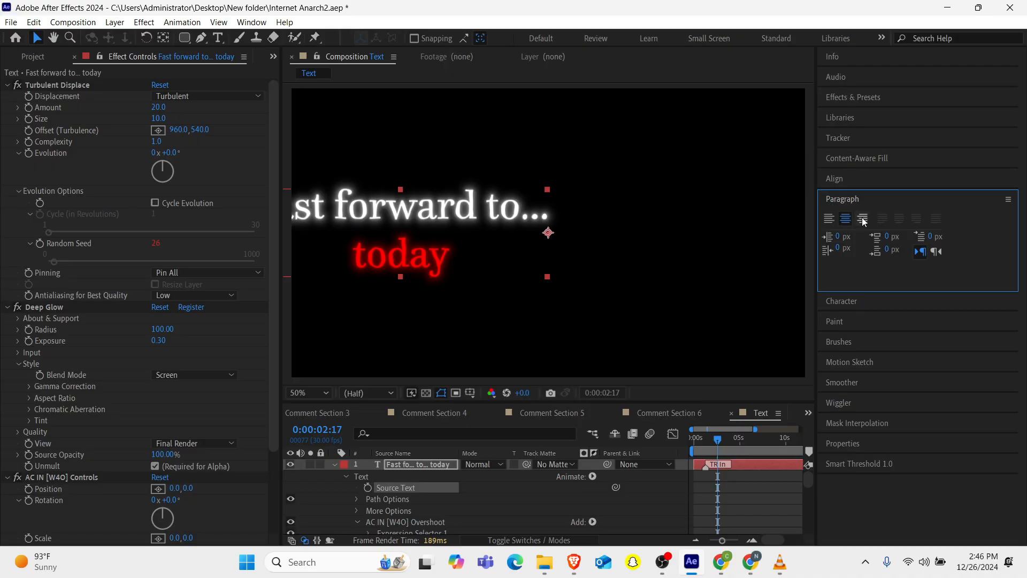
pyautogui.click(845, 175)
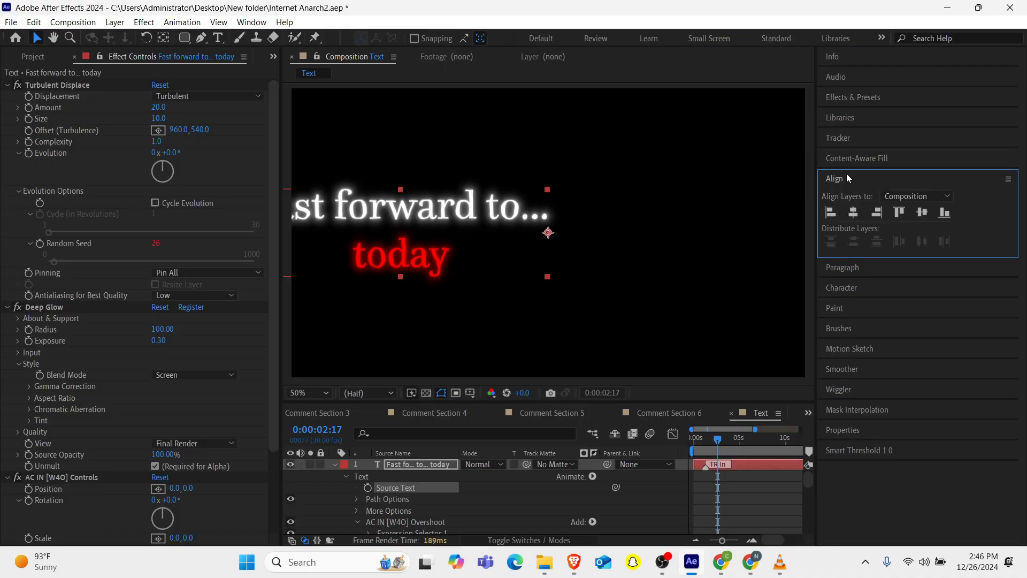
pyautogui.click(855, 214)
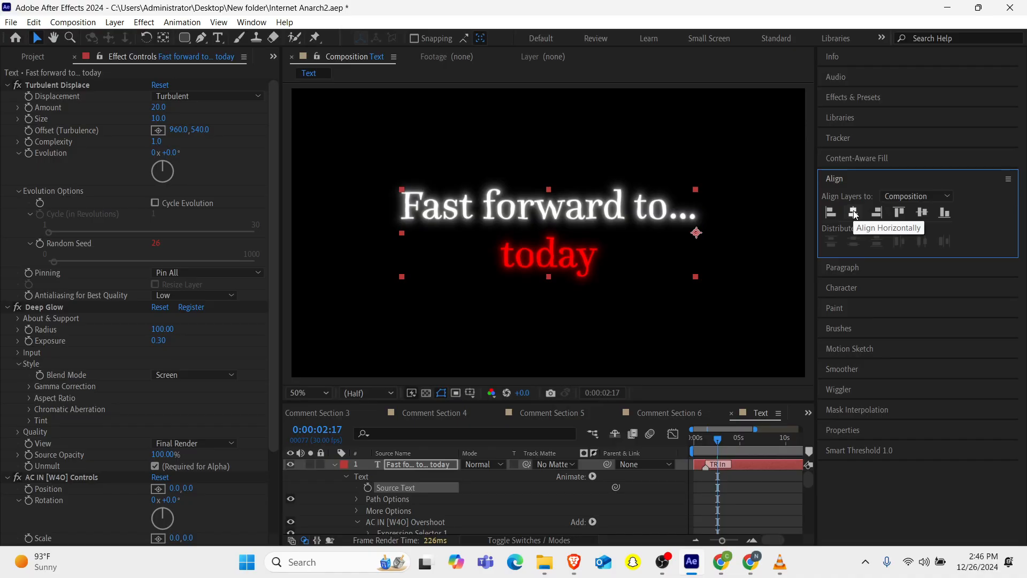
# Centre the title layer's anchor point on its text content with the Pan Behind tool.
pyautogui.click(164, 39)
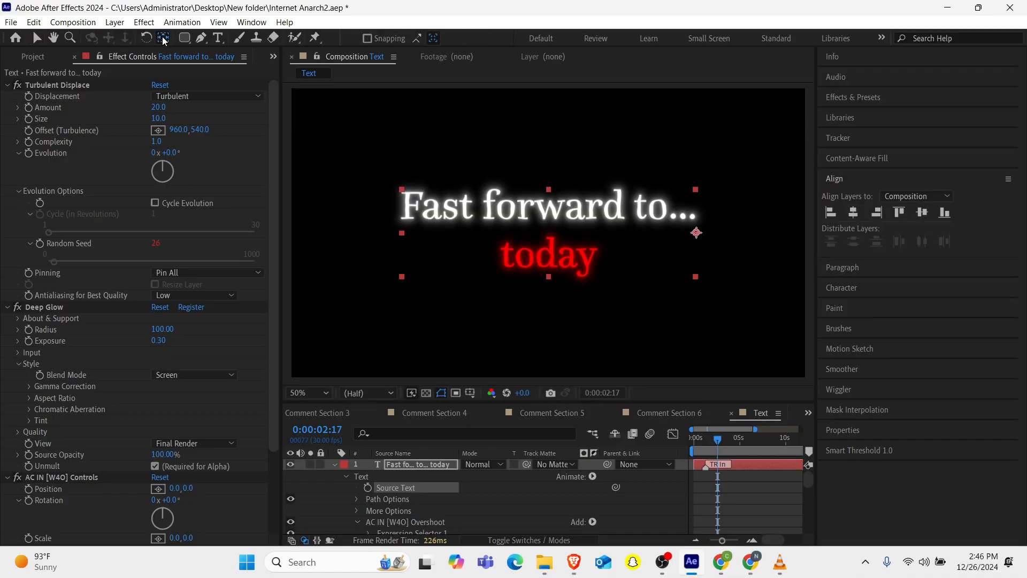
pyautogui.hotkey('ctrl', 'alt', 'Home')
# Preview the centred title animation from near the start of the timeline.
pyautogui.moveTo(729, 440); pyautogui.dragTo(662, 444)
pyautogui.press('space')
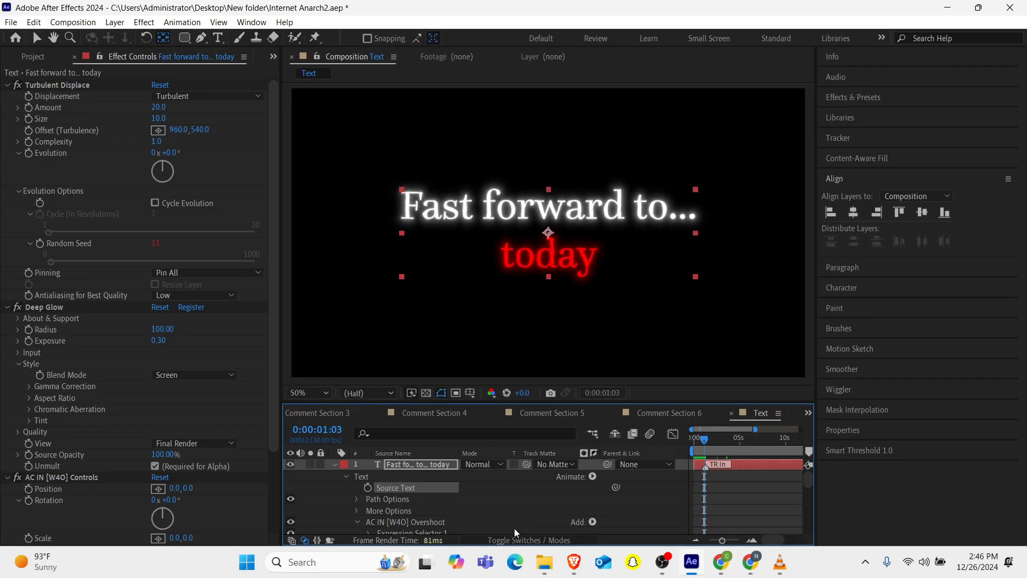
pyautogui.click(335, 465)
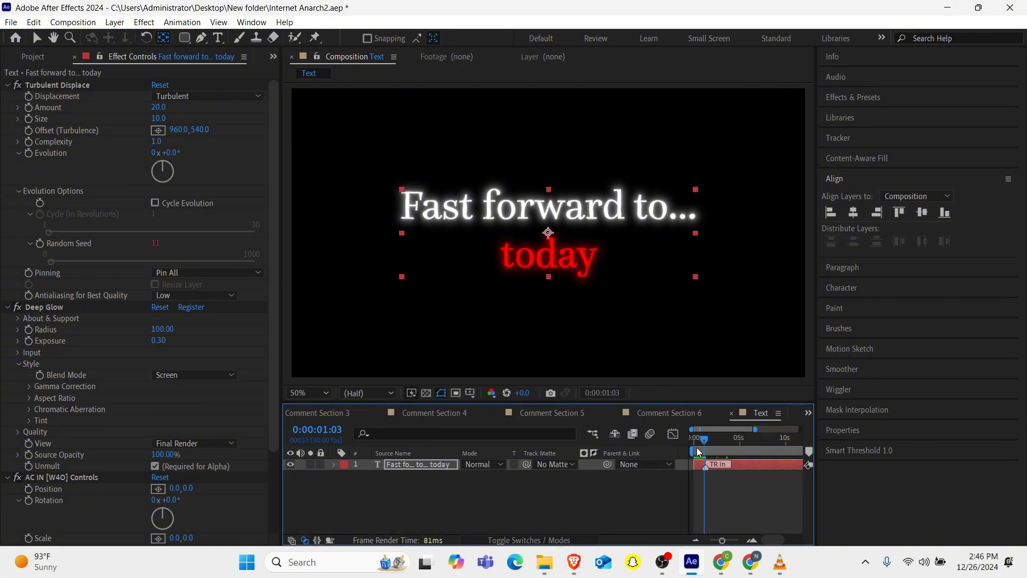
pyautogui.press('space')
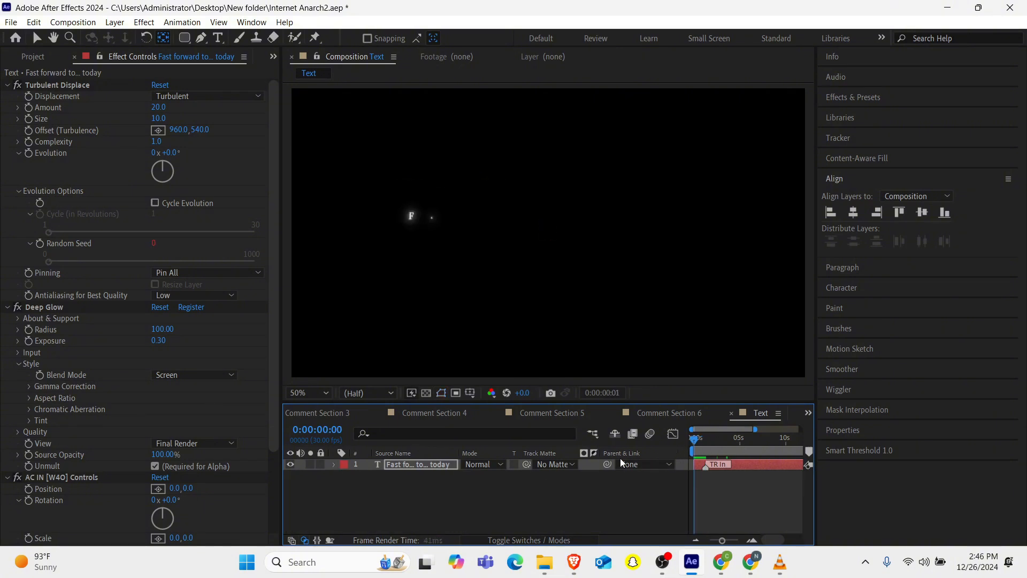
pyautogui.press('space')
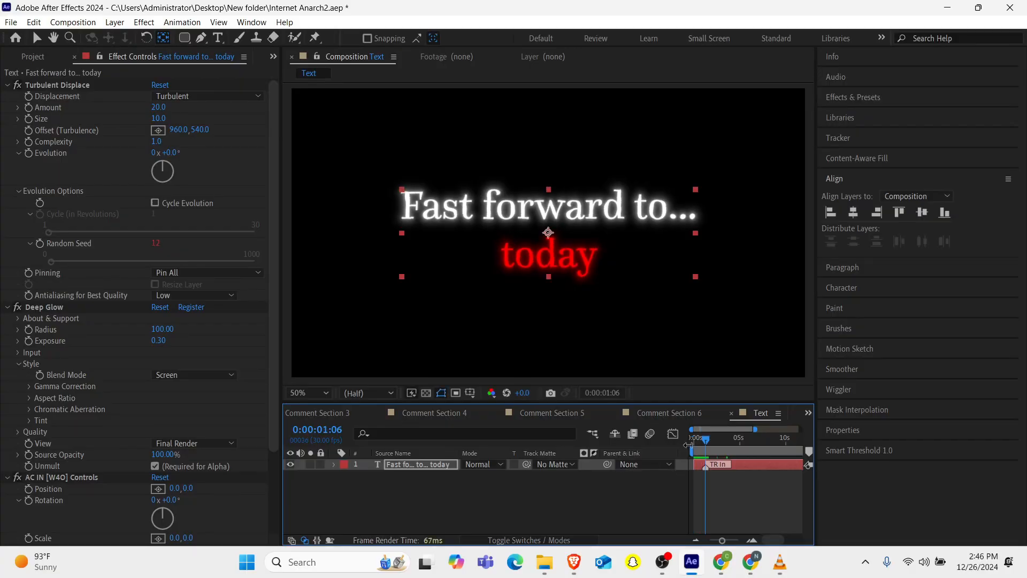
pyautogui.press('space')
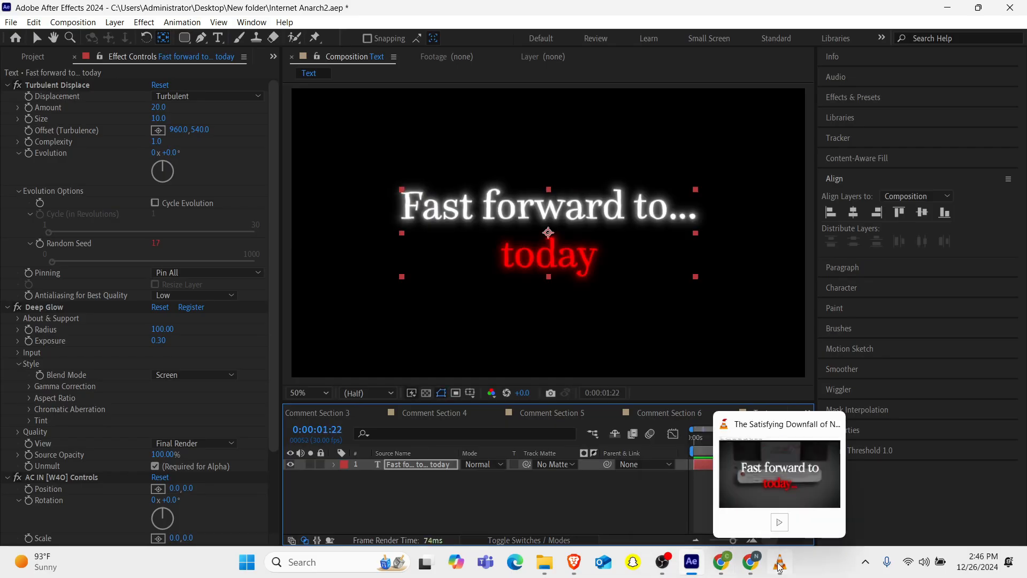
# Edit the title text so the ellipsis follows "today", reading "Fast forward to today...".
pyautogui.moveTo(774, 472)
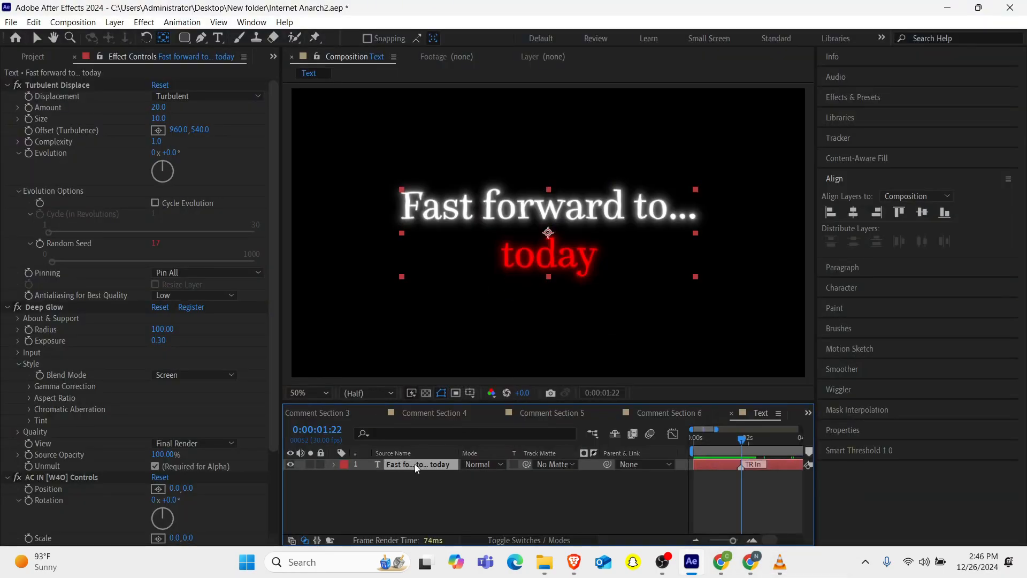
pyautogui.doubleClick(415, 464)
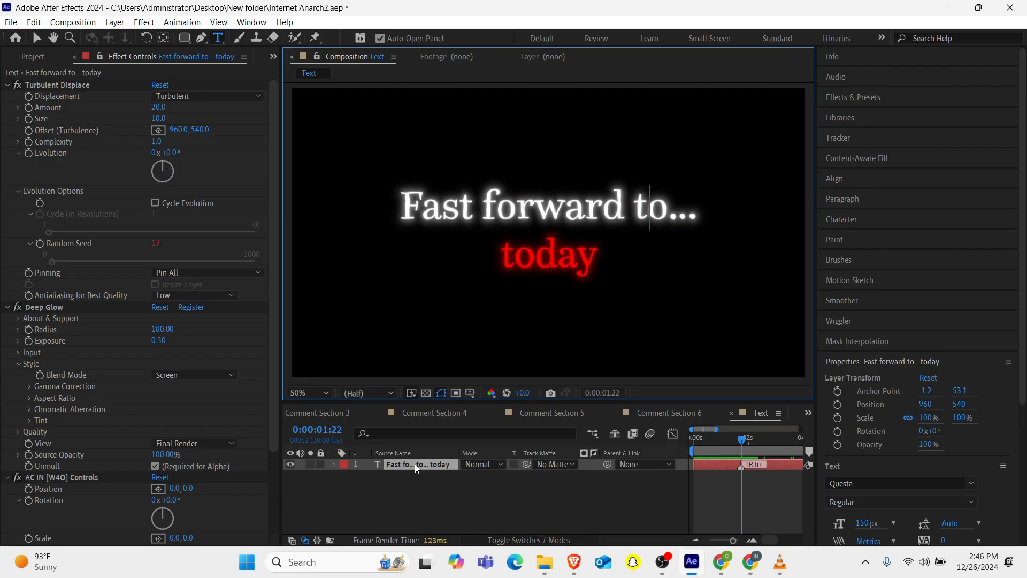
pyautogui.press('Right')
pyautogui.press('Right')
pyautogui.press('Right')
pyautogui.press('Right')
pyautogui.press('BackSpace')
pyautogui.press('BackSpace')
pyautogui.press('BackSpace')
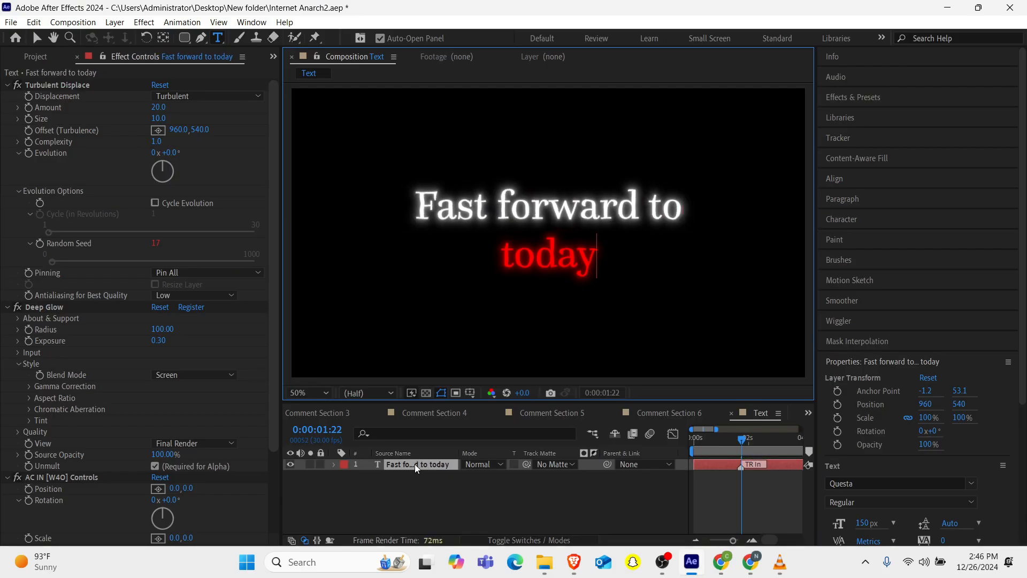
pyautogui.write('...')
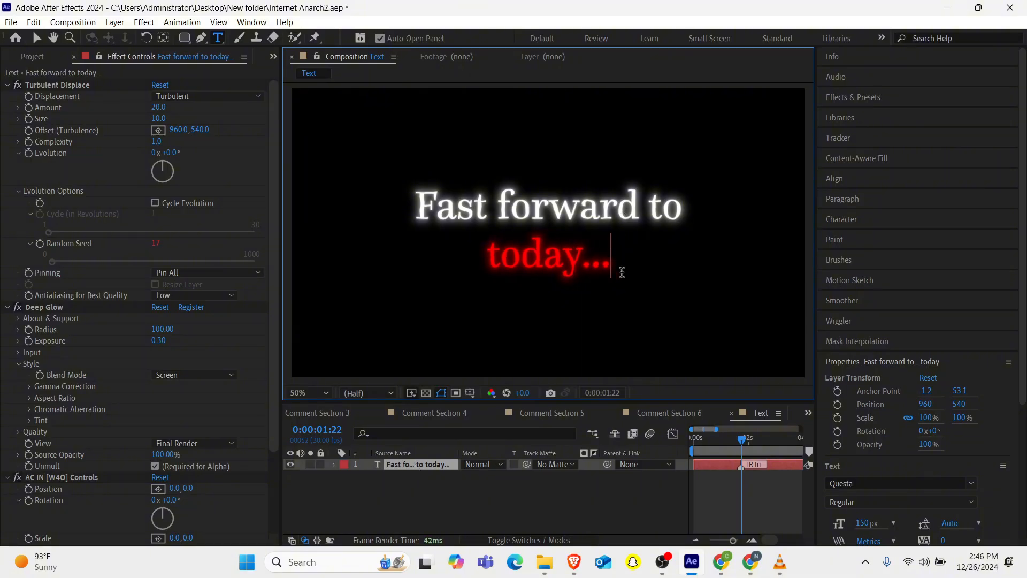
pyautogui.moveTo(779, 562)
pyautogui.moveTo(803, 460)
pyautogui.click(425, 507)
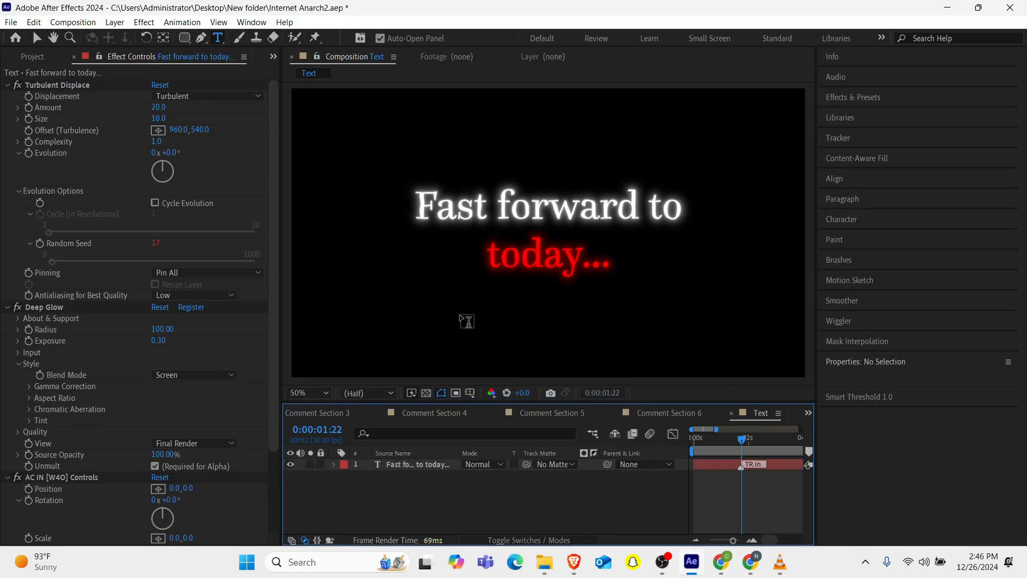
pyautogui.press('v')
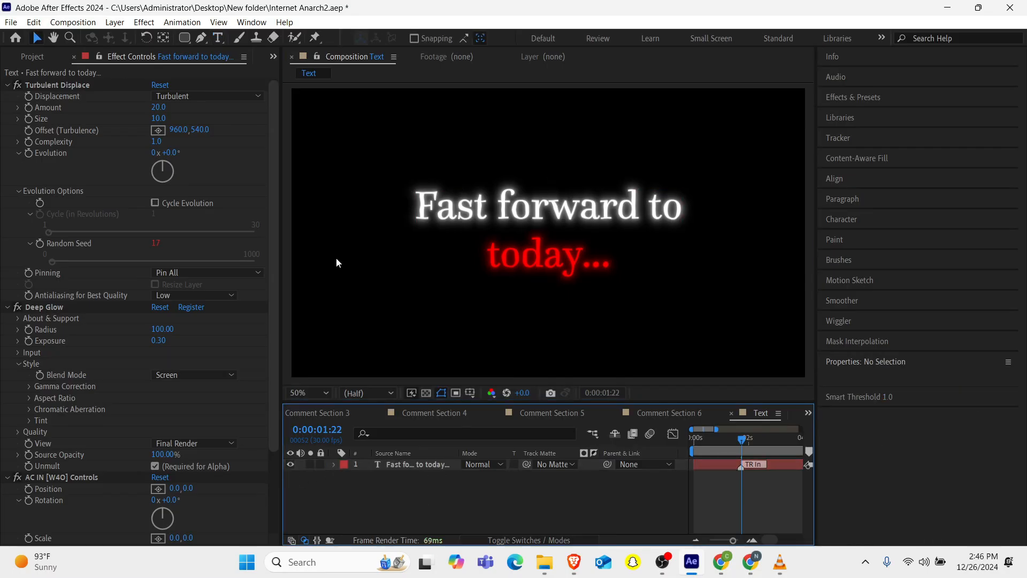
# Switch to the Project panel and open the Main composition.
pyautogui.click(278, 56)
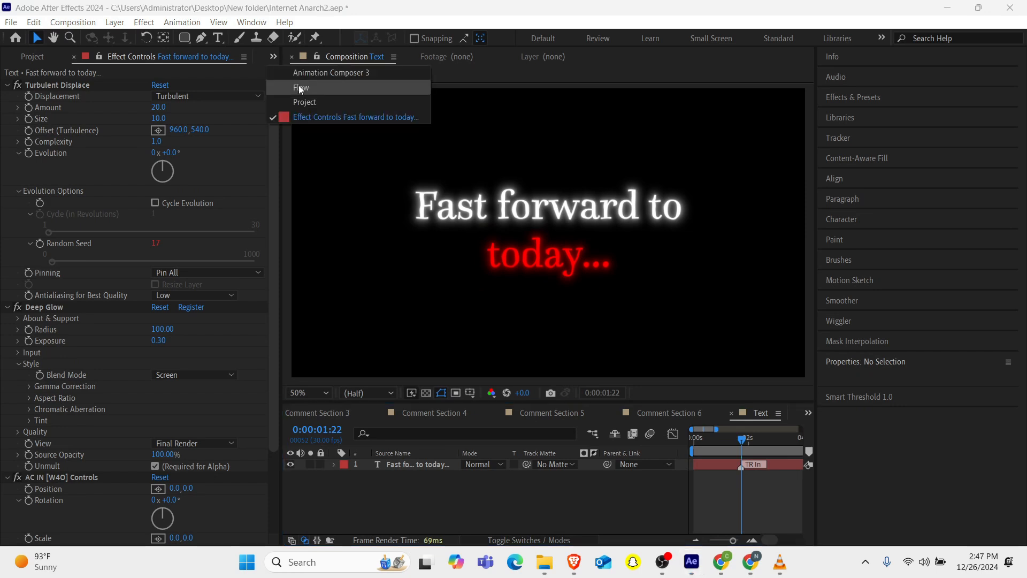
pyautogui.click(304, 100)
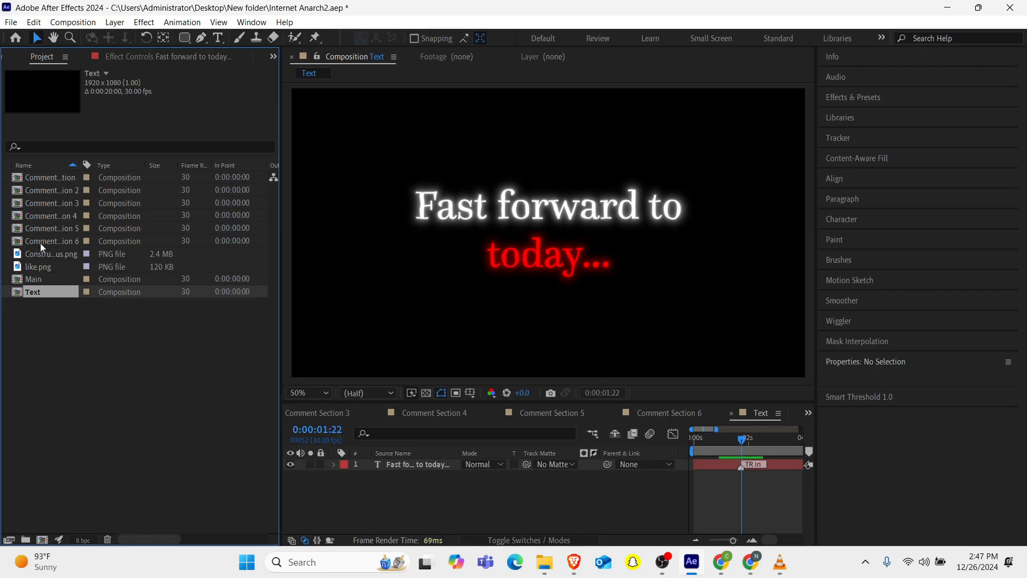
pyautogui.doubleClick(32, 280)
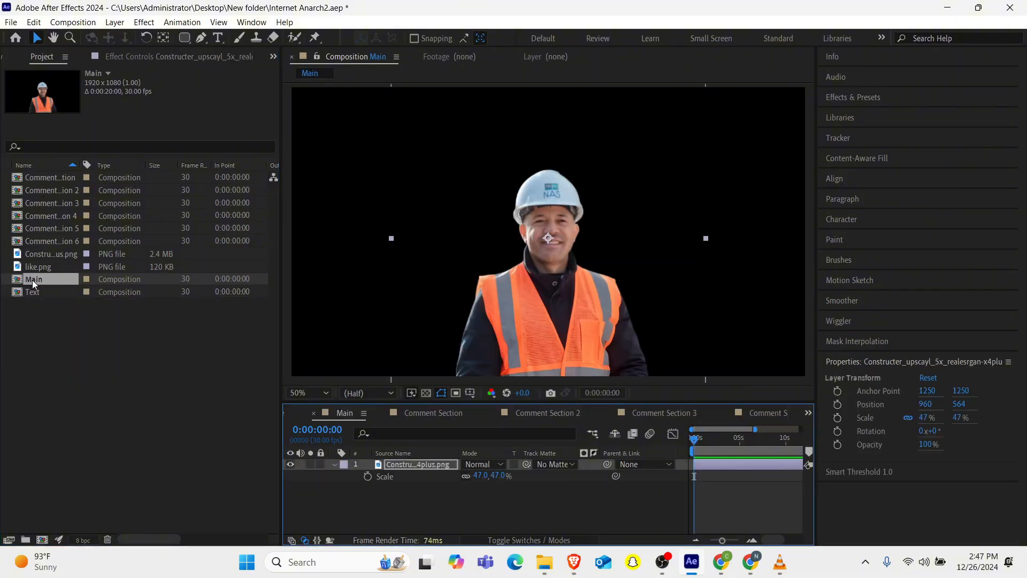
# Zoom out the Main composition view and inspect the image layer's transform properties.
pyautogui.scroll(-3, 628, 245)
pyautogui.scroll(3, 628, 246)
pyautogui.scroll(-2, 628, 246)
pyautogui.scroll(1, 628, 245)
pyautogui.scroll(-1, 628, 246)
pyautogui.click(544, 257)
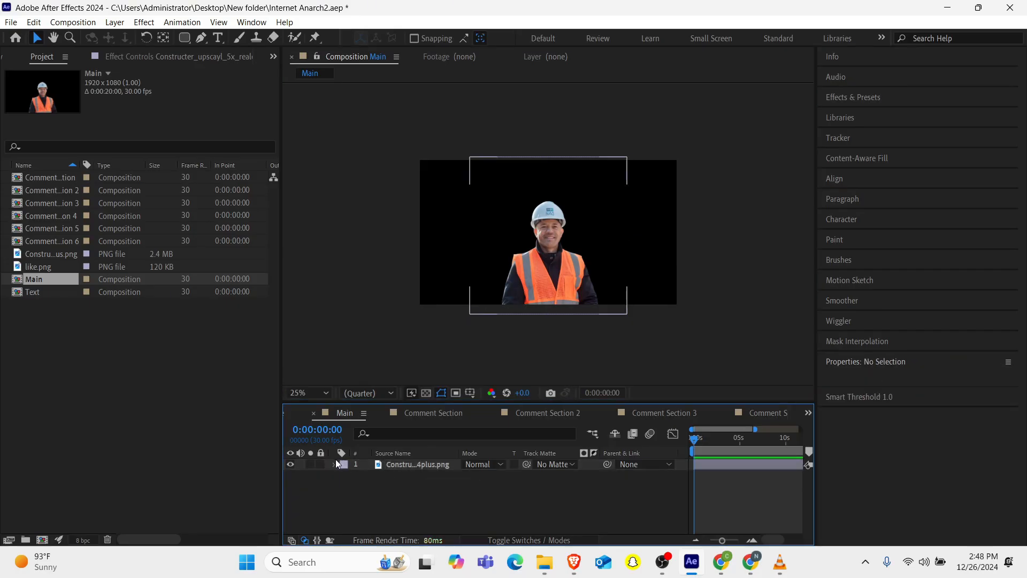
pyautogui.click(334, 464)
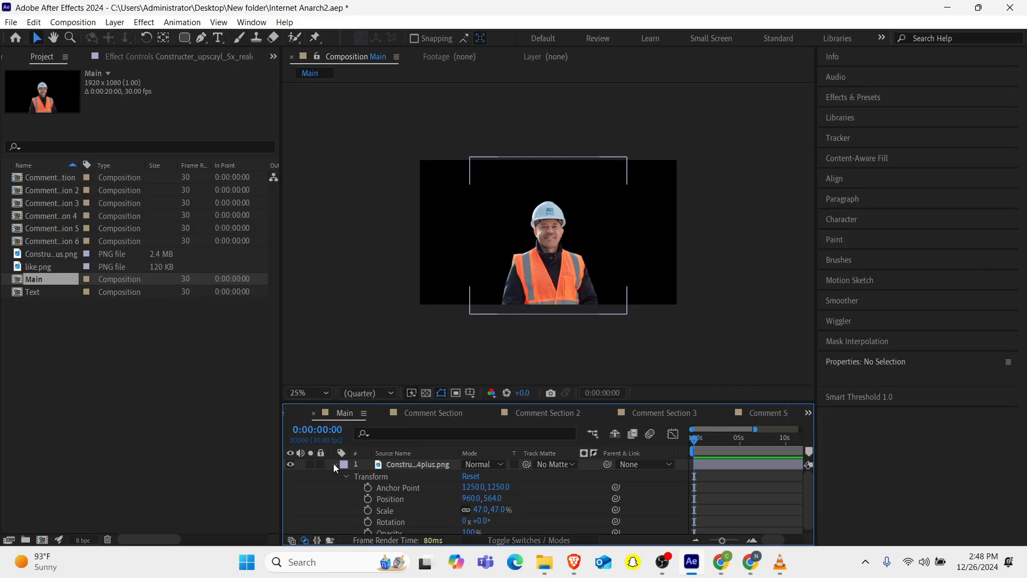
pyautogui.click(333, 464)
# Add a new Two-Node Camera with the 50mm preset to the Main composition.
pyautogui.rightClick(434, 480)
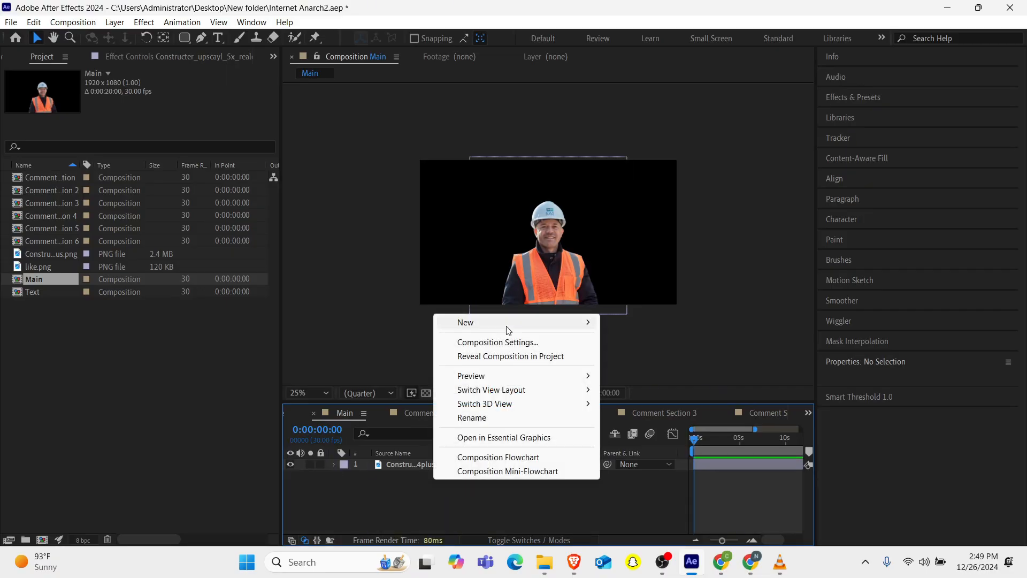
pyautogui.moveTo(508, 330)
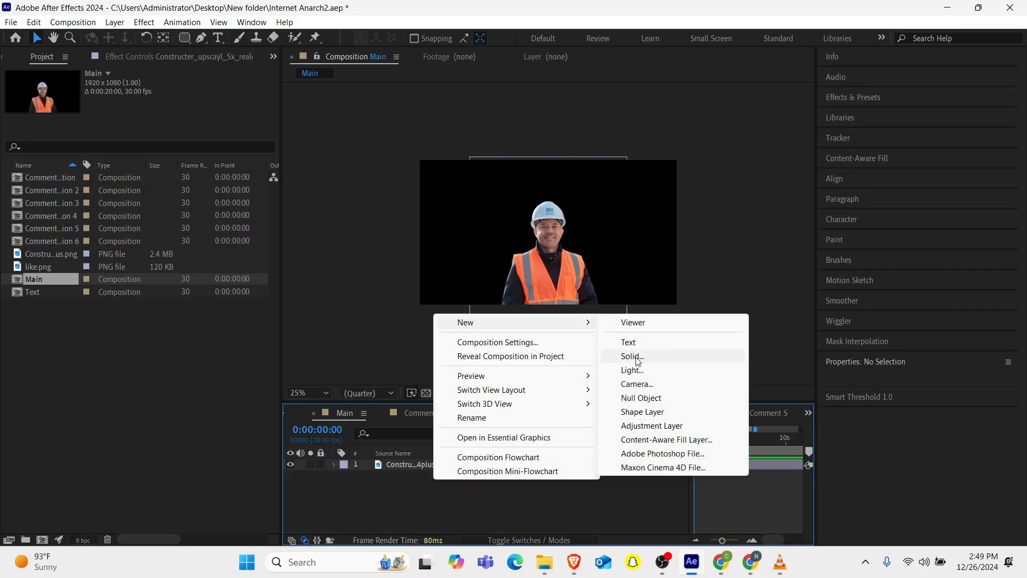
pyautogui.click(637, 384)
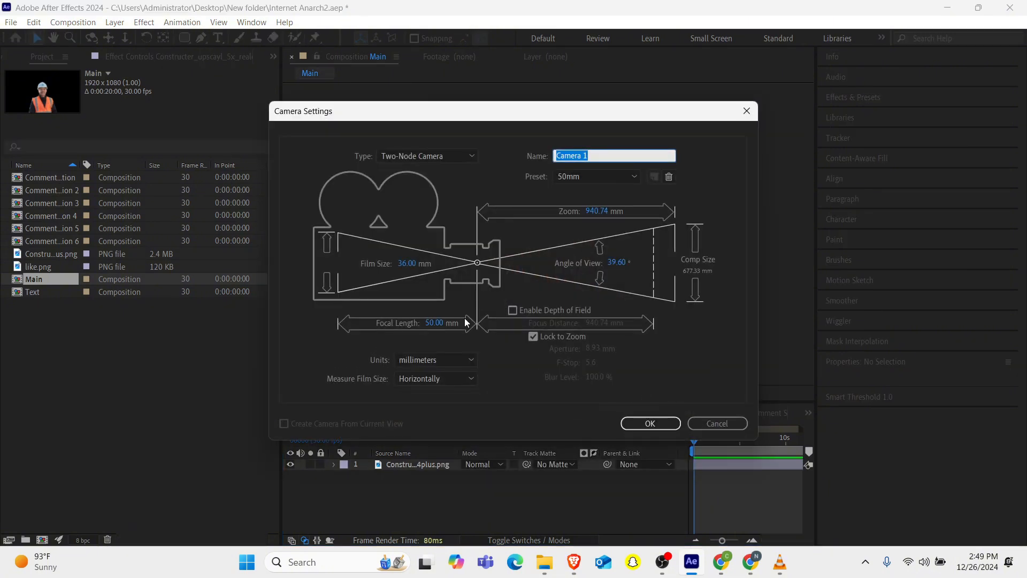
pyautogui.click(657, 428)
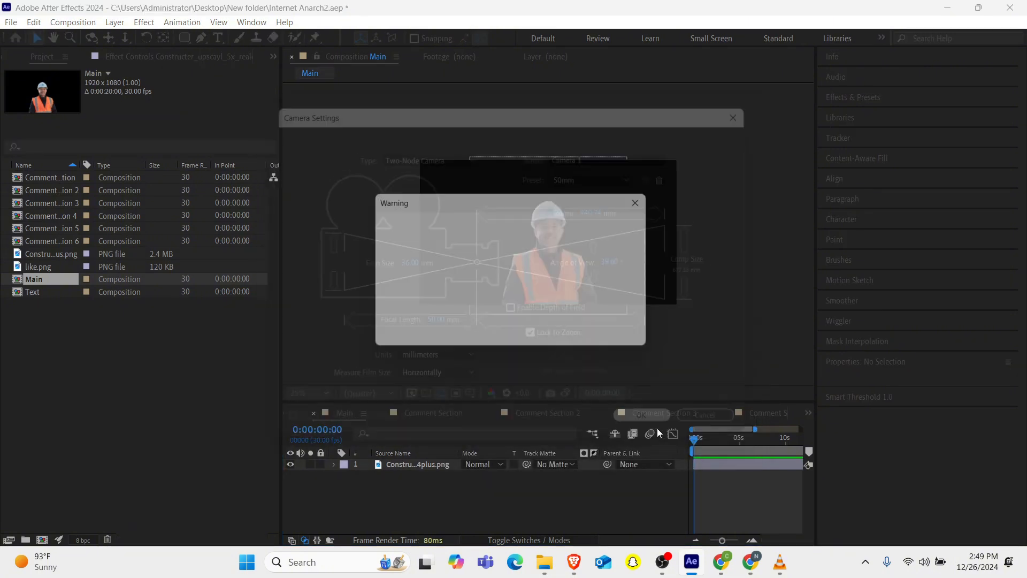
pyautogui.click(634, 335)
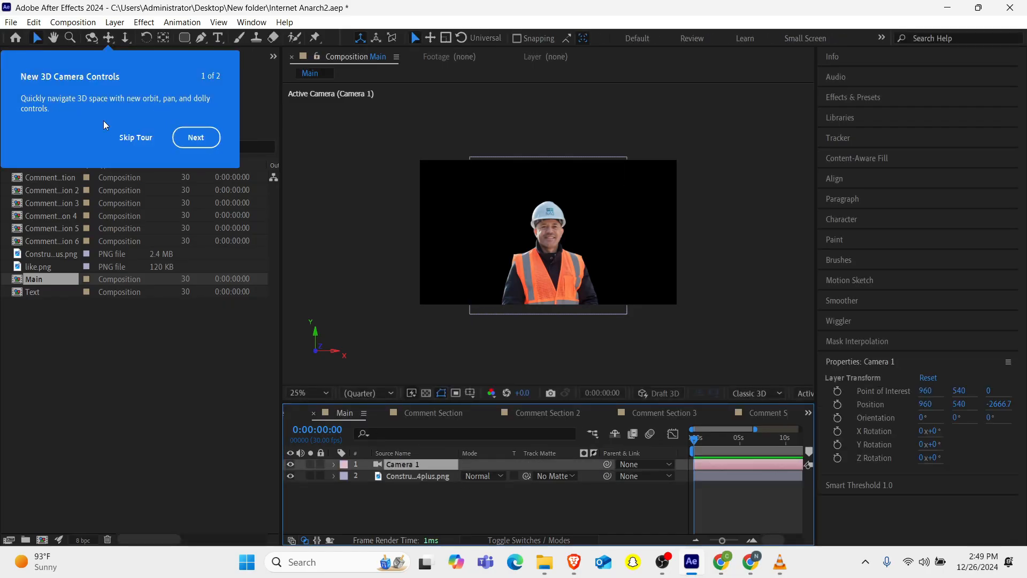
pyautogui.click(135, 138)
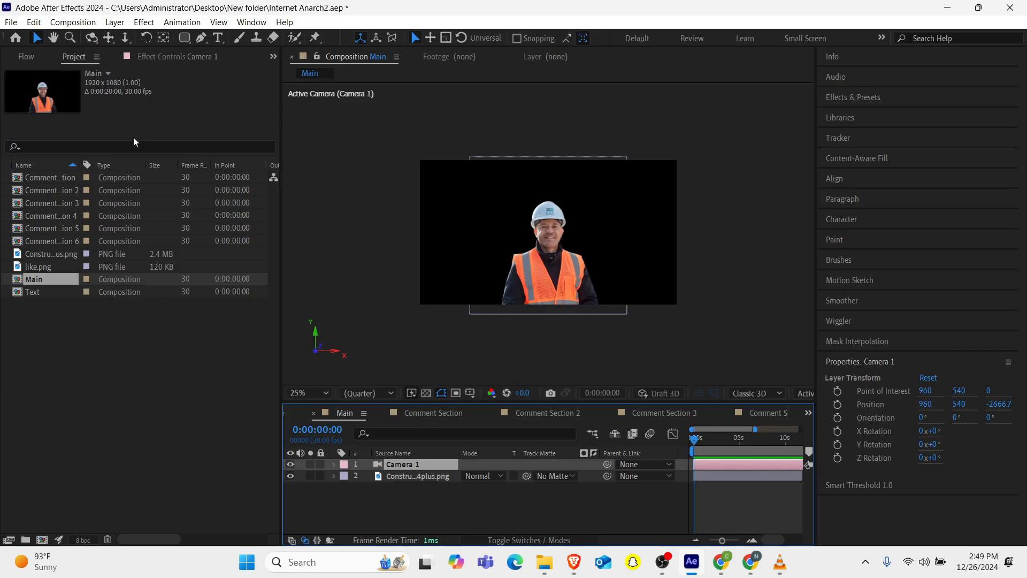
# Add all six Comment Section compositions to the Main composition timeline.
pyautogui.click(53, 178)
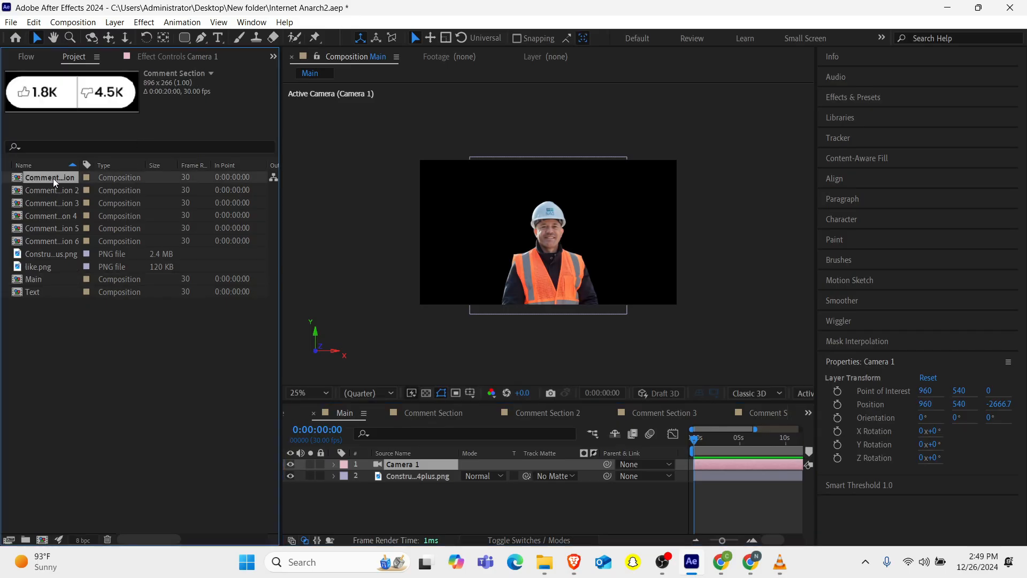
pyautogui.keyDown('shift'); pyautogui.click(46, 242); pyautogui.keyUp('shift')
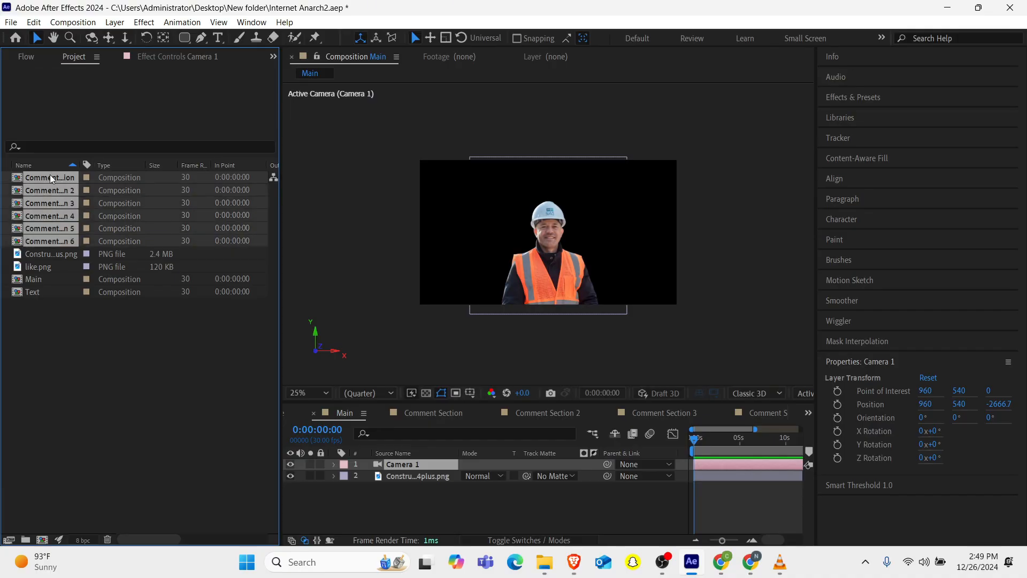
pyautogui.moveTo(50, 174); pyautogui.dragTo(371, 467)
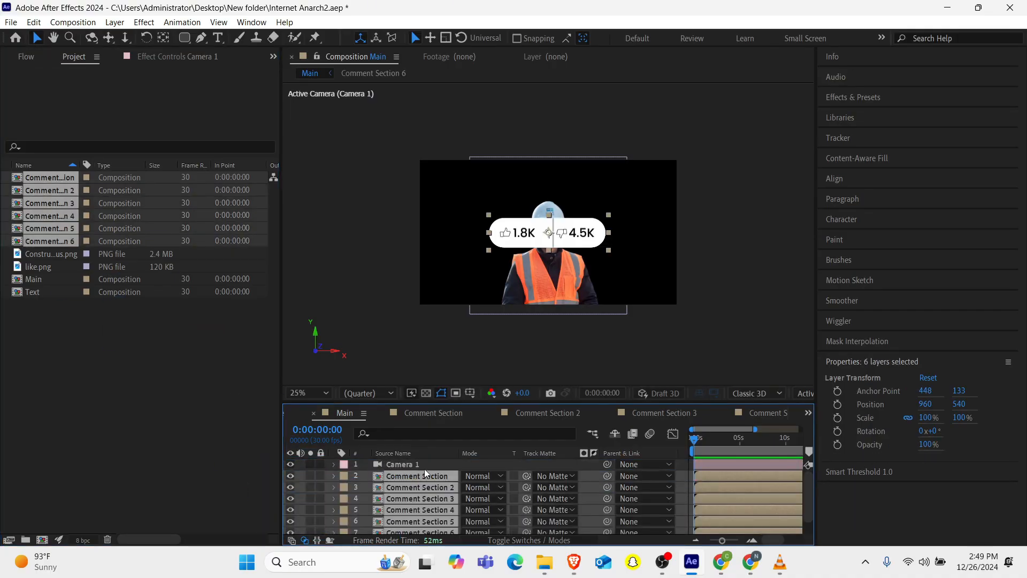
# Move the constructor image layer above the comment sections and switch the image and comment layers to 3D.
pyautogui.scroll(-2, 411, 518)
pyautogui.scroll(2, 442, 431)
pyautogui.scroll(-1, 432, 473)
pyautogui.moveTo(404, 528); pyautogui.dragTo(400, 469)
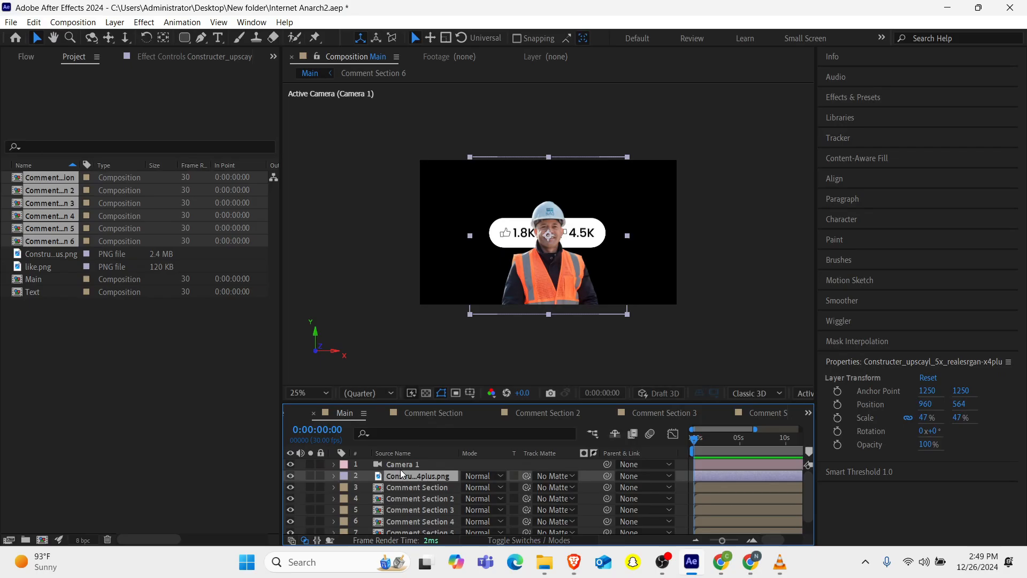
pyautogui.click(531, 541)
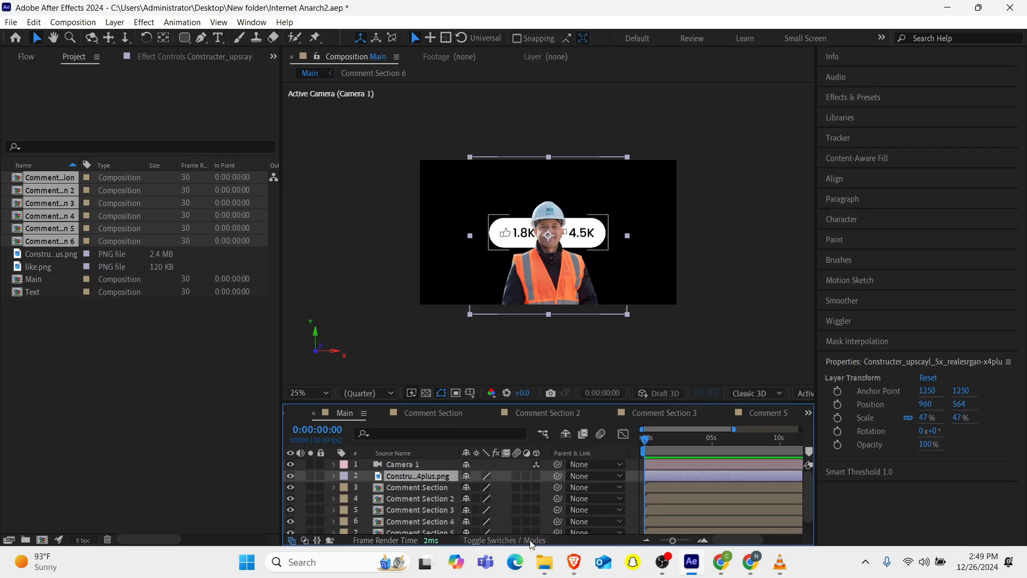
pyautogui.moveTo(536, 476); pyautogui.dragTo(537, 529)
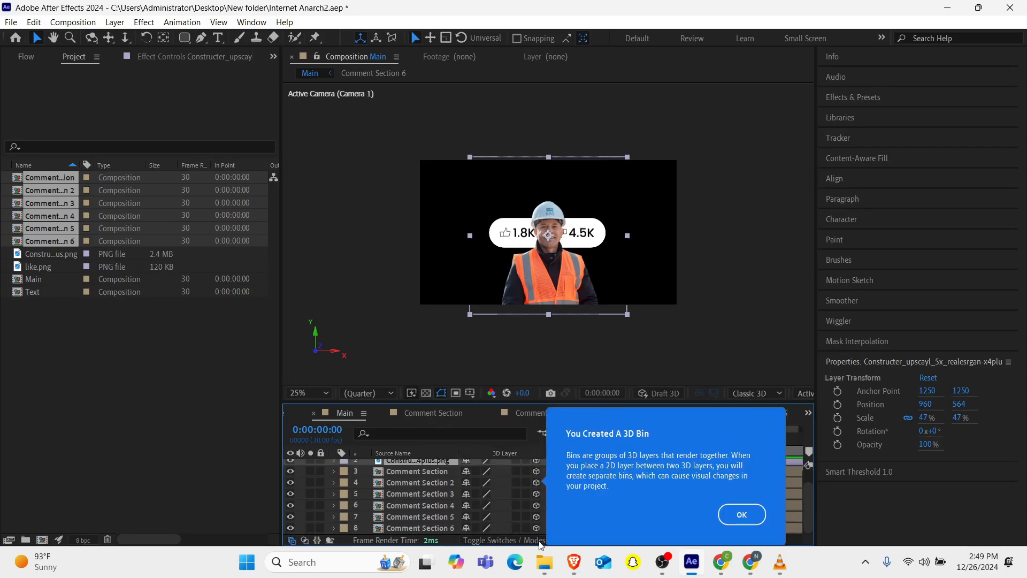
# Dismiss the 3D bin notice and widen the composition viewer panel.
pyautogui.click(739, 513)
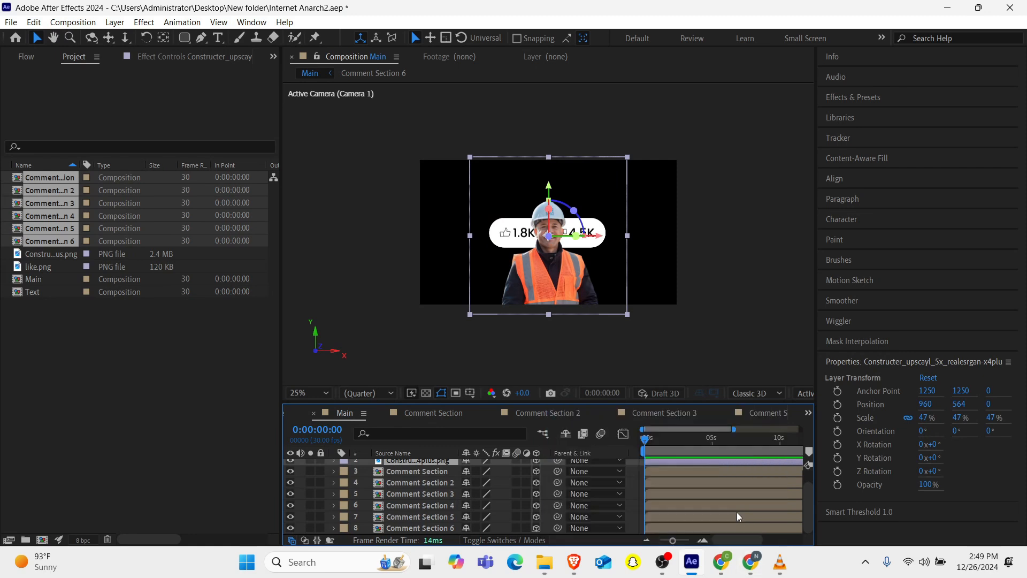
pyautogui.scroll(1, 455, 515)
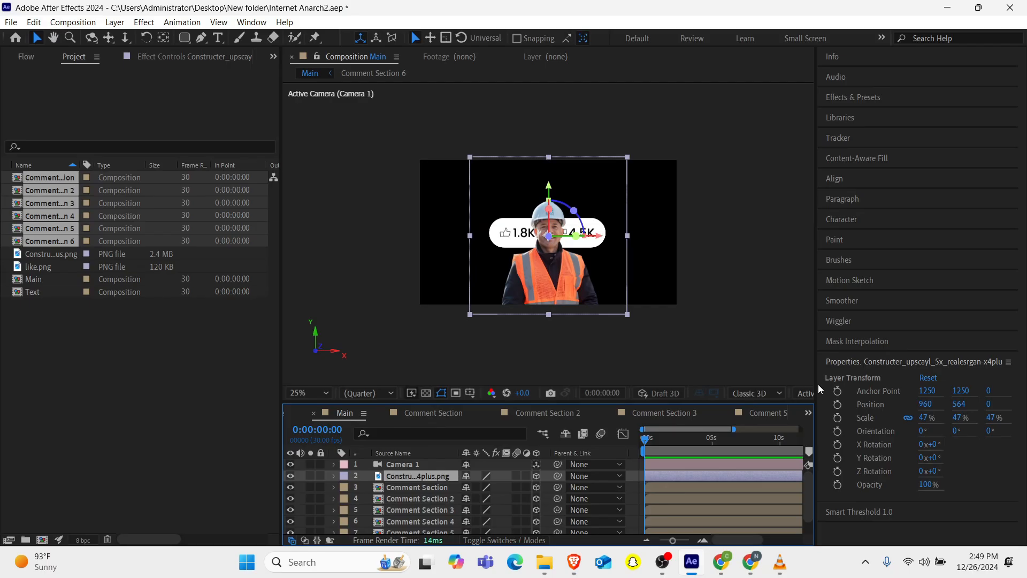
pyautogui.moveTo(817, 384); pyautogui.dragTo(935, 354)
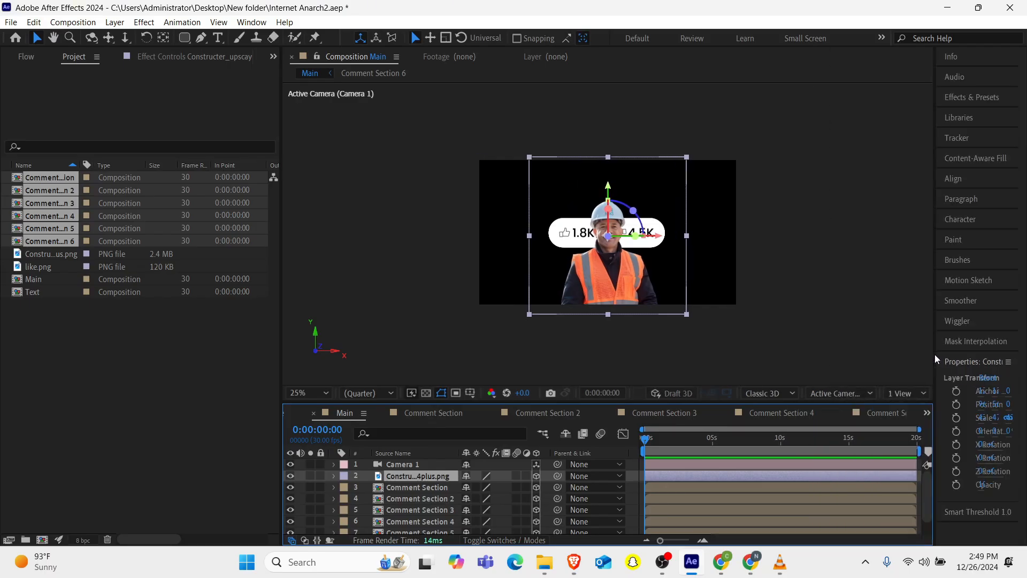
pyautogui.moveTo(281, 379); pyautogui.dragTo(230, 383)
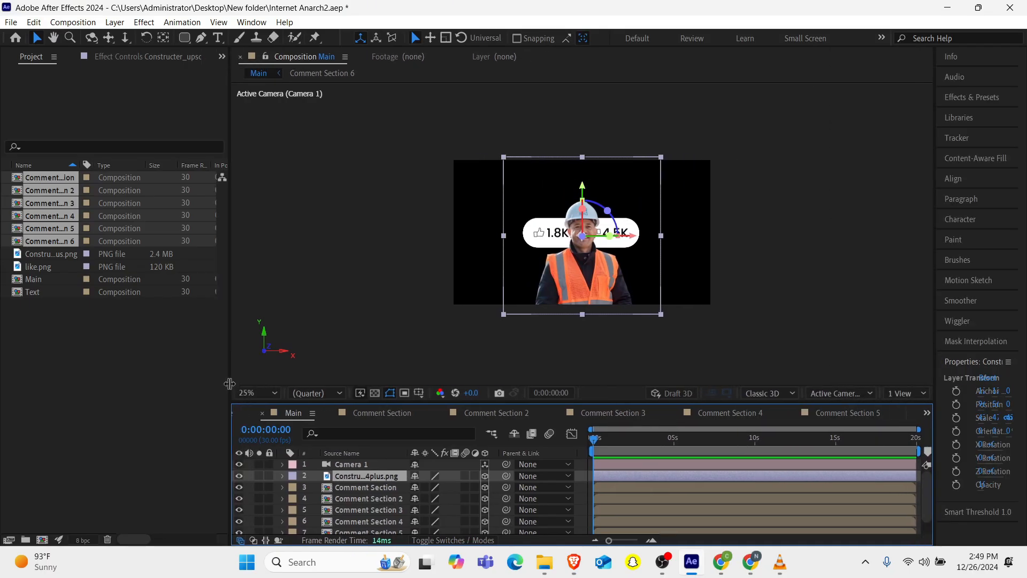
# Split the viewer into 2 Views, set the second view to Top, and zoom it out.
pyautogui.click(905, 399)
pyautogui.click(925, 425)
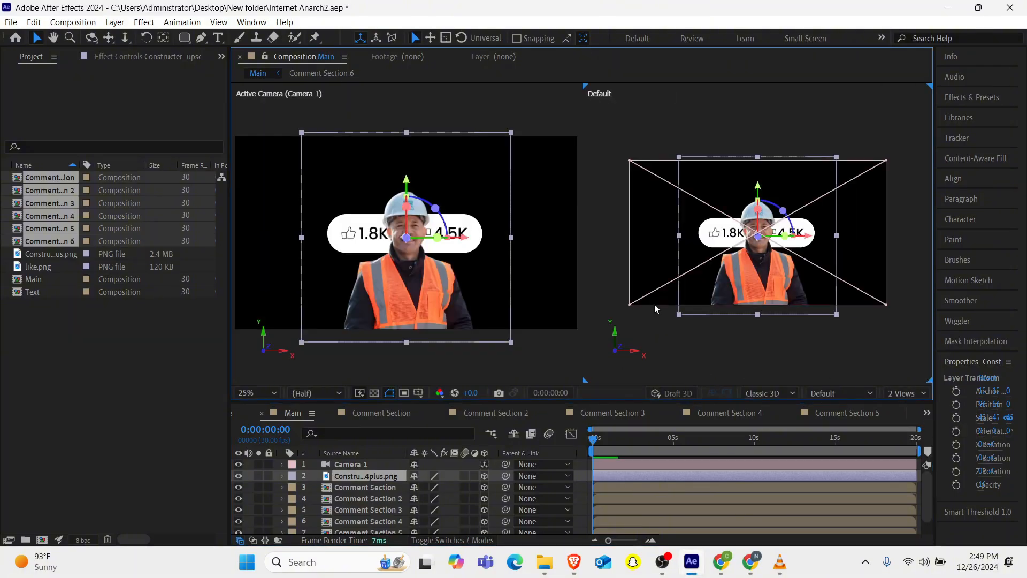
pyautogui.click(375, 489)
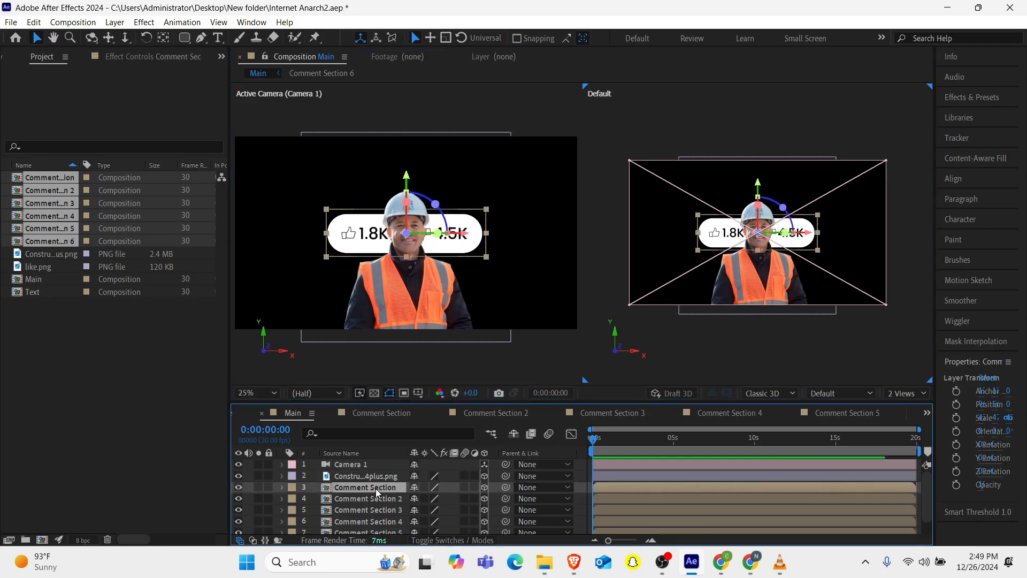
pyautogui.click(803, 325)
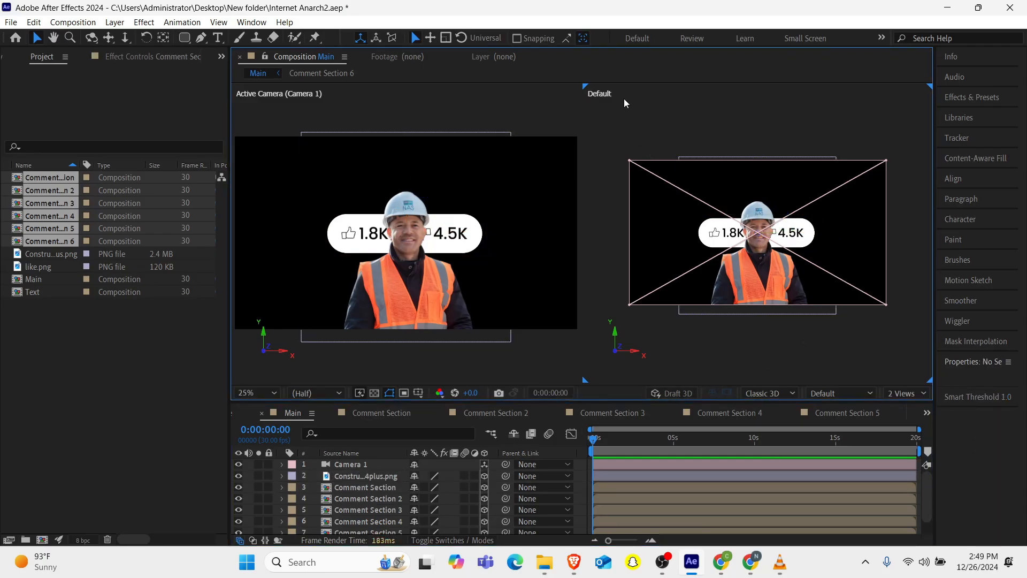
pyautogui.click(838, 393)
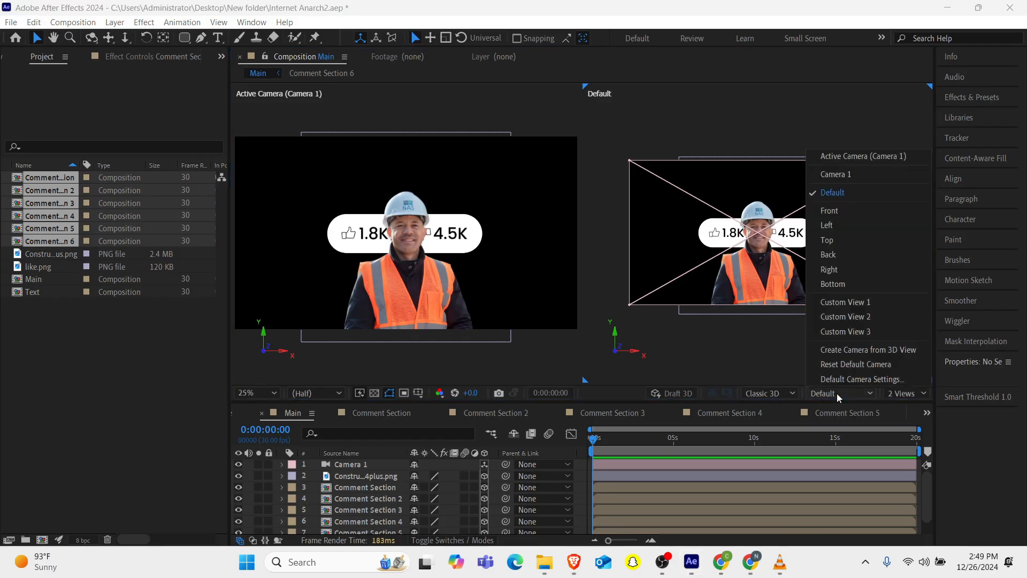
pyautogui.click(837, 239)
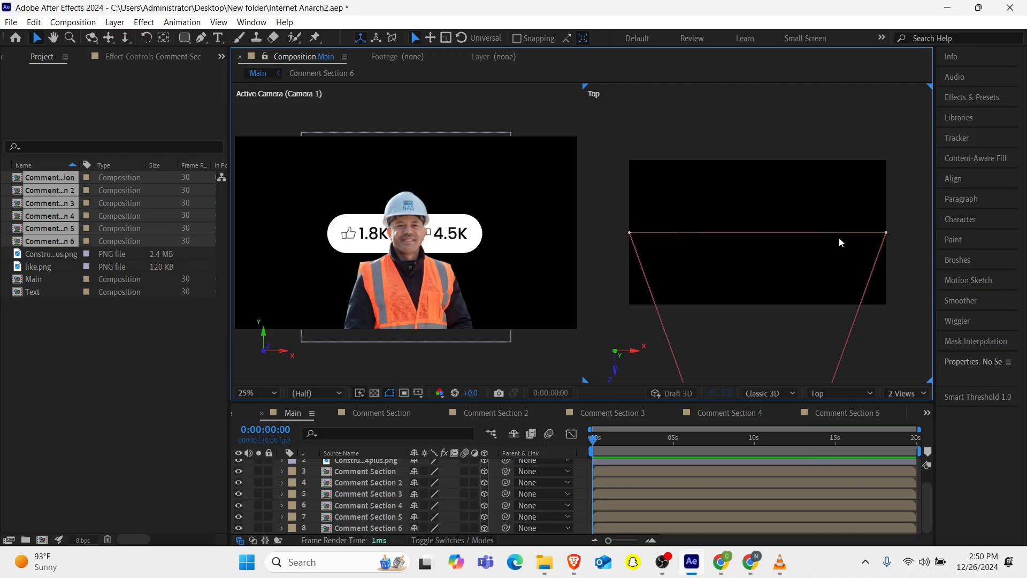
pyautogui.press(',')
pyautogui.press(',')
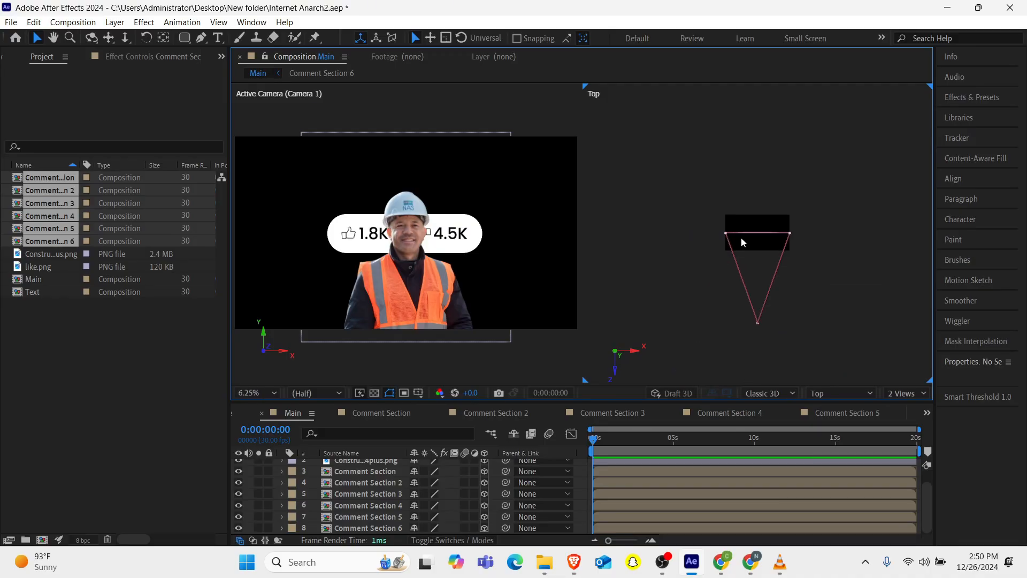
# Move Comment Section toward the camera and to the right, and Comment Section 2 forward and to the left.
pyautogui.click(348, 462)
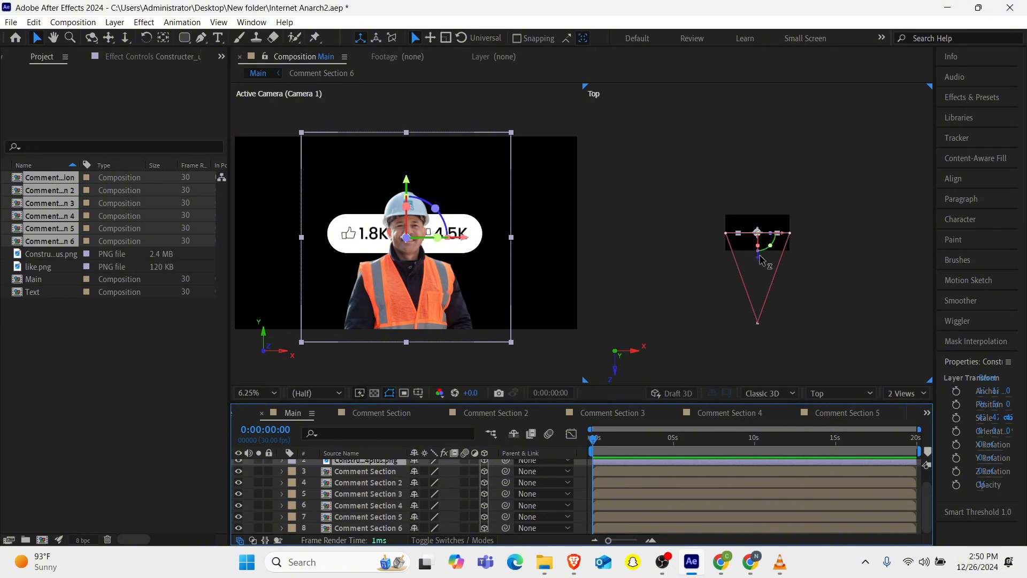
pyautogui.click(341, 475)
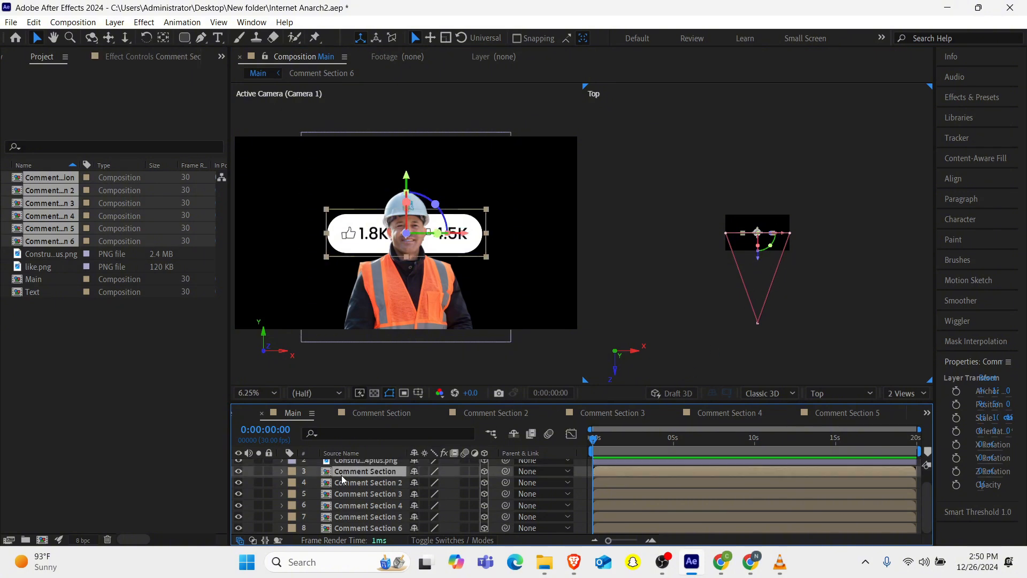
pyautogui.moveTo(758, 257); pyautogui.dragTo(758, 299)
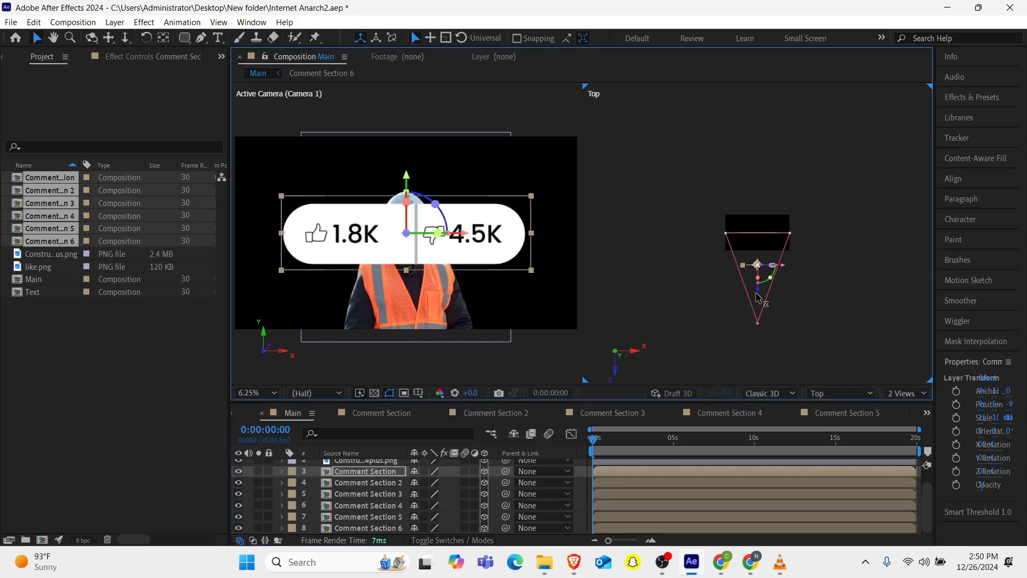
pyautogui.moveTo(786, 268); pyautogui.dragTo(805, 267)
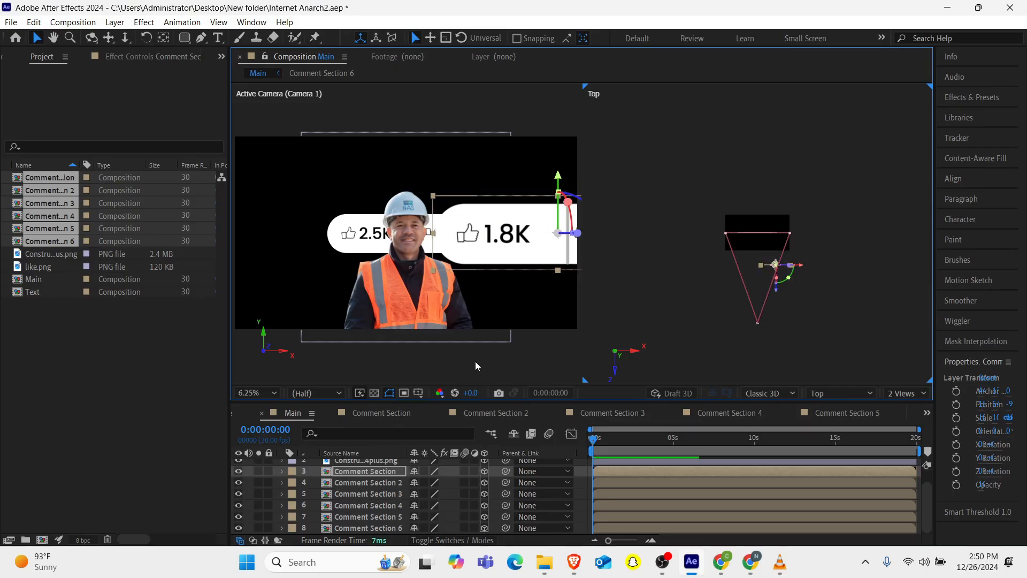
pyautogui.click(356, 483)
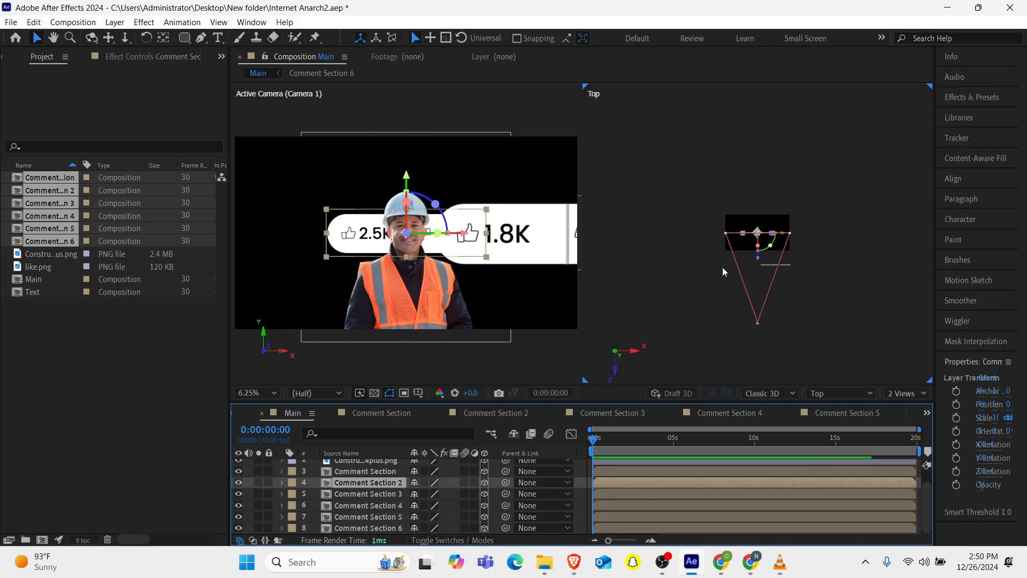
pyautogui.moveTo(756, 263); pyautogui.dragTo(766, 293)
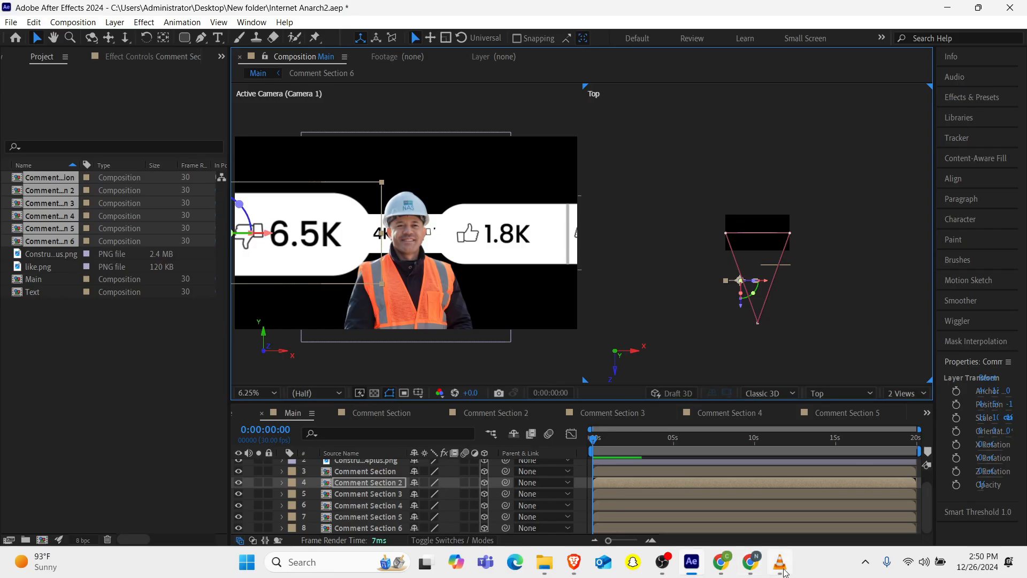
# Open the reference video in VLC to compare the pill layout, then minimize it.
pyautogui.moveTo(781, 562)
pyautogui.click(782, 503)
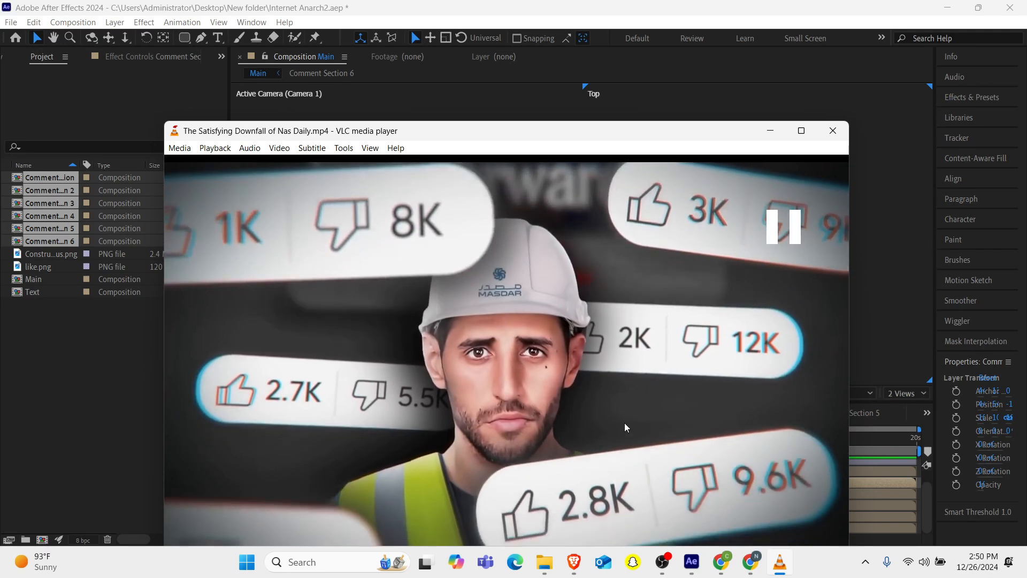
pyautogui.click(769, 134)
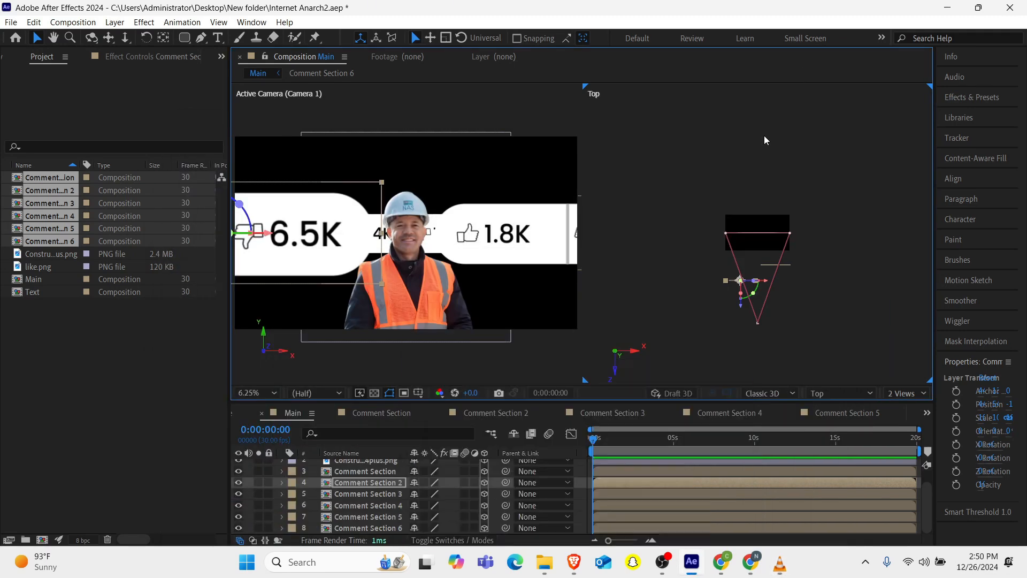
# Raise Comment Section and Comment Section 2 higher in the frame and refine their depth.
pyautogui.click(512, 244)
pyautogui.moveTo(560, 177); pyautogui.dragTo(560, 158)
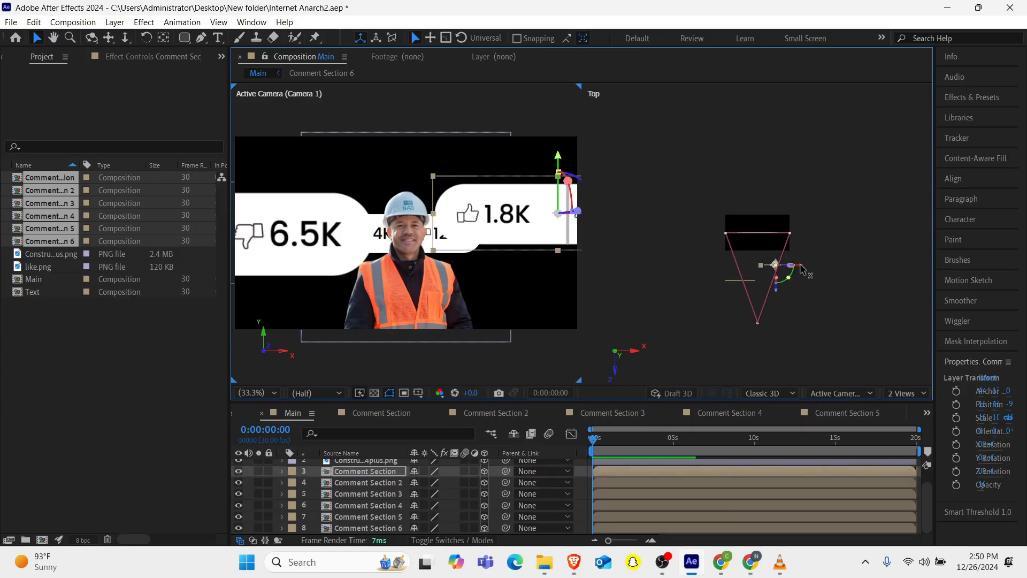
pyautogui.moveTo(799, 266)
pyautogui.mouseDown()
pyautogui.moveTo(785, 265)
pyautogui.moveTo(800, 266)
pyautogui.mouseUp()
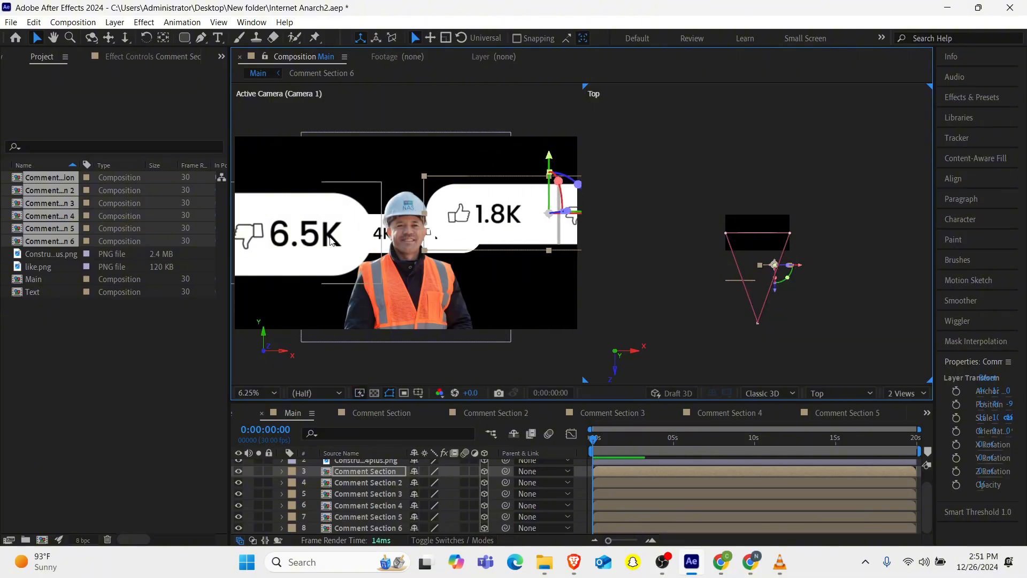
pyautogui.click(388, 257)
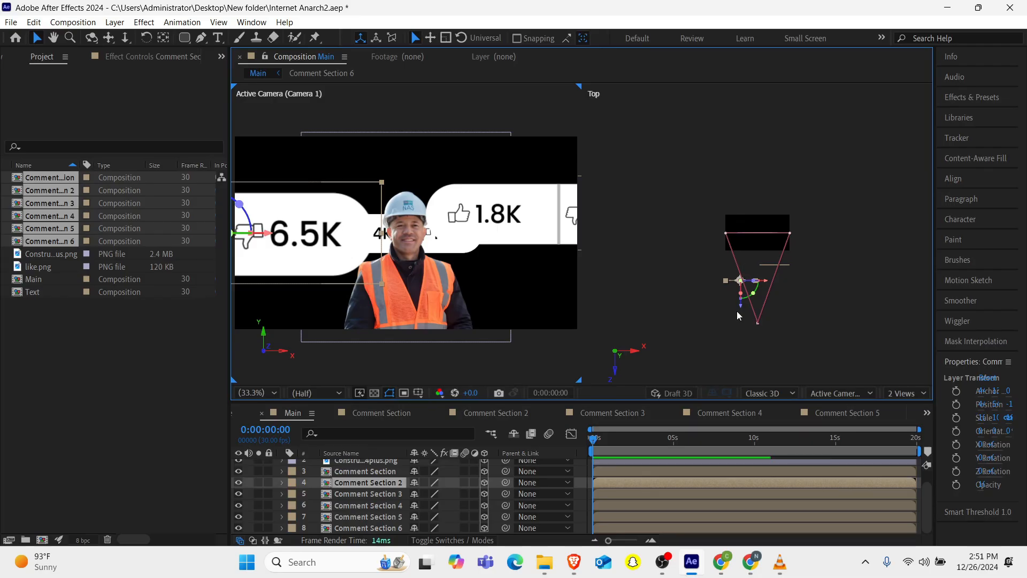
pyautogui.moveTo(743, 306); pyautogui.dragTo(744, 301)
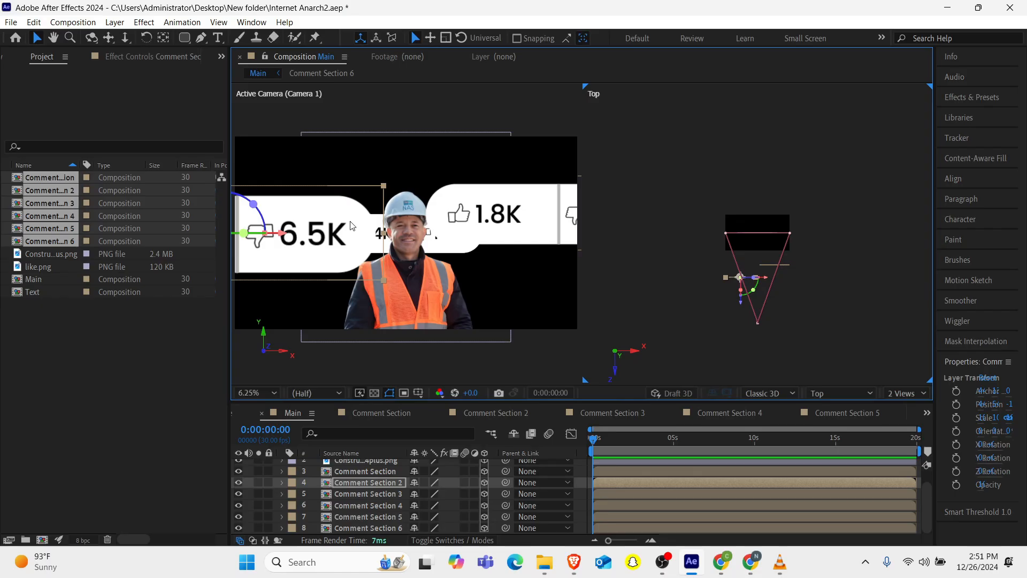
pyautogui.scroll(-2, 352, 226)
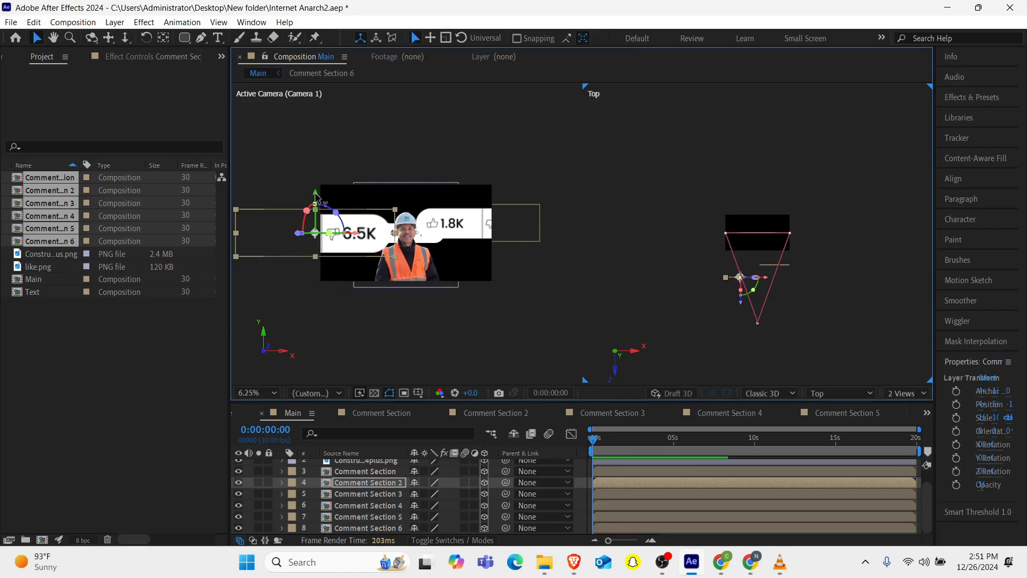
pyautogui.moveTo(316, 196); pyautogui.dragTo(317, 180)
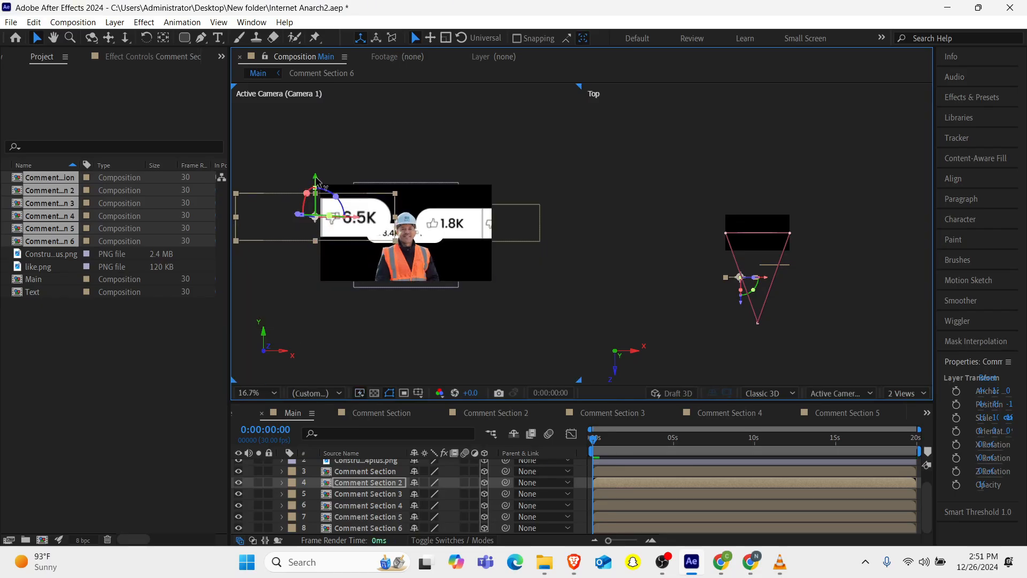
# Move Comment Section 3 down, to the left, and forward in depth.
pyautogui.click(383, 493)
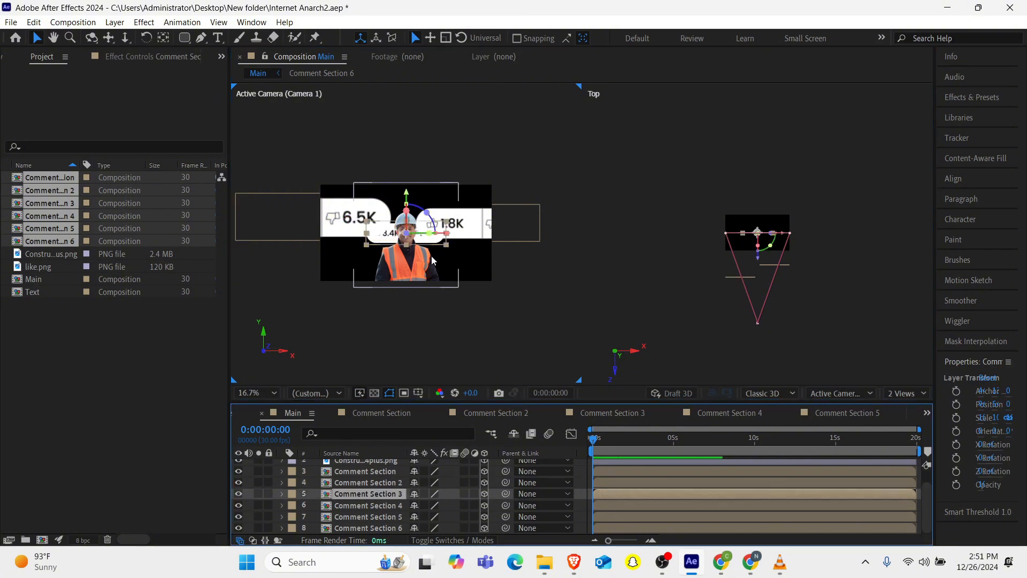
pyautogui.moveTo(407, 194); pyautogui.dragTo(407, 222)
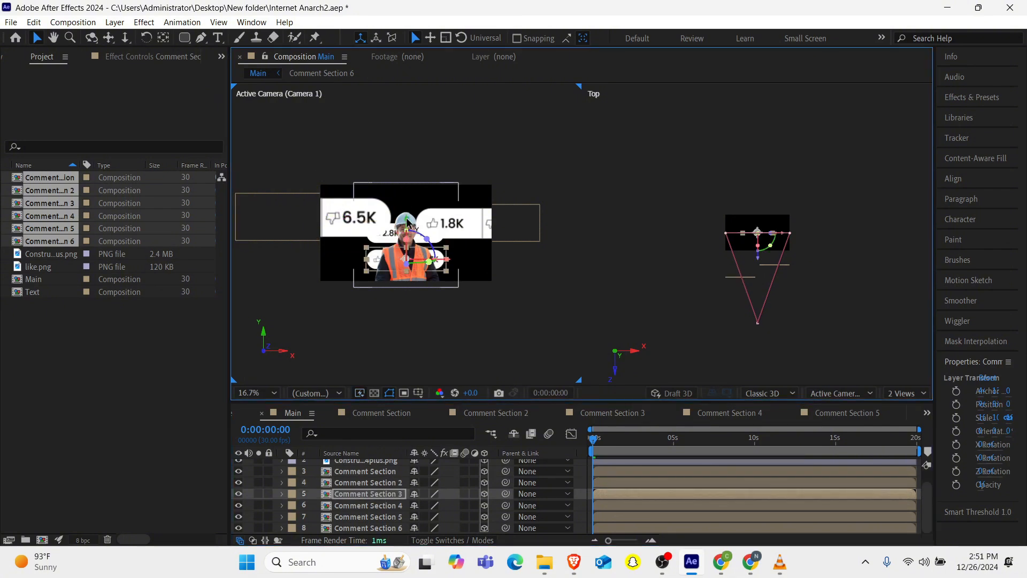
pyautogui.moveTo(446, 262); pyautogui.dragTo(406, 261)
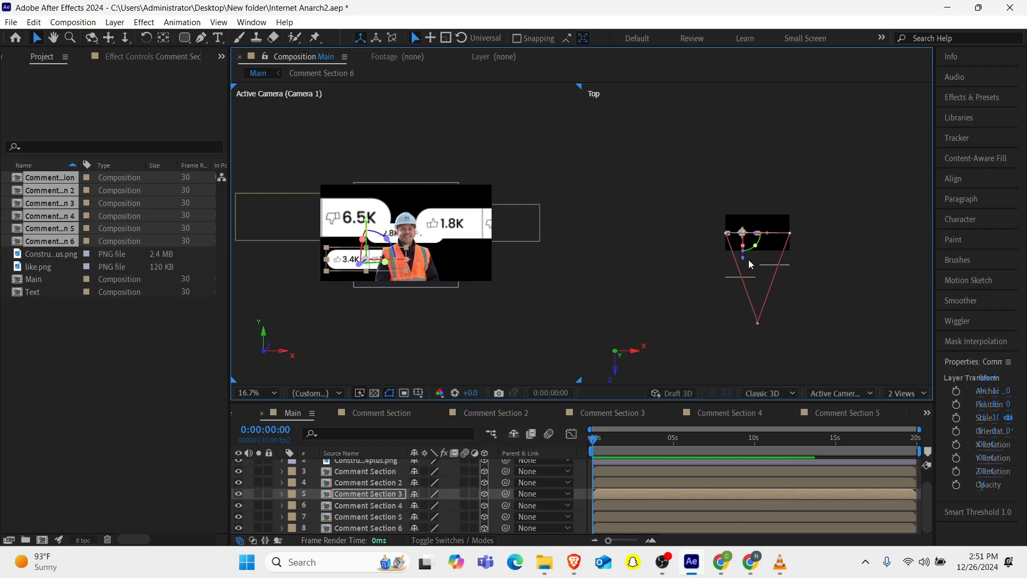
pyautogui.moveTo(743, 259); pyautogui.dragTo(743, 285)
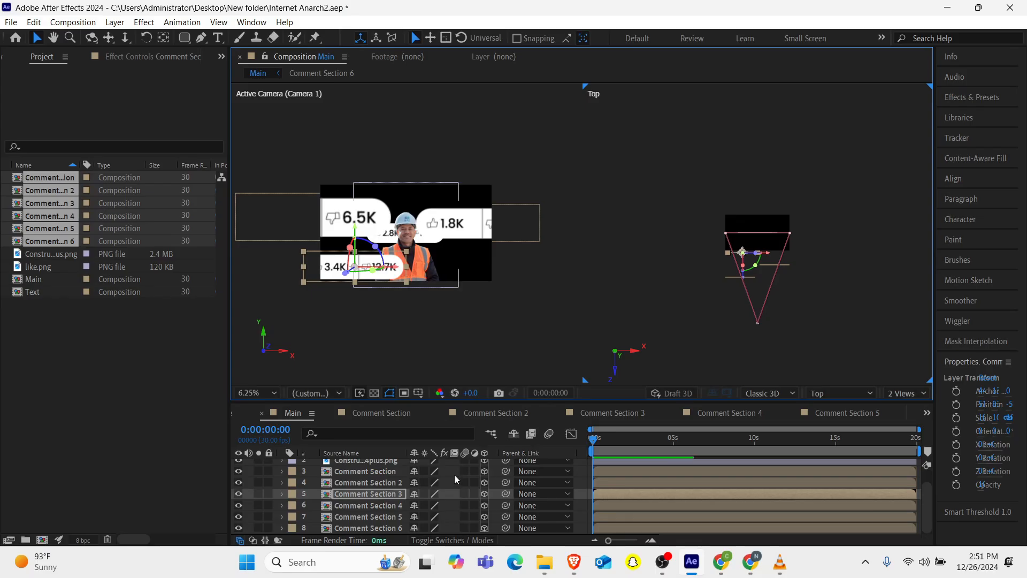
# Move Comment Section 4 down, to the right, and adjust its depth.
pyautogui.click(379, 505)
pyautogui.moveTo(406, 196); pyautogui.dragTo(406, 226)
pyautogui.moveTo(445, 264); pyautogui.dragTo(491, 264)
pyautogui.moveTo(775, 259); pyautogui.dragTo(775, 278)
# Lower Comment Section 5 and place Comment Section 6 up and to the right, pushed farther back.
pyautogui.click(370, 517)
pyautogui.moveTo(407, 195); pyautogui.dragTo(407, 211)
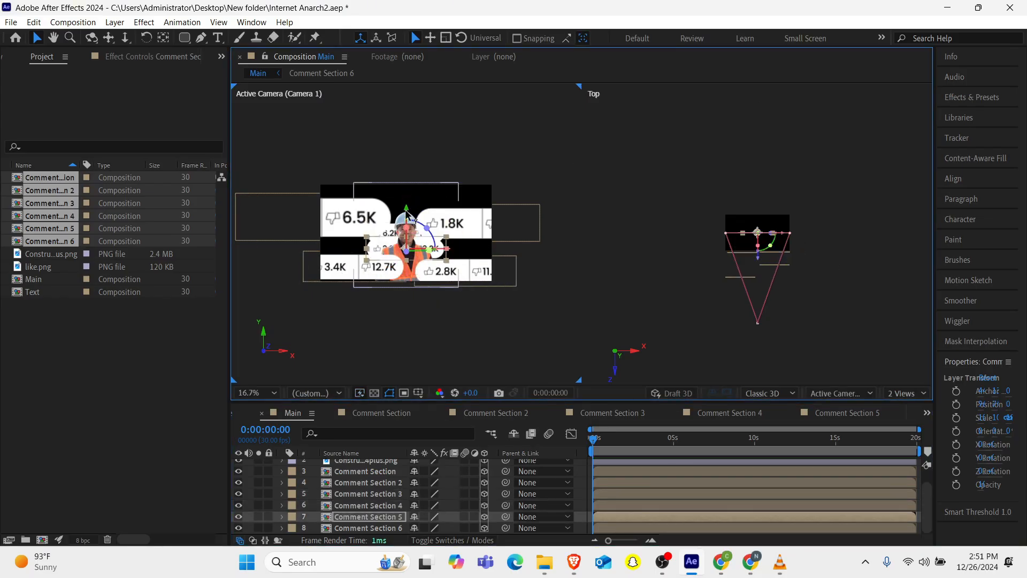
pyautogui.click(369, 528)
pyautogui.moveTo(446, 248); pyautogui.dragTo(486, 233)
pyautogui.moveTo(447, 195); pyautogui.dragTo(448, 211)
pyautogui.moveTo(775, 256); pyautogui.dragTo(775, 231)
# Fine-tune the depth and position of Comment Section 5 and Comment Section 4.
pyautogui.click(760, 517)
pyautogui.moveTo(747, 257); pyautogui.dragTo(749, 240)
pyautogui.click(765, 506)
pyautogui.click(776, 277)
pyautogui.moveTo(474, 279); pyautogui.dragTo(468, 275)
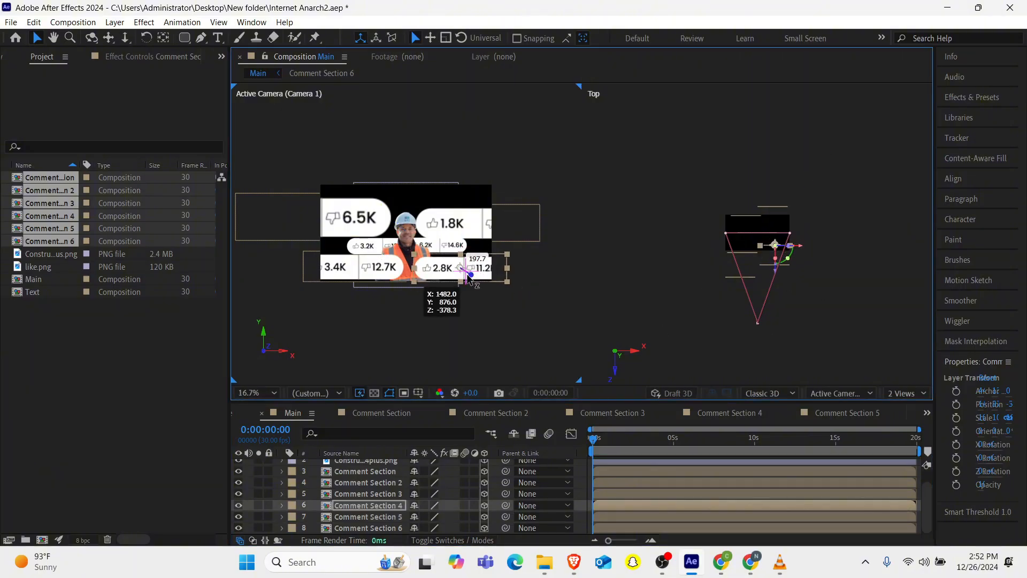
# Return to a single view, add the expression time*10 to Comment Section's Z Rotation, and preview the spin.
pyautogui.scroll(3, 467, 275)
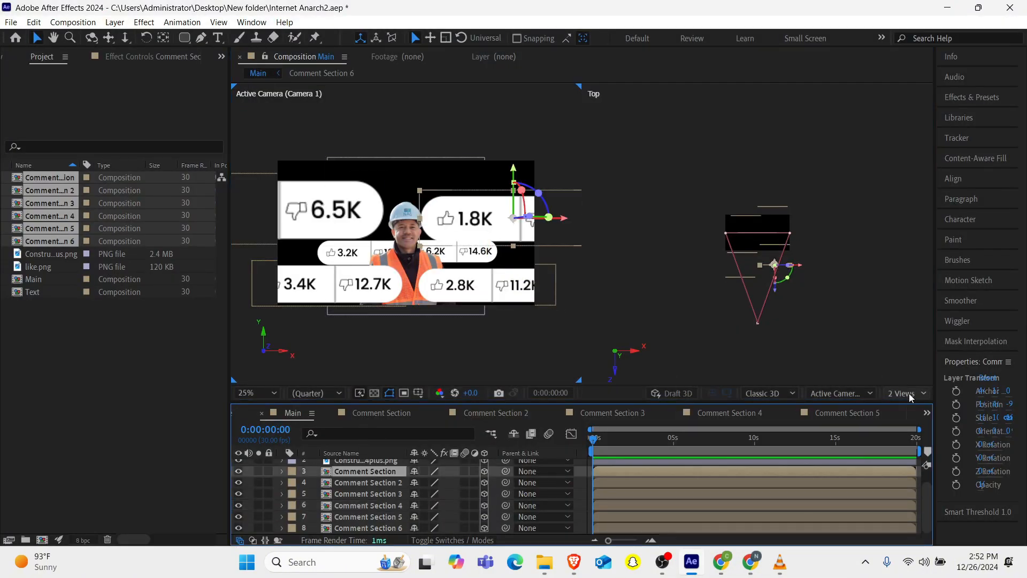
pyautogui.click(910, 393)
pyautogui.click(909, 383)
pyautogui.press('r')
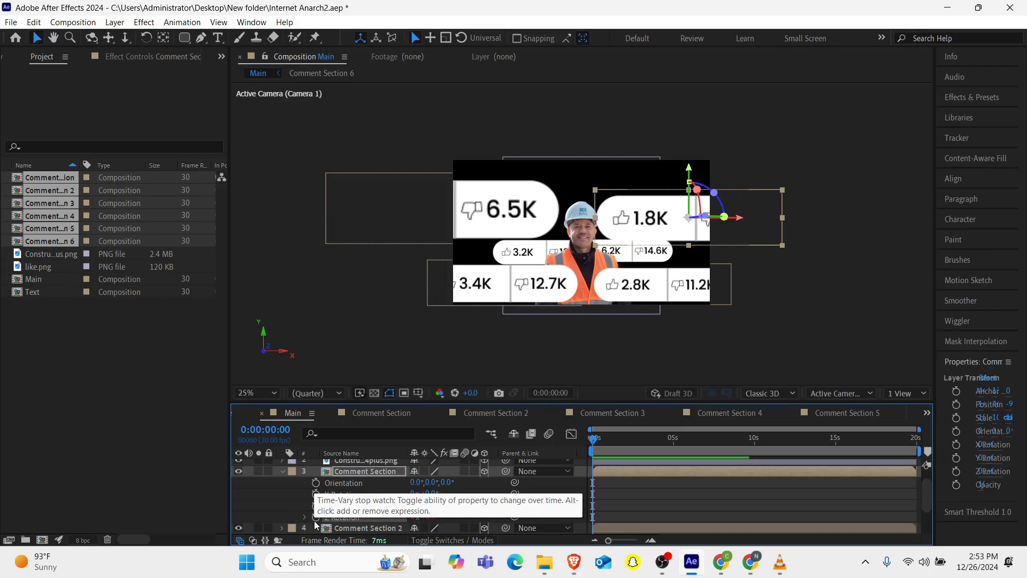
pyautogui.keyDown('alt'); pyautogui.click(316, 516); pyautogui.keyUp('alt')
pyautogui.write('time')
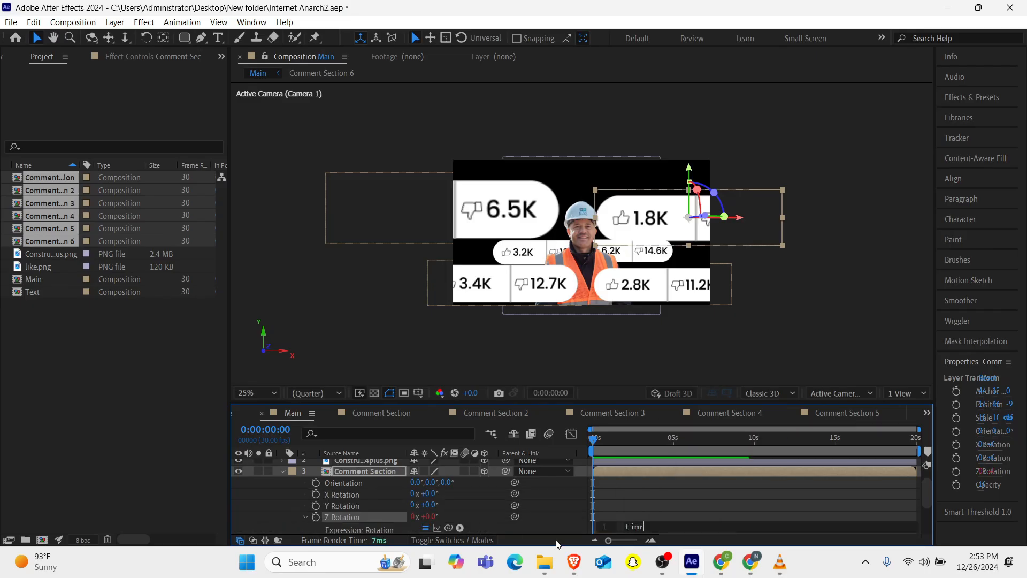
pyautogui.write('*10')
pyautogui.click(611, 445)
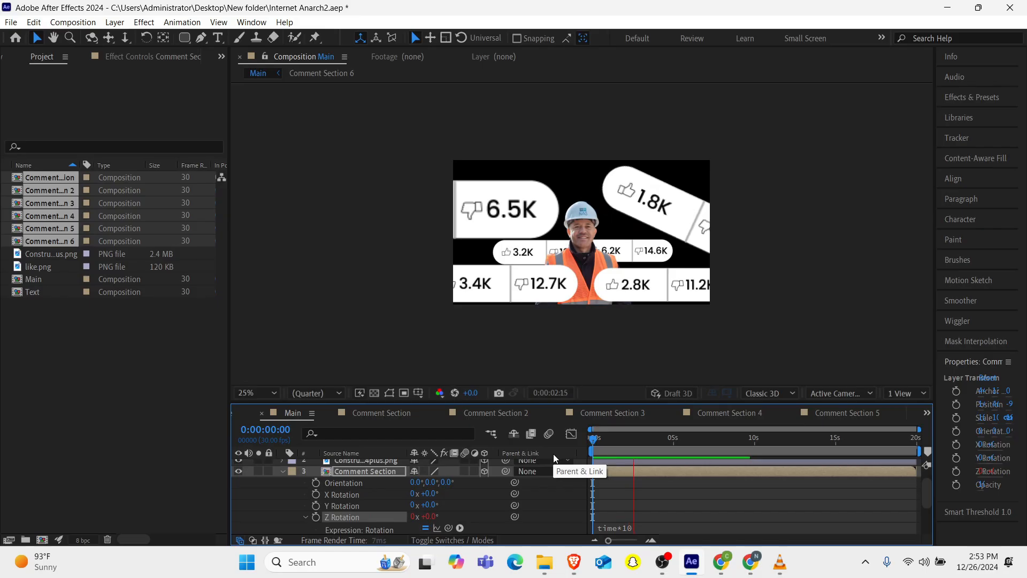
pyautogui.press('space')
pyautogui.click(627, 528)
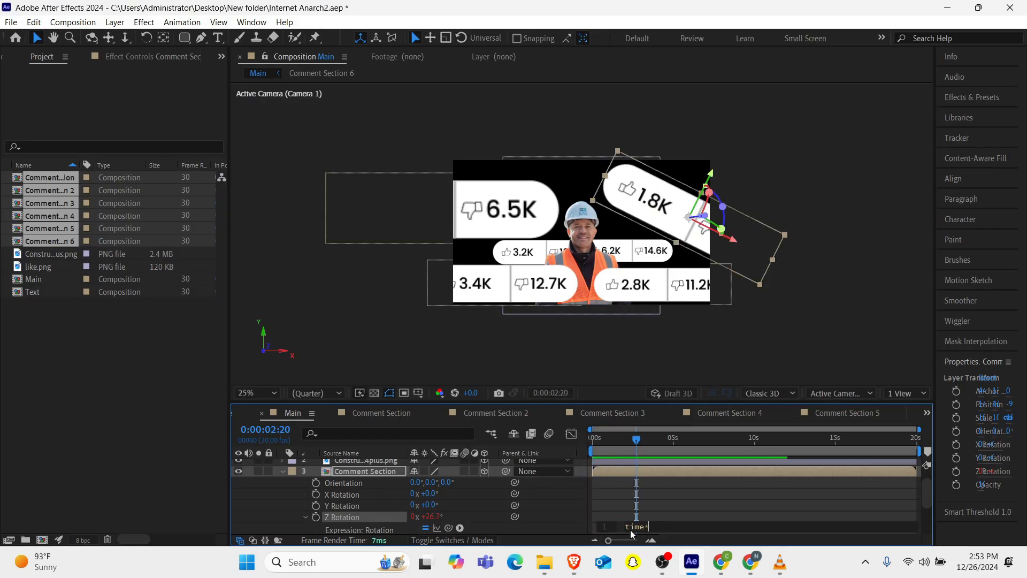
# Change Comment Section's Z Rotation expression to time*3 and preview the spin from the start.
pyautogui.write('time*5')
pyautogui.press('Return')
pyautogui.press('BackSpace')
pyautogui.press('BackSpace')
pyautogui.click(639, 466)
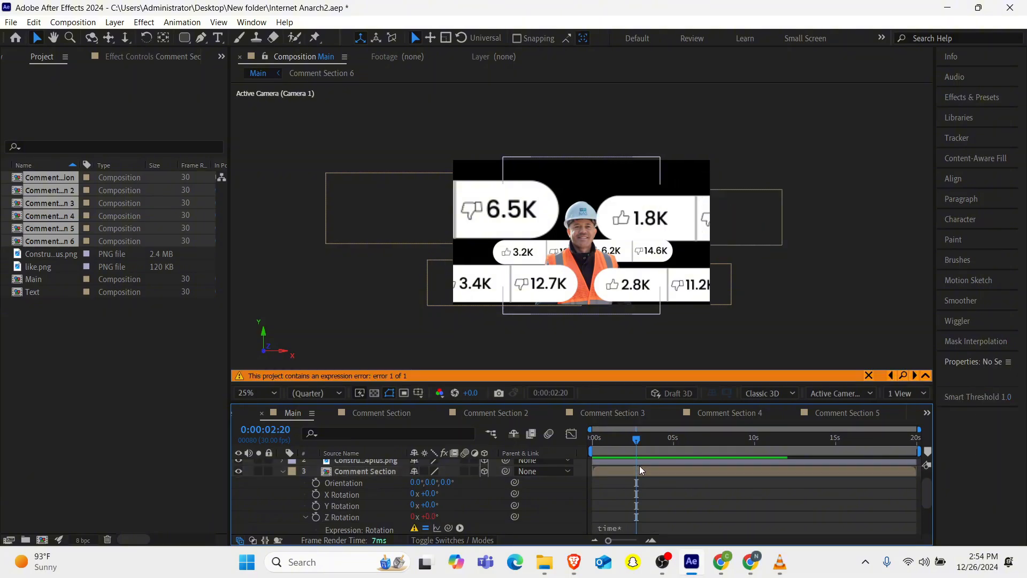
pyautogui.click(628, 528)
pyautogui.write('3')
pyautogui.moveTo(618, 442); pyautogui.dragTo(551, 461)
pyautogui.press('space')
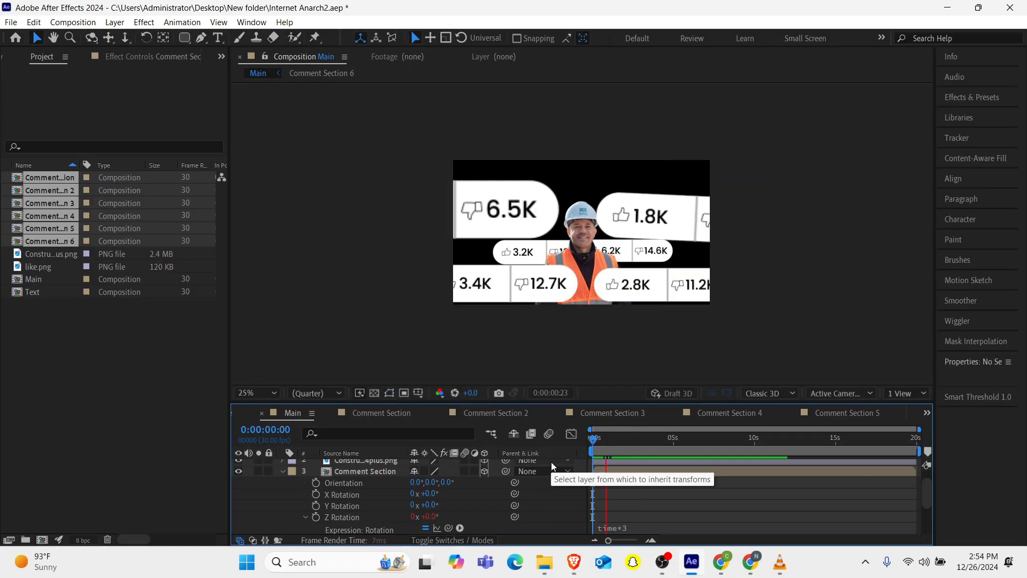
pyautogui.press('space')
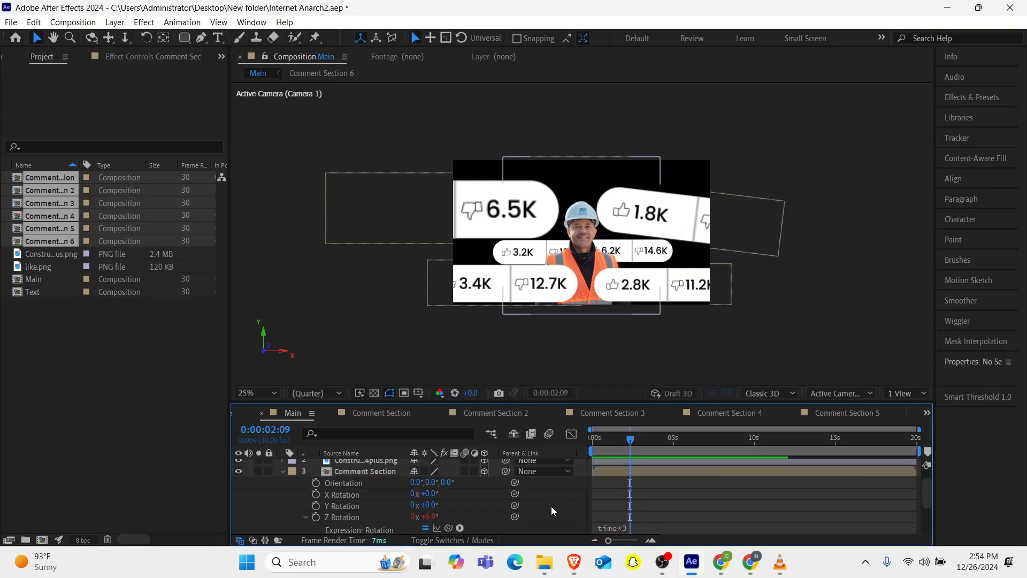
# Copy the Z Rotation expression only from Comment Section.
pyautogui.scroll(-2, 336, 489)
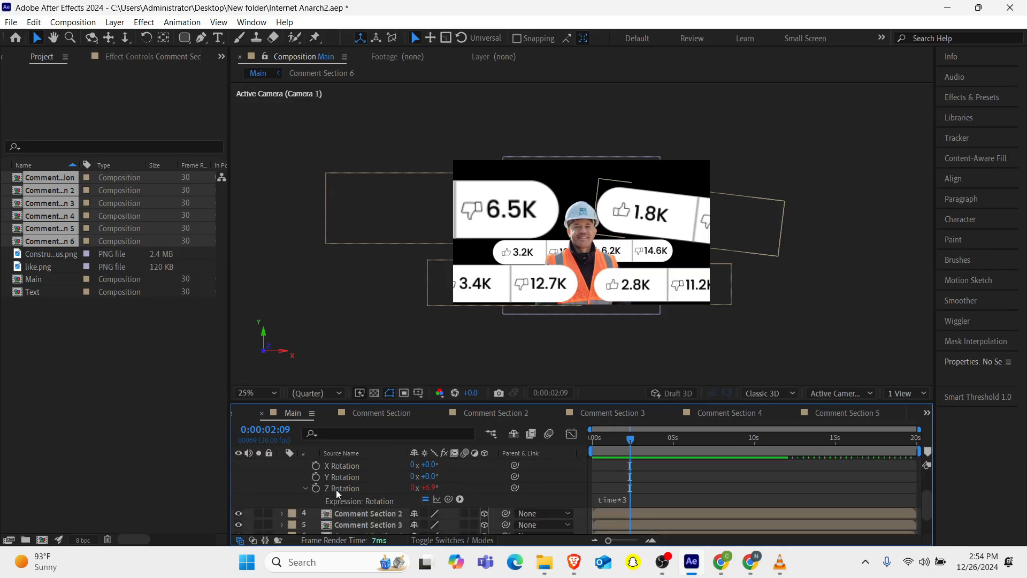
pyautogui.click(428, 501)
pyautogui.click(428, 500)
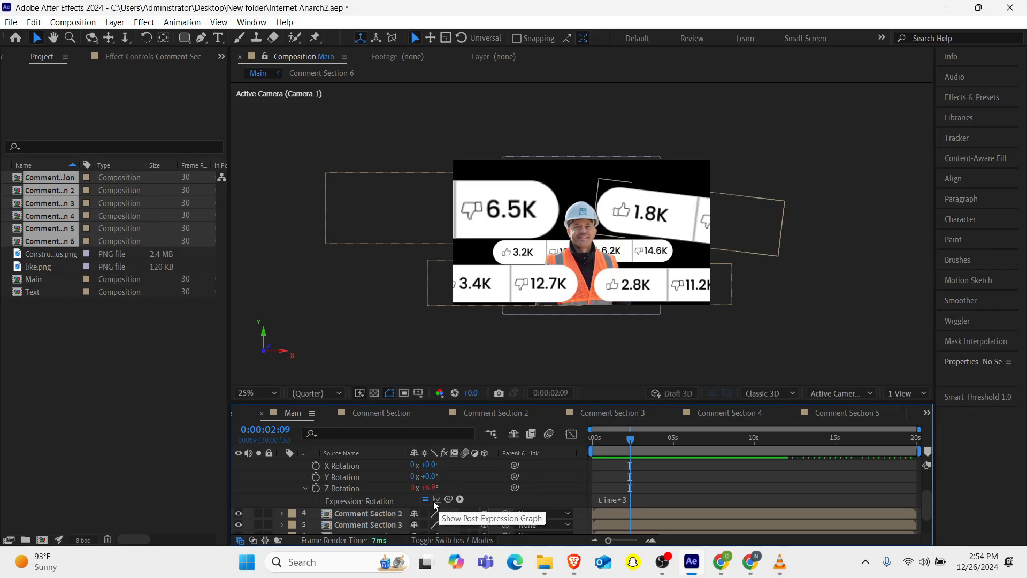
pyautogui.rightClick(377, 500)
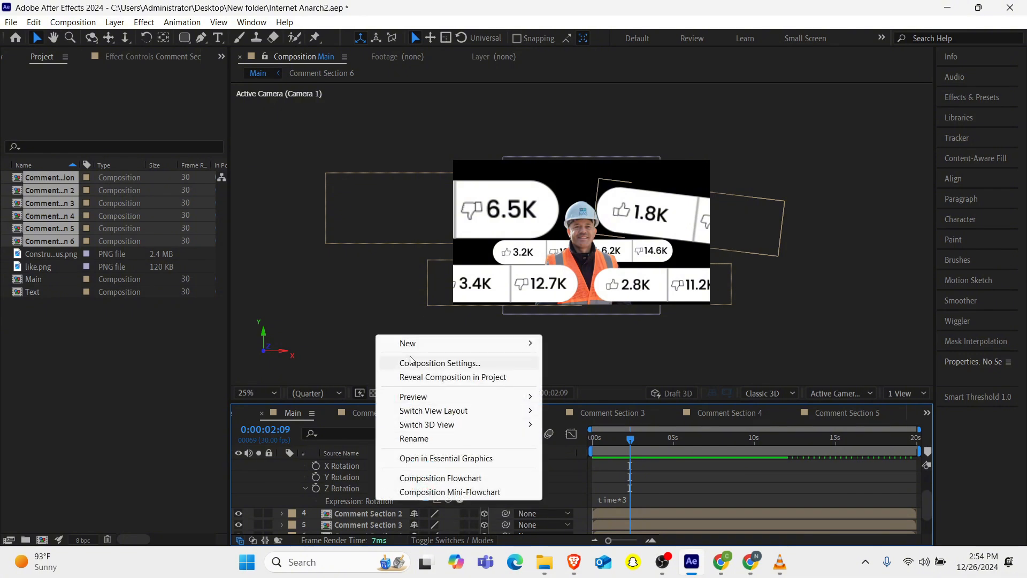
pyautogui.rightClick(354, 500)
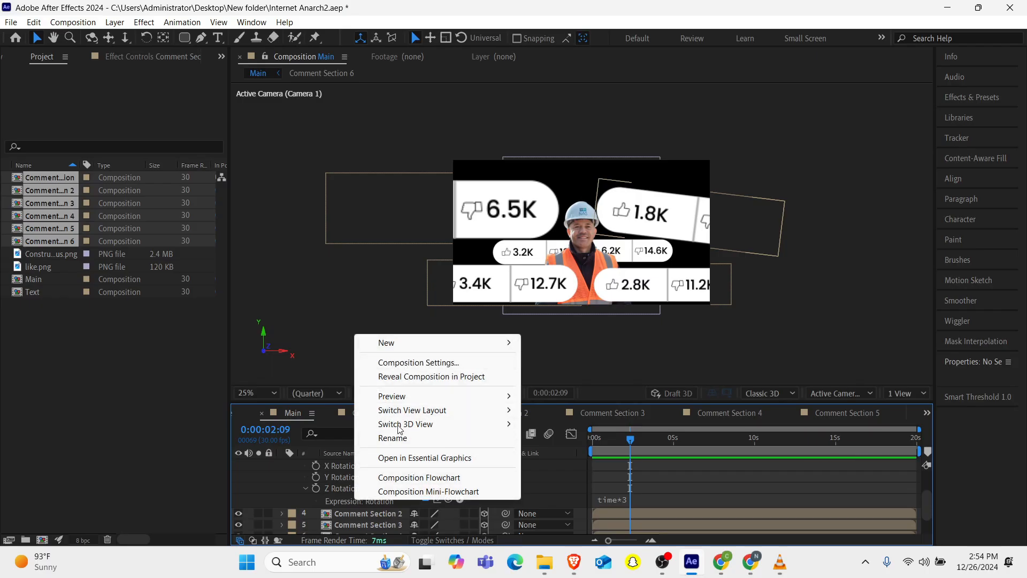
pyautogui.rightClick(347, 489)
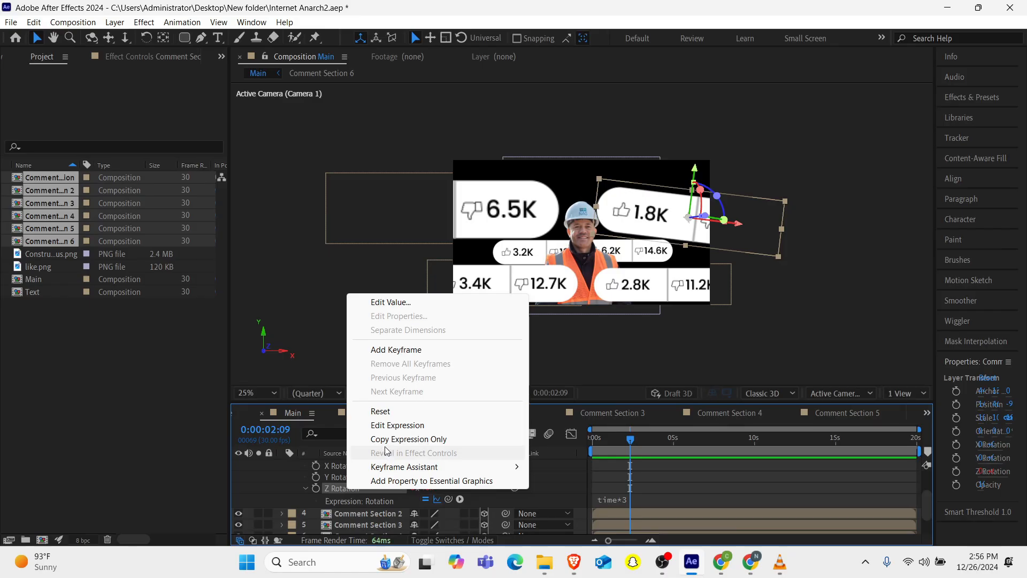
pyautogui.click(387, 444)
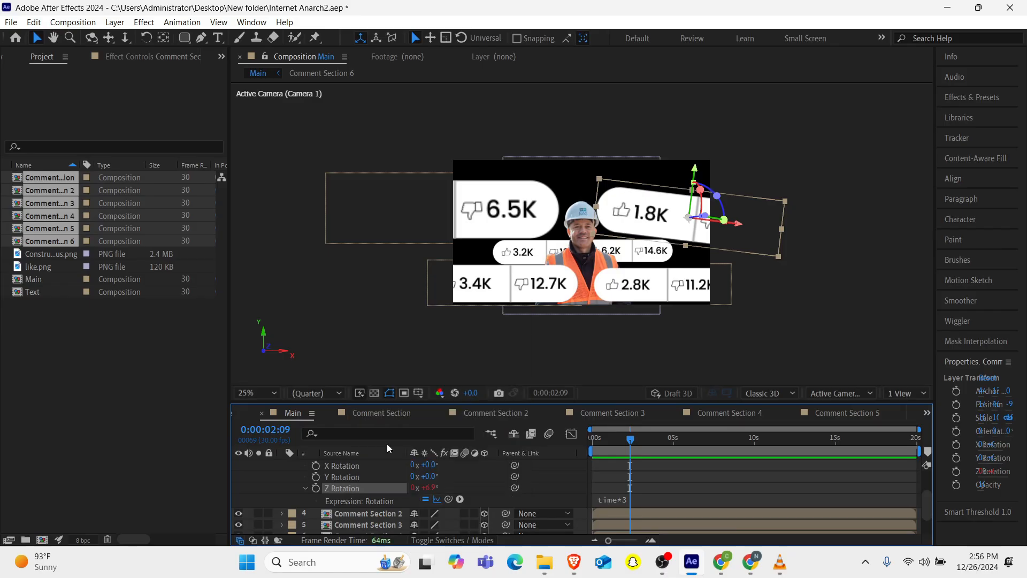
# Paste the rotation expression onto Comment Section 2, 3, 4, 5 and 6.
pyautogui.scroll(-2, 355, 465)
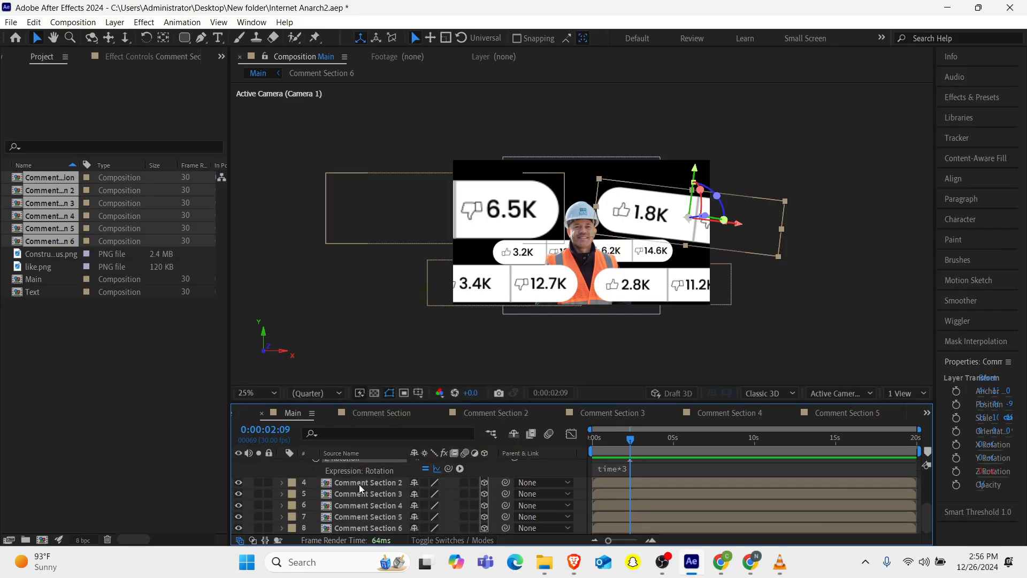
pyautogui.click(360, 483)
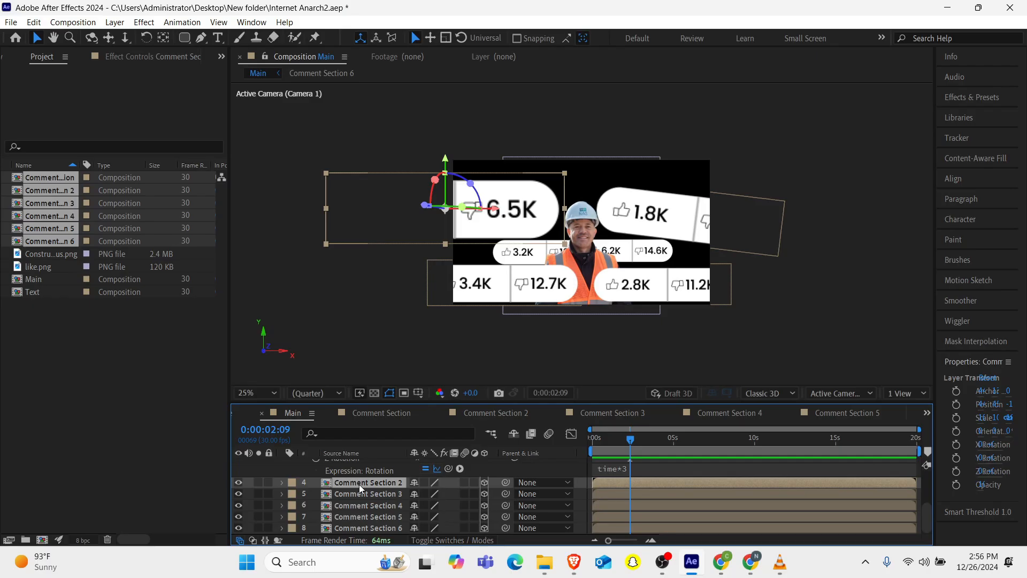
pyautogui.hotkey('ctrl', 'v')
pyautogui.click(358, 492)
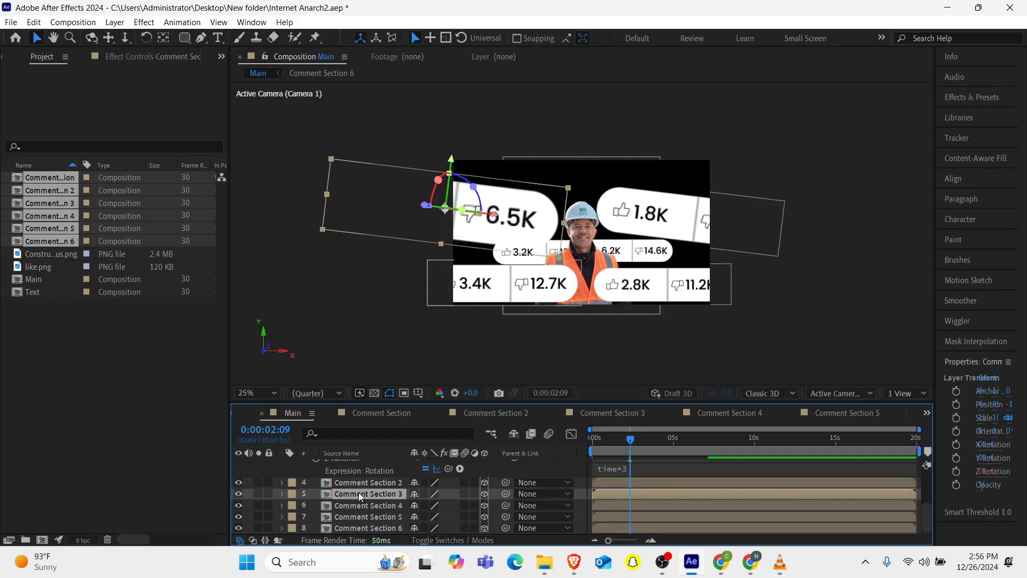
pyautogui.hotkey('ctrl', 'v')
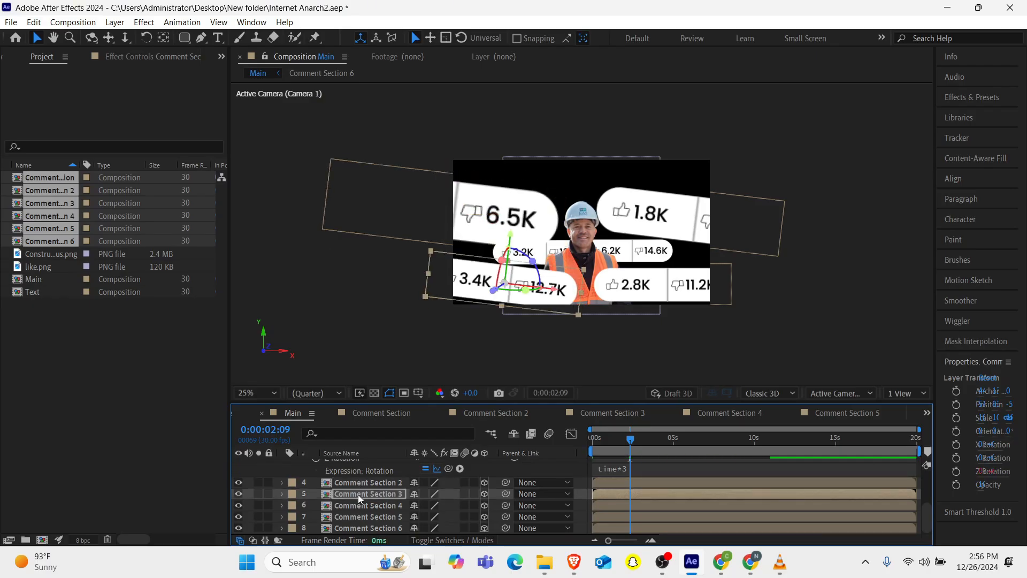
pyautogui.click(357, 503)
pyautogui.hotkey('ctrl', 'v')
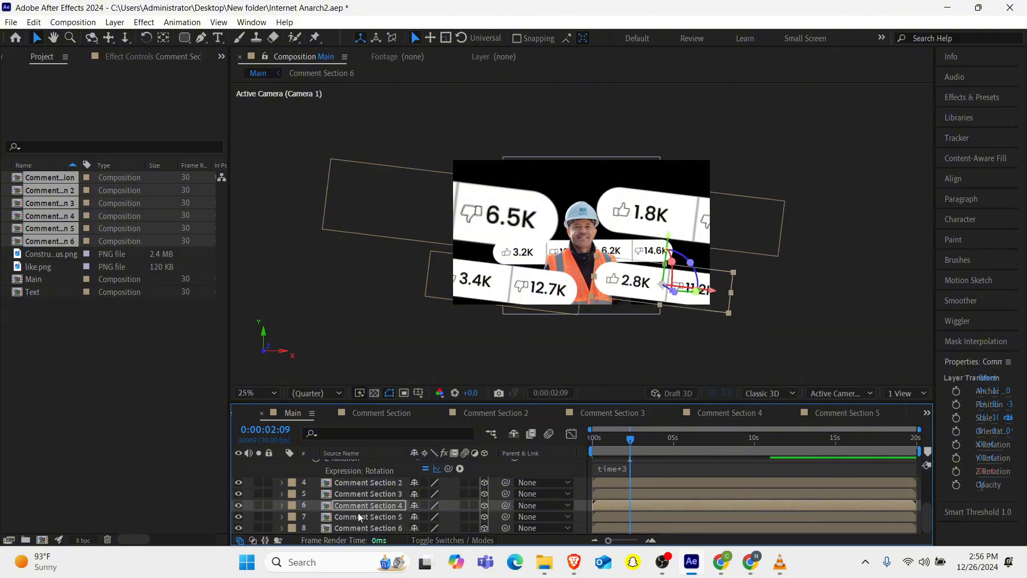
pyautogui.click(359, 517)
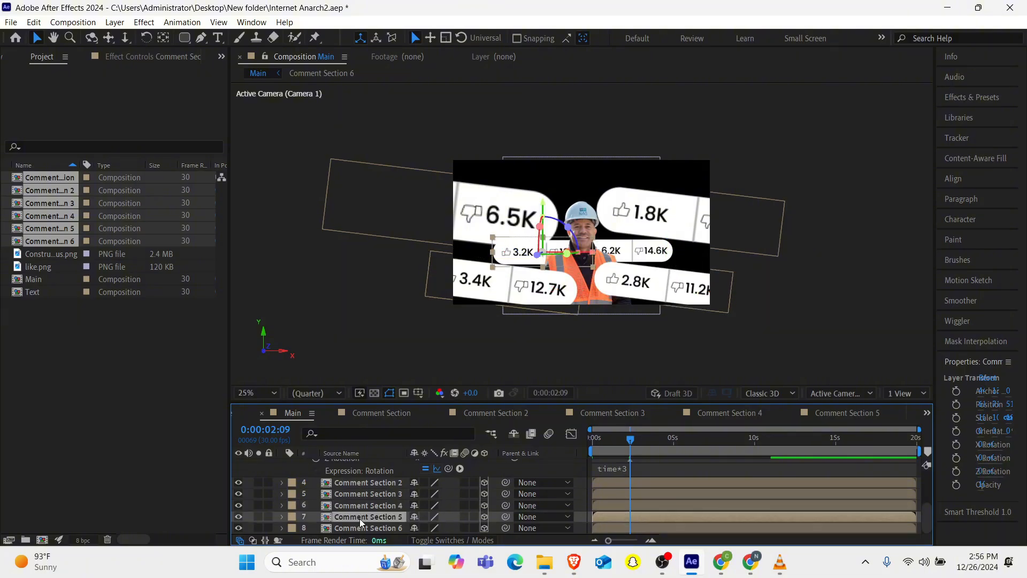
pyautogui.hotkey('ctrl', 'v')
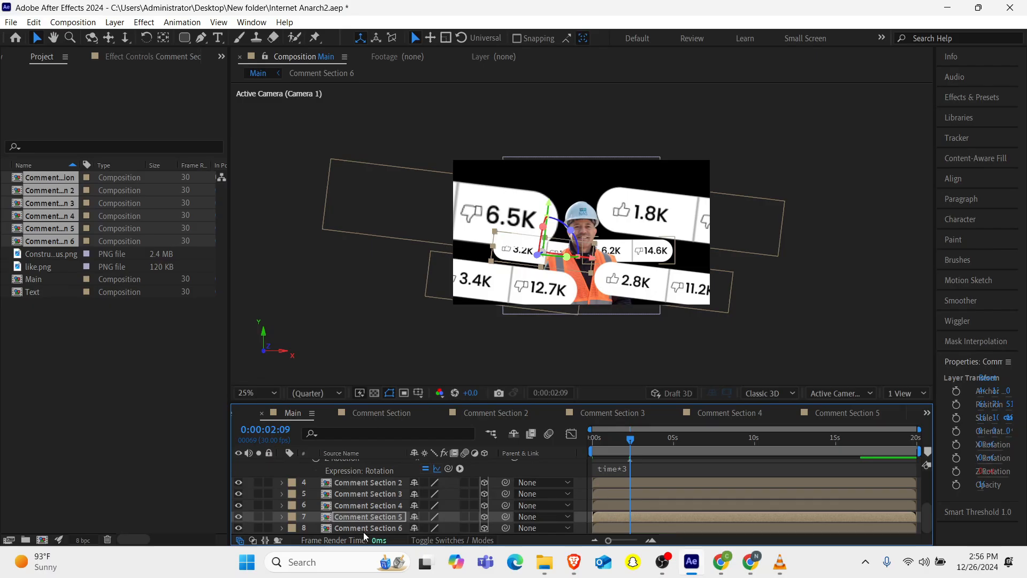
pyautogui.click(364, 528)
pyautogui.hotkey('ctrl', 'v')
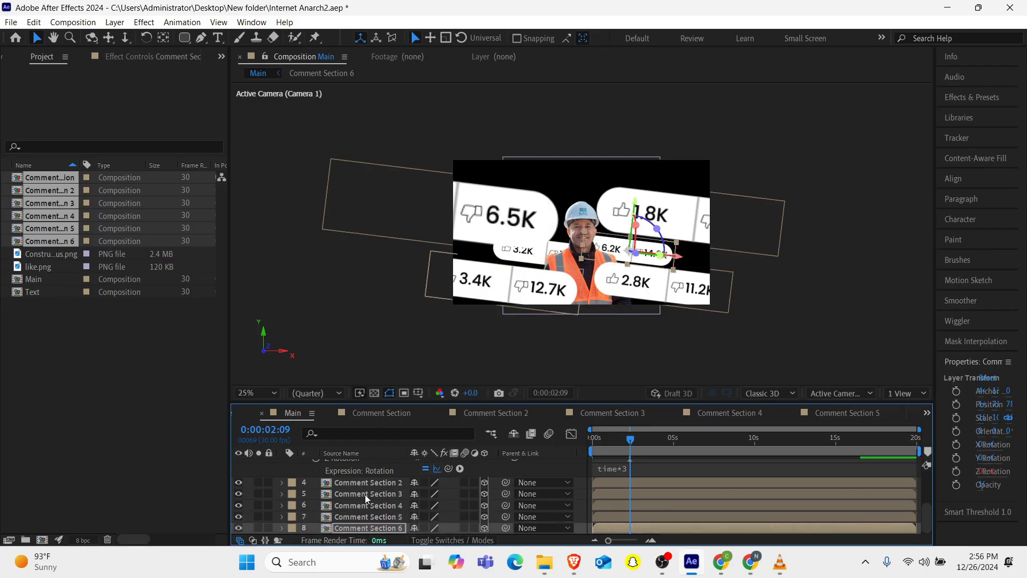
# Reverse Comment Section 6's spin by editing its Z Rotation expression to time*-3.
pyautogui.click(369, 529)
pyautogui.press('r')
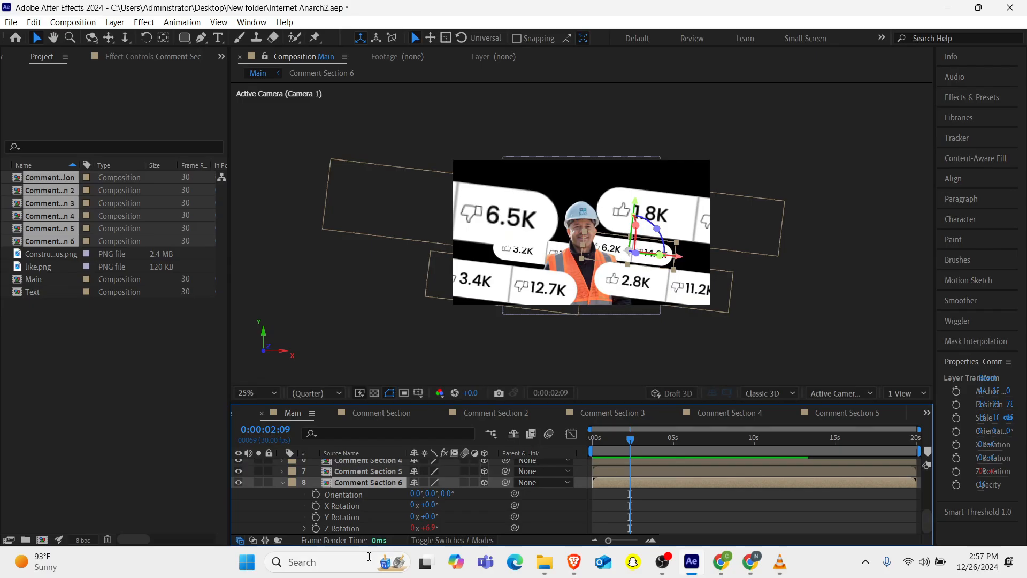
pyautogui.click(302, 529)
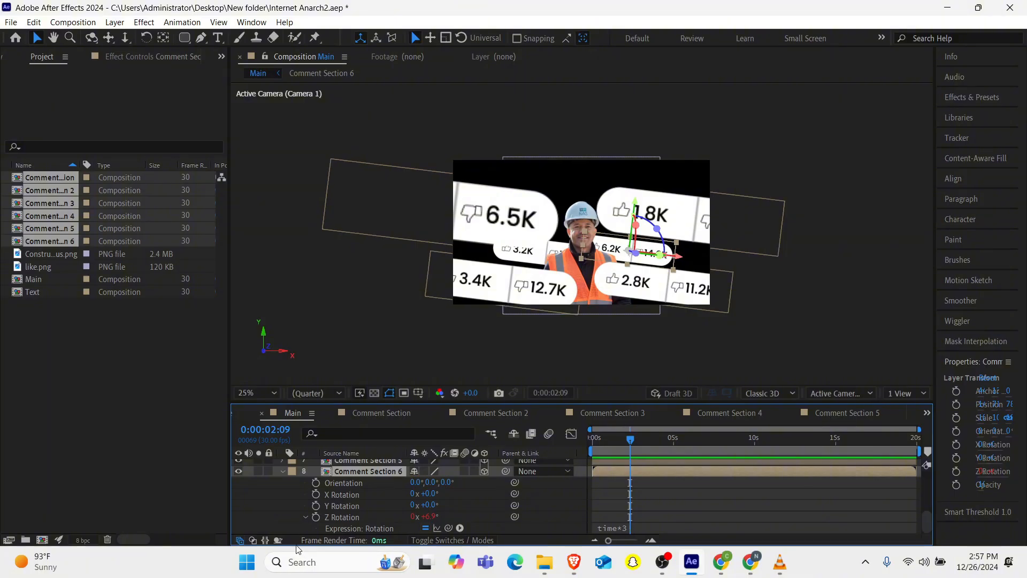
pyautogui.click(686, 523)
pyautogui.press('BackSpace')
pyautogui.write('-')
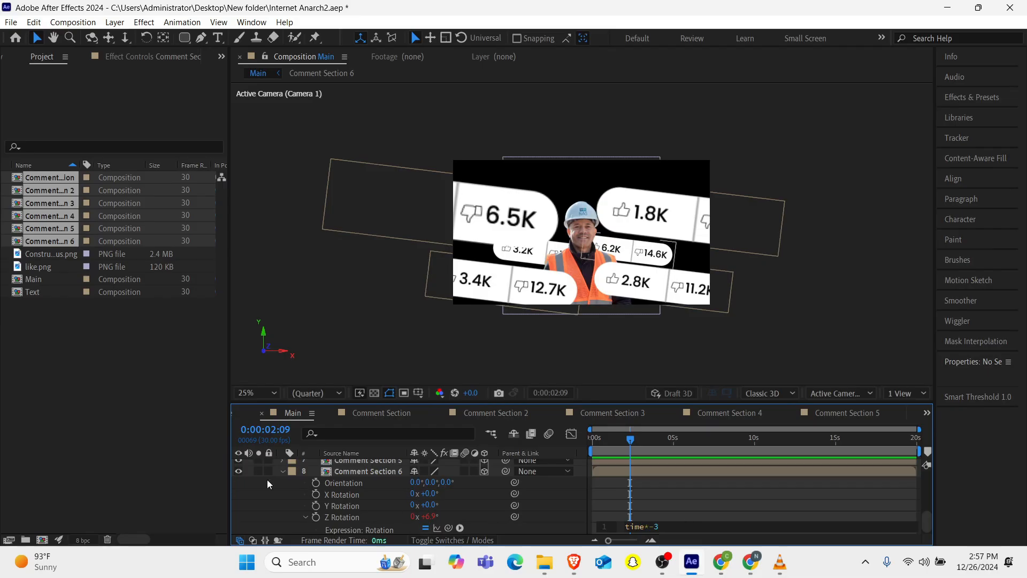
pyautogui.click(281, 473)
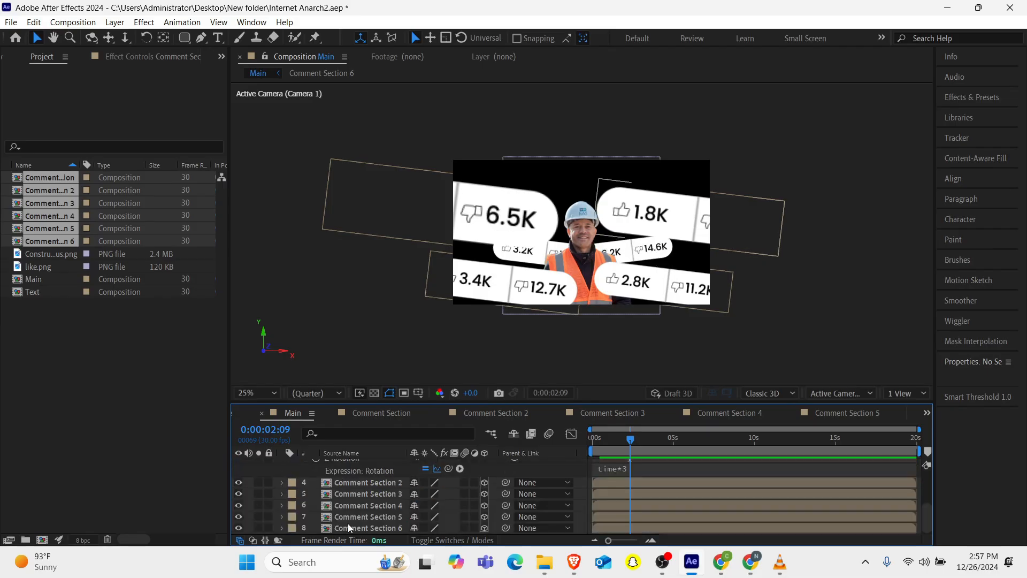
# Reverse Comment Section 4's spin by editing its Z Rotation expression to time*-3, and preview the animation from the start.
pyautogui.click(358, 503)
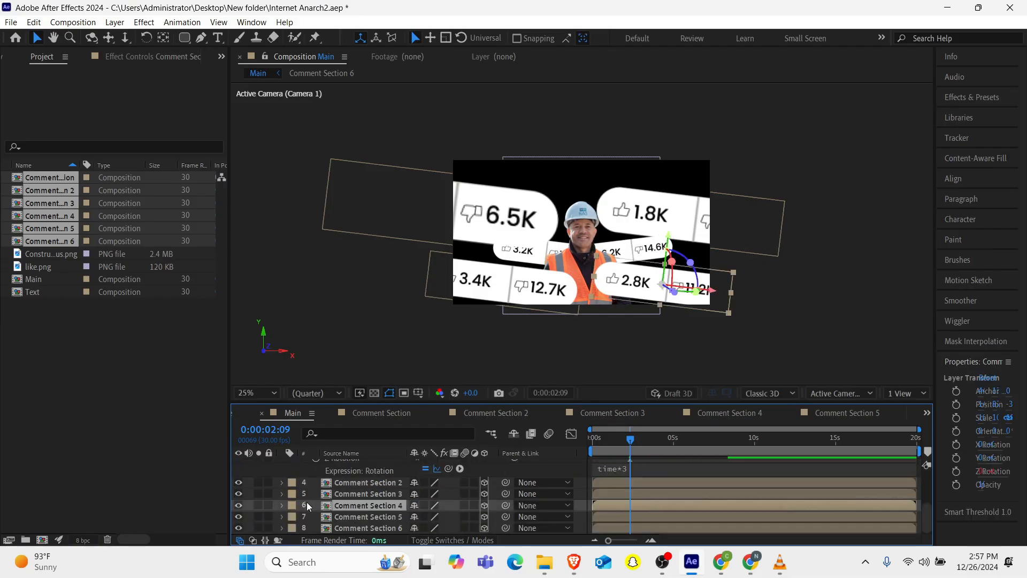
pyautogui.press('r')
pyautogui.scroll(-2, 349, 509)
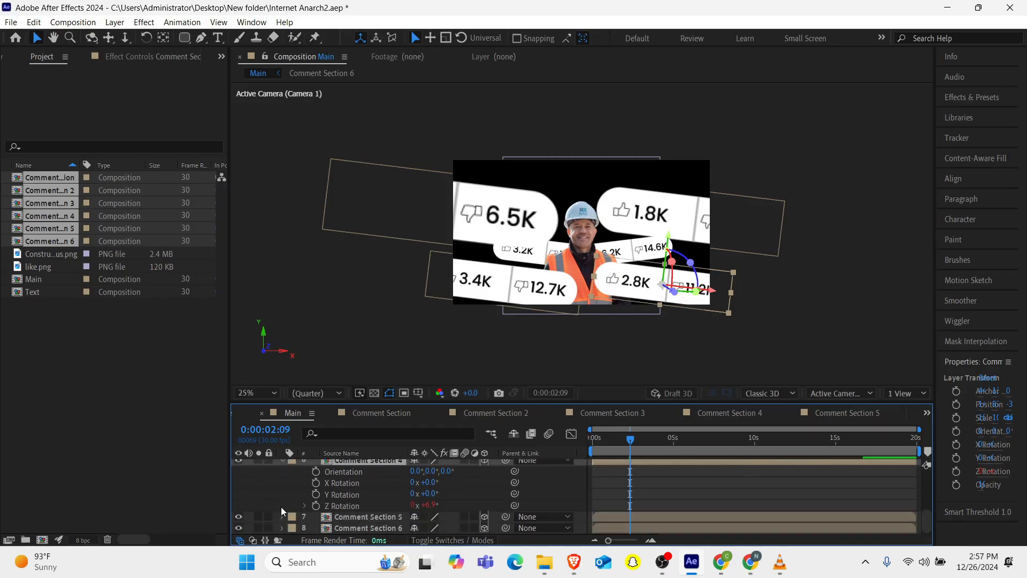
pyautogui.click(304, 506)
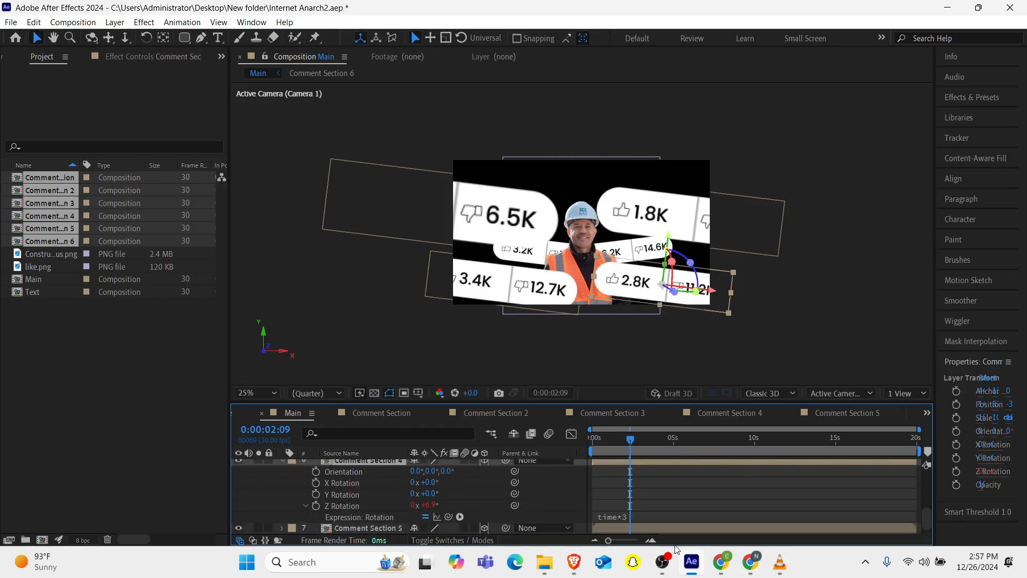
pyautogui.click(629, 514)
pyautogui.press('BackSpace')
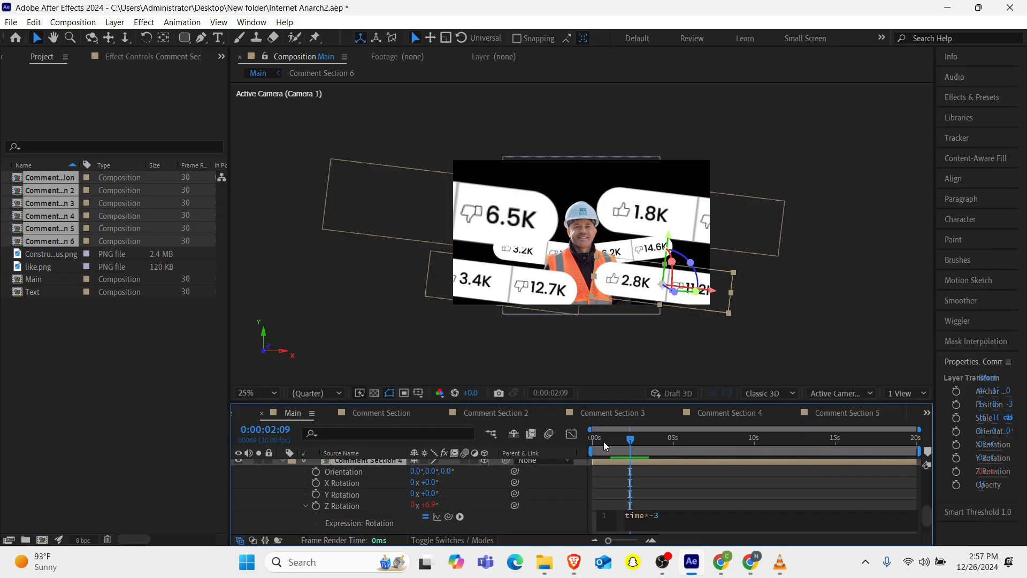
pyautogui.moveTo(603, 441); pyautogui.dragTo(549, 448)
pyautogui.press('space')
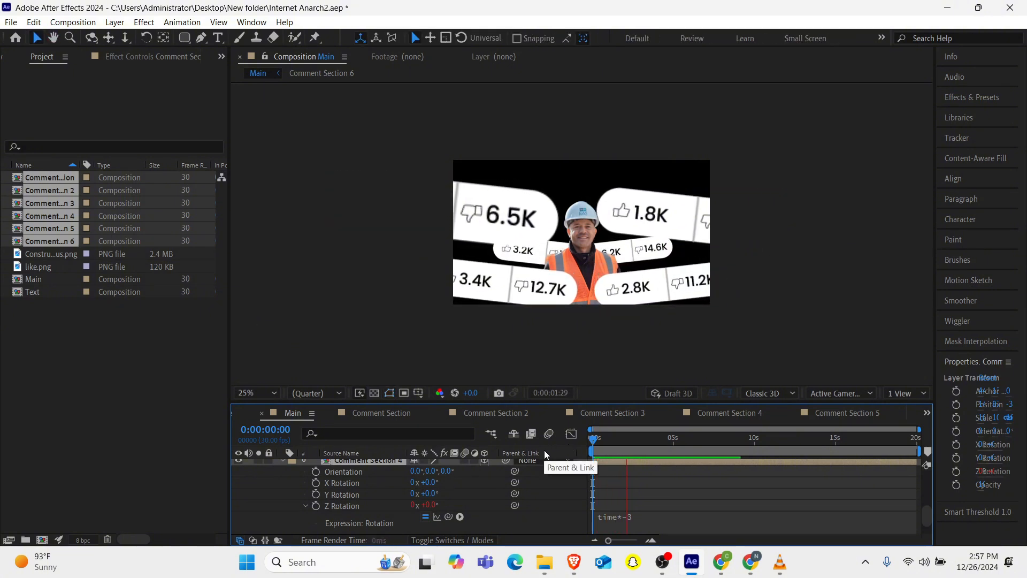
pyautogui.press('space')
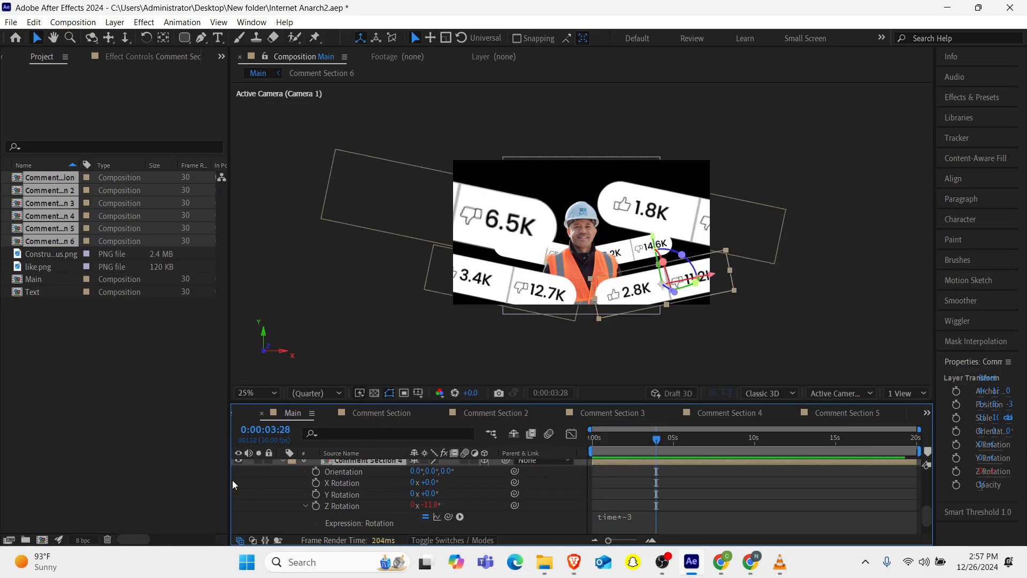
# Turn on Depth of Field in Camera 1's Camera Options.
pyautogui.scroll(-1, 306, 508)
pyautogui.scroll(2, 303, 522)
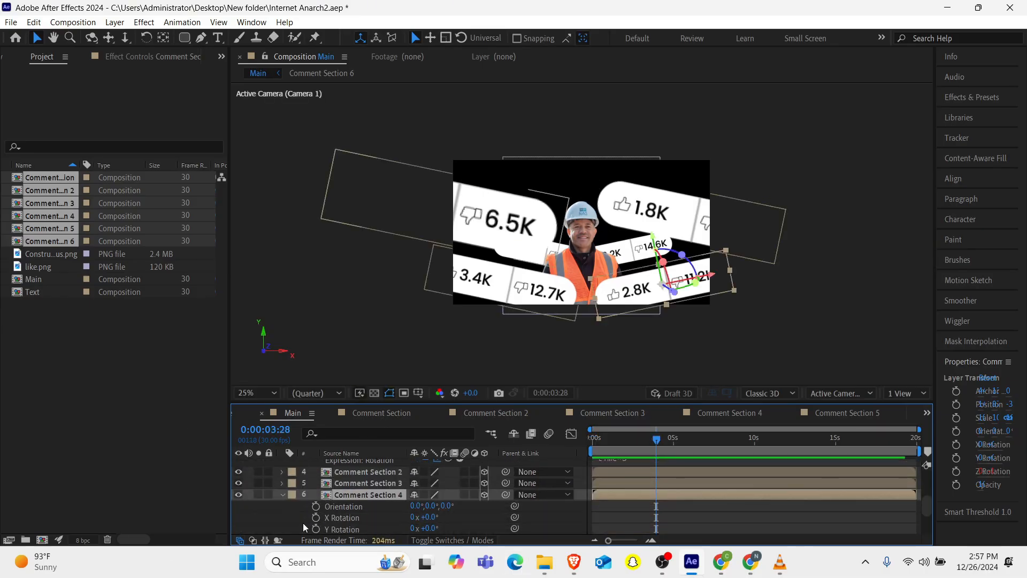
pyautogui.scroll(5, 284, 498)
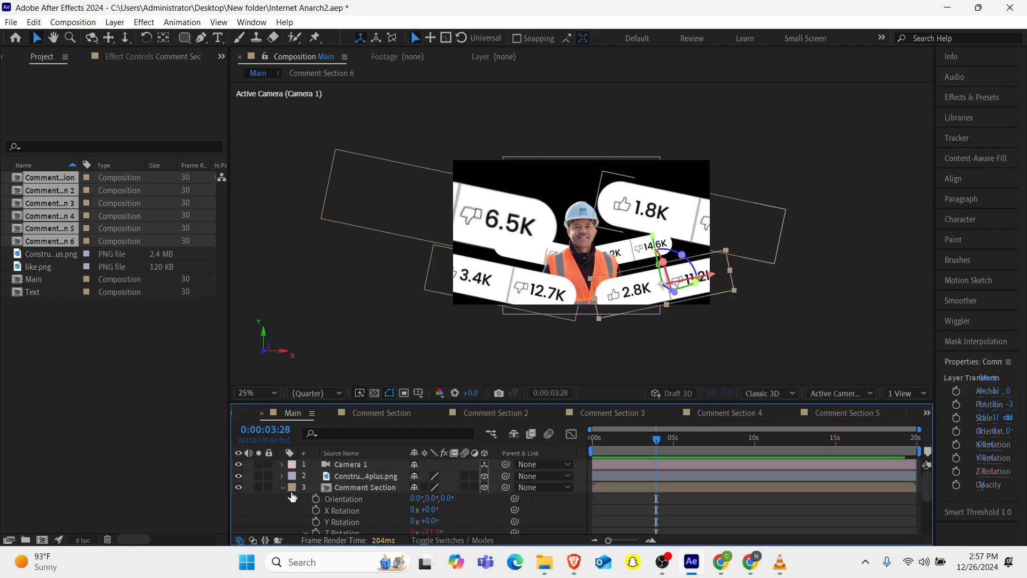
pyautogui.click(283, 486)
pyautogui.click(325, 465)
pyautogui.click(282, 465)
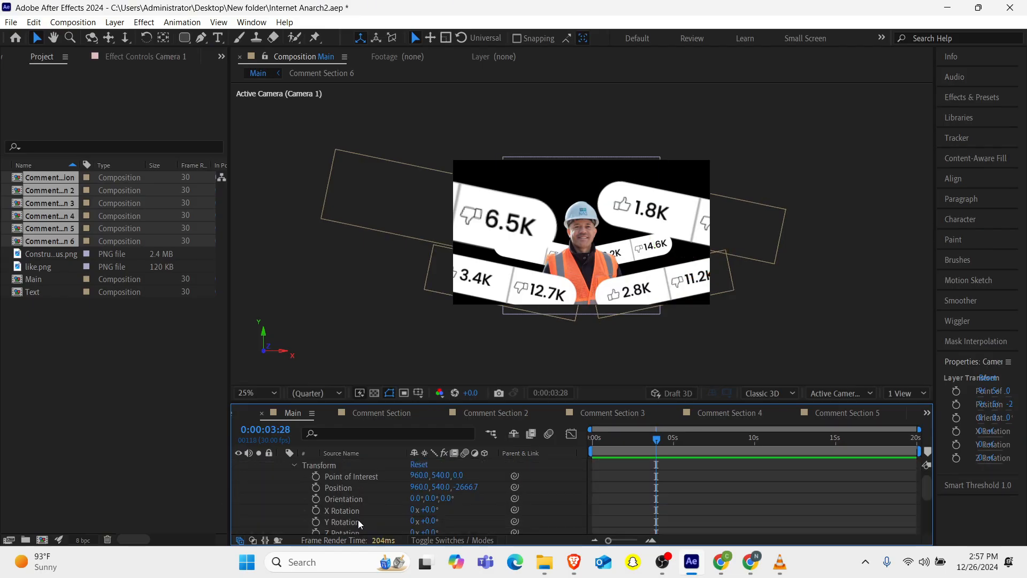
pyautogui.scroll(-3, 293, 491)
pyautogui.click(294, 490)
pyautogui.scroll(-1, 339, 496)
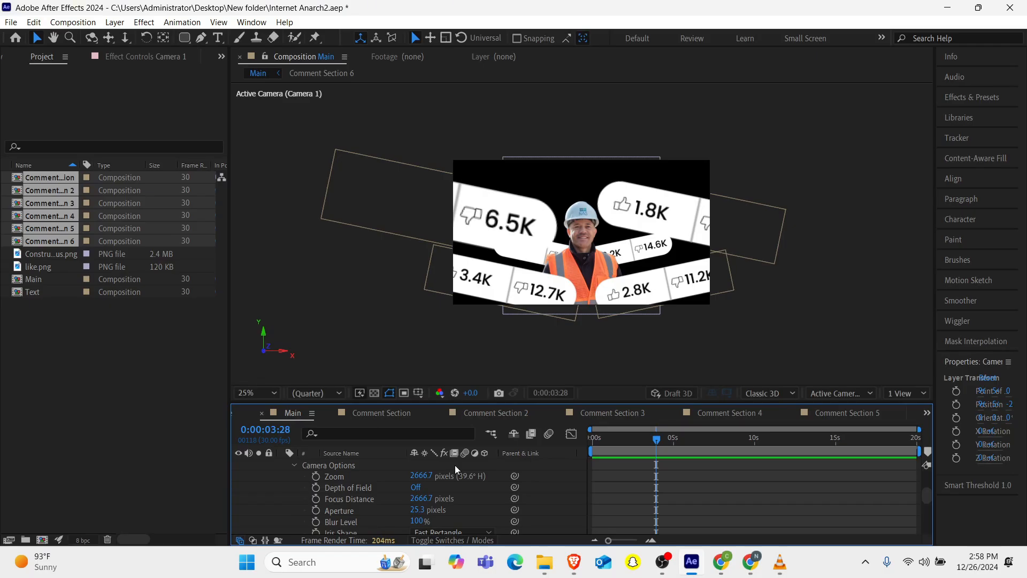
pyautogui.click(417, 488)
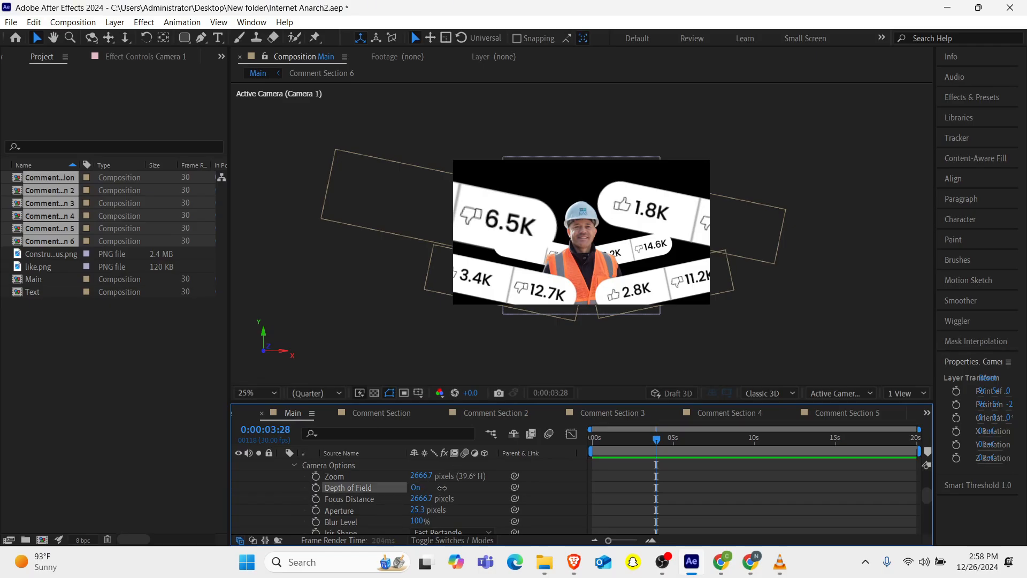
# Set the preview resolution to Full, and try adjusting Camera 1's Focus Distance before undoing it.
pyautogui.click(310, 394)
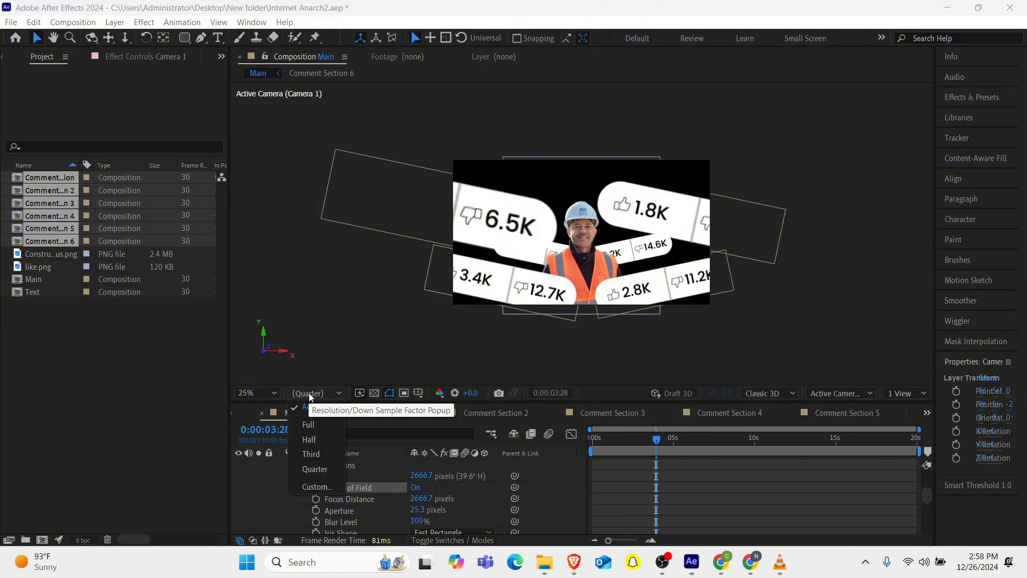
pyautogui.click(311, 428)
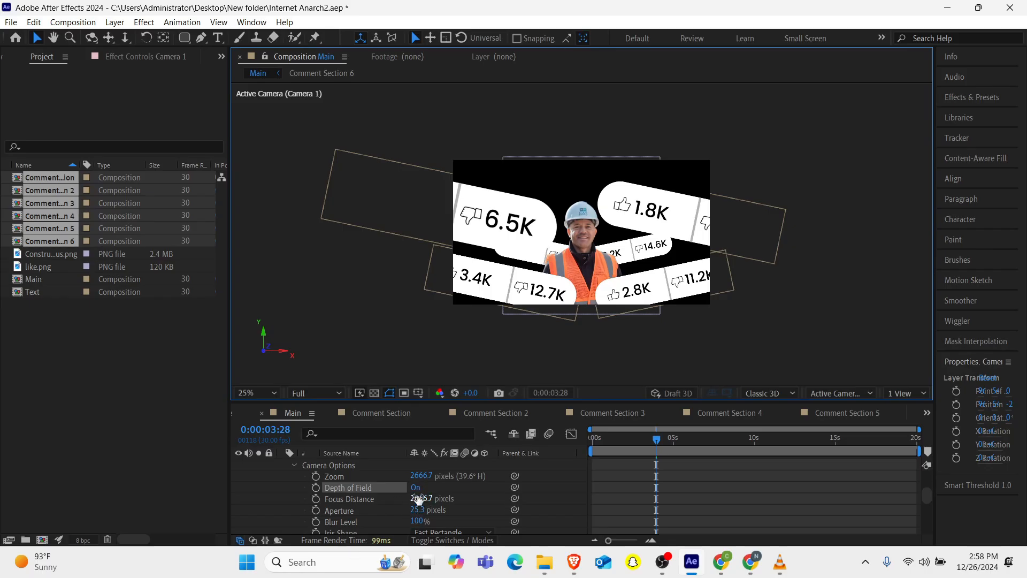
pyautogui.moveTo(418, 503); pyautogui.dragTo(471, 502)
pyautogui.hotkey('ctrl', 'z')
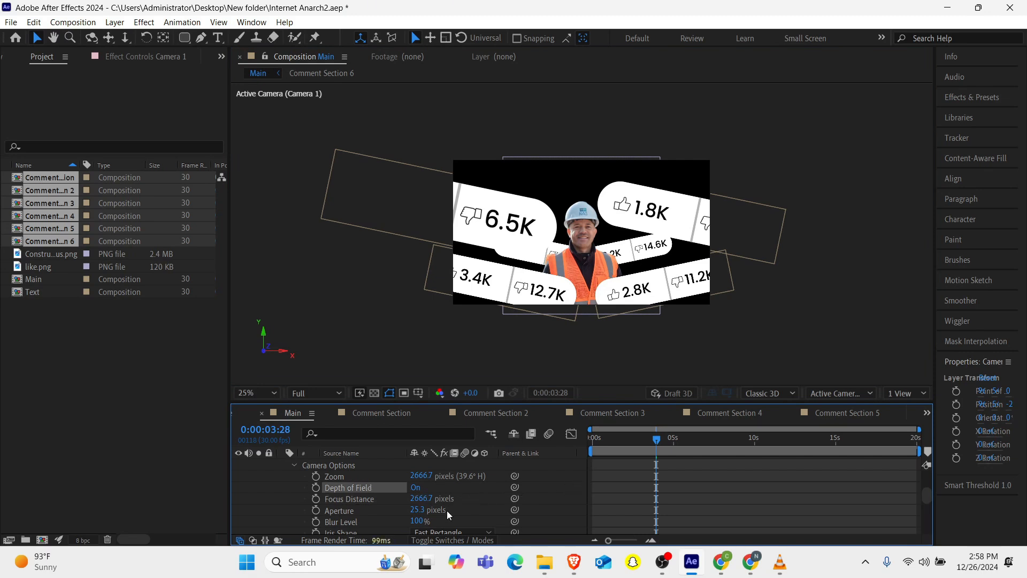
# Increase Camera 1's Aperture to strengthen the depth-of-field blur on the pills.
pyautogui.moveTo(420, 515); pyautogui.dragTo(624, 491)
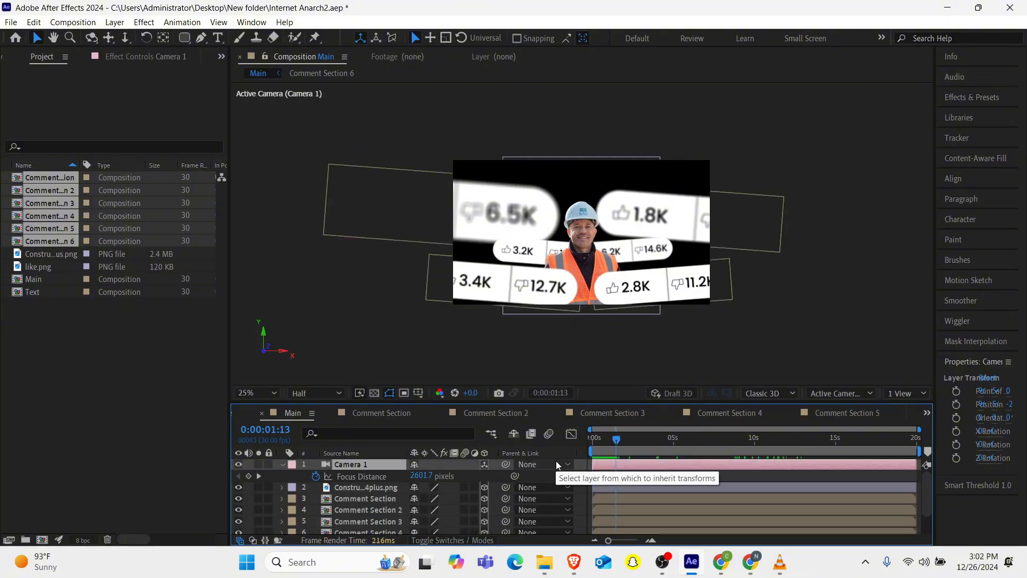
pyautogui.scroll(2, 579, 262)
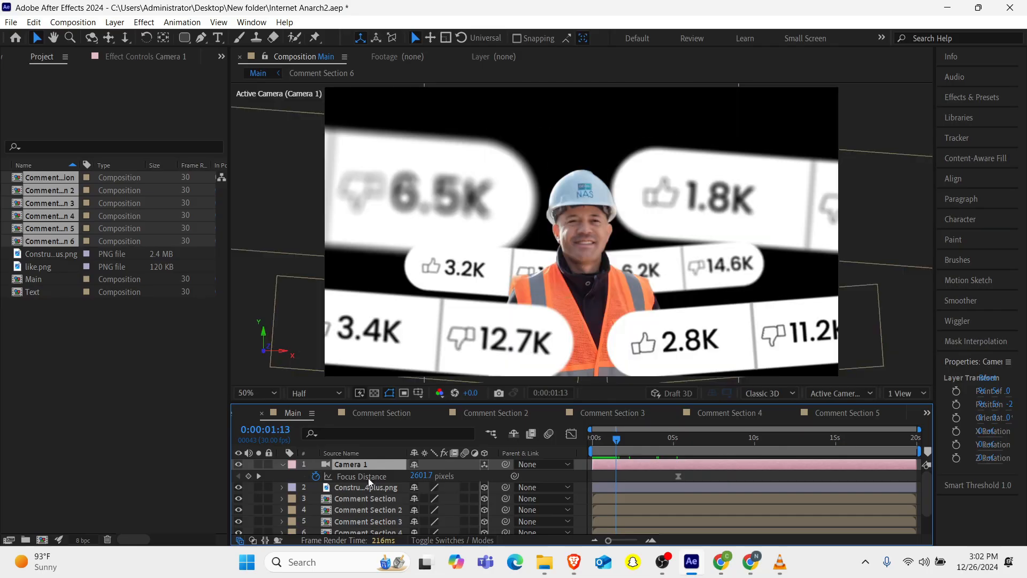
# Scale the presenter image layer to 60%.
pyautogui.click(360, 487)
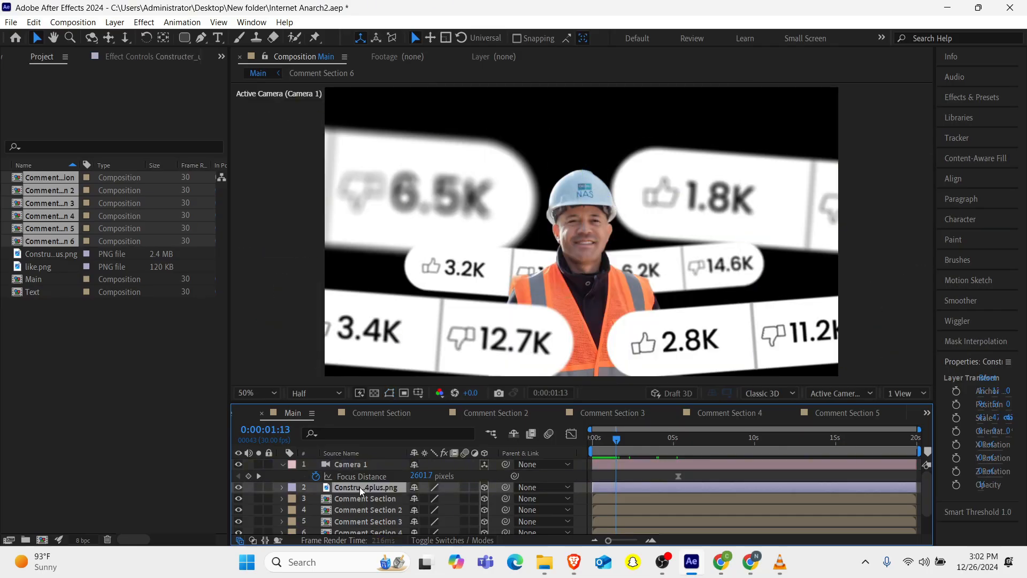
pyautogui.press('space')
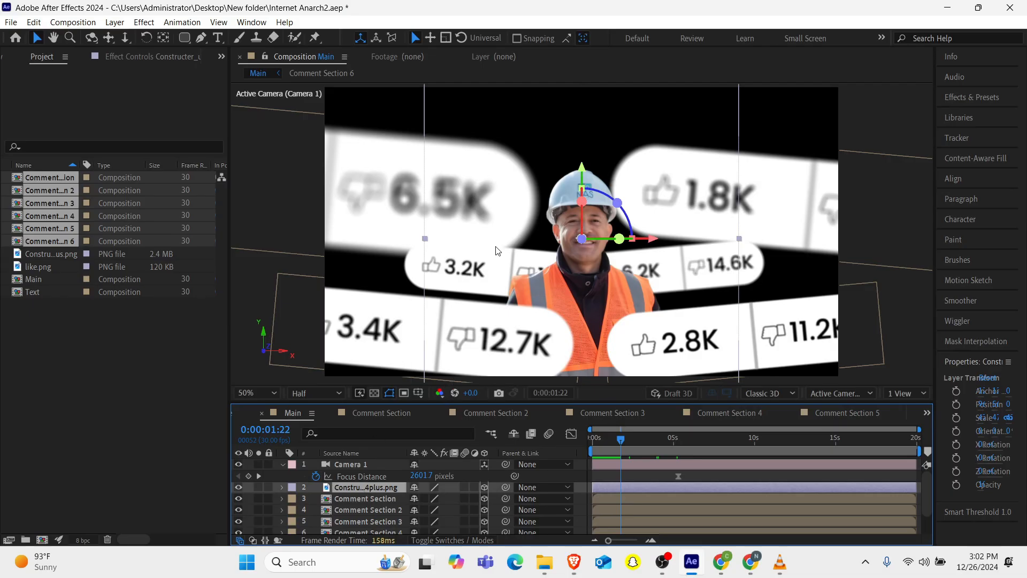
pyautogui.press('s')
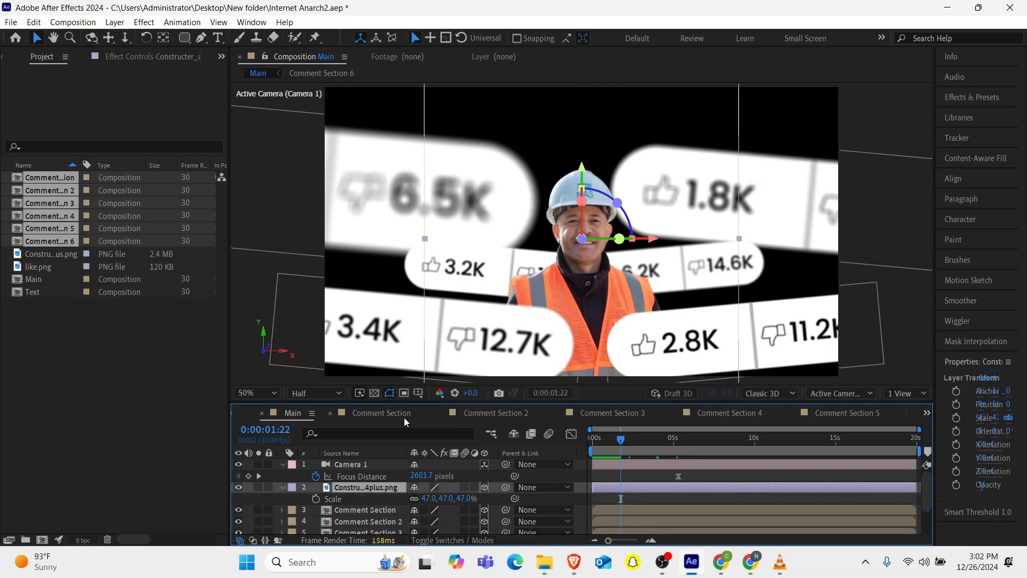
pyautogui.click(427, 502)
pyautogui.write('60')
pyautogui.press('Return')
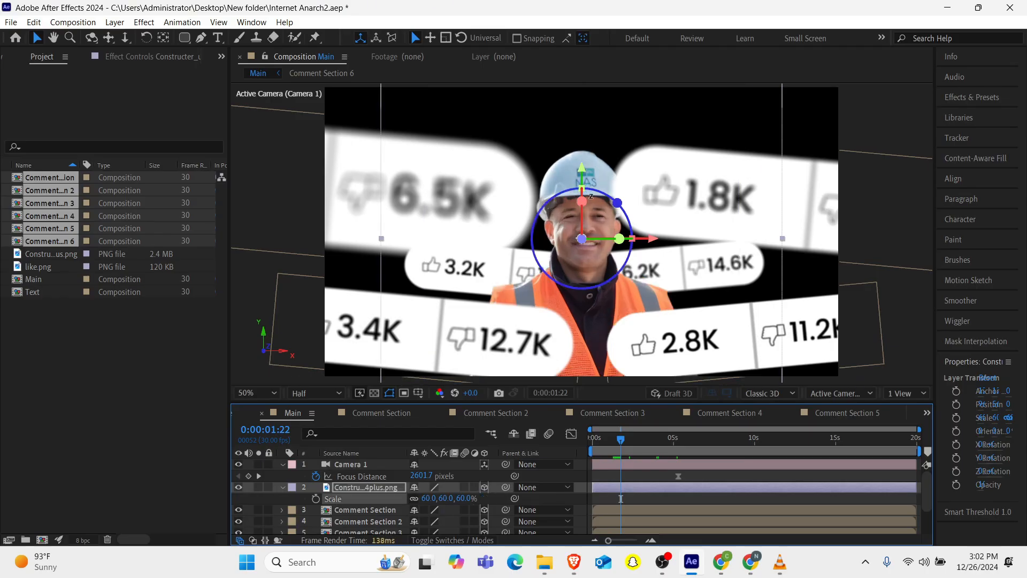
# Move the presenter image slightly upward in the Main composition.
pyautogui.press(',')
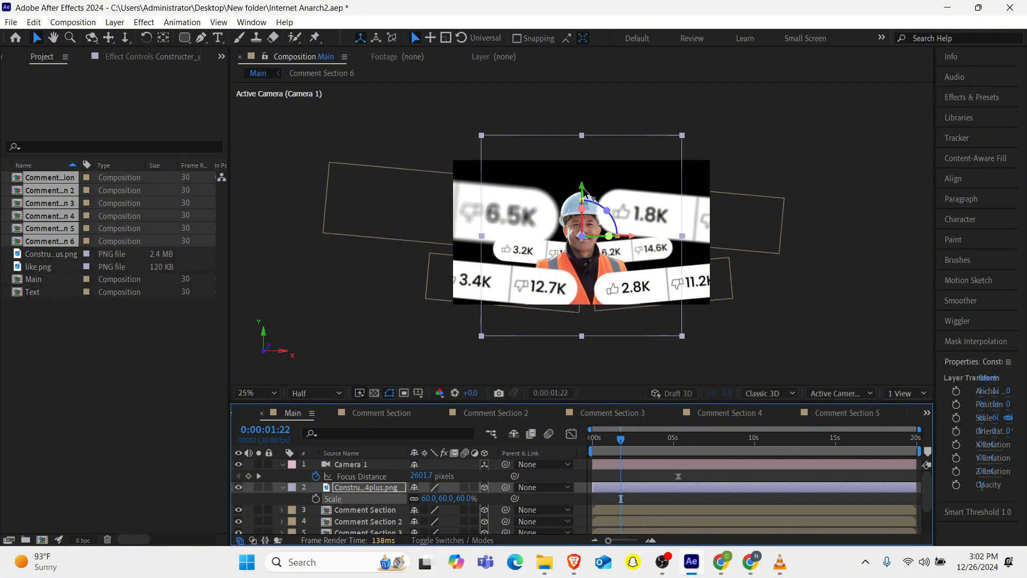
pyautogui.moveTo(587, 196)
pyautogui.mouseDown()
pyautogui.moveTo(584, 170)
pyautogui.moveTo(587, 180)
pyautogui.mouseUp()
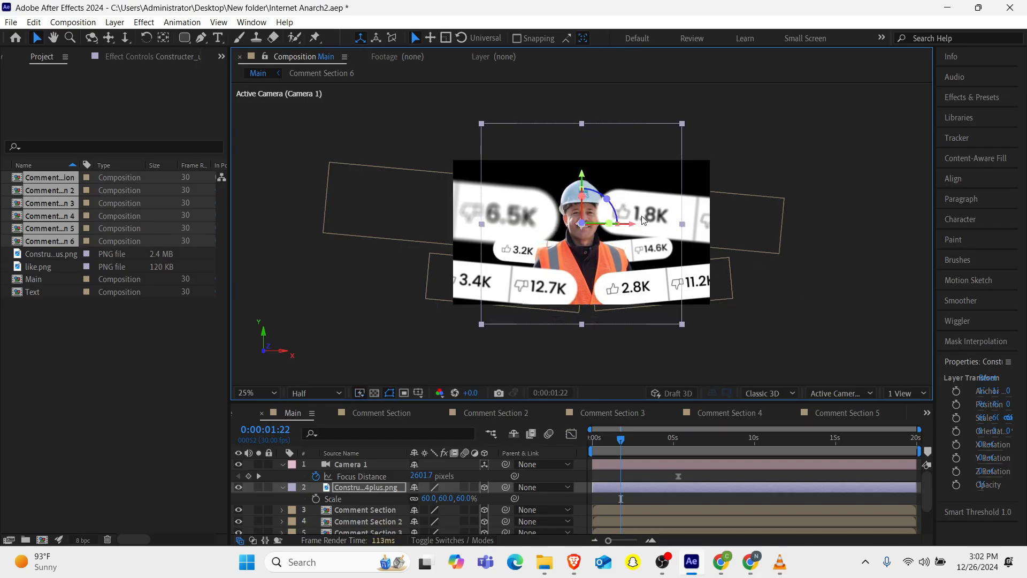
# Nudge the Comment Section layer slightly to the right.
pyautogui.click(723, 226)
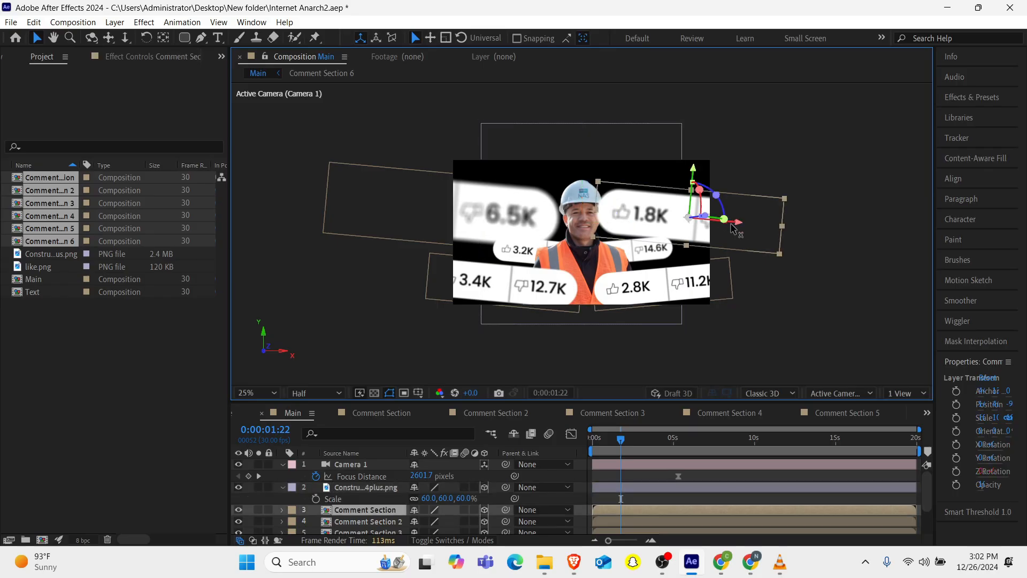
pyautogui.moveTo(746, 227); pyautogui.dragTo(752, 230)
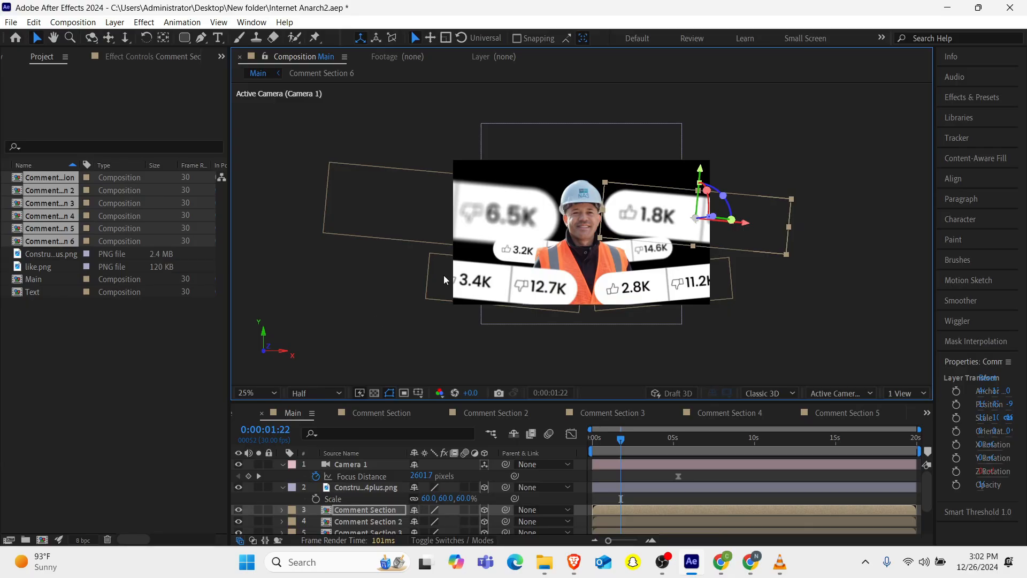
# Apply the Exposure effect to the presenter image layer.
pyautogui.click(354, 487)
pyautogui.hotkey('ctrl', 'space')
pyautogui.write('expo')
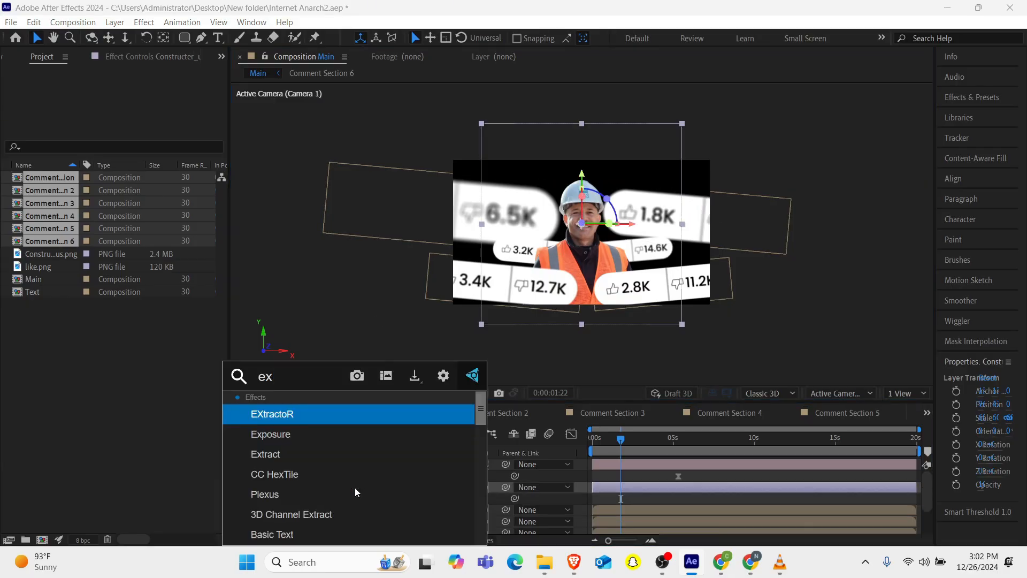
pyautogui.press('Up')
pyautogui.press('Down')
pyautogui.press('Down')
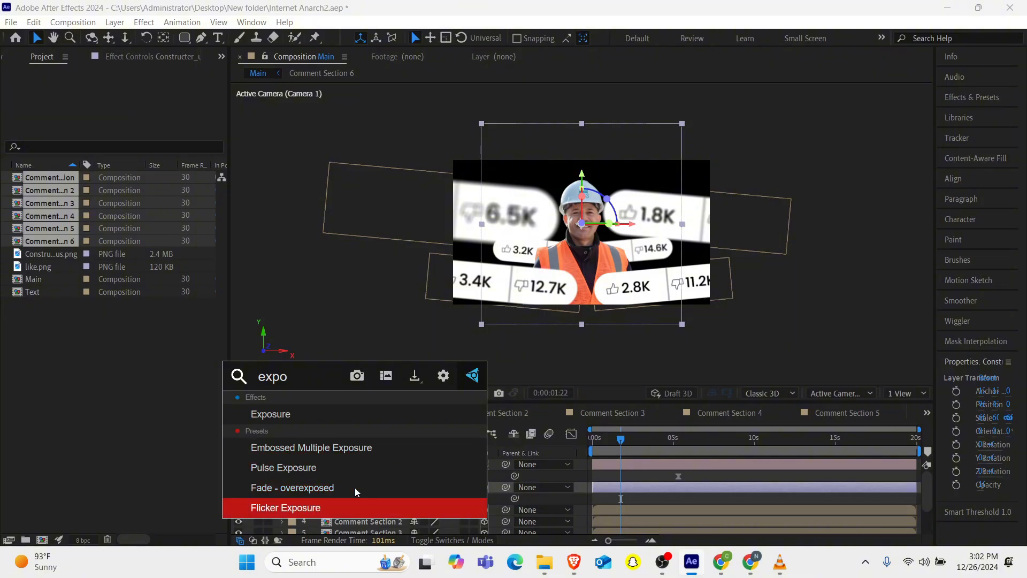
pyautogui.press('Down')
pyautogui.press('Return')
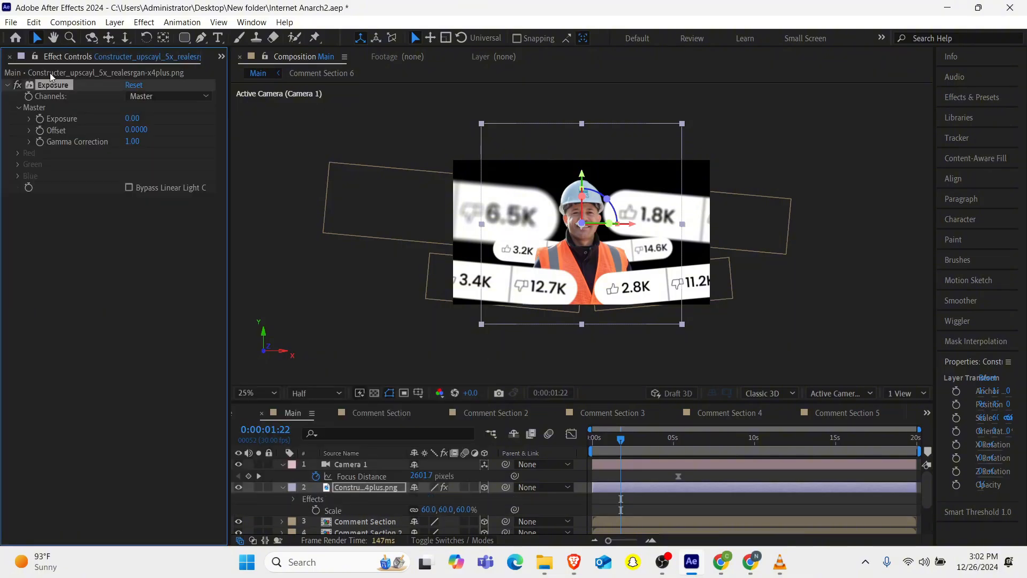
# Set the presenter's Exposure to 1.5.
pyautogui.moveTo(128, 119); pyautogui.dragTo(206, 119)
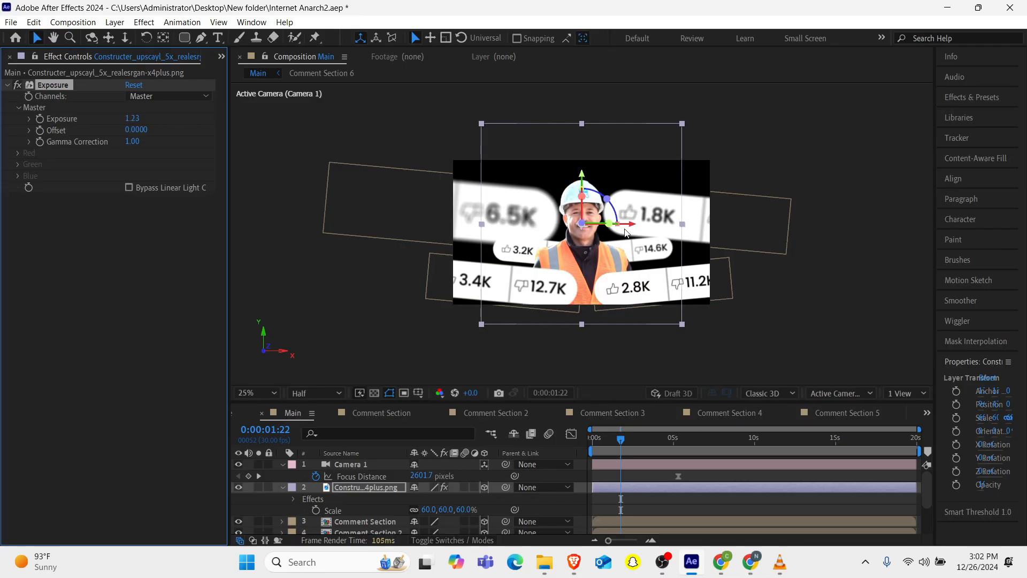
pyautogui.scroll(4, 572, 200)
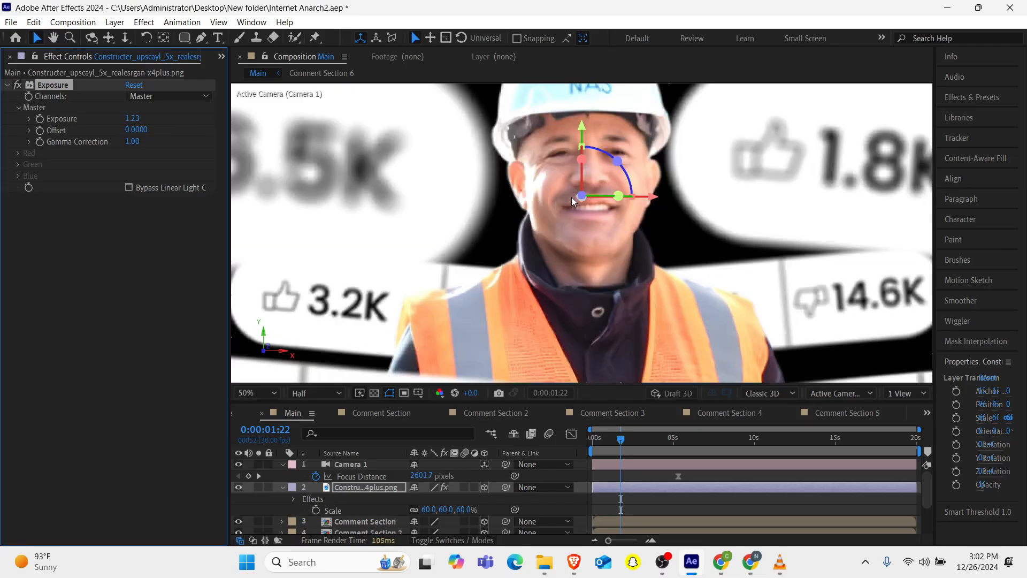
pyautogui.scroll(-2, 572, 200)
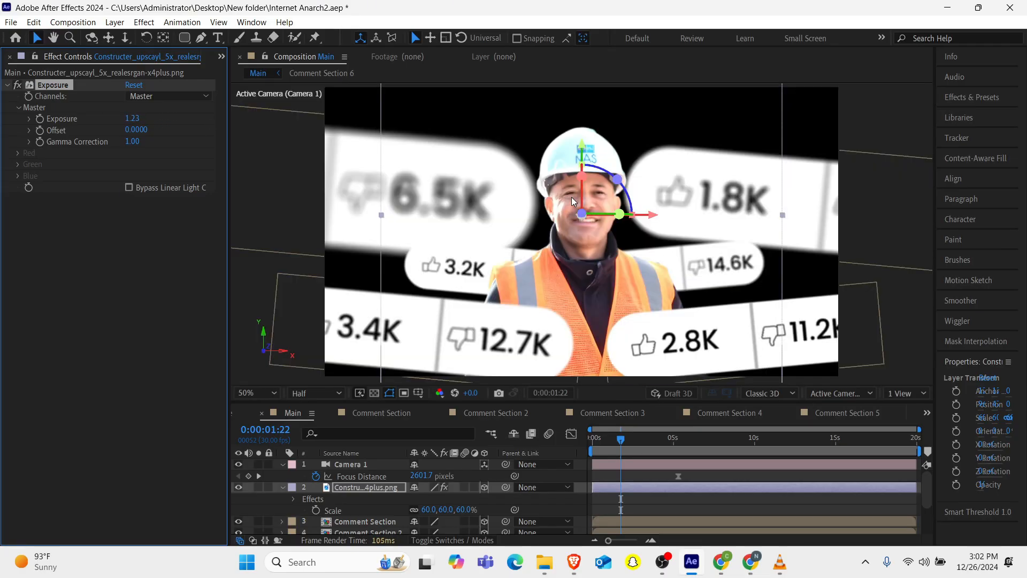
pyautogui.click(131, 118)
pyautogui.write('1.5')
pyautogui.press('Return')
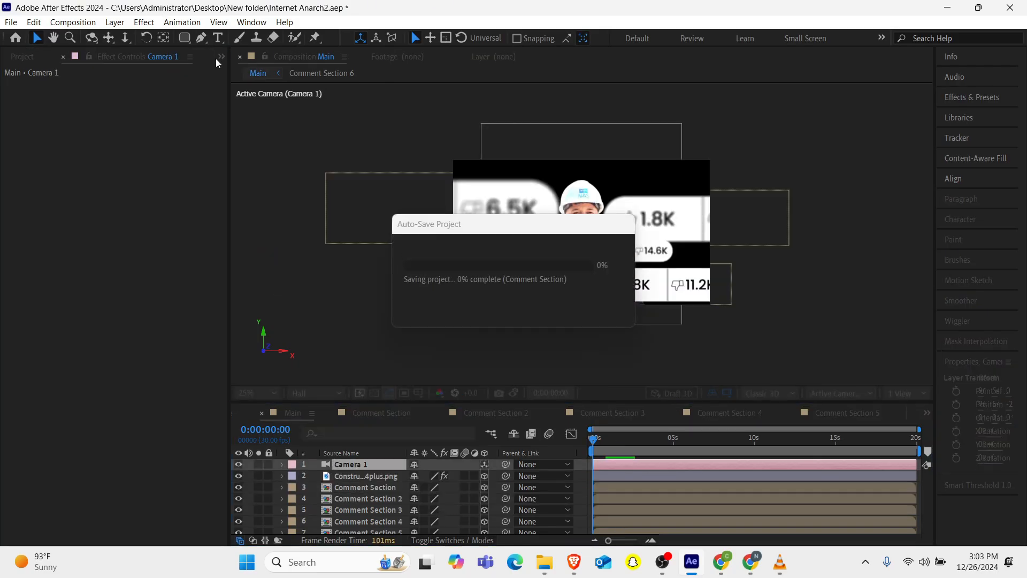
# Add the Text composition to Main as a 3D layer and move it up above the scene.
pyautogui.click(217, 57)
pyautogui.click(252, 102)
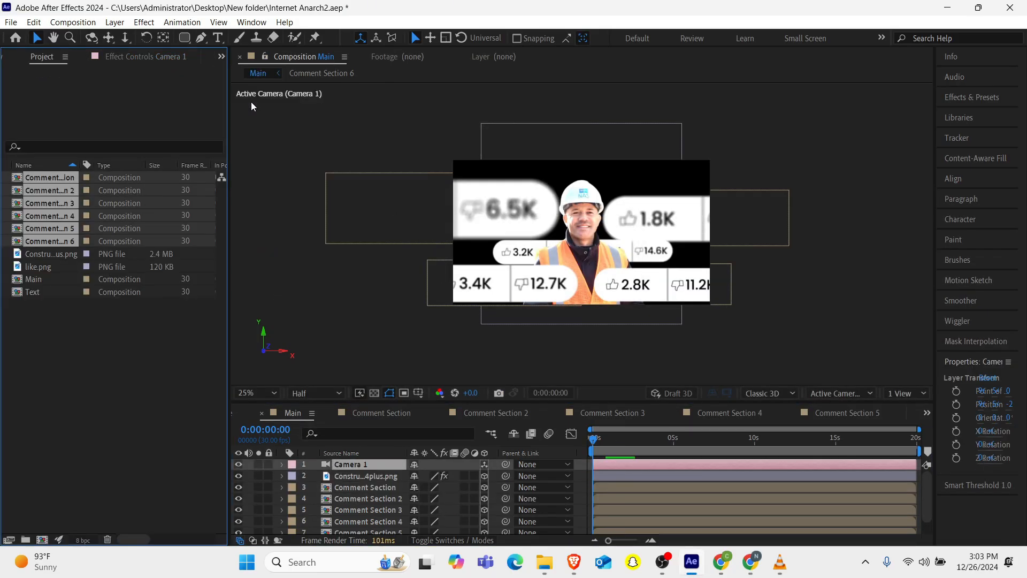
pyautogui.moveTo(34, 294); pyautogui.dragTo(374, 474)
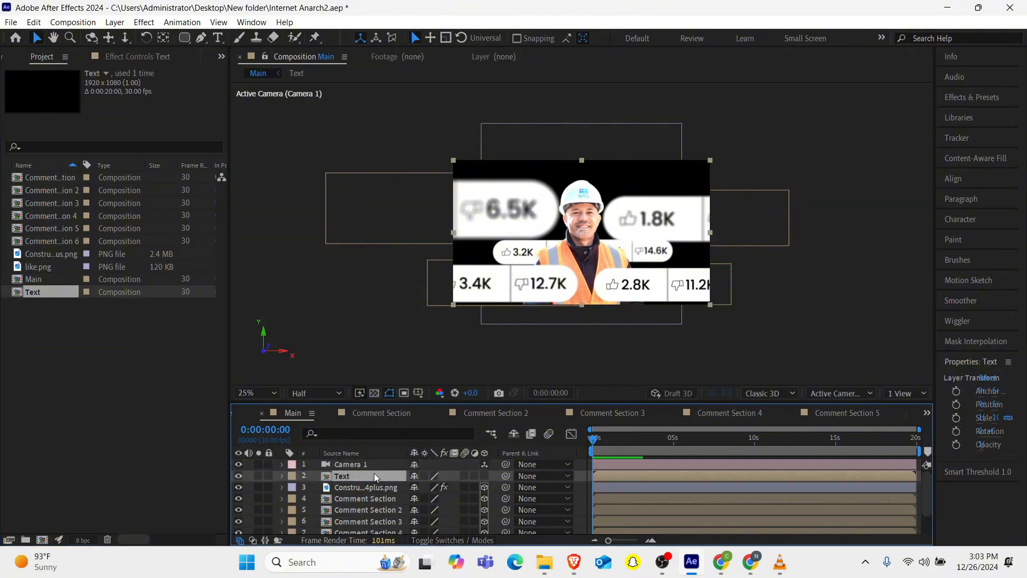
pyautogui.click(485, 476)
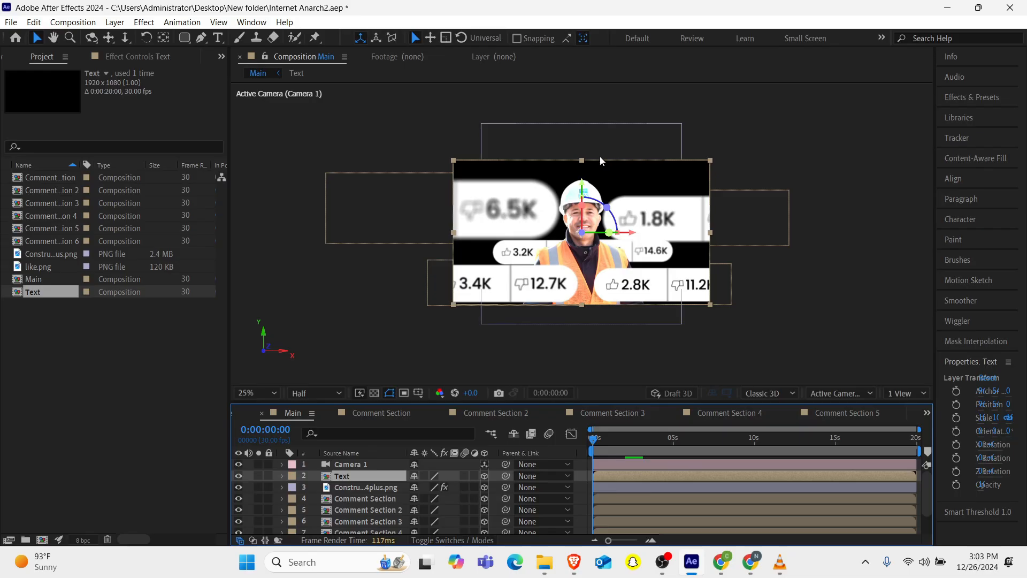
pyautogui.moveTo(584, 186); pyautogui.dragTo(581, 42)
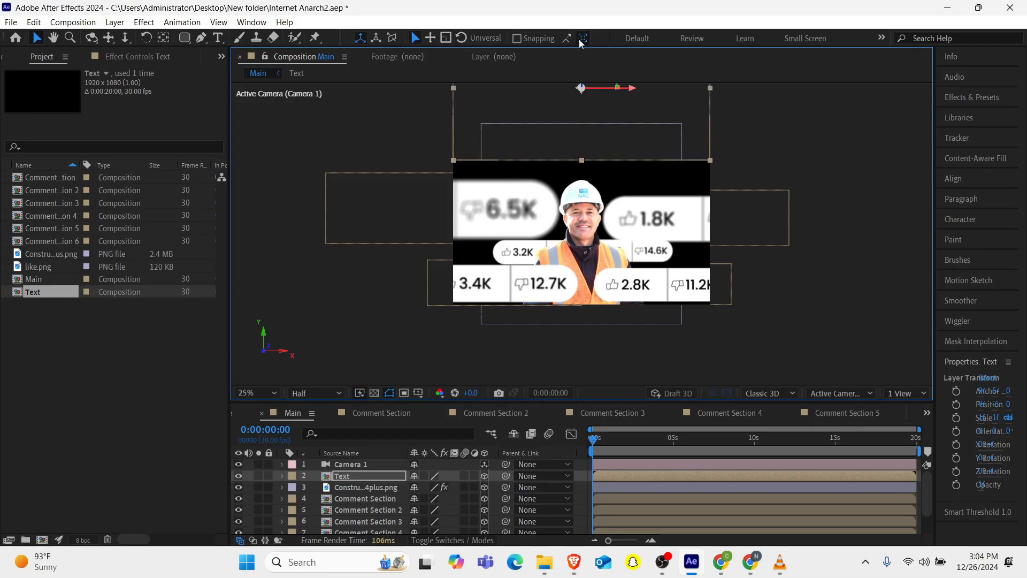
# Pan Camera 1 with the camera pan tool so it frames the Text title.
pyautogui.click(333, 469)
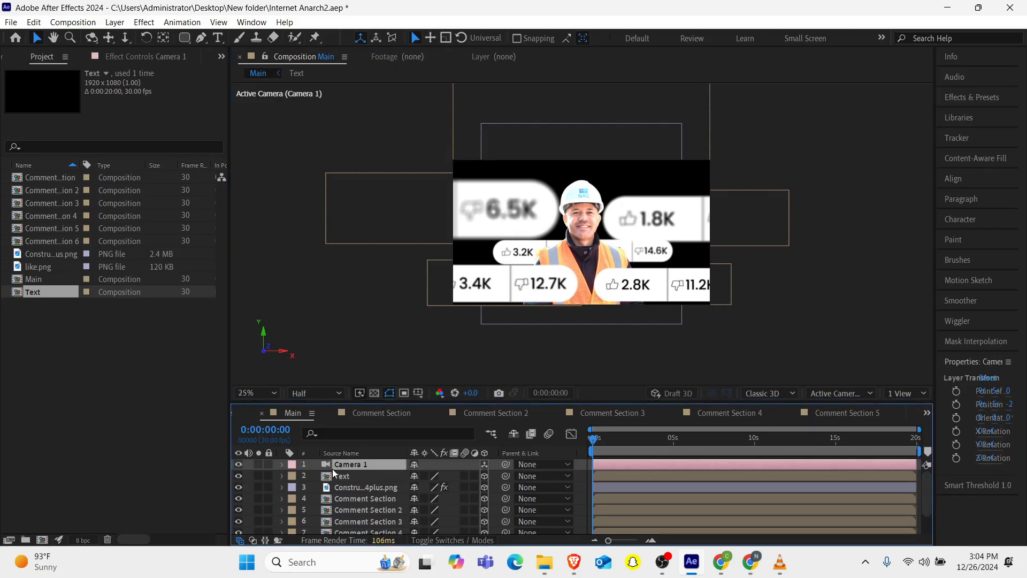
pyautogui.click(109, 38)
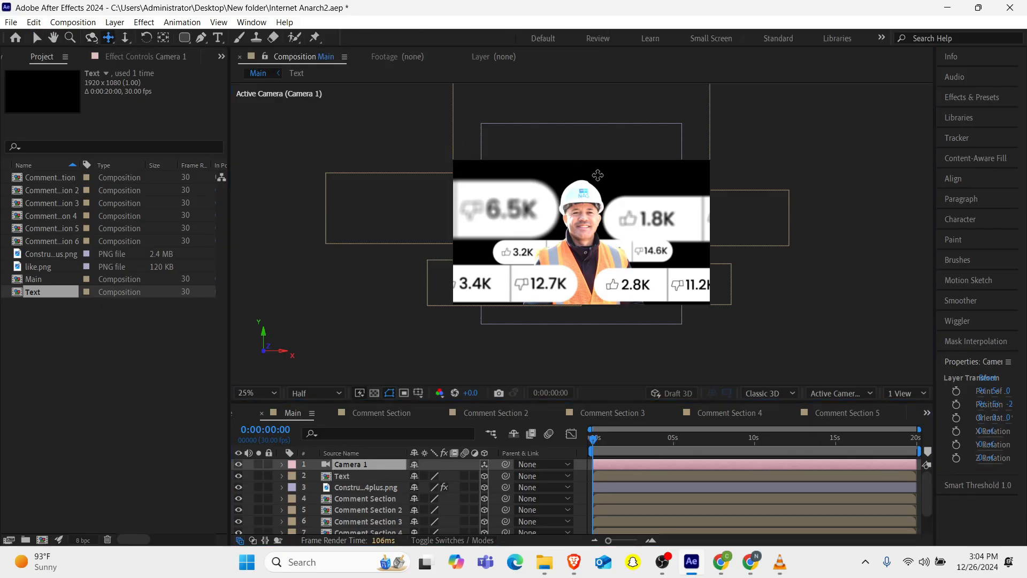
pyautogui.moveTo(580, 210); pyautogui.dragTo(595, 355)
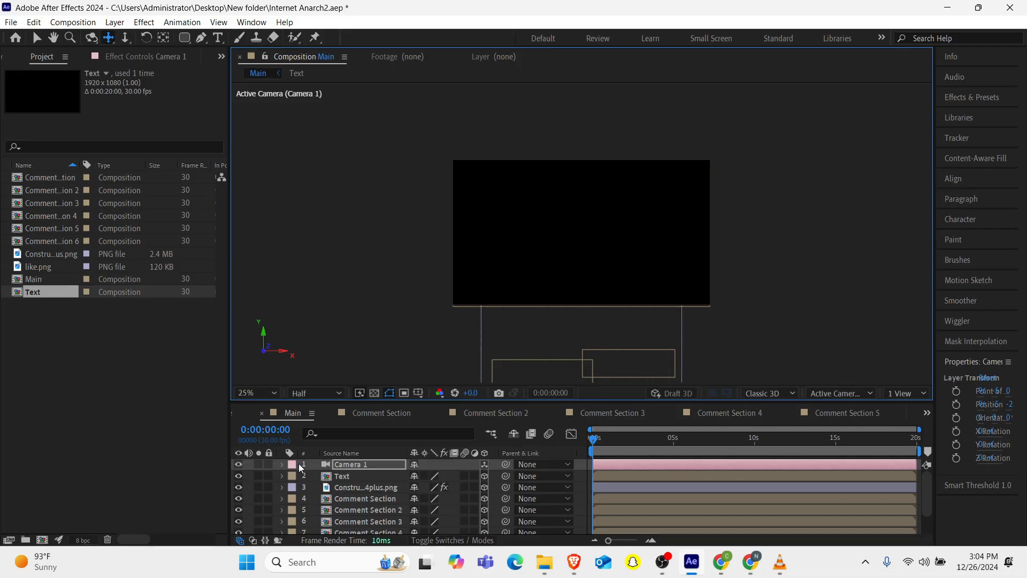
# Add keyframes for Camera 1's Point of Interest and Position.
pyautogui.click(283, 465)
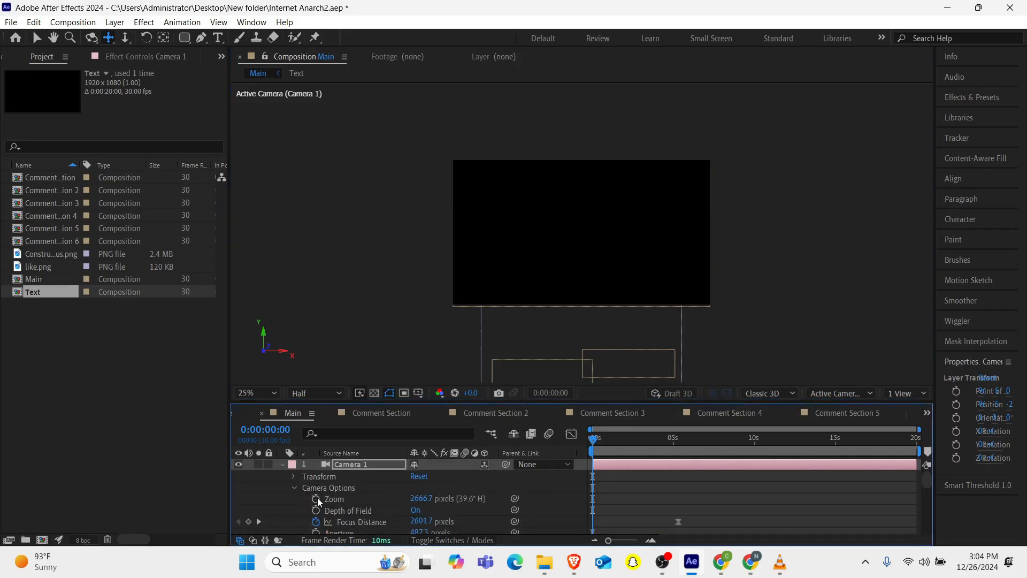
pyautogui.click(294, 477)
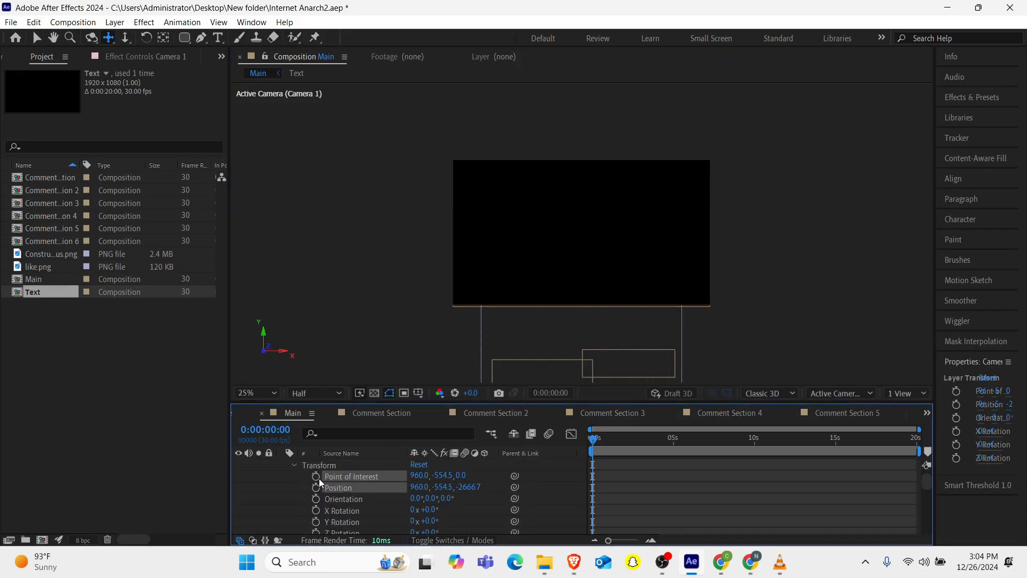
pyautogui.click(316, 476)
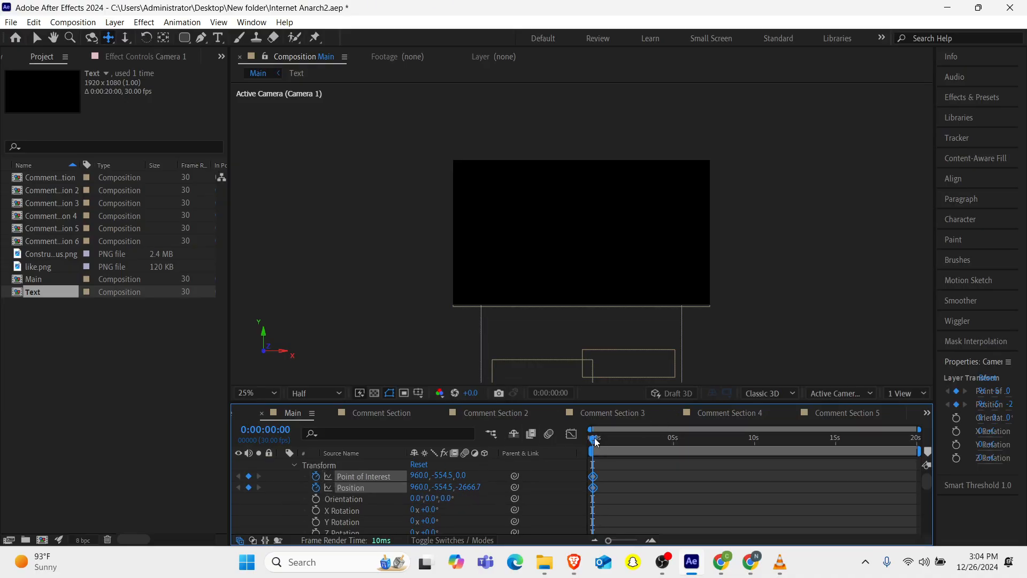
# Shift the starting camera keyframes to 0:00:01:23 and pan Camera 1 back to the pills at 0:00:02:19.
pyautogui.moveTo(596, 441); pyautogui.dragTo(636, 440)
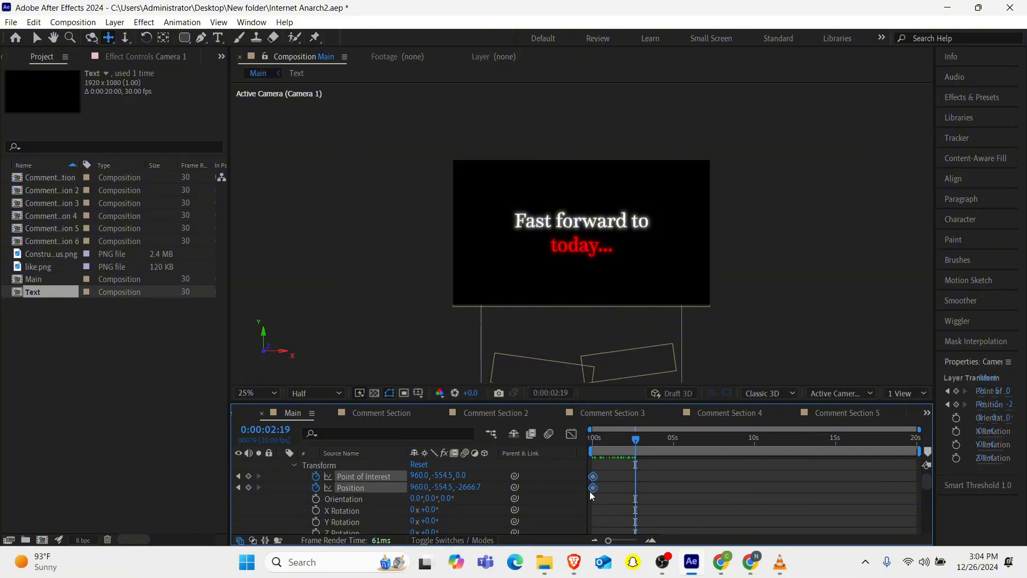
pyautogui.moveTo(599, 493)
pyautogui.moveTo(600, 493); pyautogui.dragTo(628, 493)
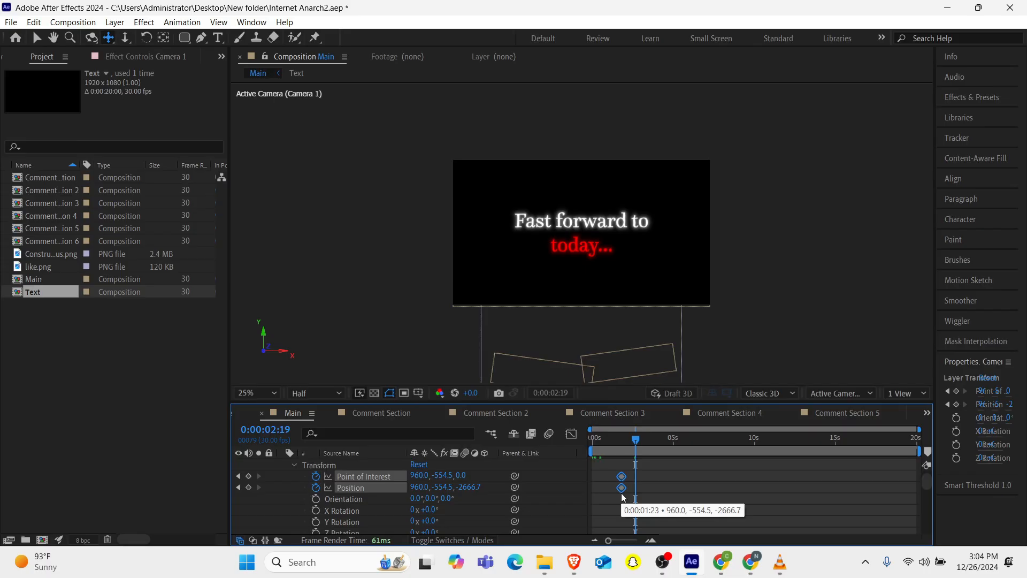
pyautogui.moveTo(578, 235); pyautogui.dragTo(579, 100)
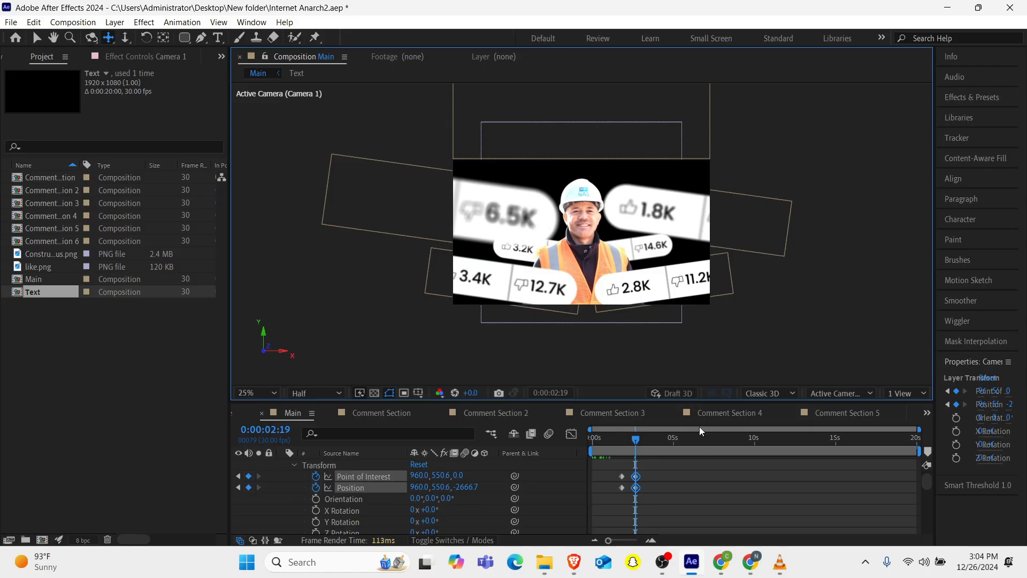
# Select the camera keyframes and apply the Flow easing curve 0.86, 0.23, 0.12, 0.72 to them.
pyautogui.moveTo(657, 467); pyautogui.dragTo(594, 510)
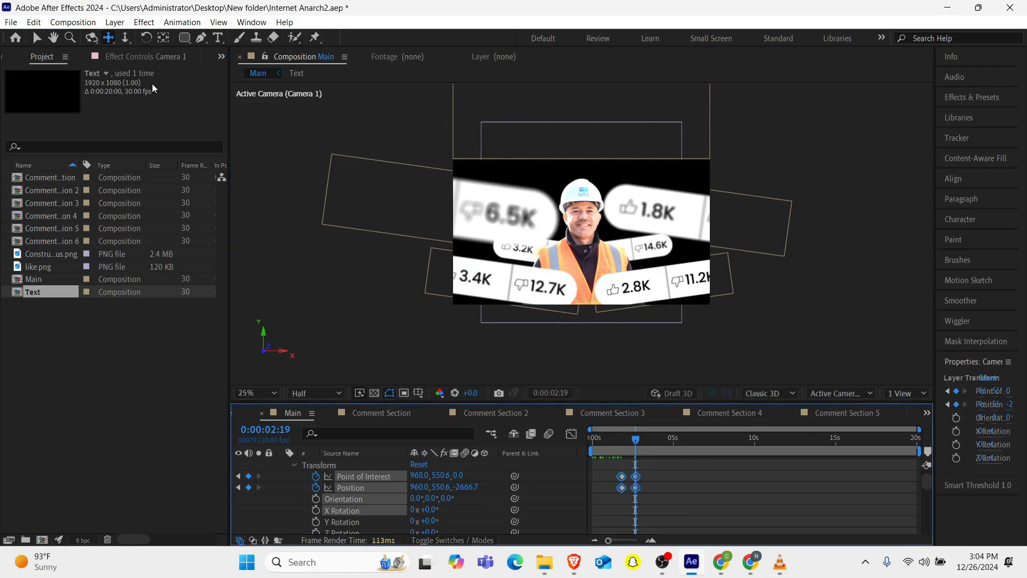
pyautogui.click(219, 57)
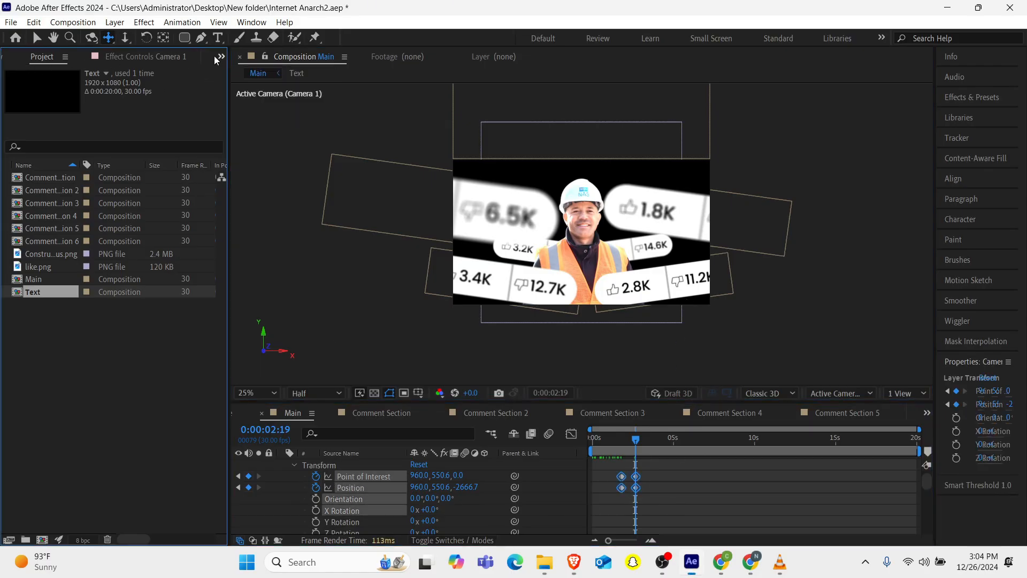
pyautogui.click(249, 87)
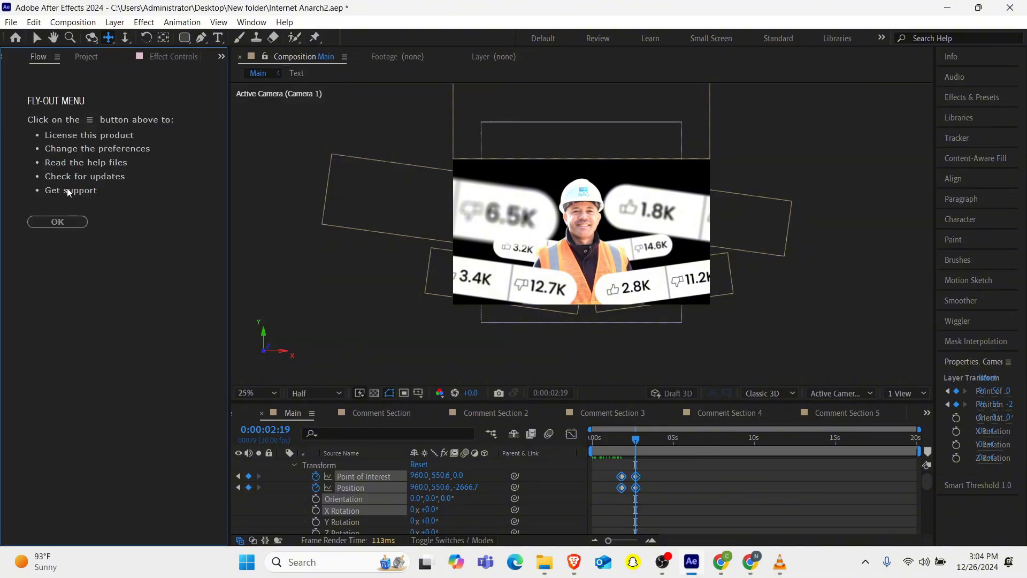
pyautogui.click(58, 222)
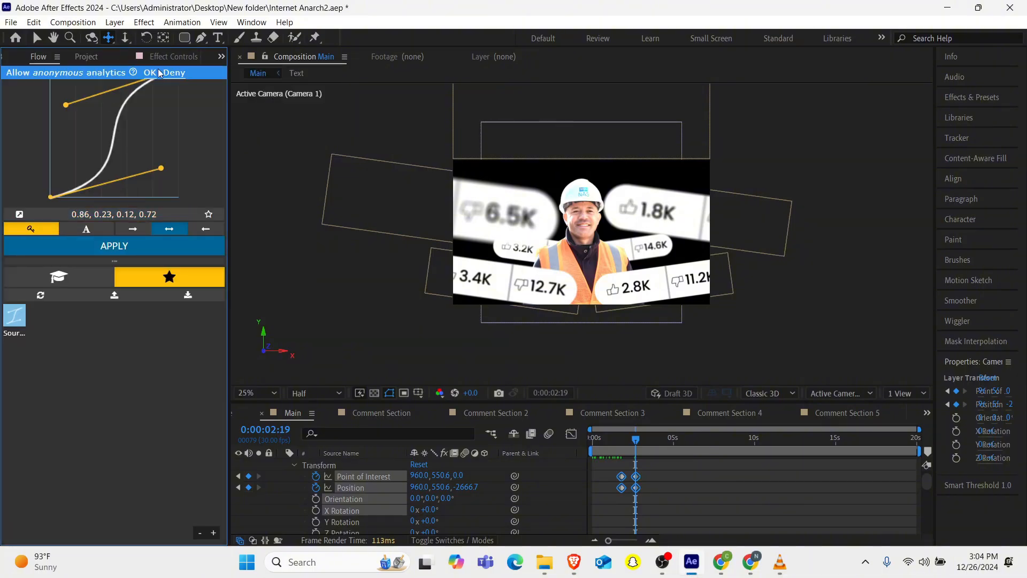
pyautogui.click(149, 73)
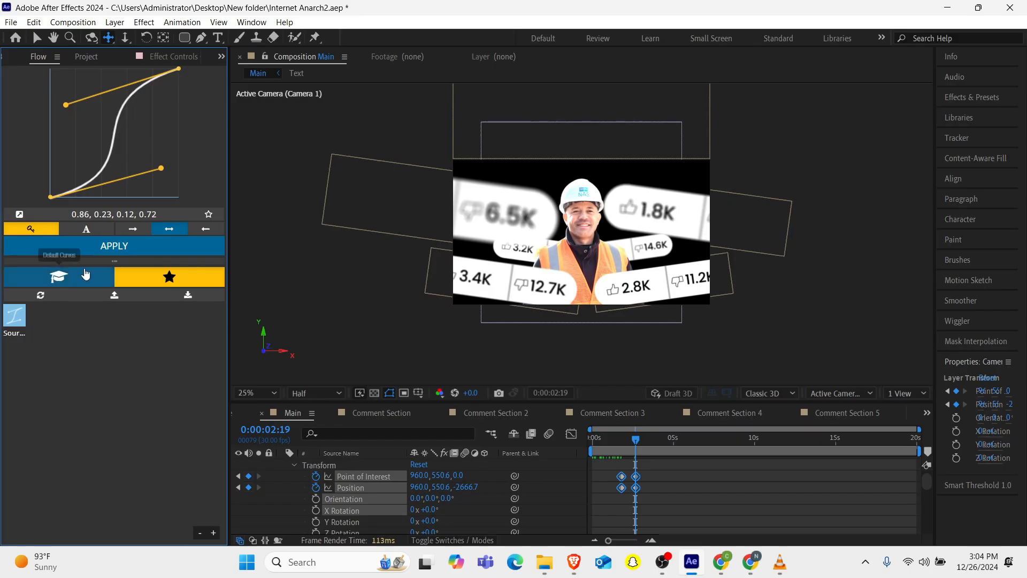
pyautogui.click(122, 255)
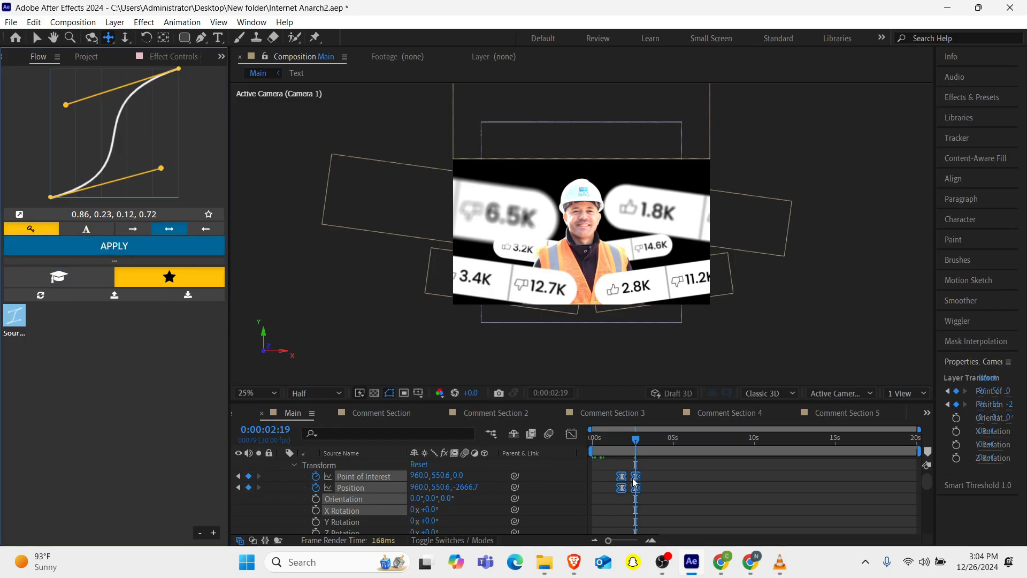
# Preview the eased camera move from the start of the composition.
pyautogui.click(605, 451)
pyautogui.press('Home')
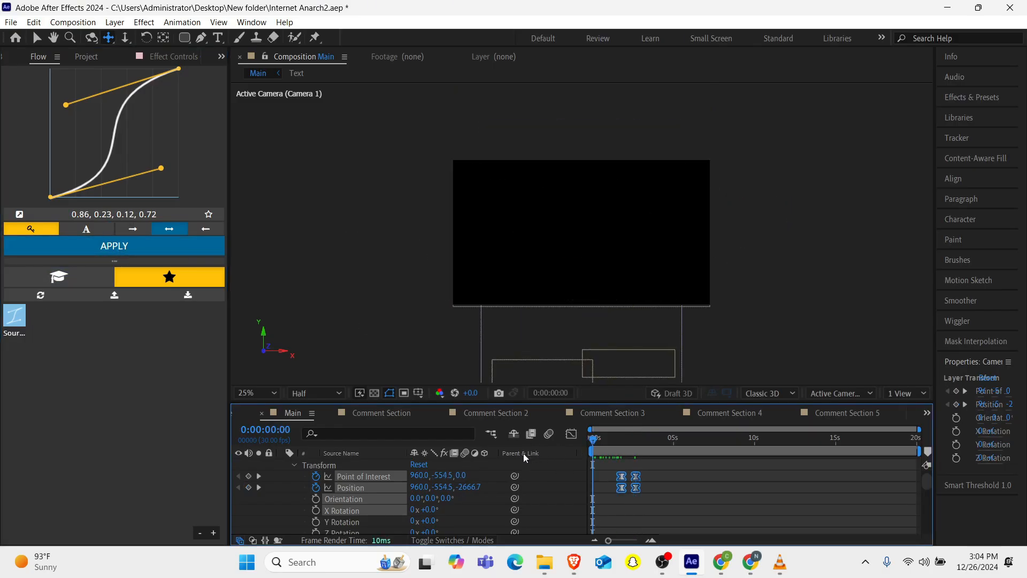
pyautogui.press('space')
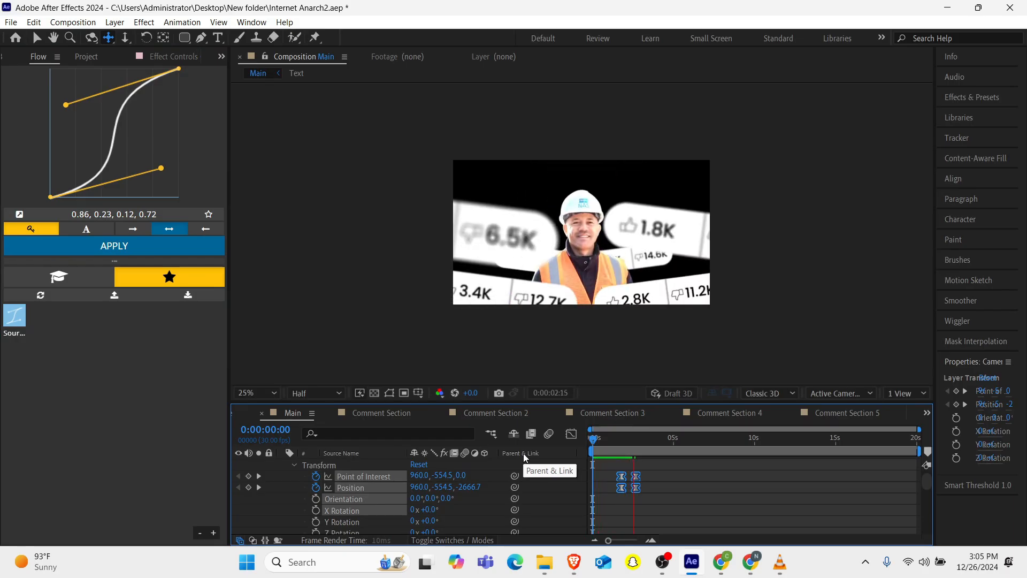
pyautogui.press('space')
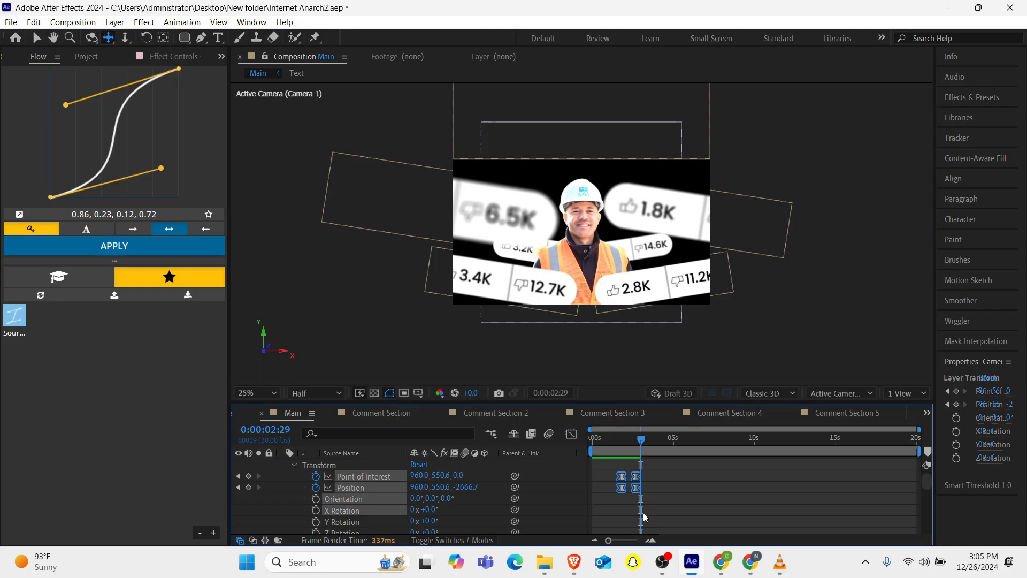
# Spread the camera move by shifting the starting keyframes slightly earlier and the ending keyframes slightly later, previewing between.
pyautogui.moveTo(622, 488); pyautogui.dragTo(616, 488)
pyautogui.press('Home')
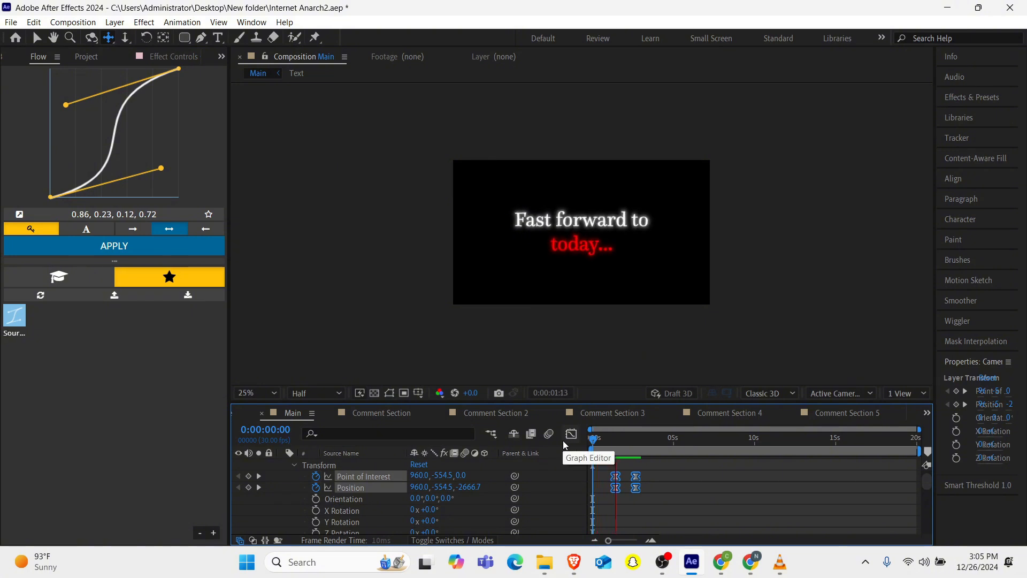
pyautogui.press('space')
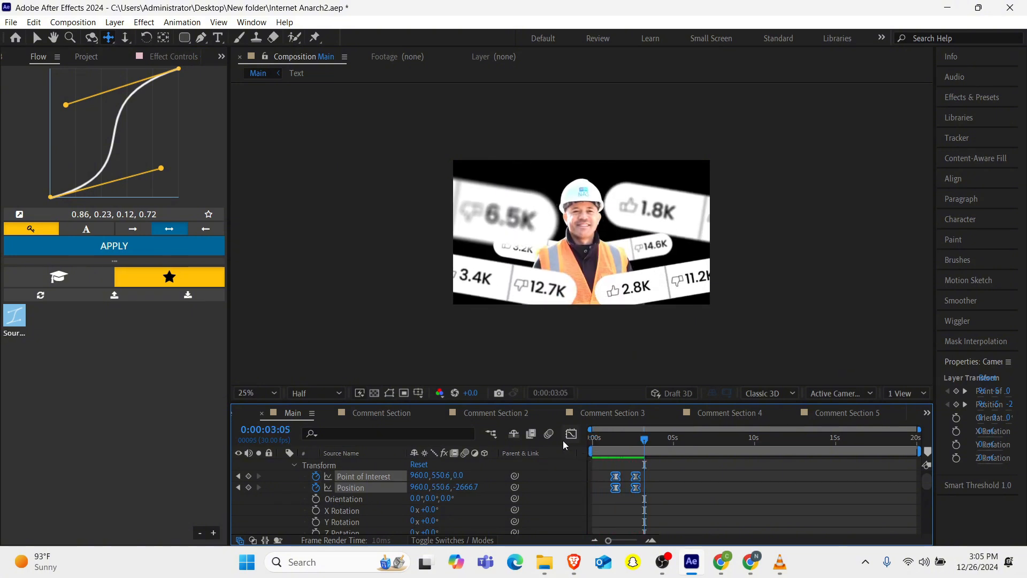
pyautogui.moveTo(635, 487); pyautogui.dragTo(642, 488)
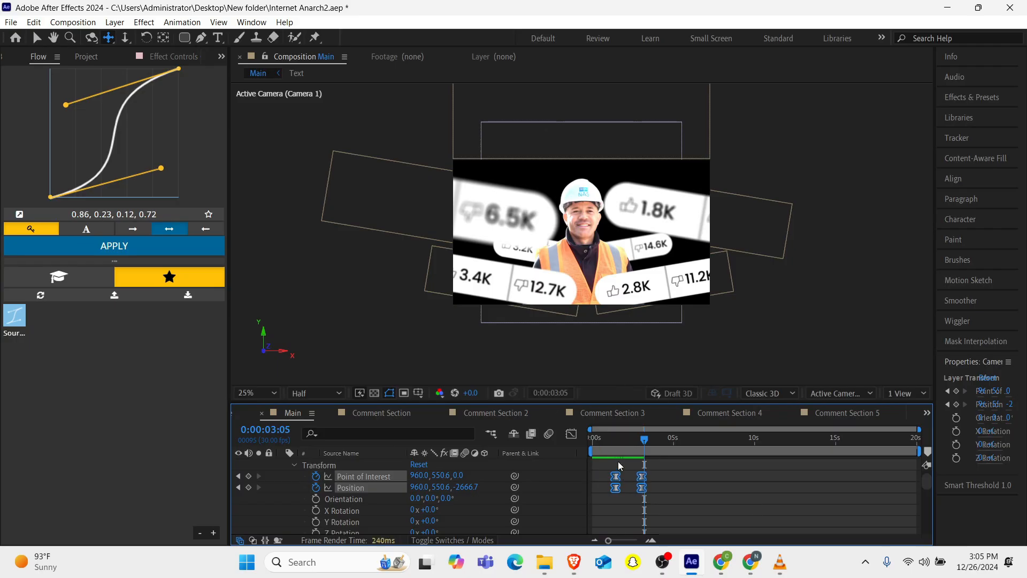
# Switch to VLC and play the reference video to compare the shot, then minimize it.
pyautogui.moveTo(776, 566)
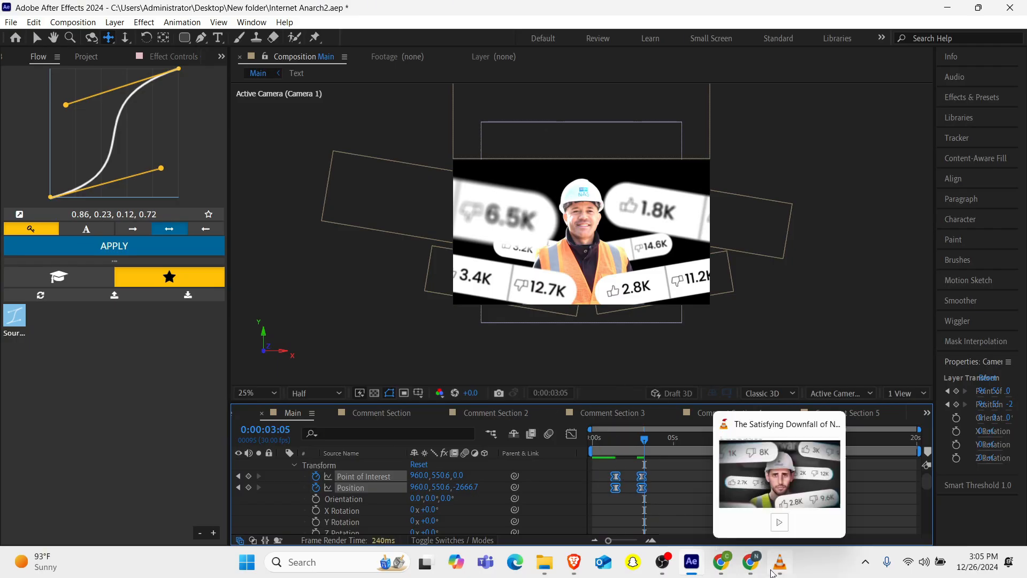
pyautogui.click(759, 471)
pyautogui.press('space')
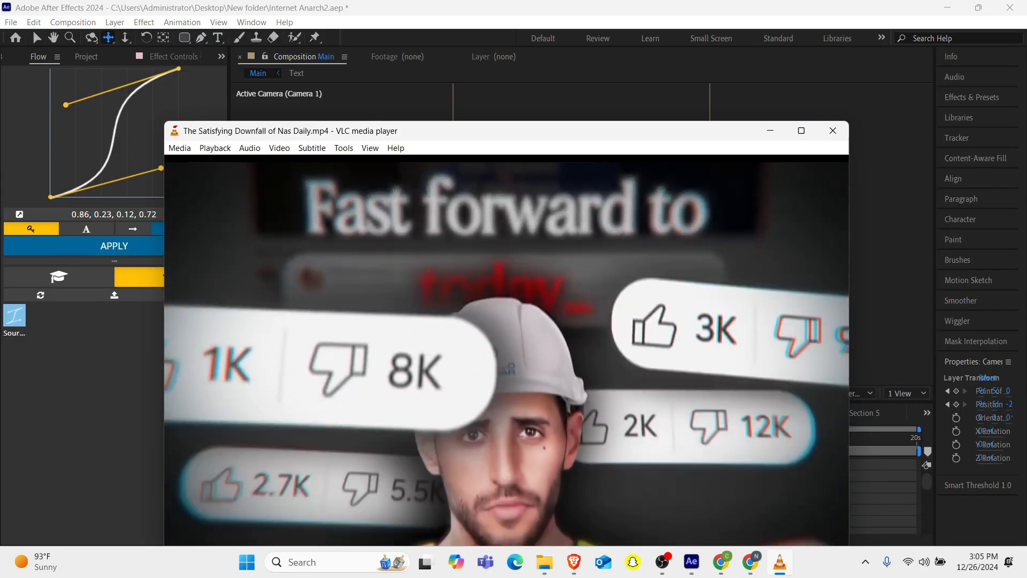
pyautogui.press('space')
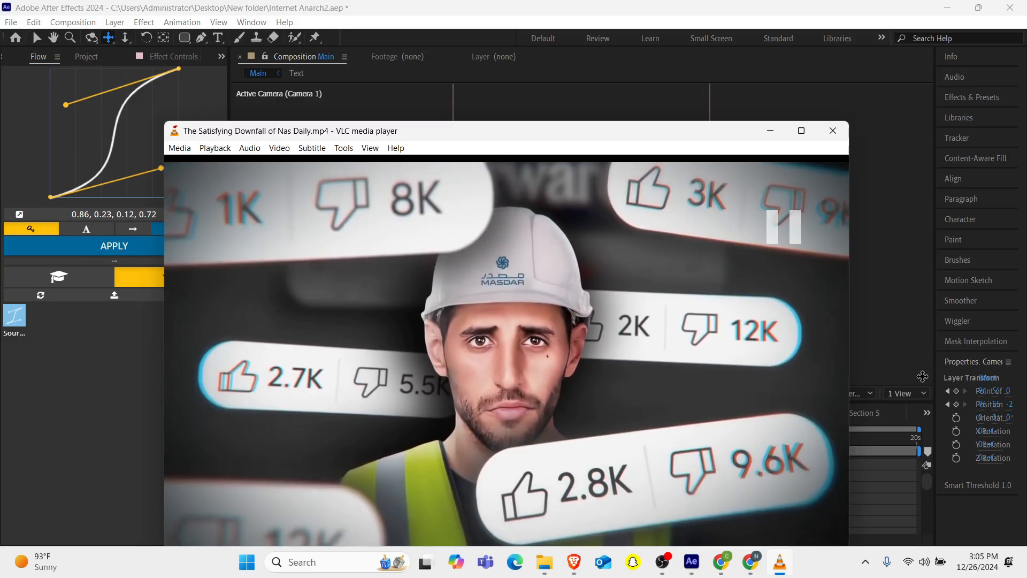
pyautogui.click(769, 132)
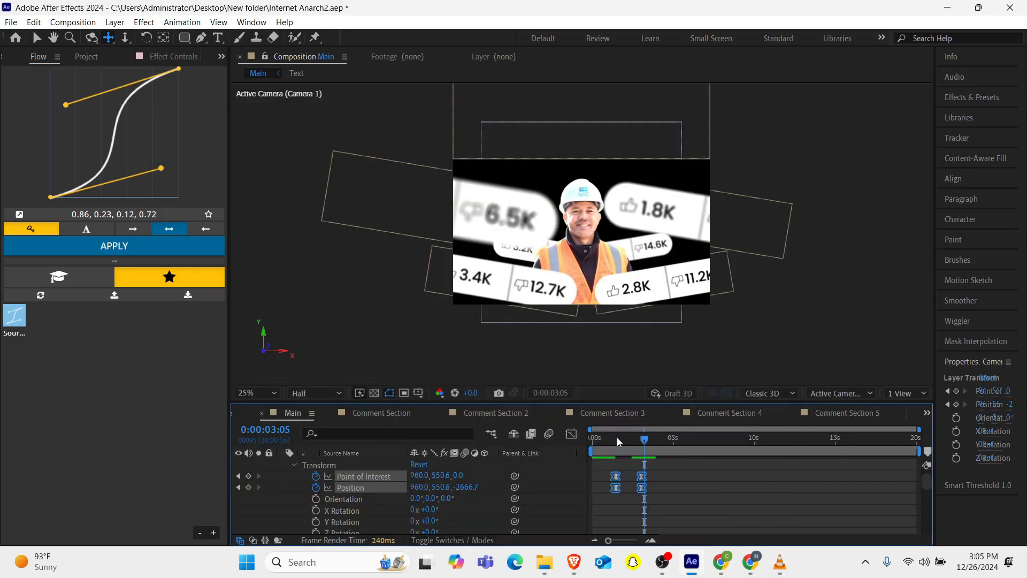
# At 0:00:02:15, duplicate the Comment Section 2 layer and move the copy up near the presenter's helmet.
pyautogui.moveTo(619, 442); pyautogui.dragTo(635, 438)
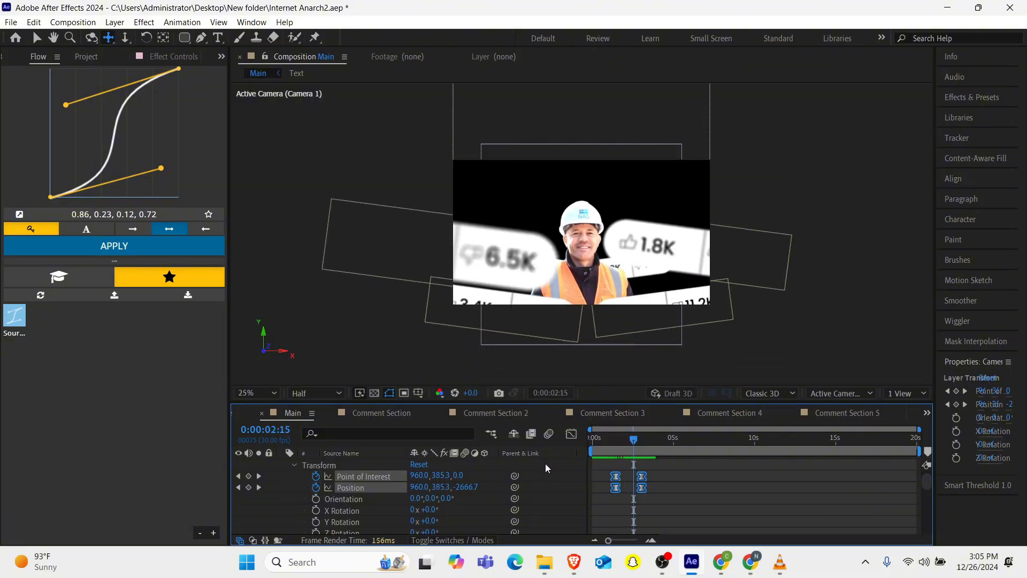
pyautogui.scroll(-5, 353, 484)
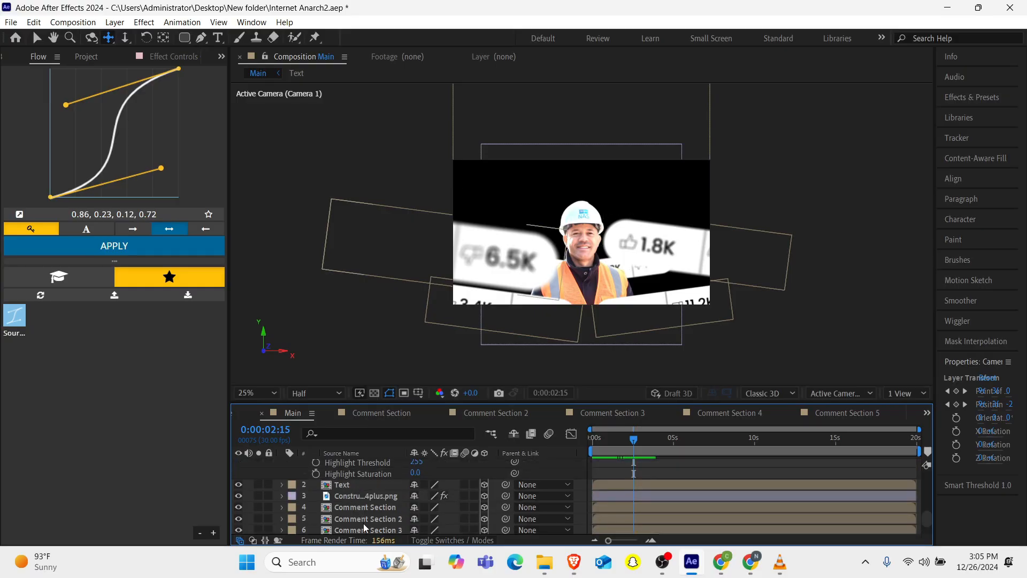
pyautogui.click(364, 523)
pyautogui.hotkey('ctrl', 'd')
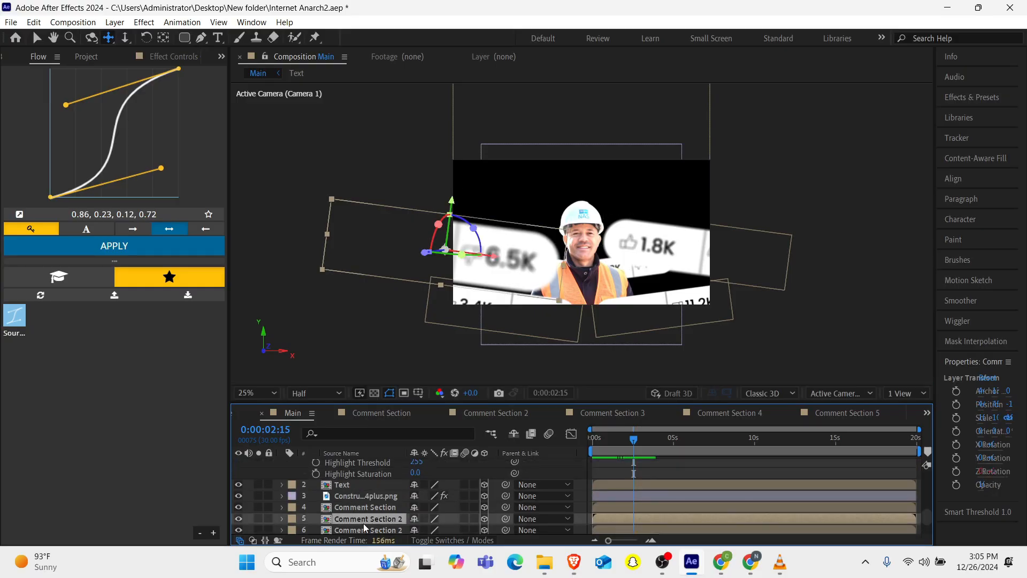
pyautogui.press('v')
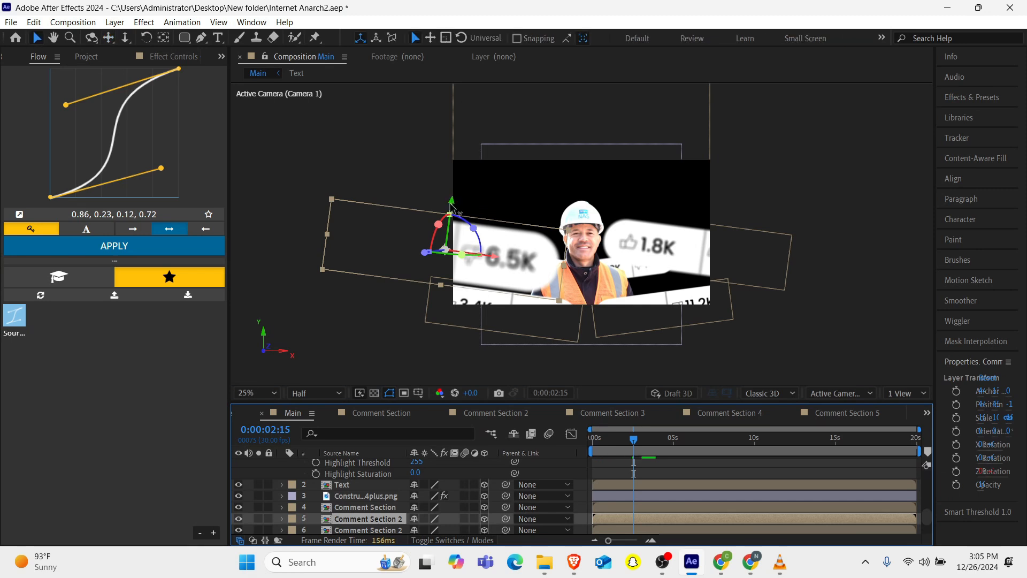
pyautogui.moveTo(453, 201); pyautogui.dragTo(467, 144)
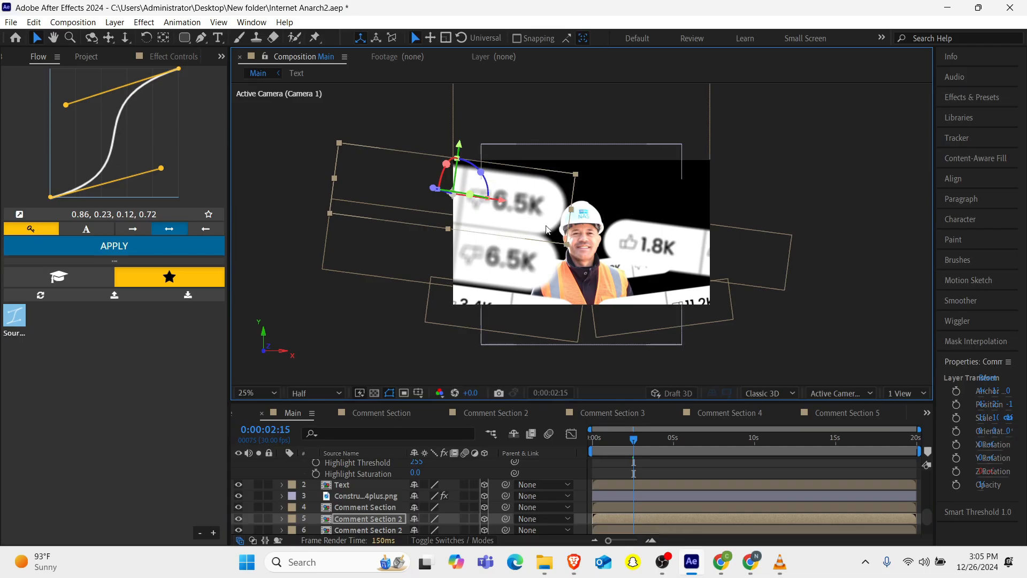
pyautogui.moveTo(503, 201); pyautogui.dragTo(532, 202)
# Using a two-view layout with a Top view, push the duplicated pill back in depth and nudge its position.
pyautogui.click(900, 391)
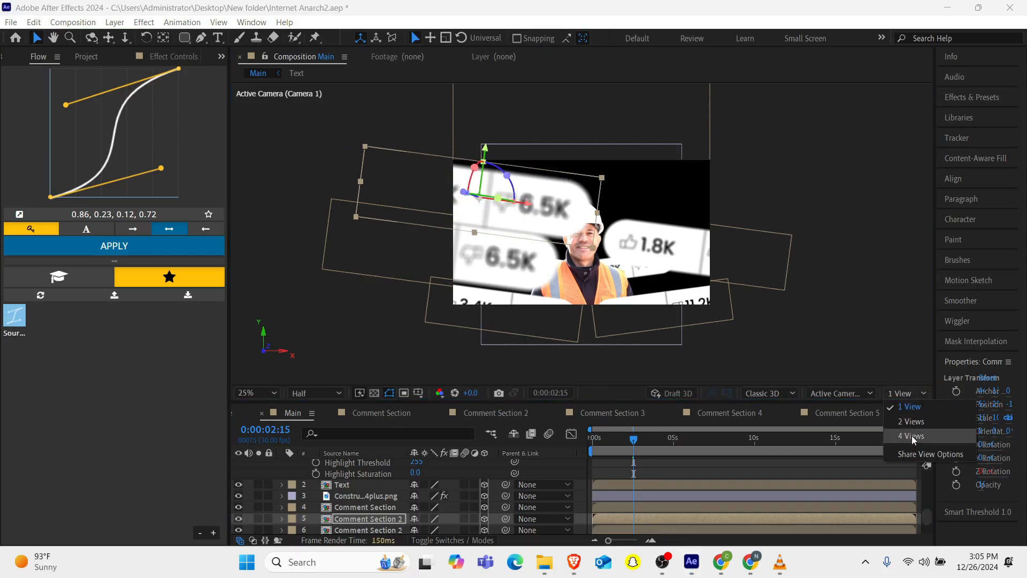
pyautogui.click(916, 422)
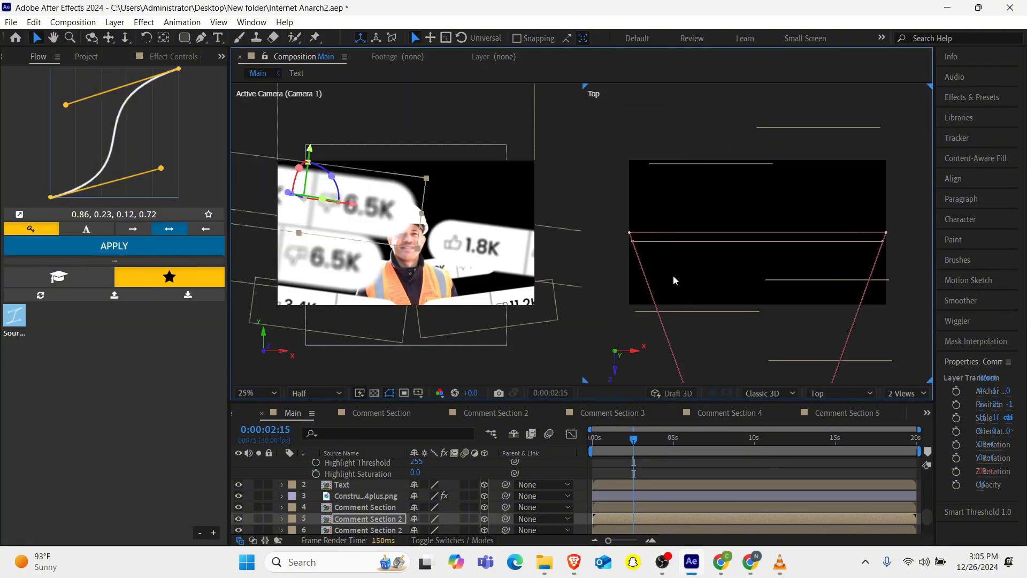
pyautogui.click(351, 519)
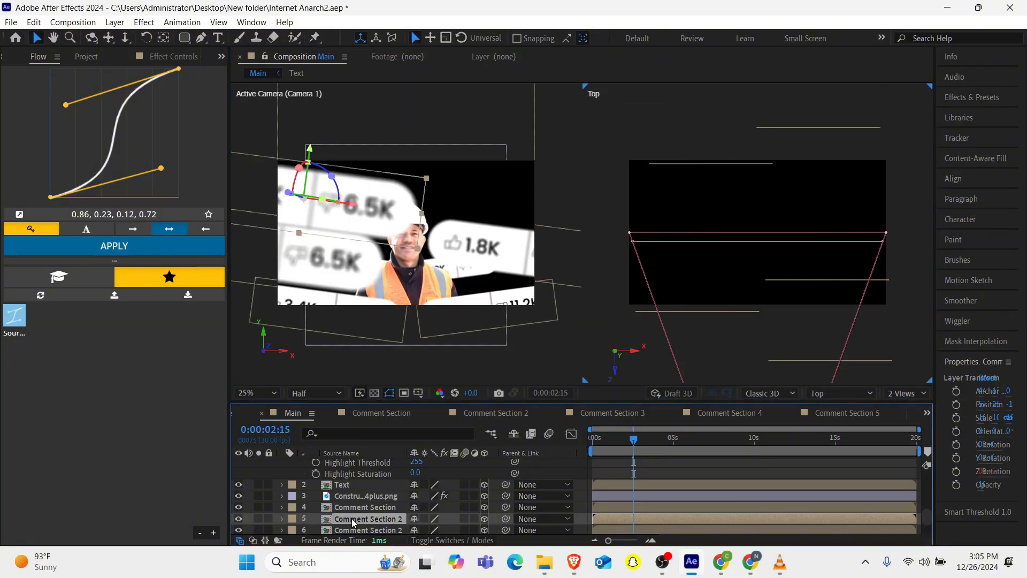
pyautogui.press(',')
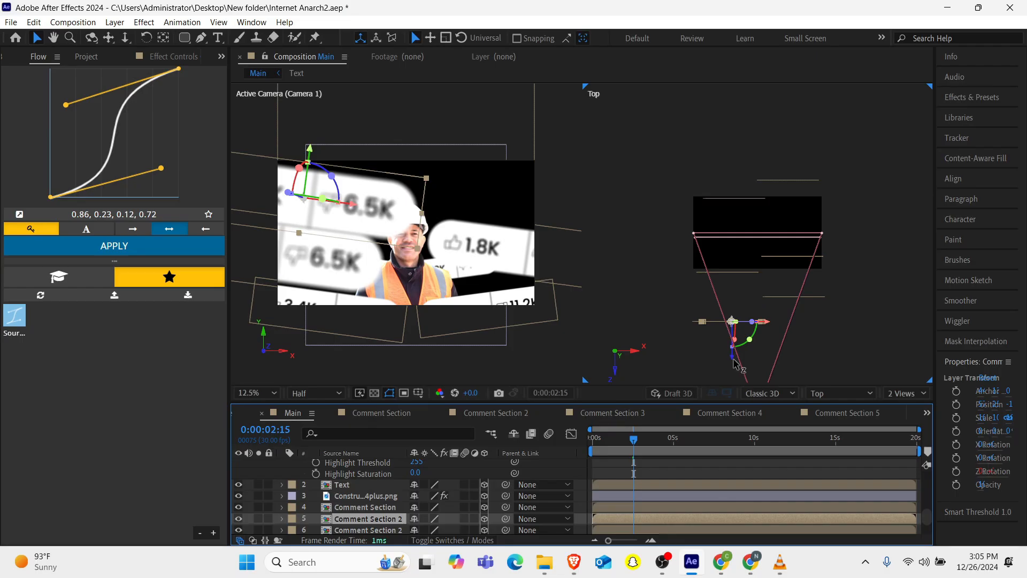
pyautogui.moveTo(734, 363); pyautogui.dragTo(758, 226)
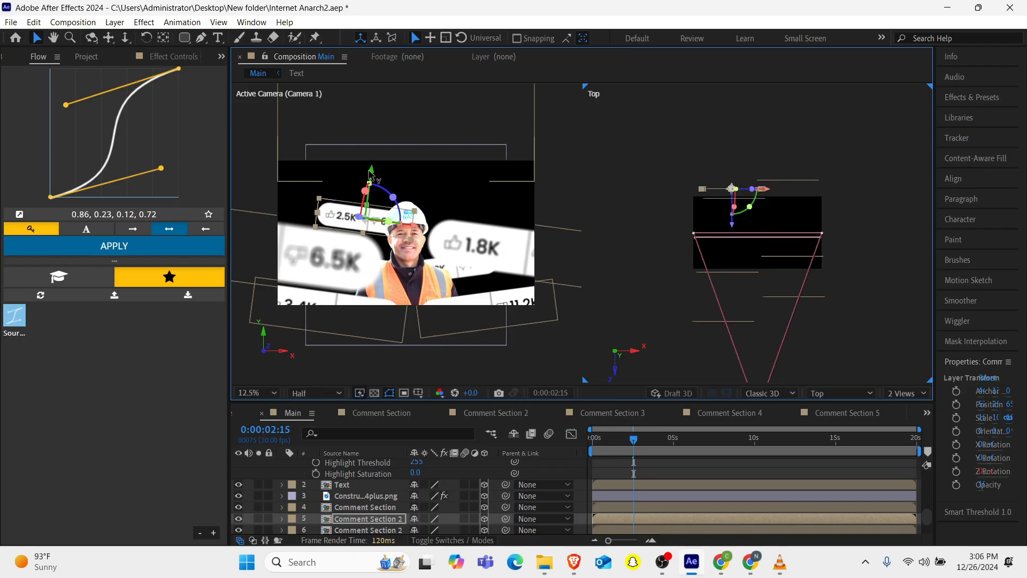
pyautogui.moveTo(369, 174); pyautogui.dragTo(373, 165)
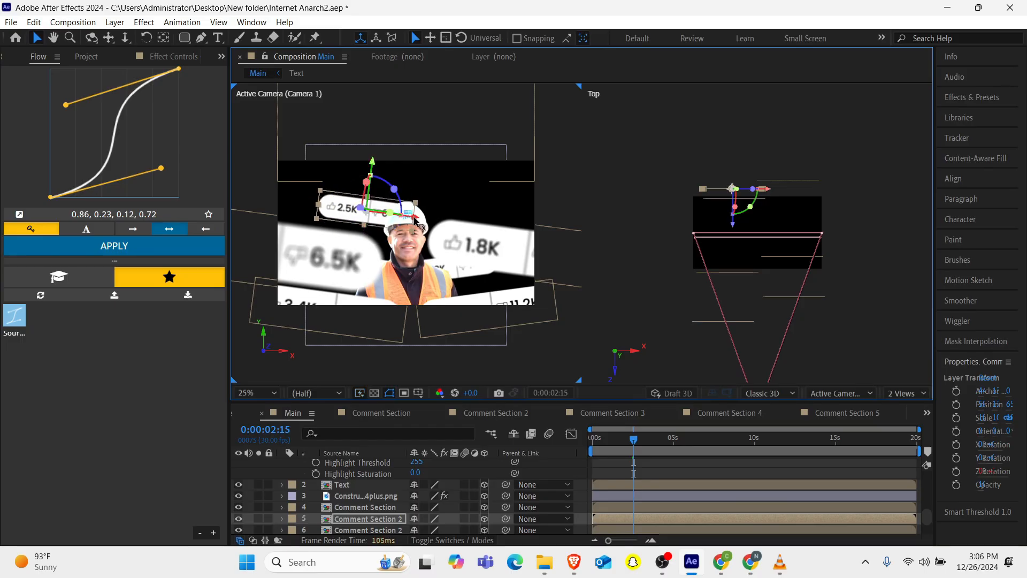
pyautogui.moveTo(415, 219); pyautogui.dragTo(406, 219)
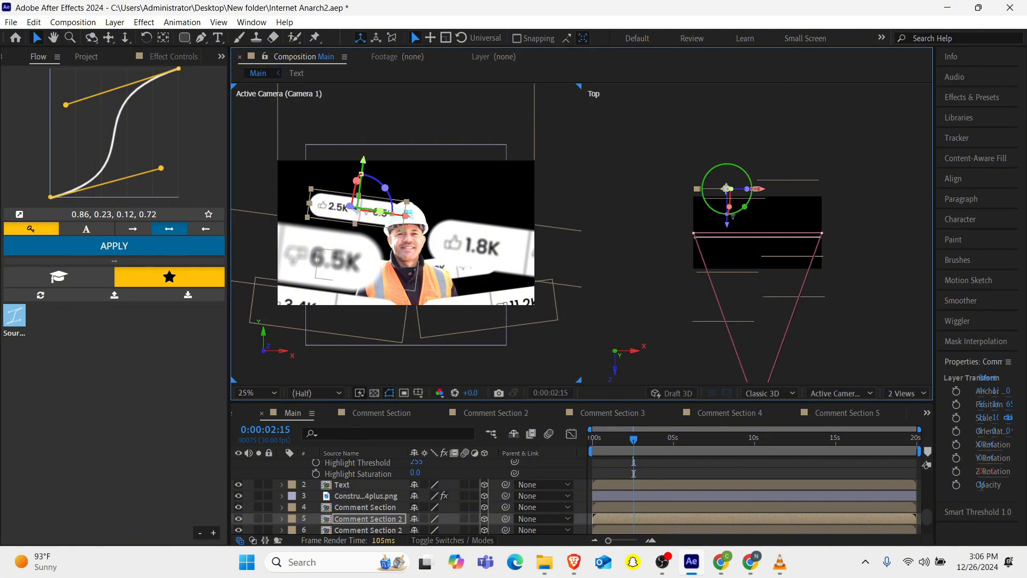
pyautogui.moveTo(729, 226); pyautogui.dragTo(732, 242)
# Apply Drop Shadow to the presenter image layer and set its opacity to 70% and softness to 300.
pyautogui.click(359, 498)
pyautogui.hotkey('ctrl', 'space')
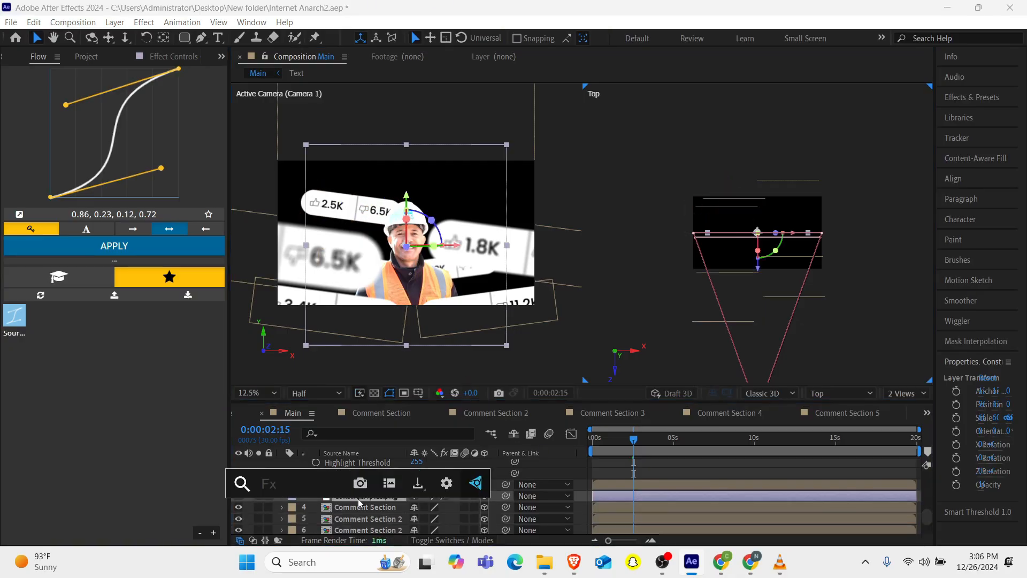
pyautogui.write('drop')
pyautogui.press('Return')
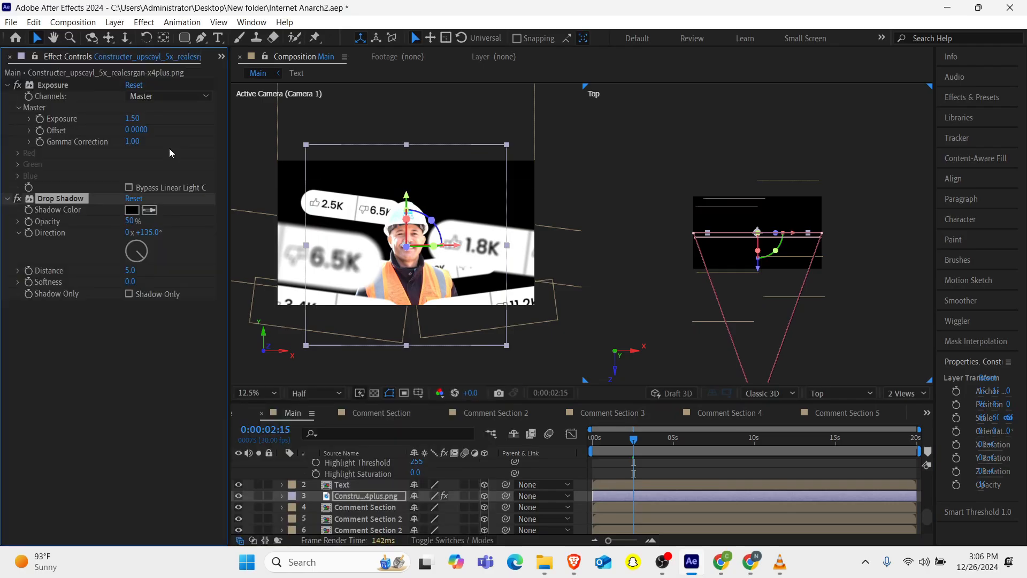
pyautogui.click(133, 221)
pyautogui.write('70')
pyautogui.press('Return')
pyautogui.click(130, 282)
pyautogui.write('300')
pyautogui.press('Return')
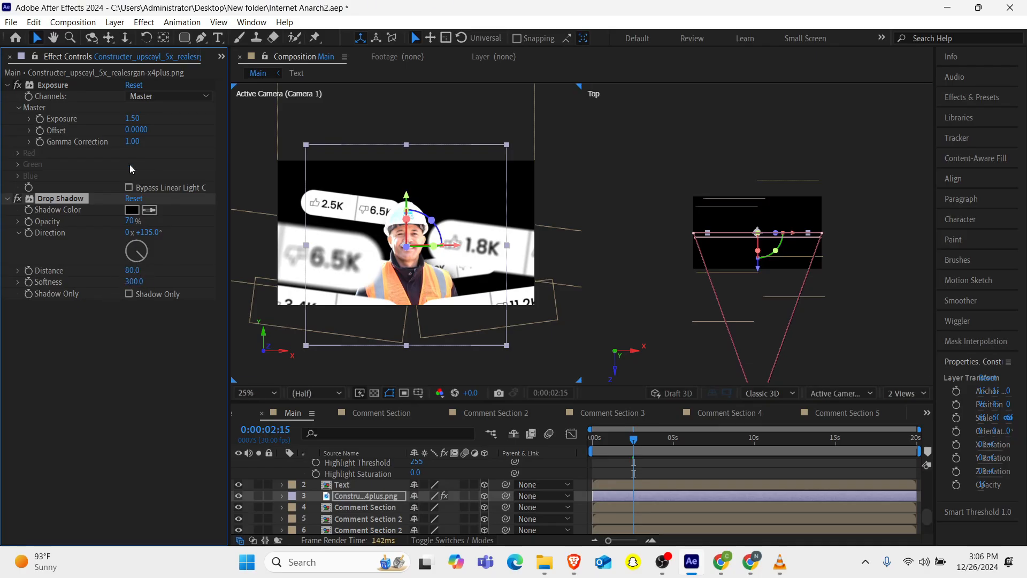
# Set the presenter's drop shadow opacity to 100% and distance to 100.
pyautogui.click(132, 221)
pyautogui.write('100')
pyautogui.press('Return')
pyautogui.click(132, 271)
pyautogui.write('100')
pyautogui.press('Return')
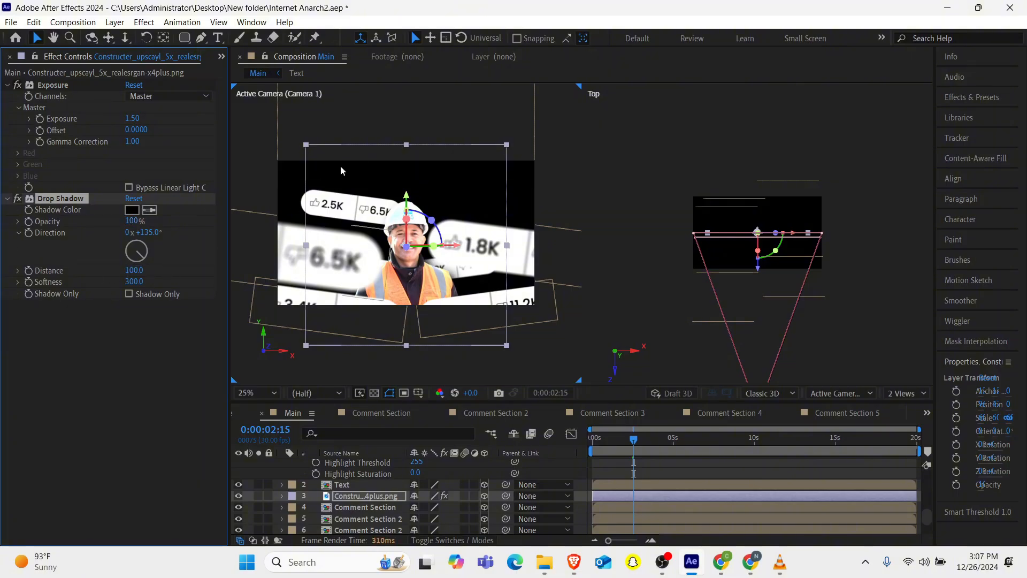
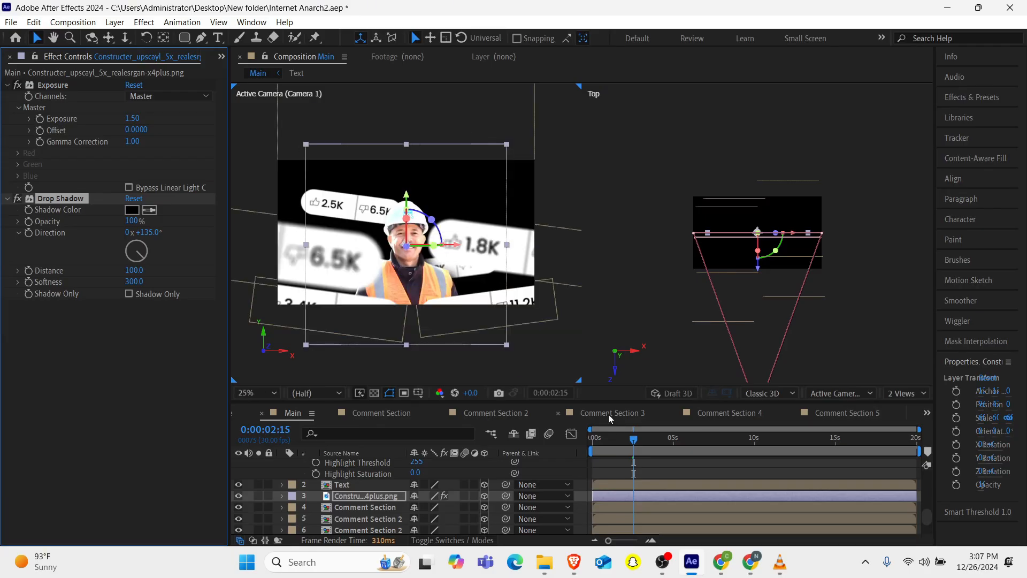
# Preview the camera move from the start of the timeline to check the pill arrangement.
pyautogui.moveTo(618, 438); pyautogui.dragTo(493, 460)
pyautogui.press('space')
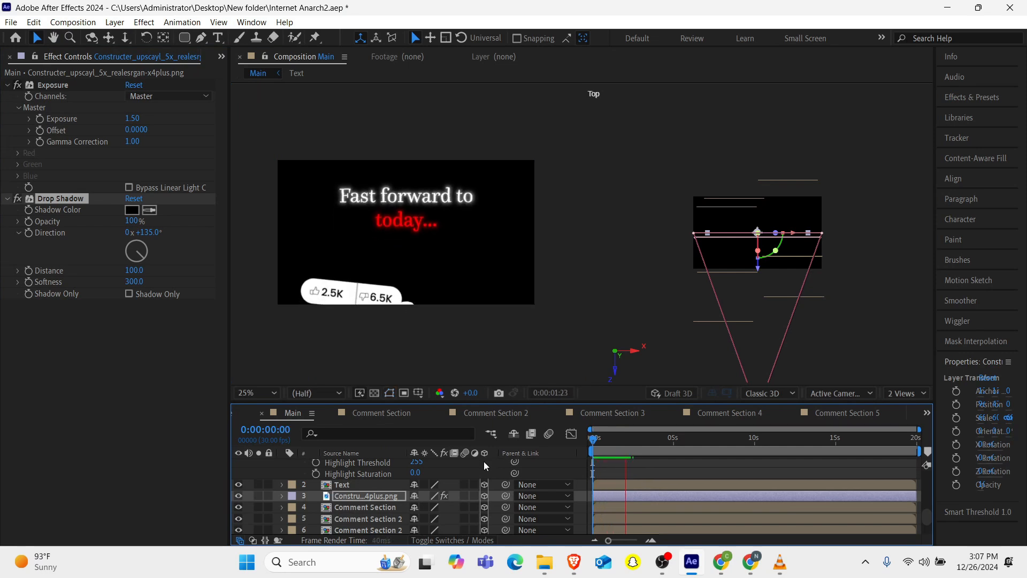
pyautogui.press('space')
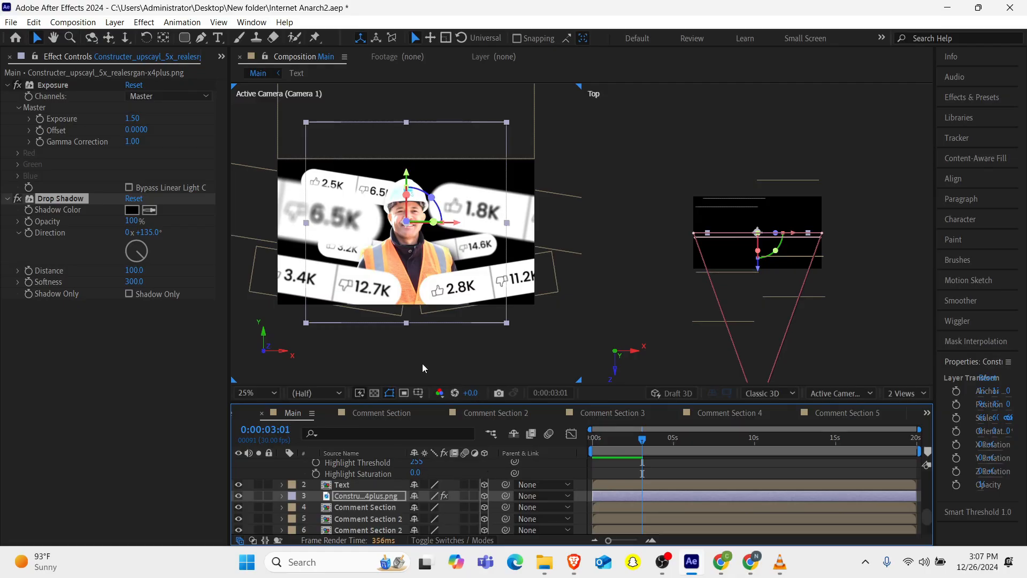
# Select the duplicated Comment Section 2 pill and nudge it slightly lower near the presenter's helmet.
pyautogui.click(354, 506)
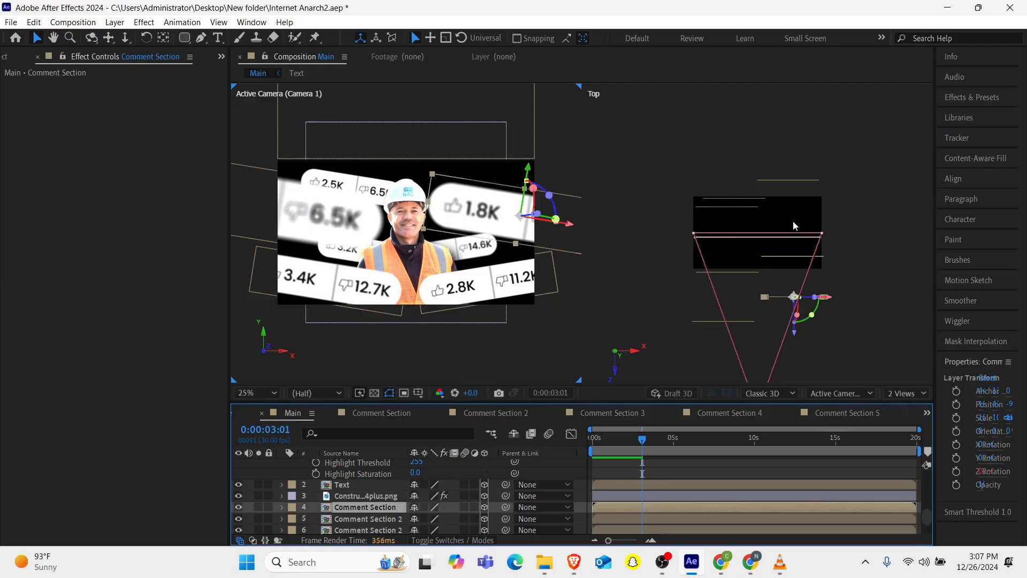
pyautogui.click(729, 209)
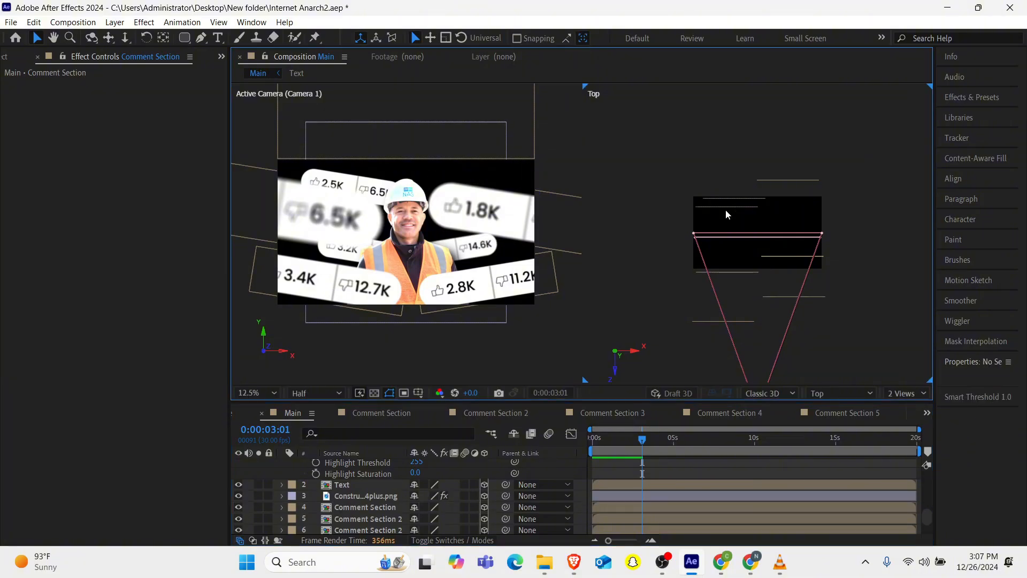
pyautogui.click(364, 517)
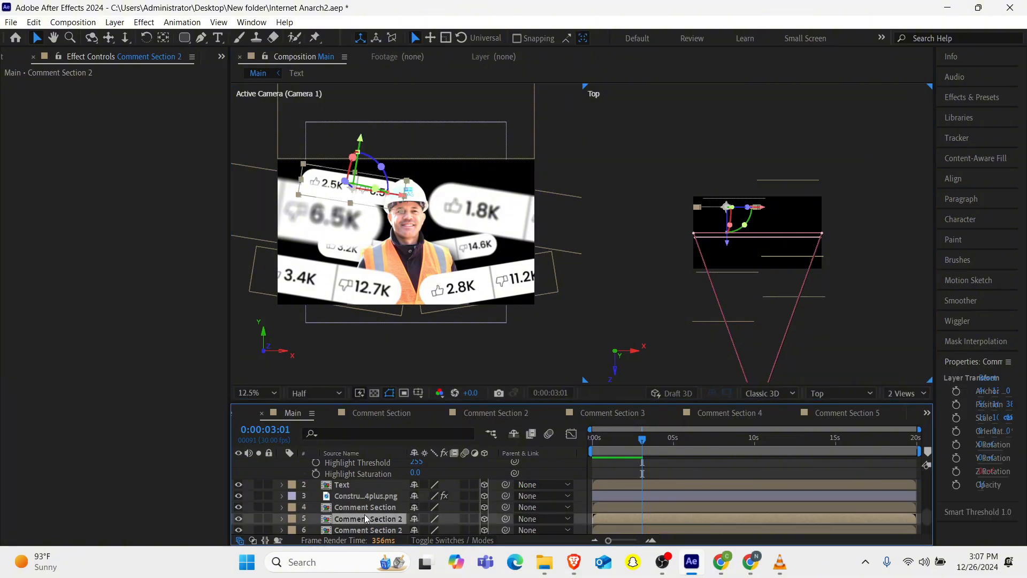
pyautogui.moveTo(365, 145); pyautogui.dragTo(365, 156)
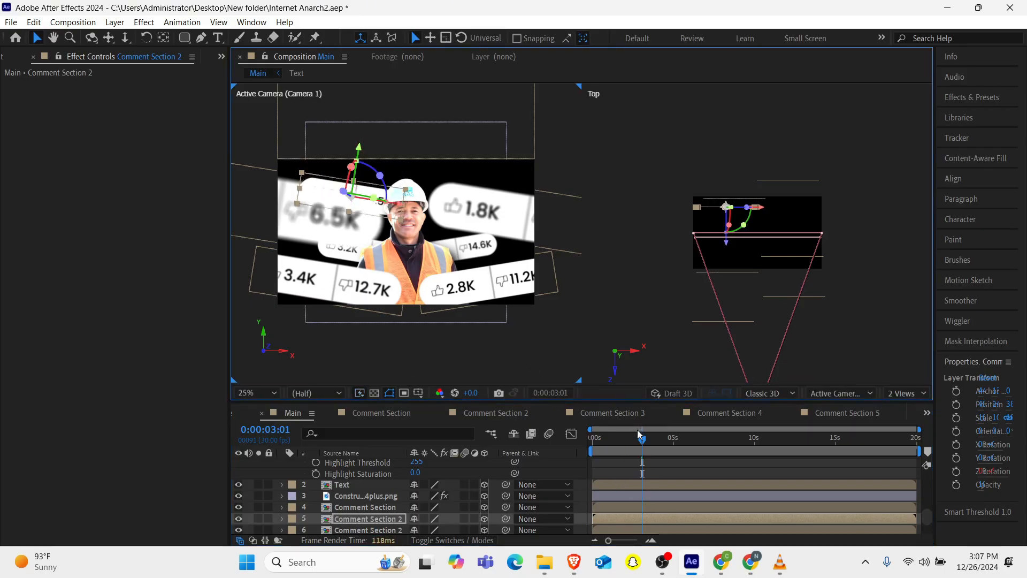
# Replay the whole animation from the beginning to review the camera move and pill placement.
pyautogui.moveTo(628, 444); pyautogui.dragTo(537, 452)
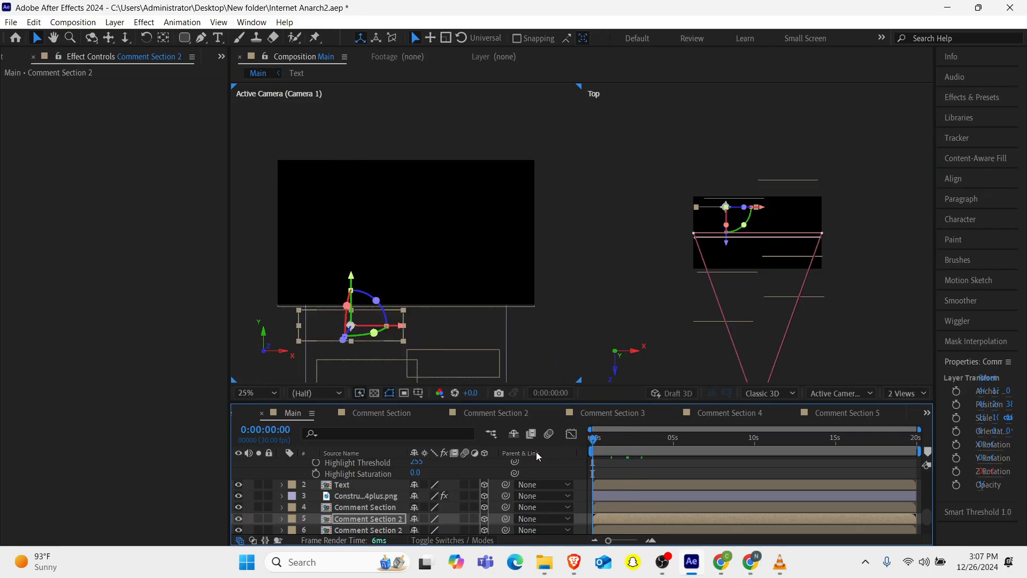
pyautogui.press('space')
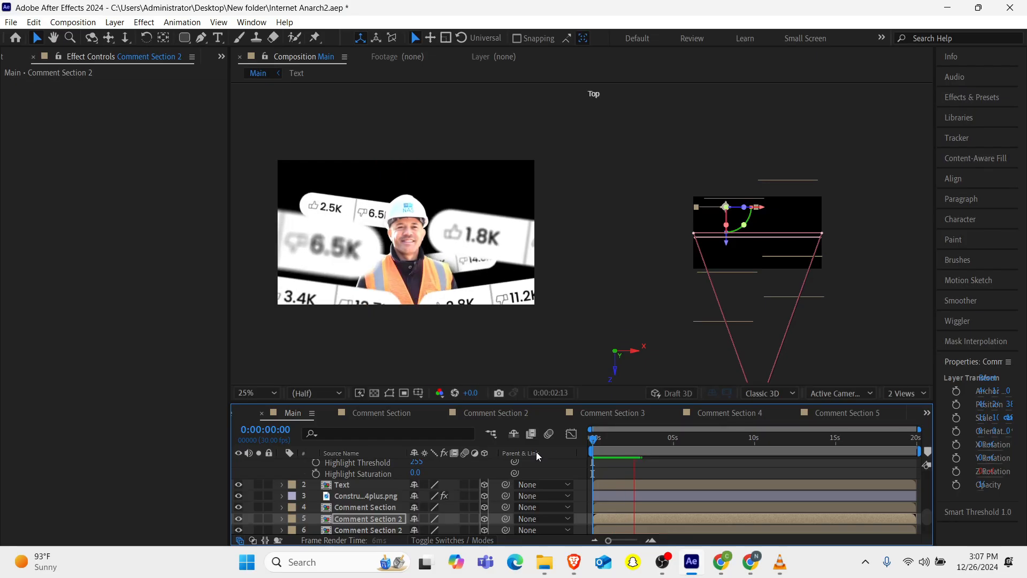
pyautogui.press('space')
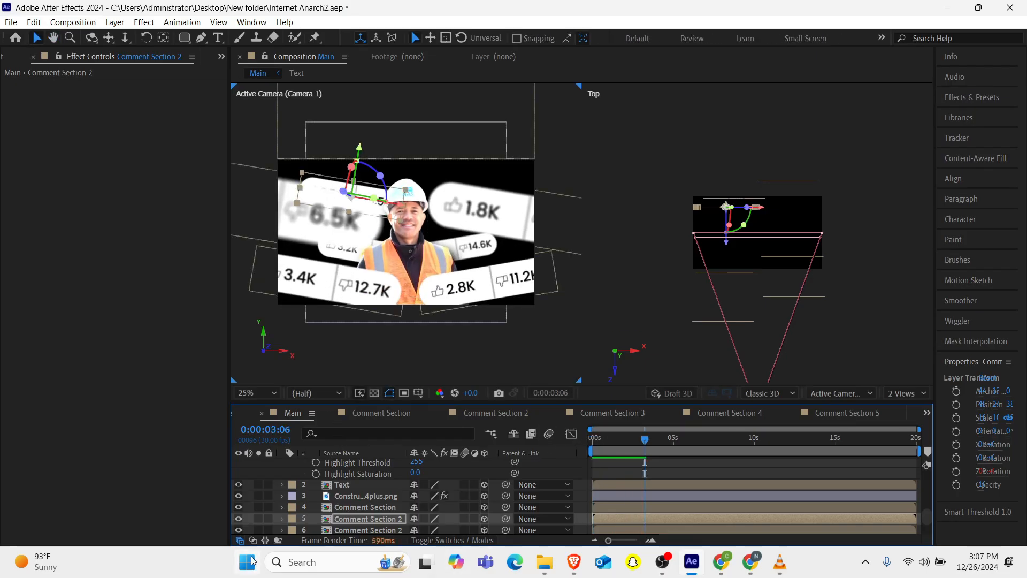
pyautogui.press('space')
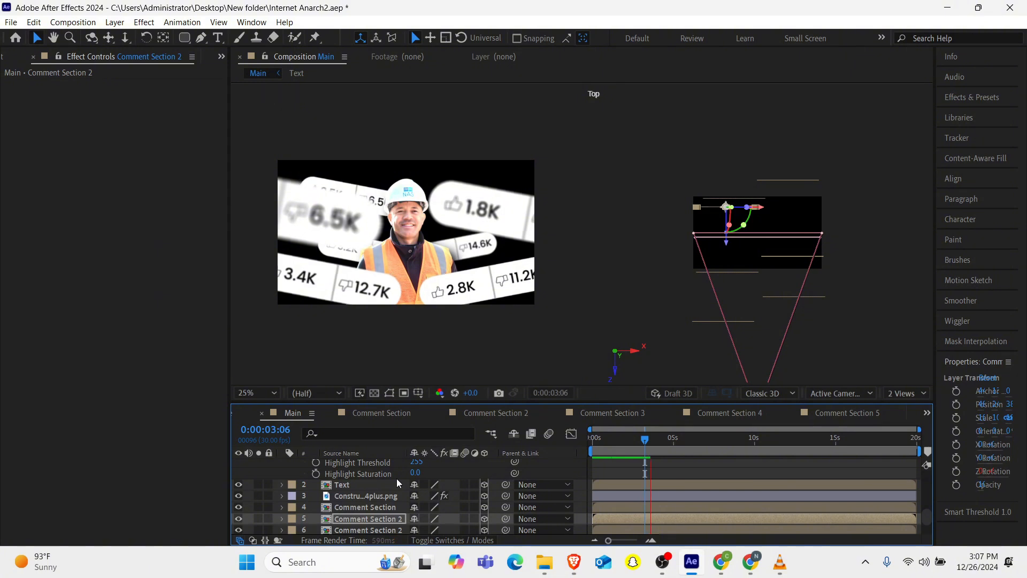
pyautogui.press('space')
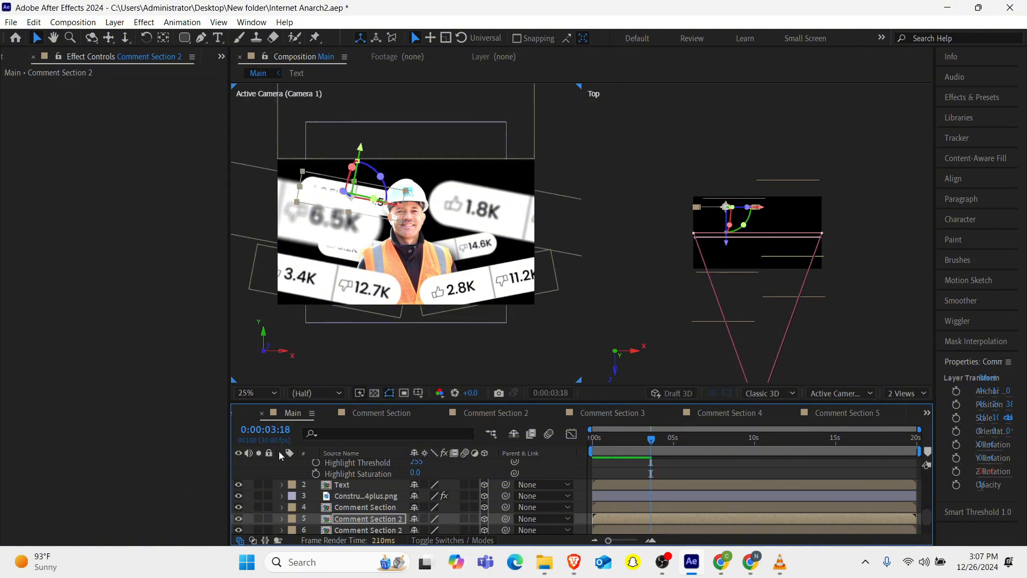
pyautogui.scroll(10, 671, 461)
pyautogui.press('Home')
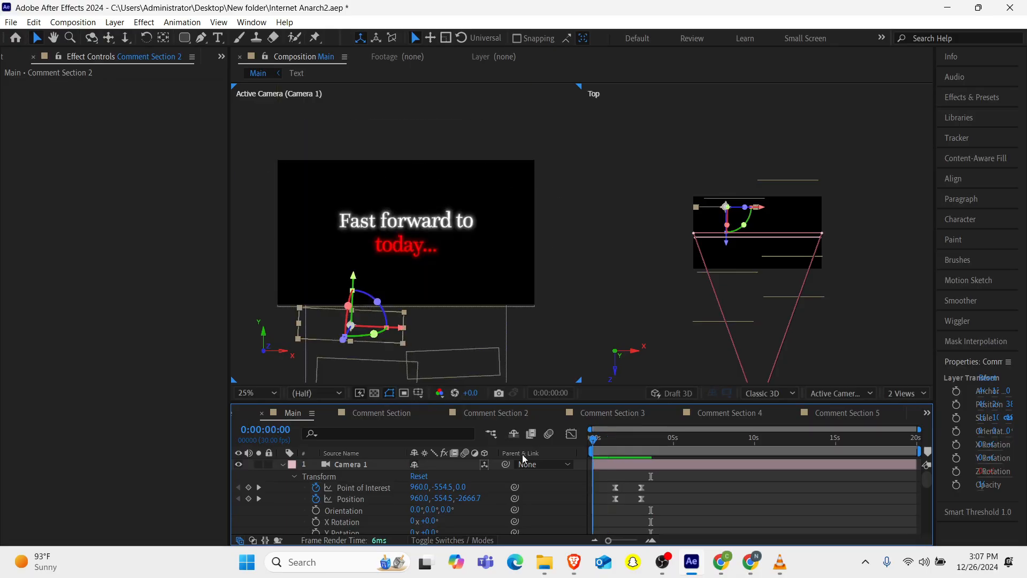
pyautogui.press('space')
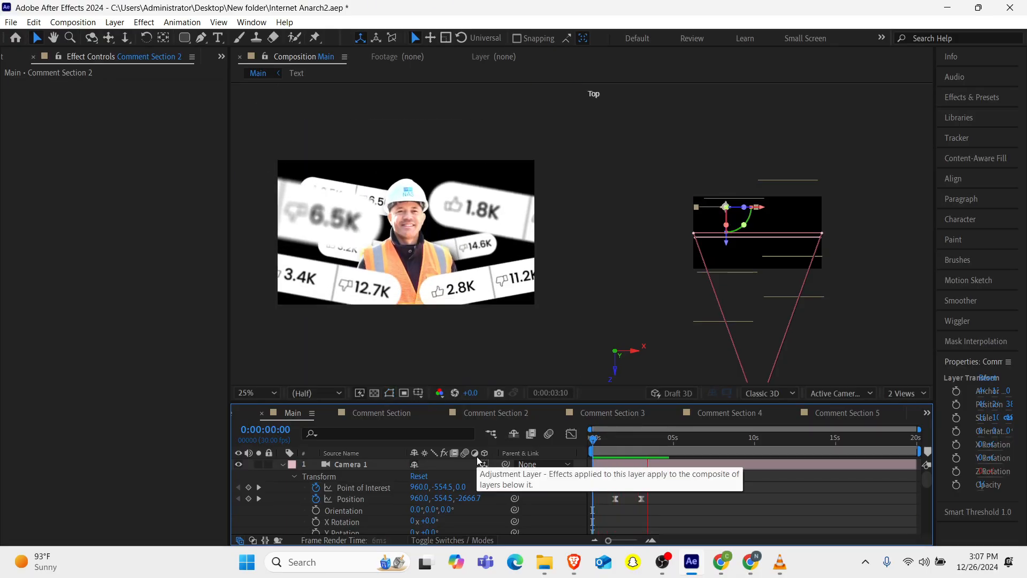
pyautogui.press('space')
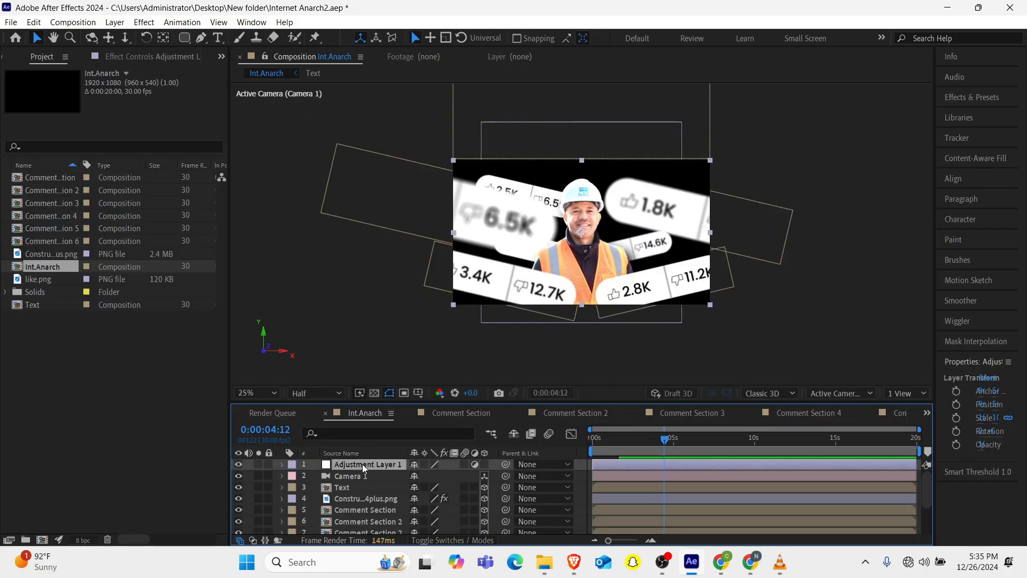
# Apply the CC Vignette effect to the adjustment layer using the effect search.
pyautogui.hotkey('ctrl', 'space')
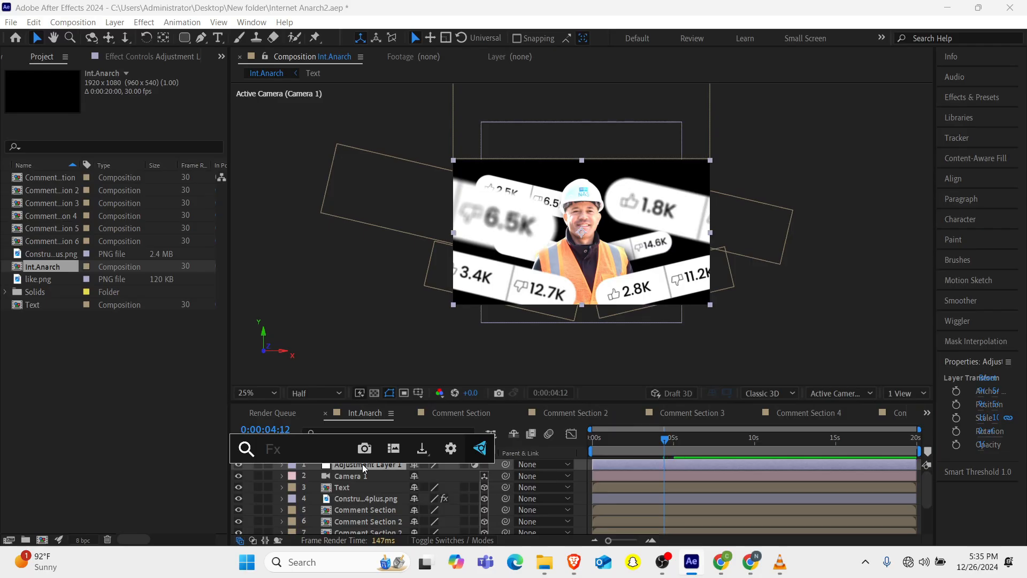
pyautogui.write('vi')
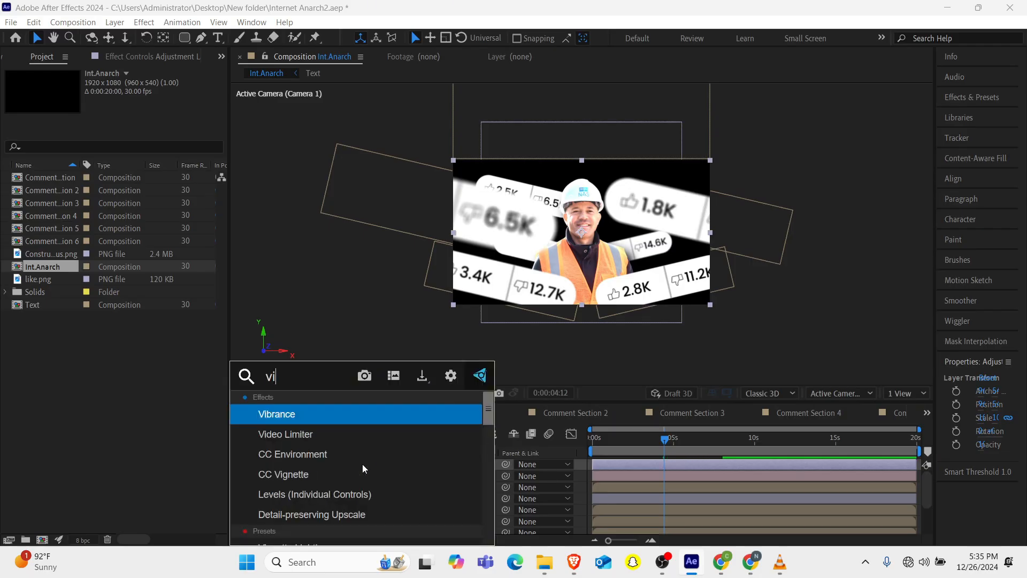
pyautogui.write('2')
pyautogui.press('BackSpace')
pyautogui.press('Down')
pyautogui.press('Down')
pyautogui.press('Down')
pyautogui.press('Return')
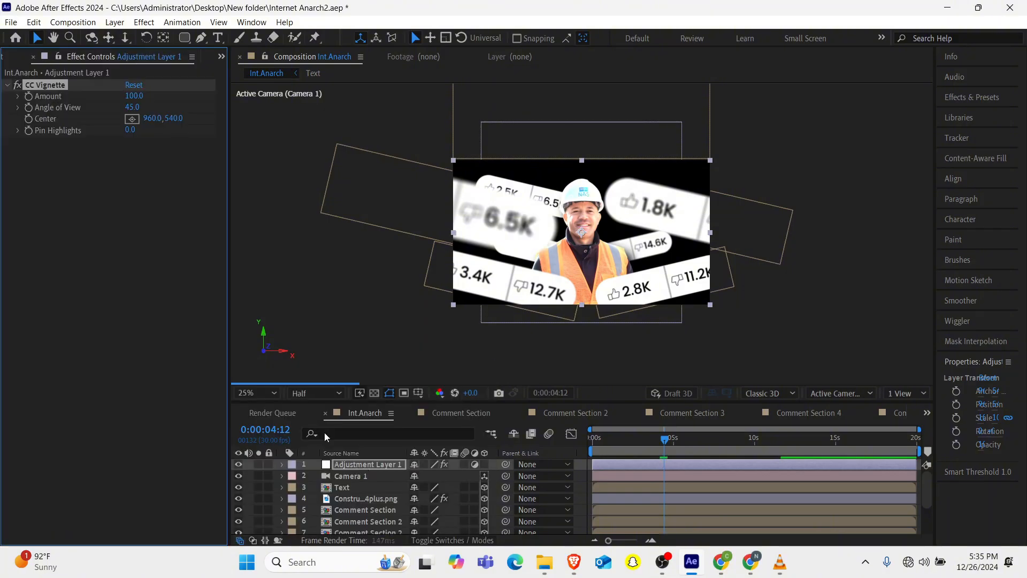
# Set the vignette's Amount to 120 and its Angle of View to 60.
pyautogui.click(132, 96)
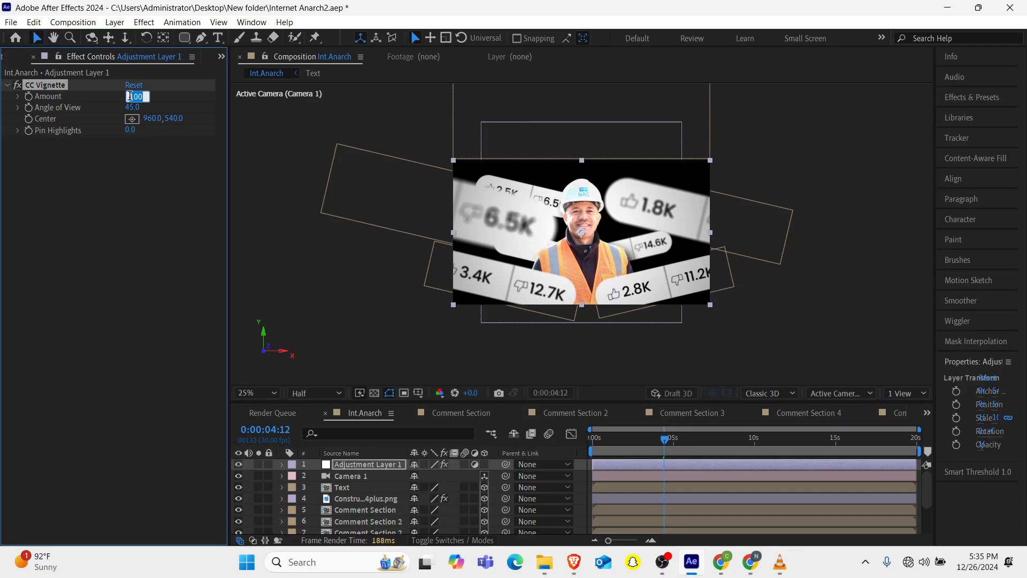
pyautogui.write('120')
pyautogui.press('Return')
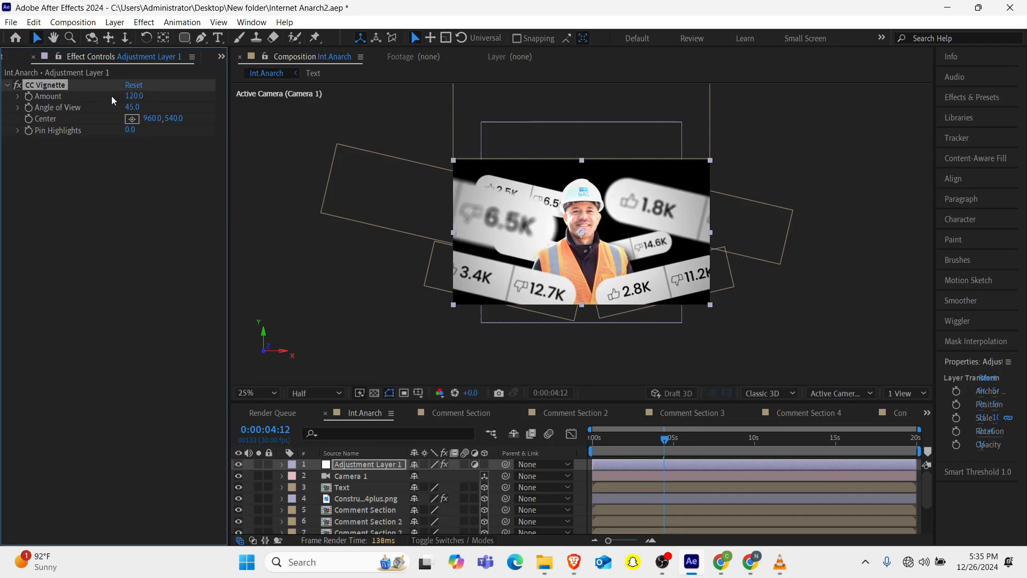
pyautogui.moveTo(133, 106); pyautogui.dragTo(194, 103)
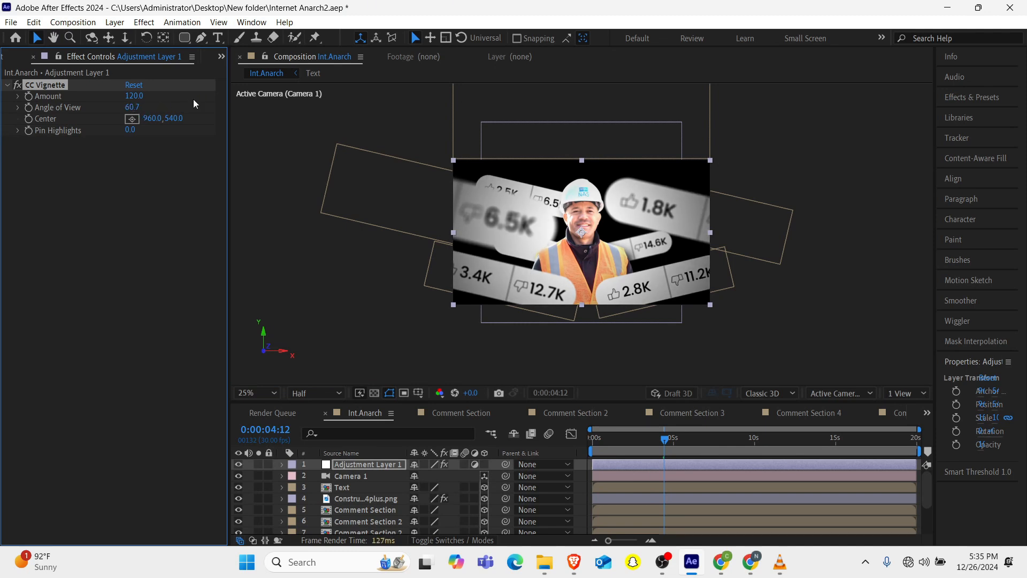
pyautogui.click(133, 107)
pyautogui.write('60')
pyautogui.press('Return')
# Return to the start of the timeline and open the render queue for the Int.Anarch composition.
pyautogui.moveTo(655, 441); pyautogui.dragTo(557, 448)
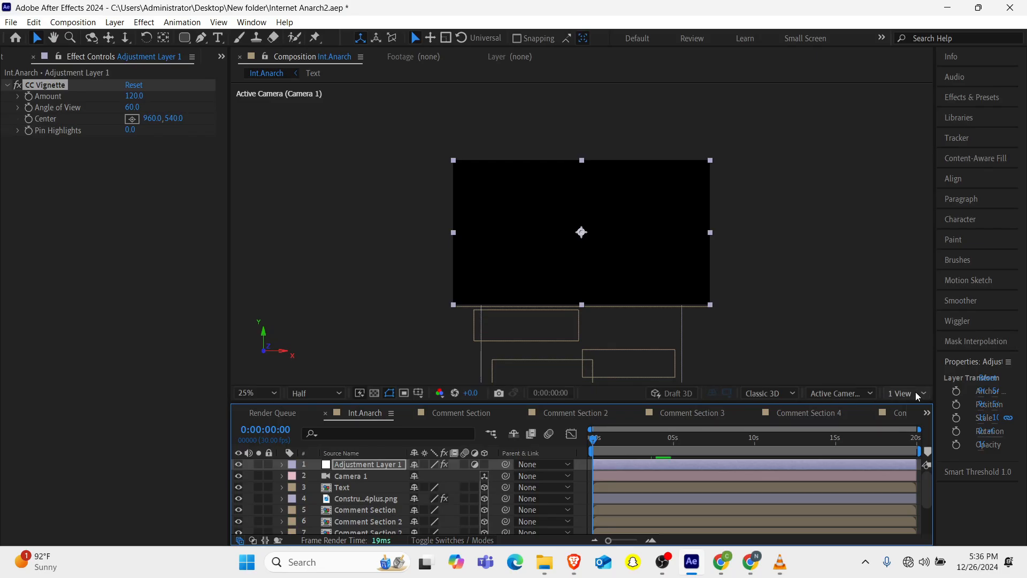
pyautogui.click(271, 414)
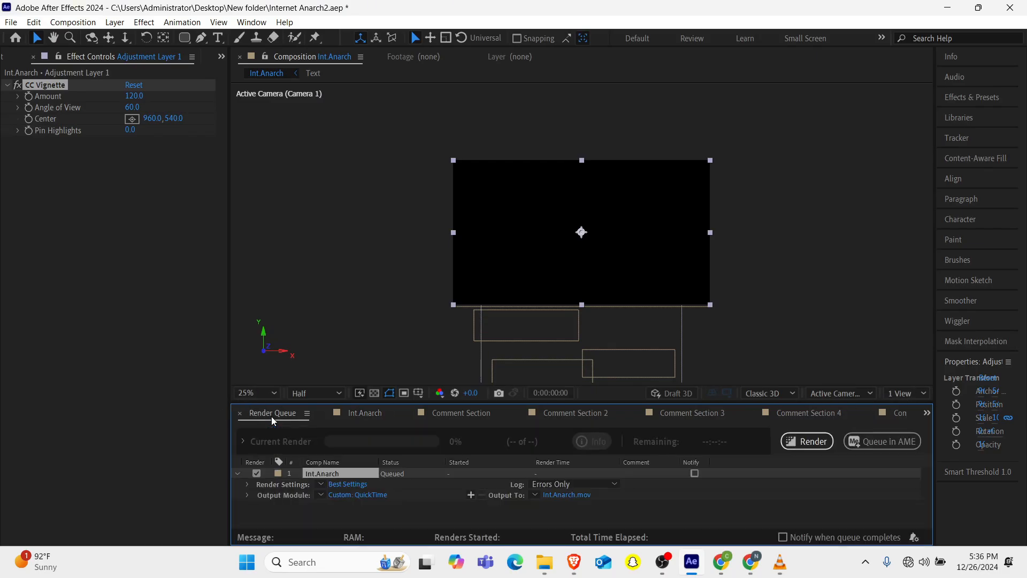